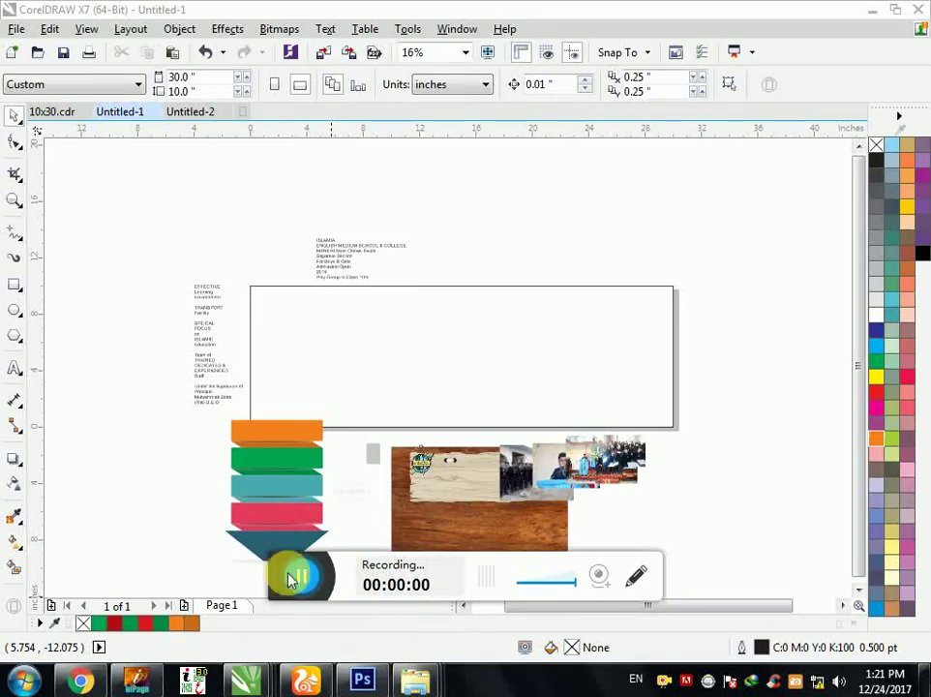
Step: Move the small grey object into the banner and scale it to a tall 6.5×10 panel
drag(266, 566, 894, 37)
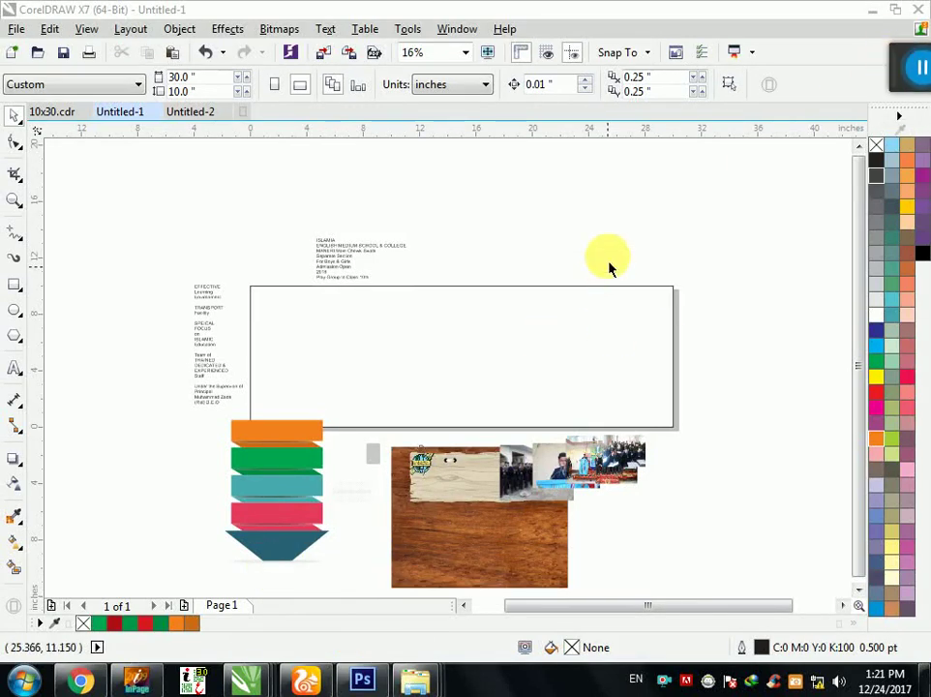
click(373, 453)
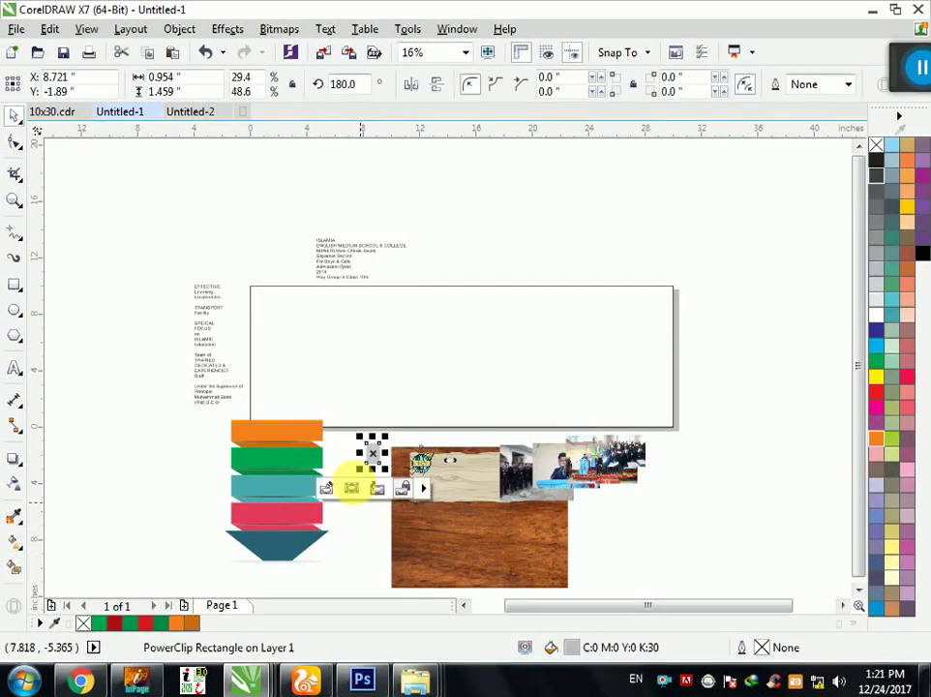
drag(368, 453, 290, 358)
click(162, 77)
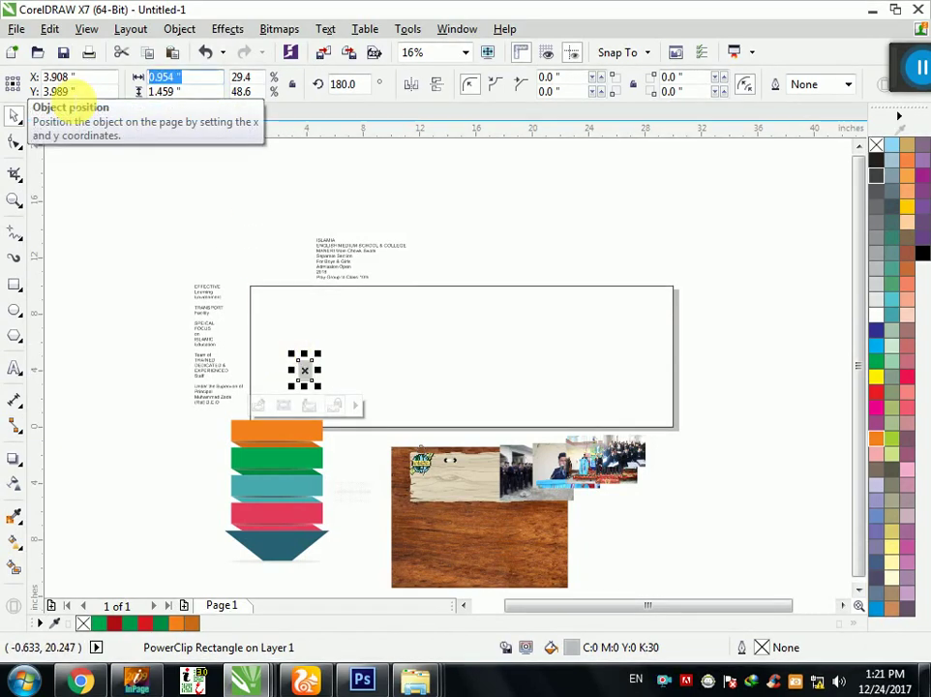
shift+click(276, 308)
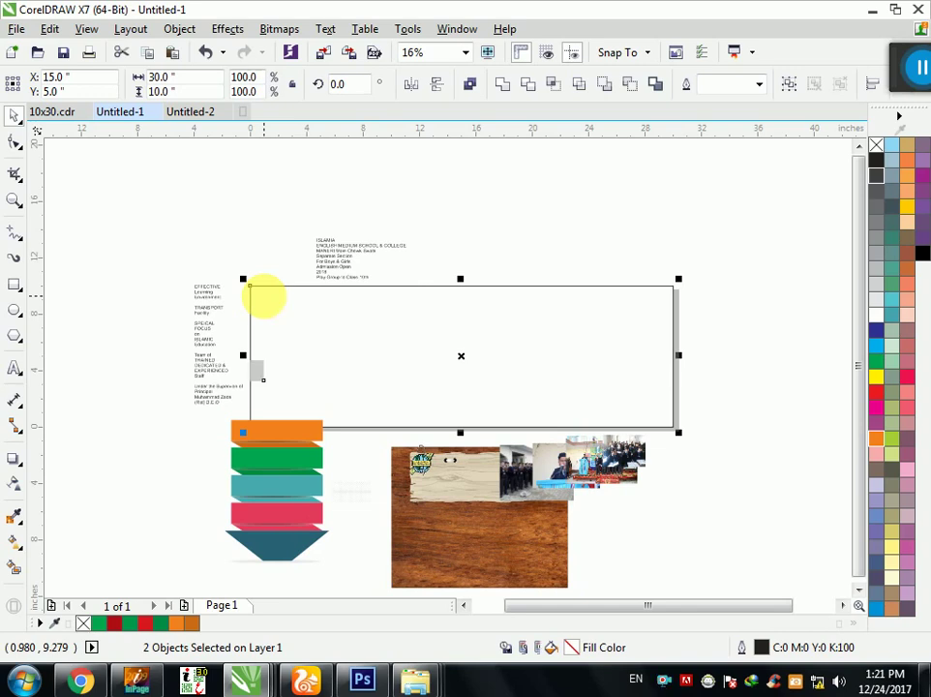
click(259, 300)
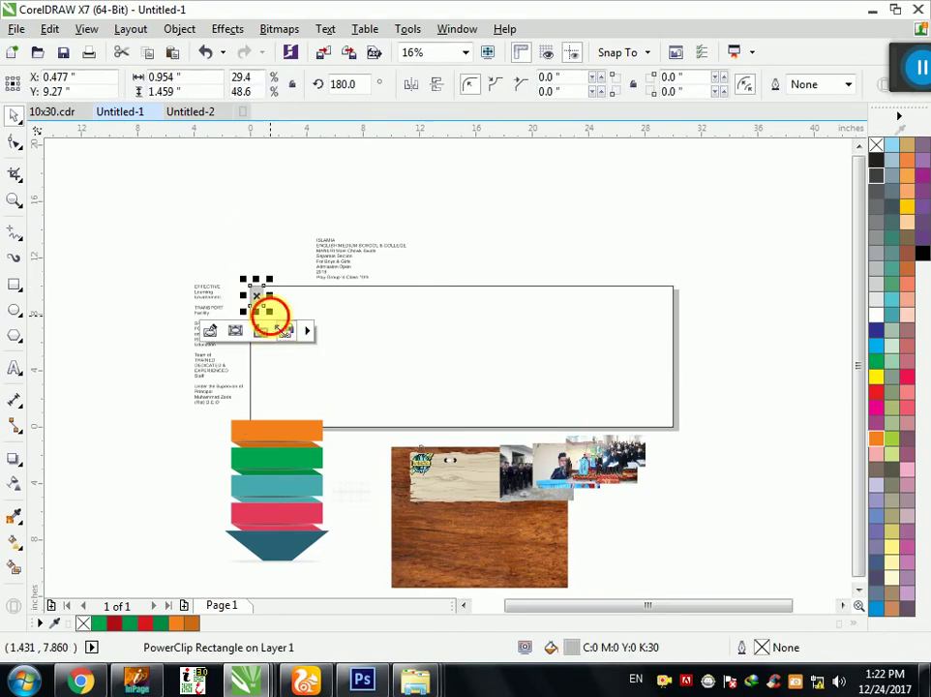
drag(269, 311, 347, 431)
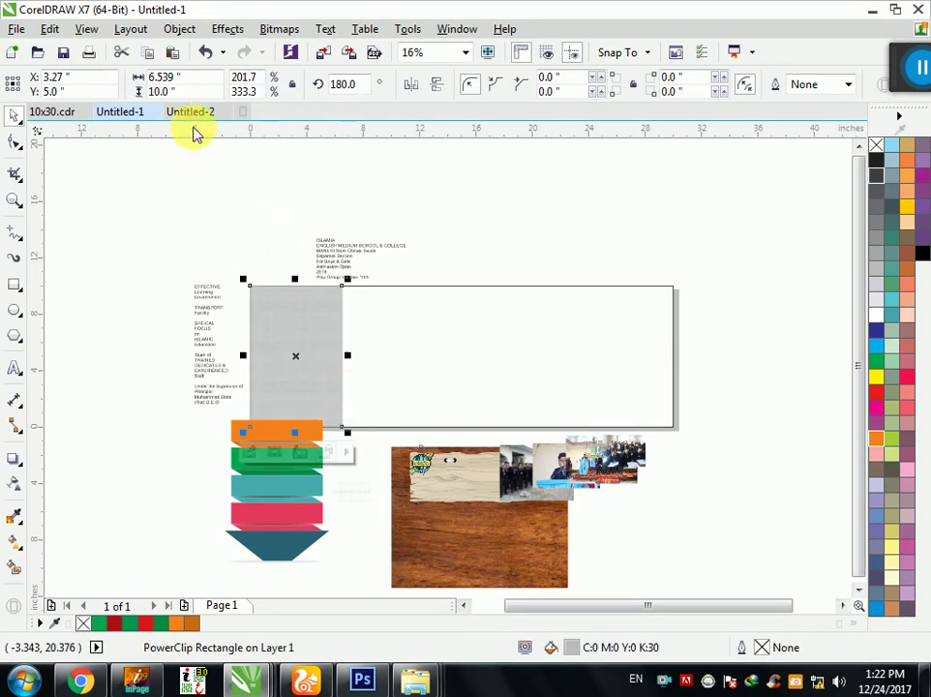
Step: Group the five coloured stripes and select them together with the grey panel
click(306, 440)
click(293, 478)
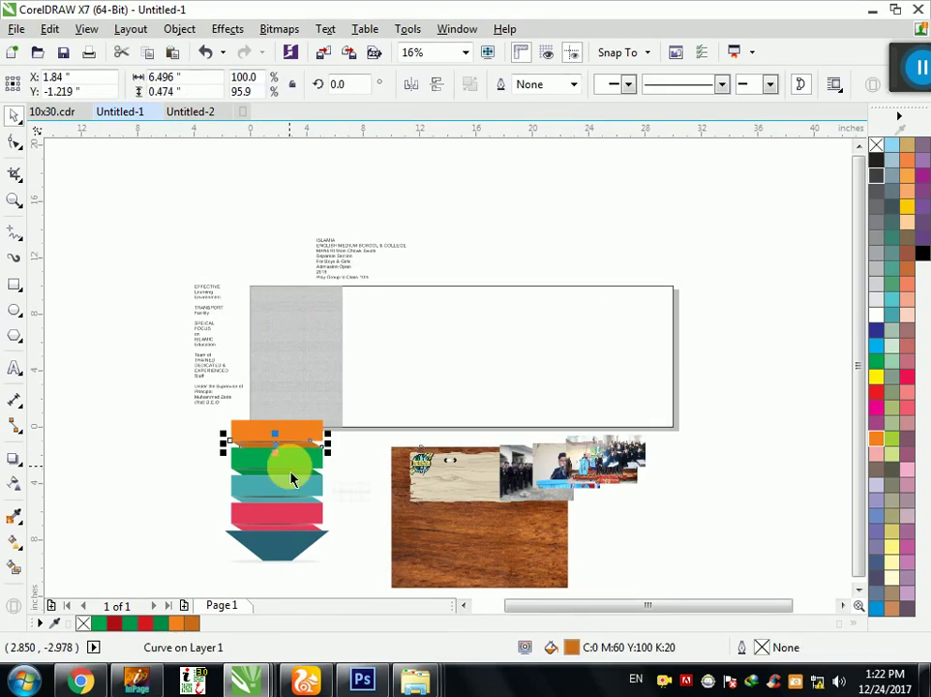
click(333, 551)
drag(168, 424, 170, 417)
key(ctrl+g)
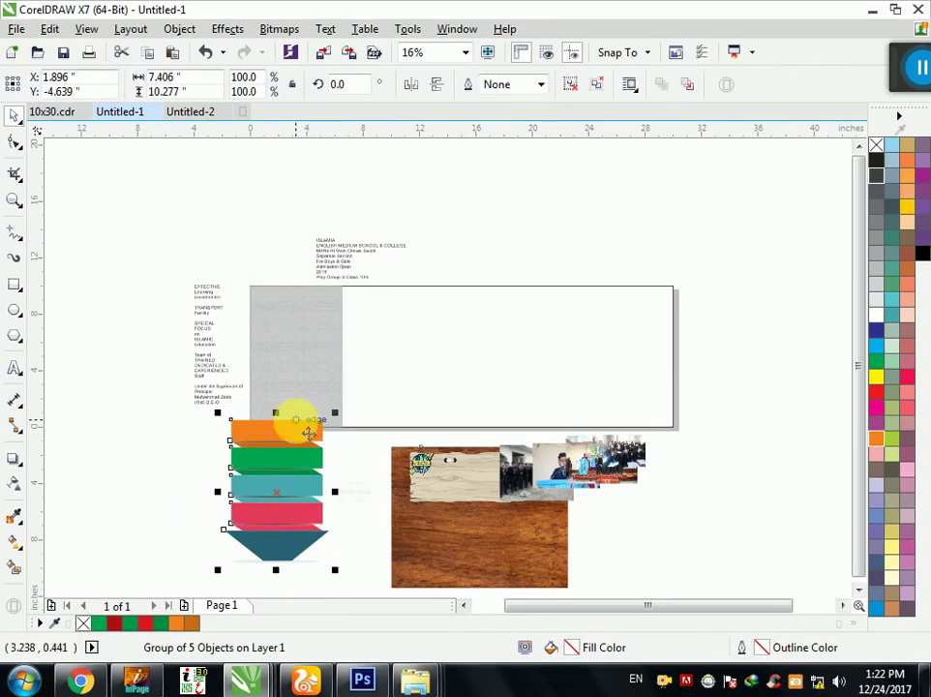
shift+click(317, 408)
Step: Centre the stripe group on the grey panel and shrink it slightly
key(c)
key(e)
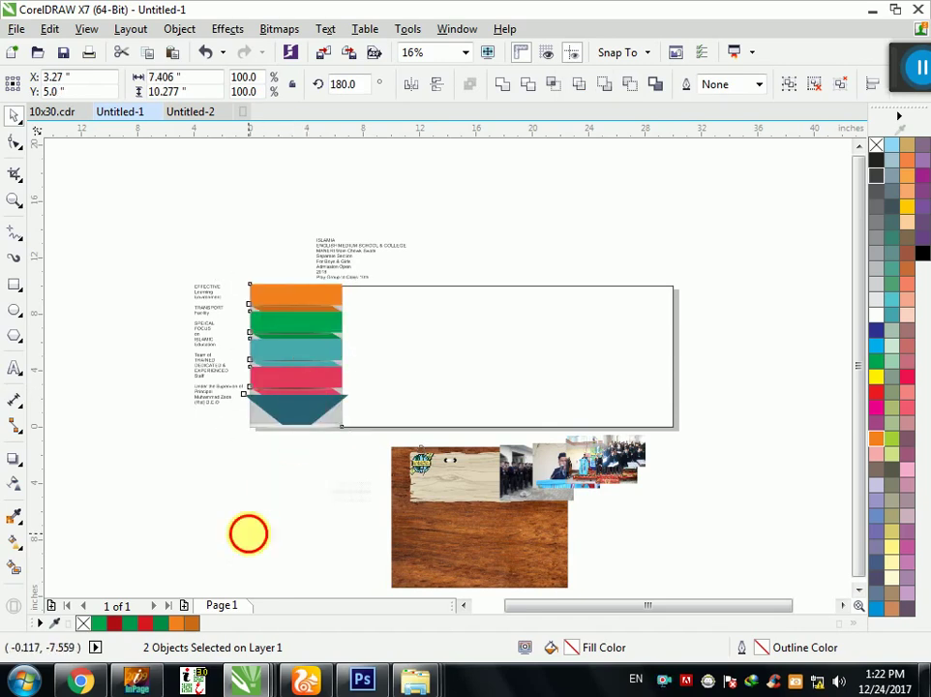
click(249, 536)
drag(229, 246, 406, 456)
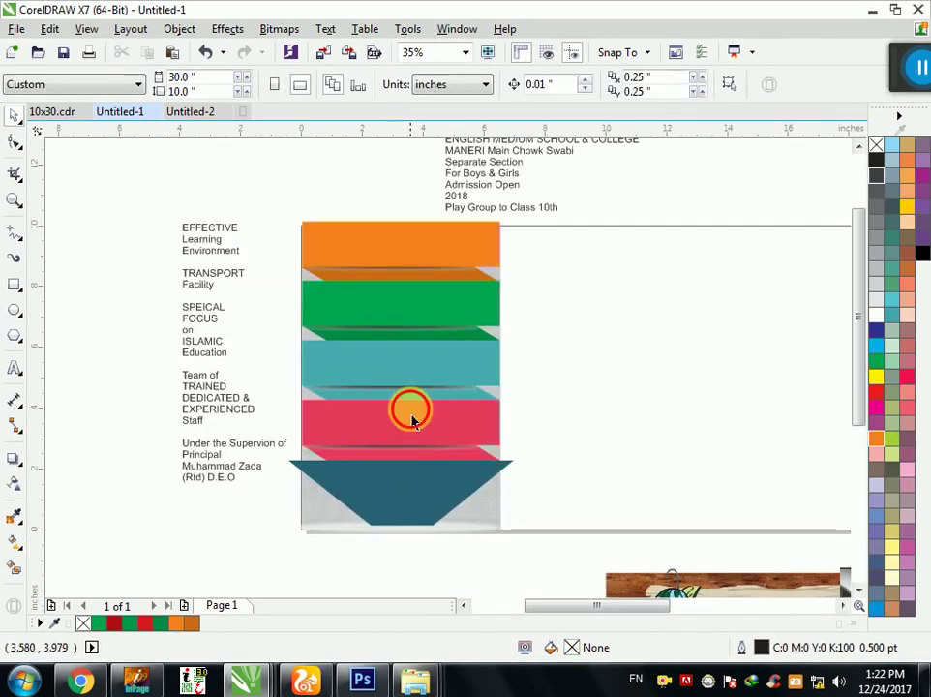
click(494, 269)
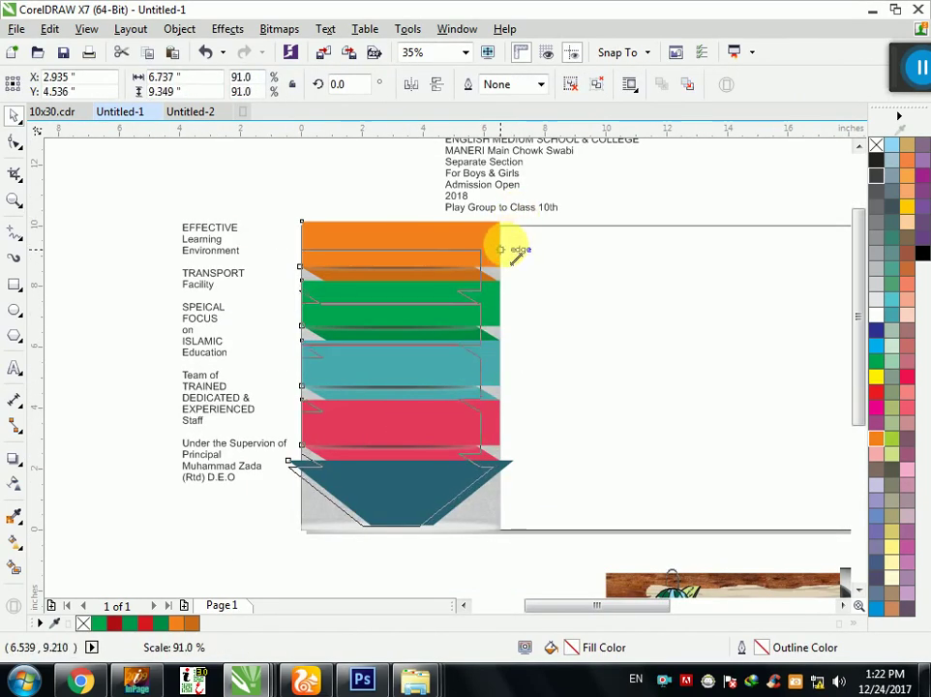
drag(520, 221, 503, 270)
mouse_move(384, 332)
mouse_down()
mouse_move(413, 342)
mouse_move(391, 326)
mouse_up()
Step: Delete the white shadow beneath the stripes and shrink the group a little more
scroll(444, 561, up, 2)
ctrl+click(453, 484)
key(Delete)
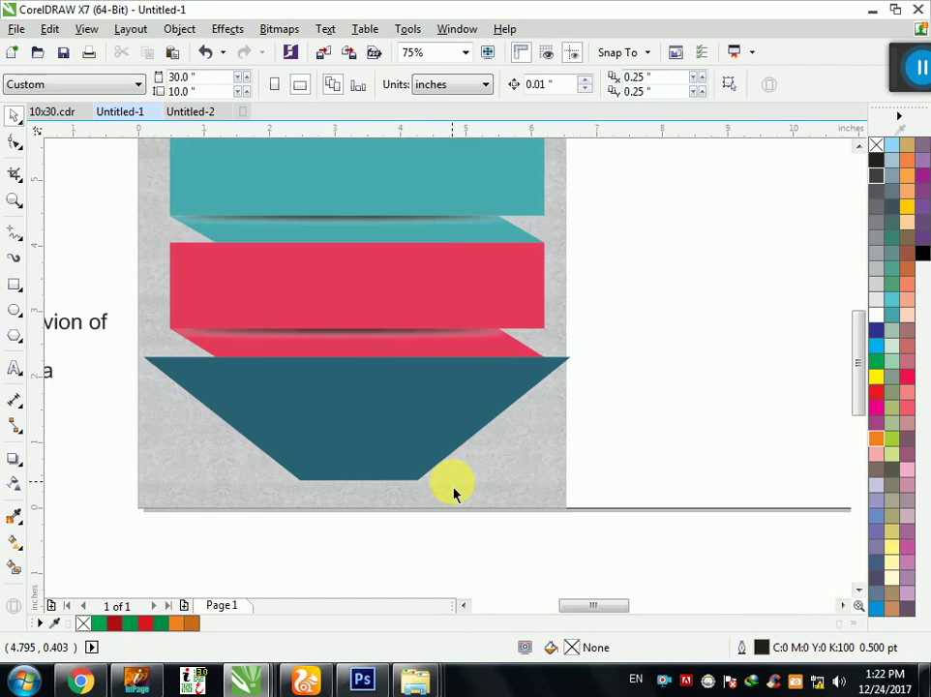
scroll(453, 492, down, 2)
click(442, 476)
drag(516, 486, 513, 483)
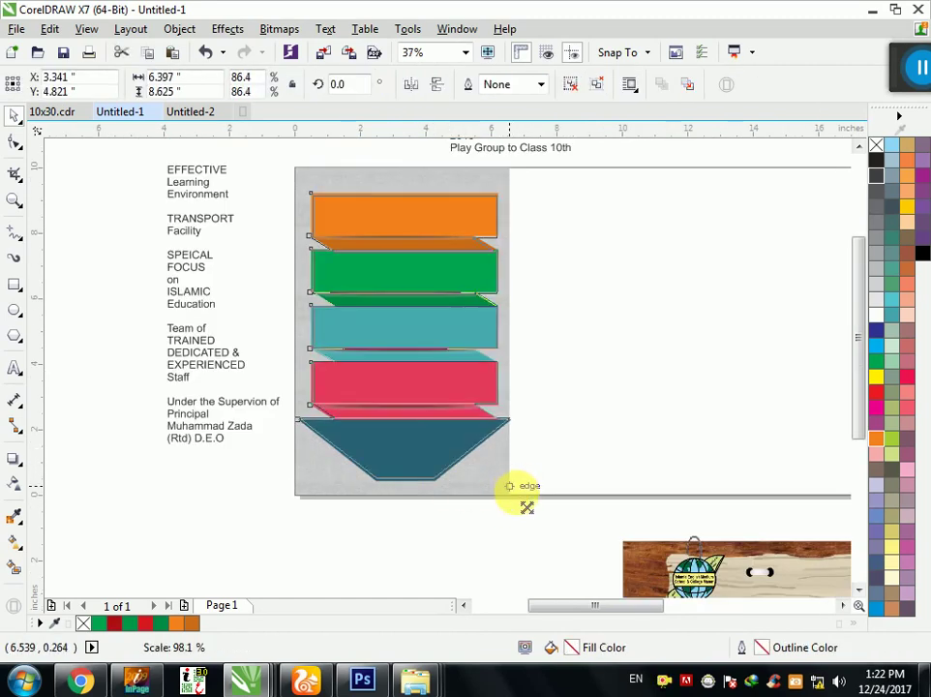
Step: Re-centre the stripe group horizontally and vertically on the grey panel
shift+click(439, 193)
key(c)
key(e)
click(312, 353)
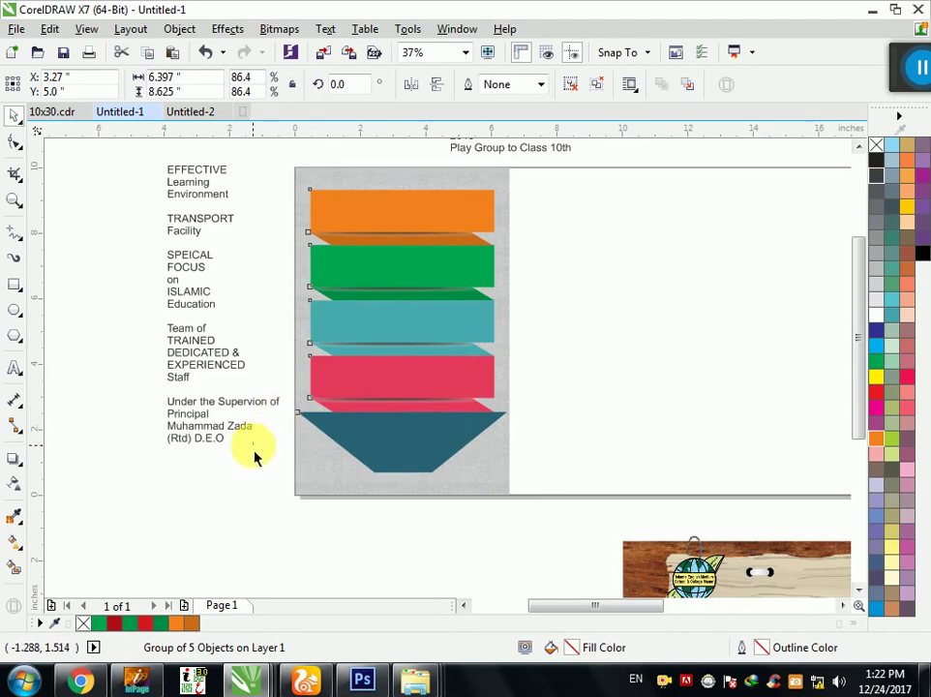
click(254, 457)
scroll(246, 453, down, 1)
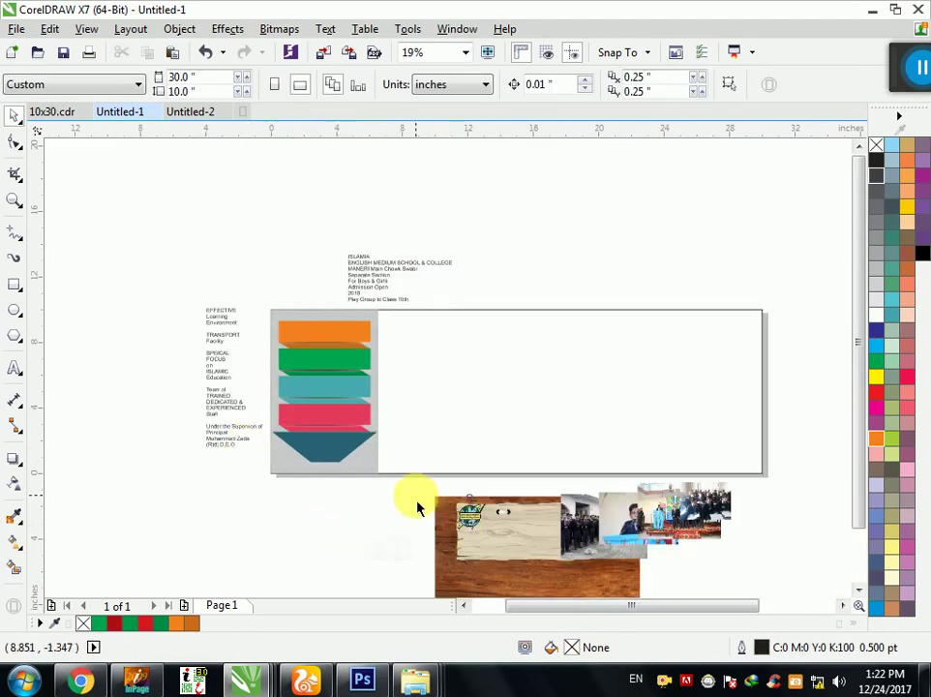
Step: Size the texture bitmap to 30×10 in, centre it, and trim its left edge to the grey panel
click(437, 473)
drag(387, 547, 461, 384)
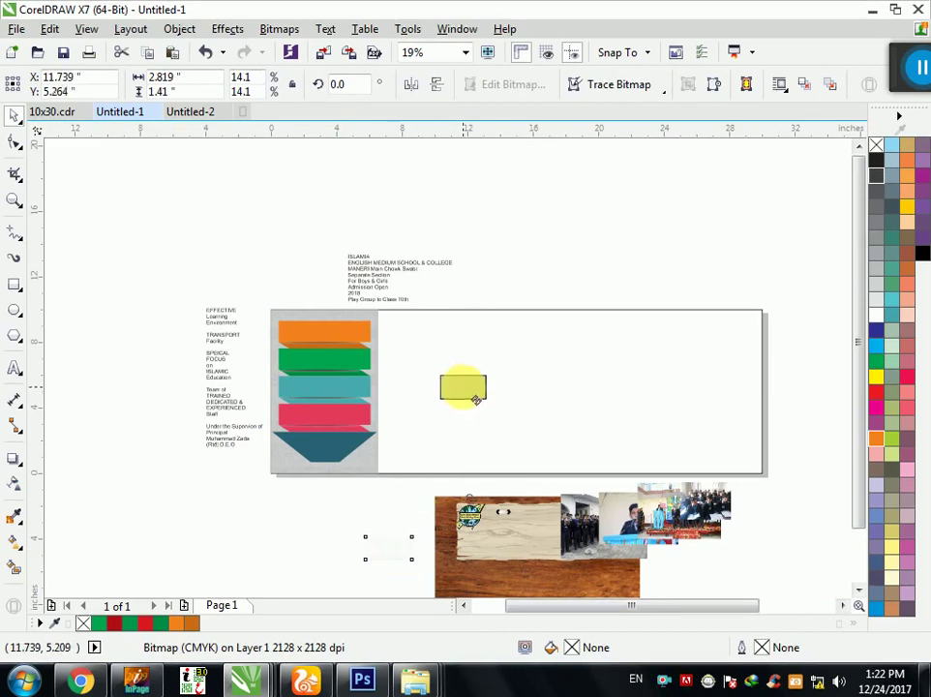
click(162, 77)
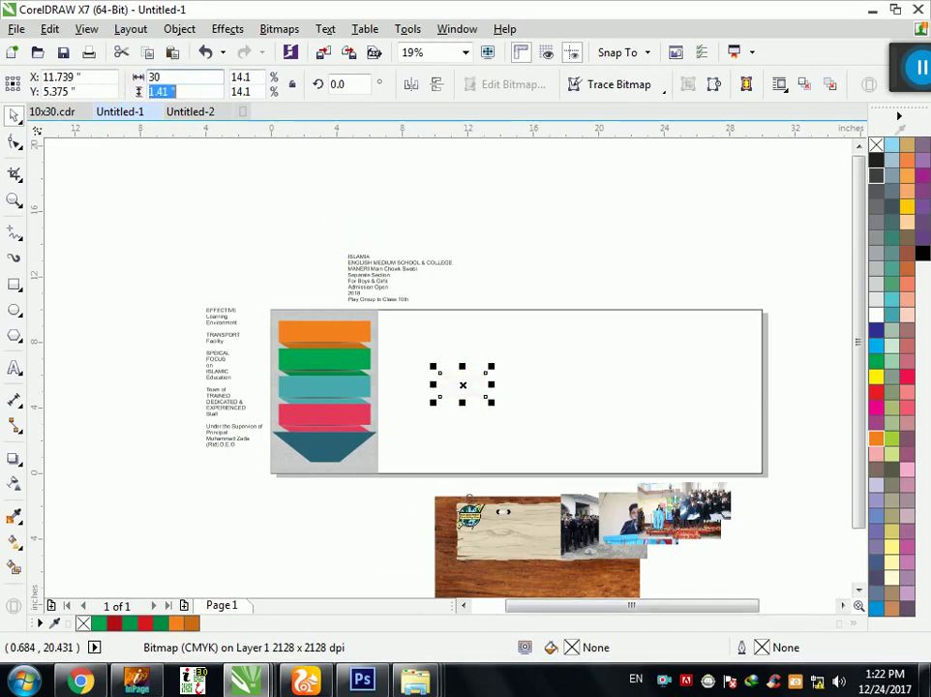
text(10)
key(Return)
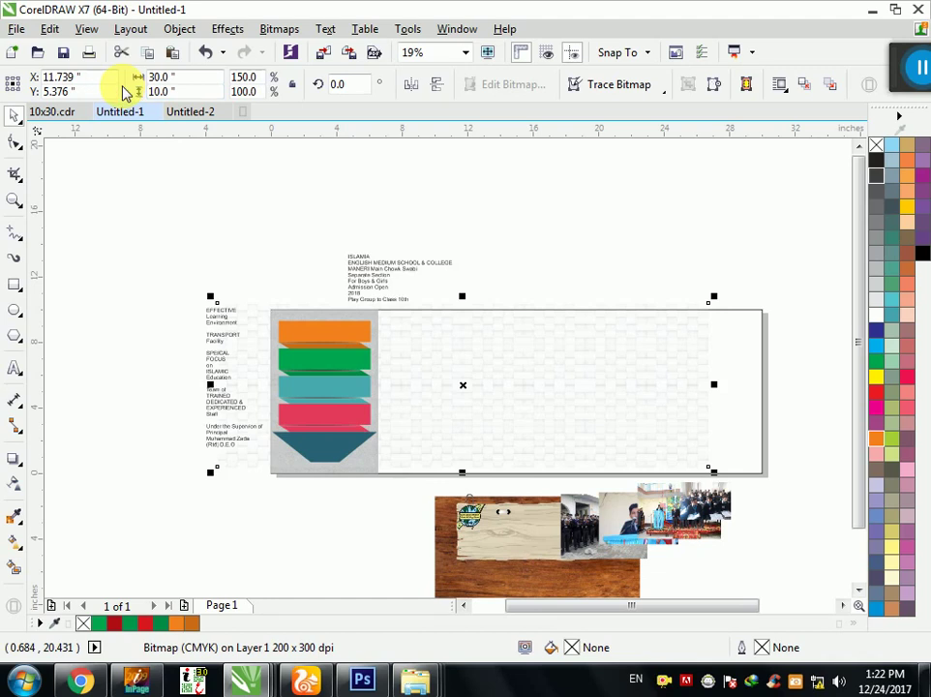
key(p)
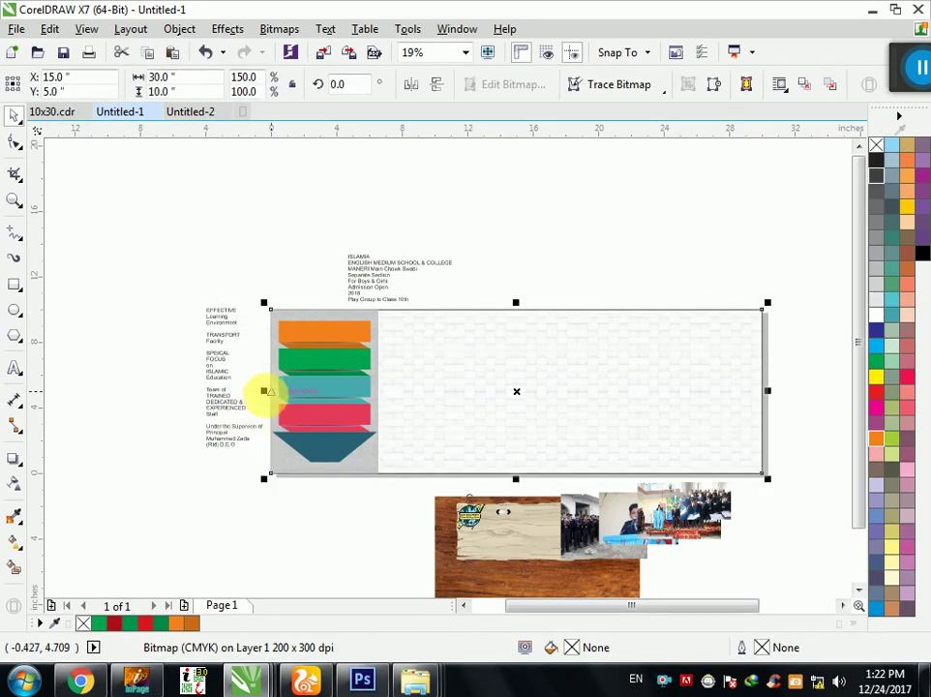
drag(263, 392, 378, 392)
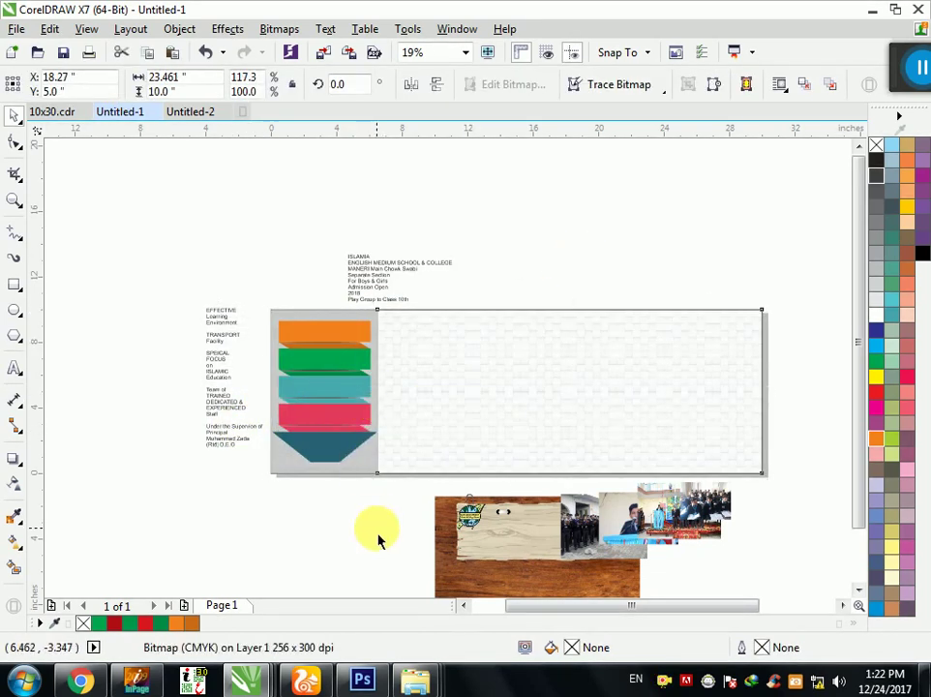
click(376, 527)
click(536, 451)
click(440, 574)
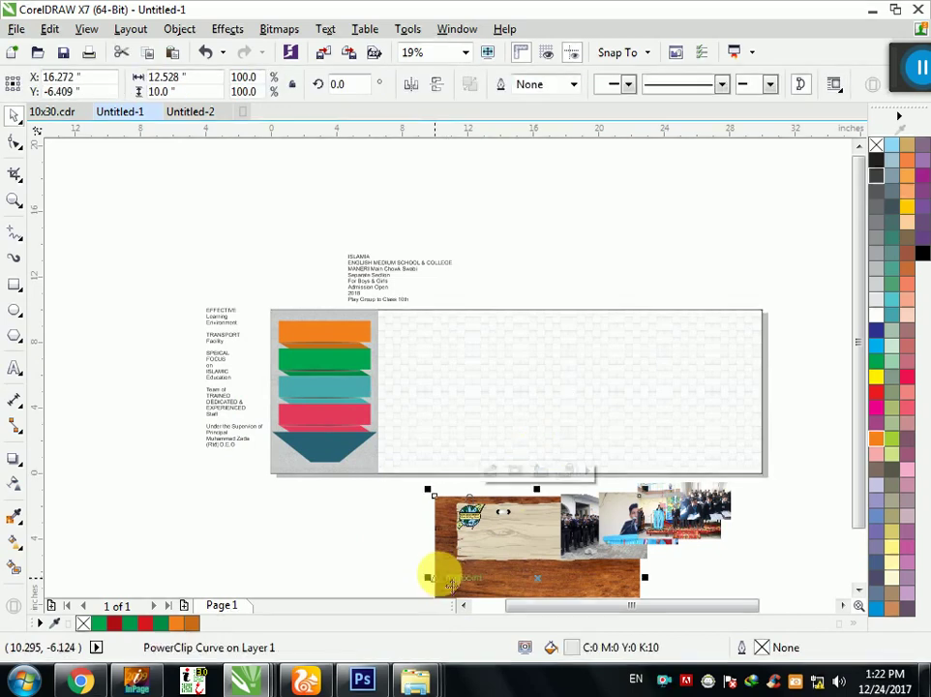
Step: Place the wood-grain panel on the banner, aligned flush to its right and top edges
click(856, 589)
drag(570, 528, 360, 513)
shift+click(691, 288)
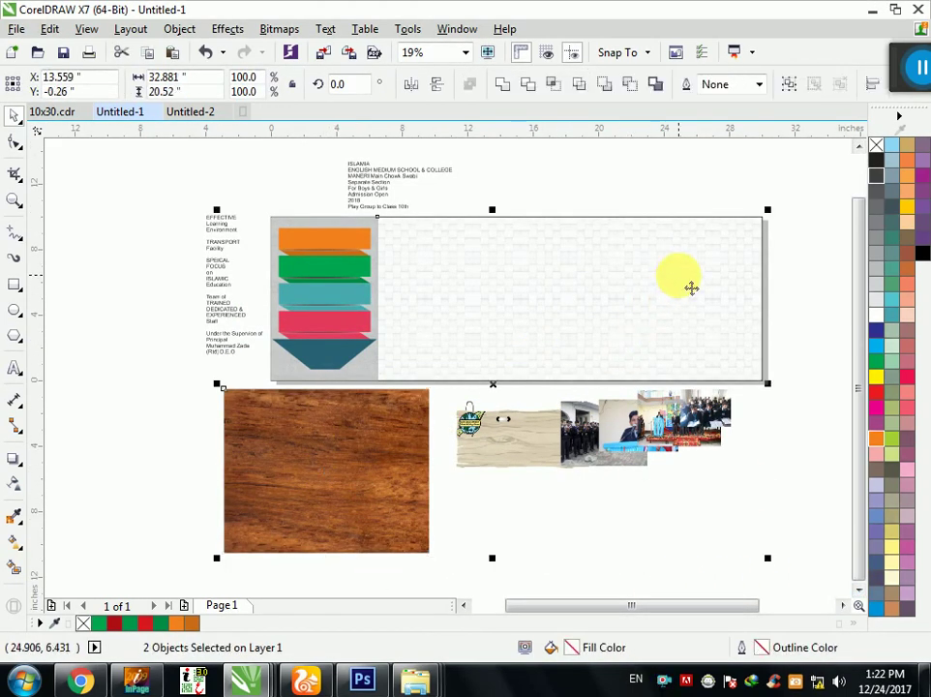
key(r)
key(t)
click(623, 279)
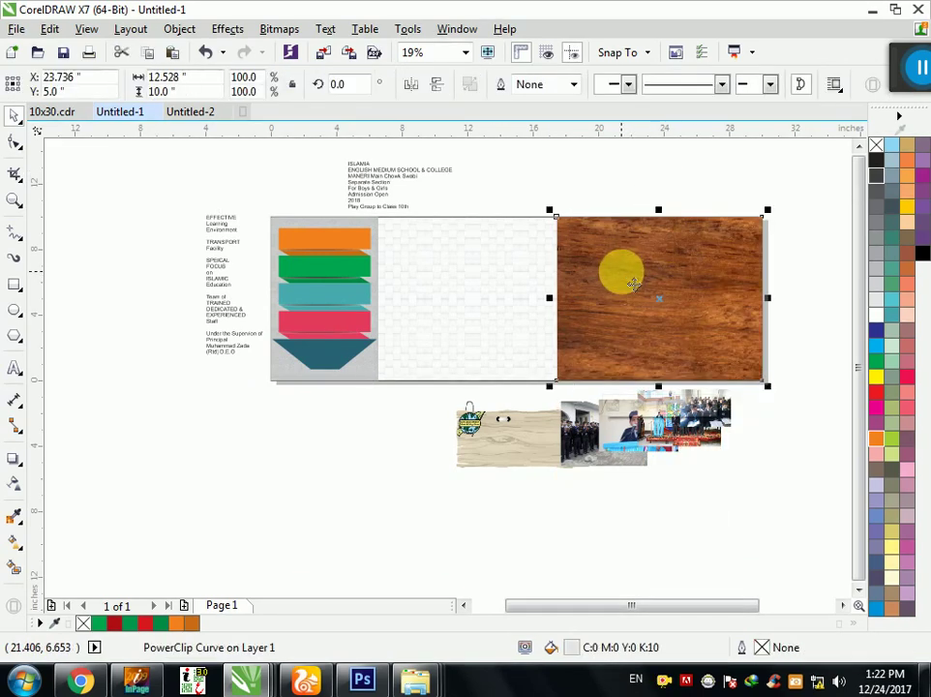
right_click(631, 279)
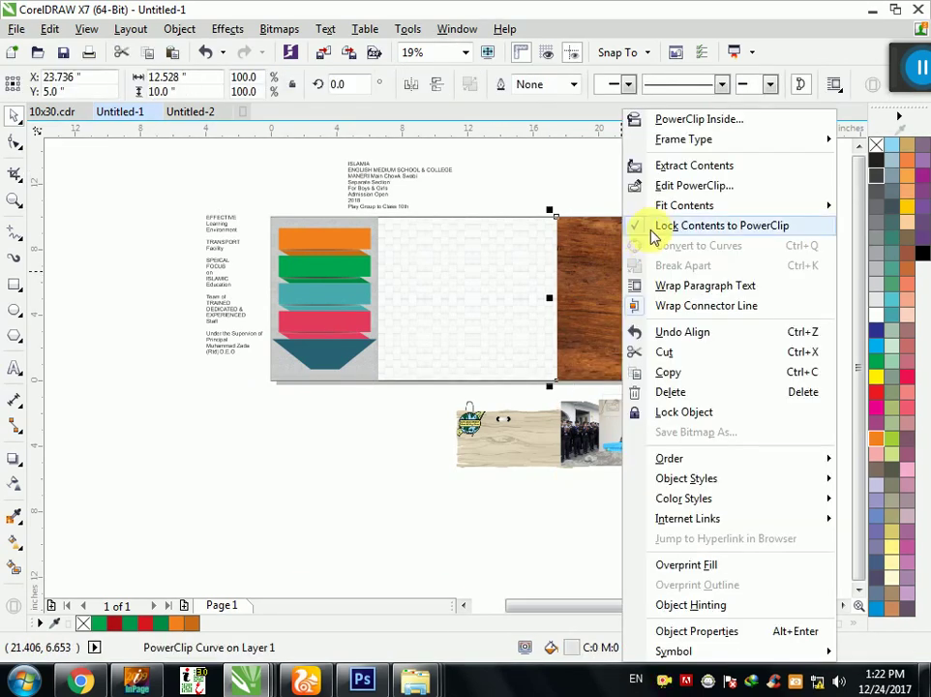
click(571, 235)
key(F10)
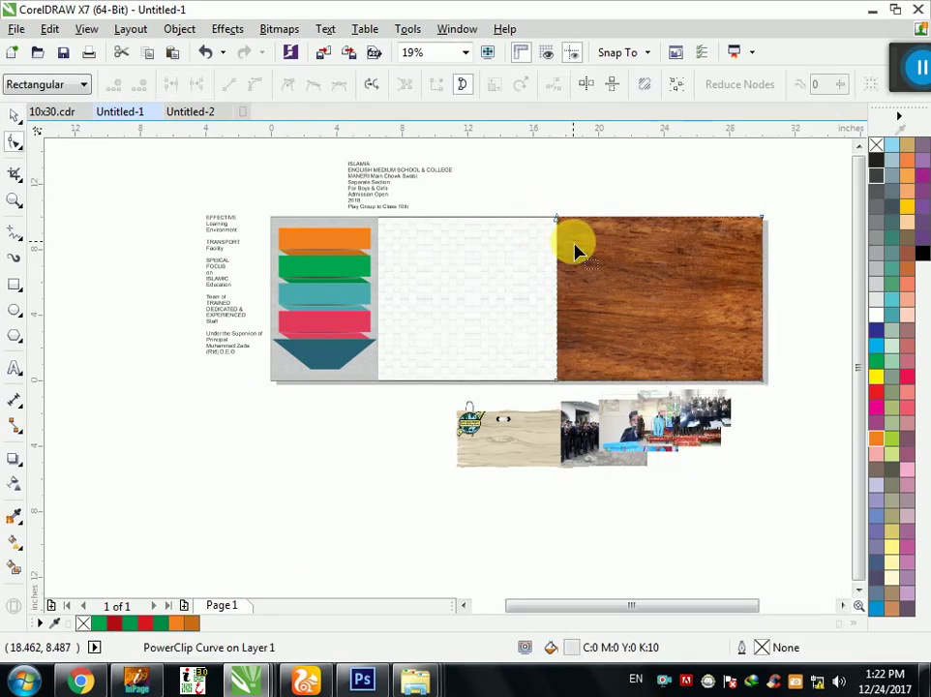
Step: Reshape the wood panel's left edge into a diagonal S-curve using a new top node
drag(557, 227, 701, 230)
click(627, 309)
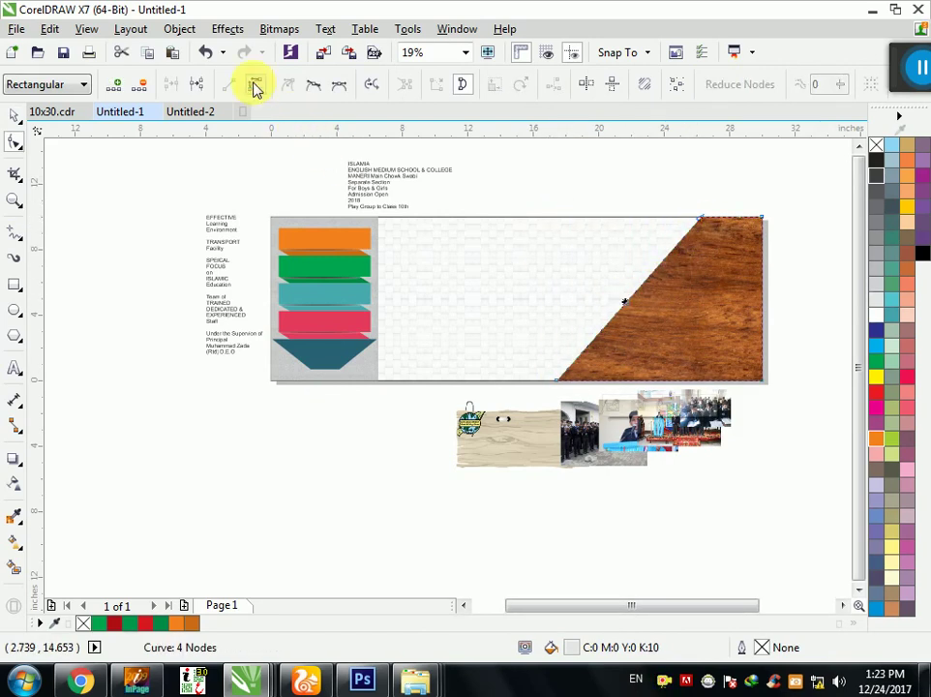
drag(602, 333, 650, 349)
key(ctrl+z)
key(ctrl+z)
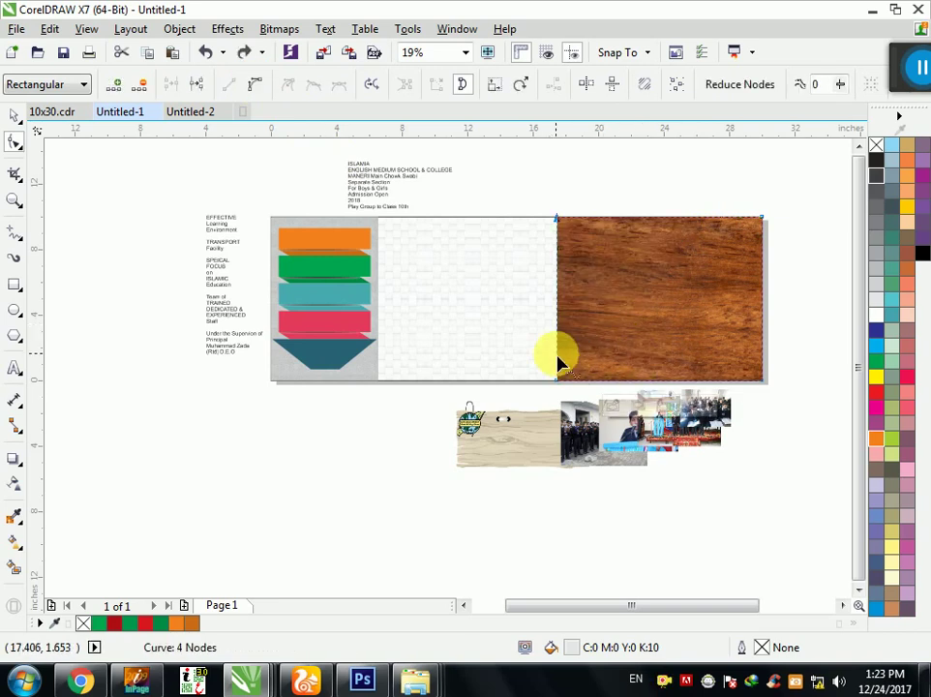
double_click(561, 225)
mouse_move(562, 224)
mouse_down()
mouse_move(711, 234)
mouse_move(685, 228)
mouse_up()
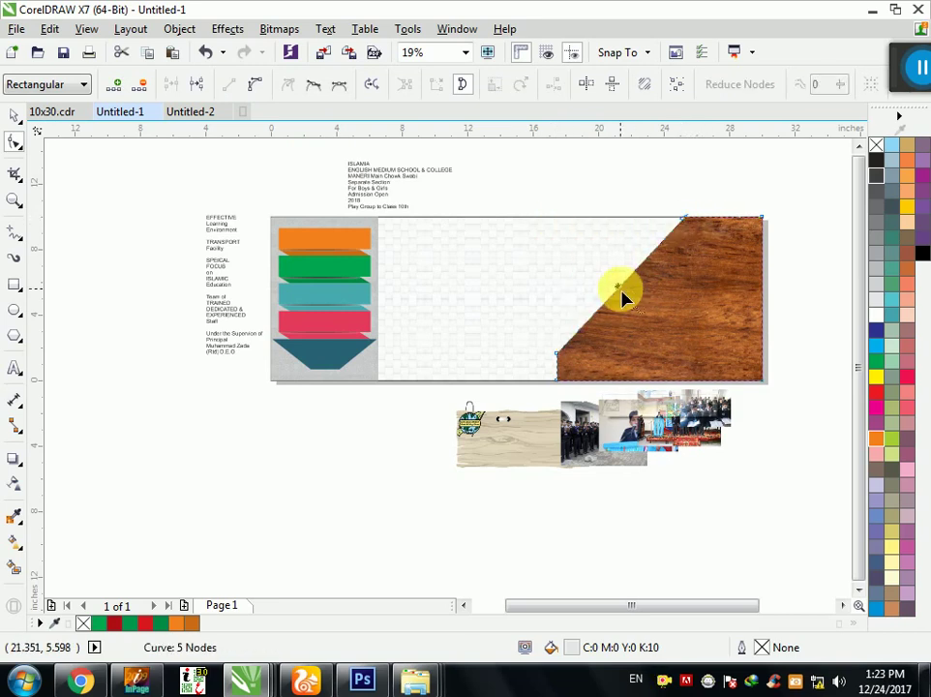
mouse_move(605, 317)
mouse_down()
mouse_move(682, 356)
mouse_move(713, 354)
mouse_up()
mouse_move(645, 272)
mouse_down()
mouse_move(619, 245)
mouse_move(677, 236)
mouse_move(669, 215)
mouse_up()
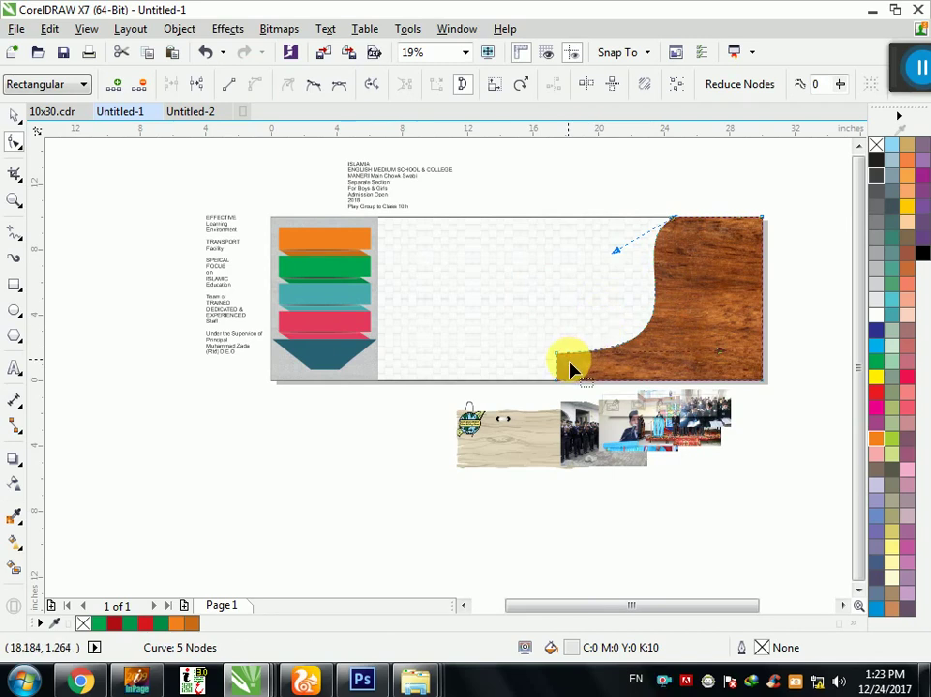
Step: Pull the curve's lower-left node further left along the bottom, keeping all five nodes
scroll(571, 367, up, 2)
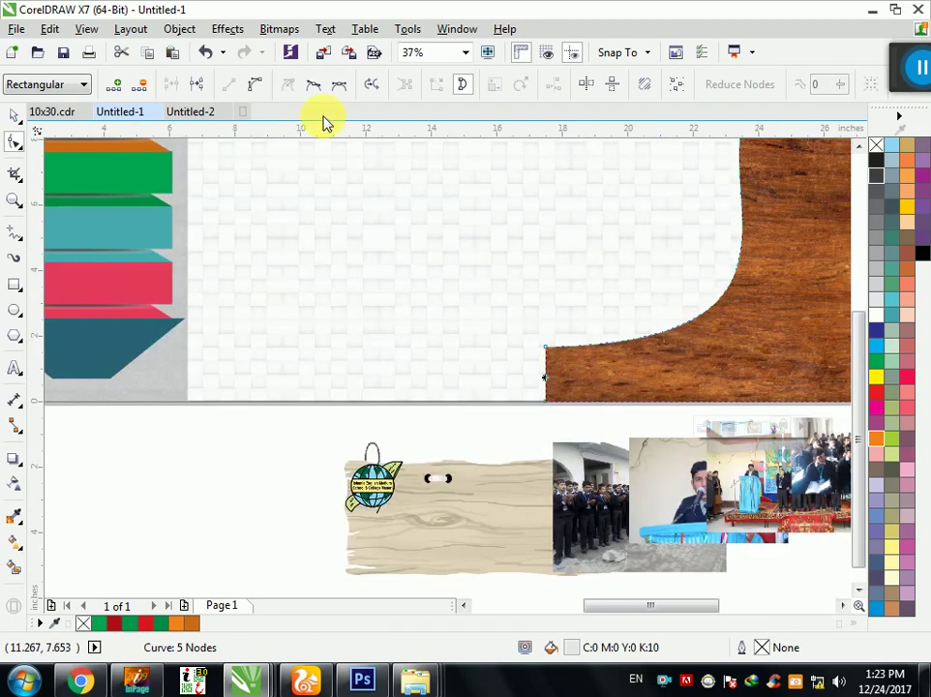
click(548, 387)
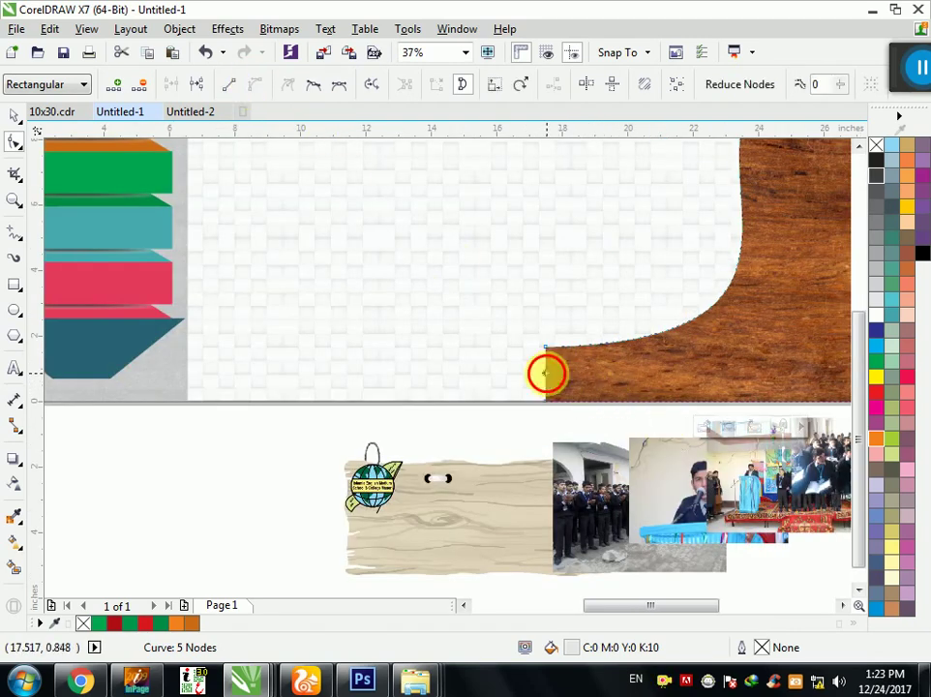
mouse_move(548, 384)
mouse_down()
mouse_move(527, 382)
mouse_move(515, 364)
mouse_up()
scroll(538, 387, up, 2)
scroll(518, 418, down, 2)
scroll(518, 418, down, 1)
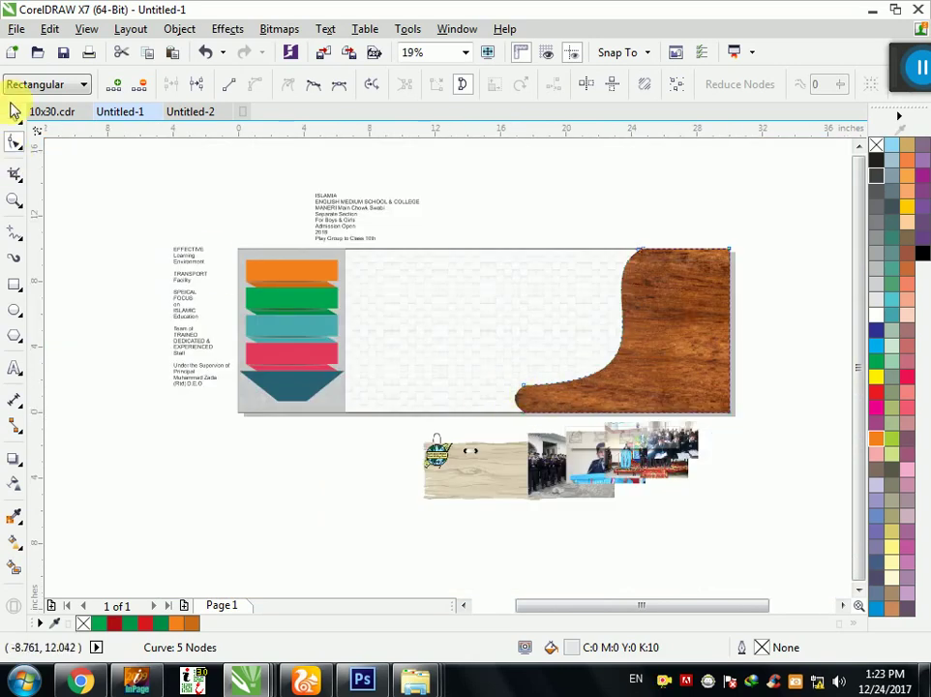
double_click(516, 396)
key(ctrl+z)
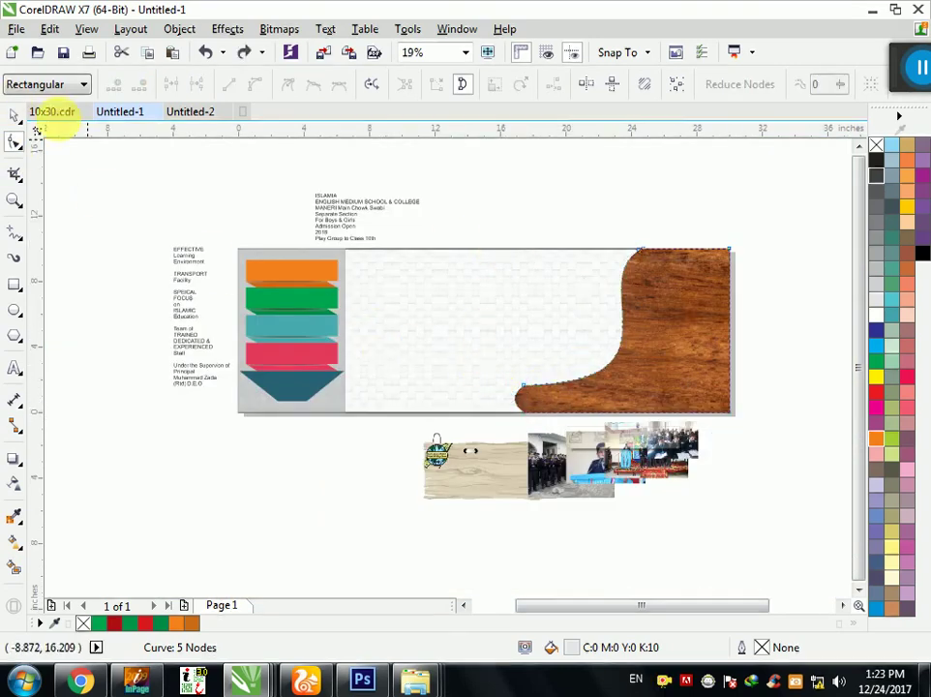
click(15, 115)
click(513, 222)
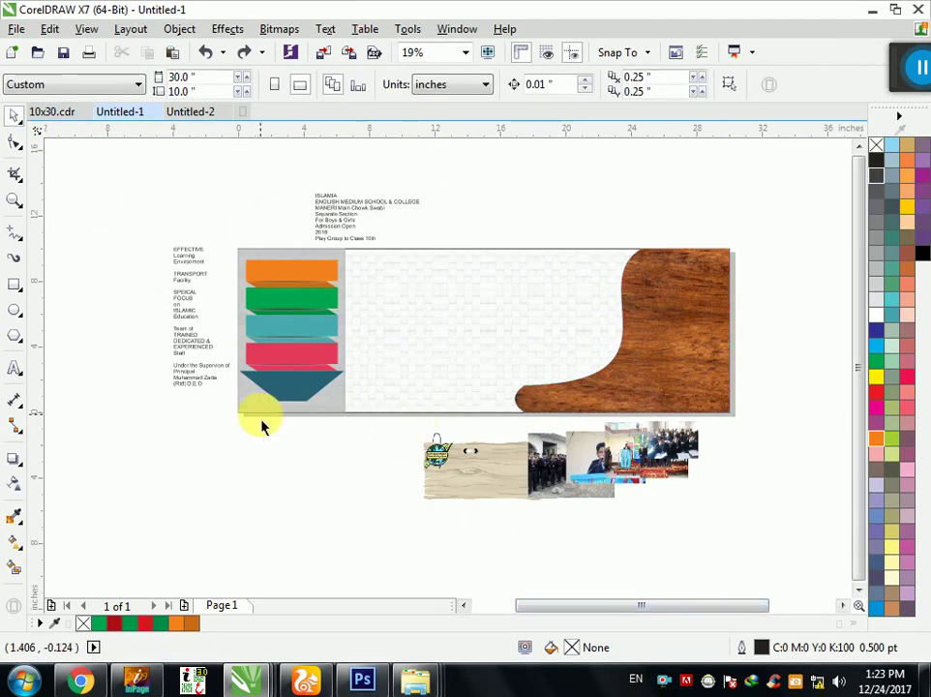
Step: Enlarge the school-info text block and move its three info lines to the upper left
click(322, 203)
drag(423, 196, 508, 305)
key(Escape)
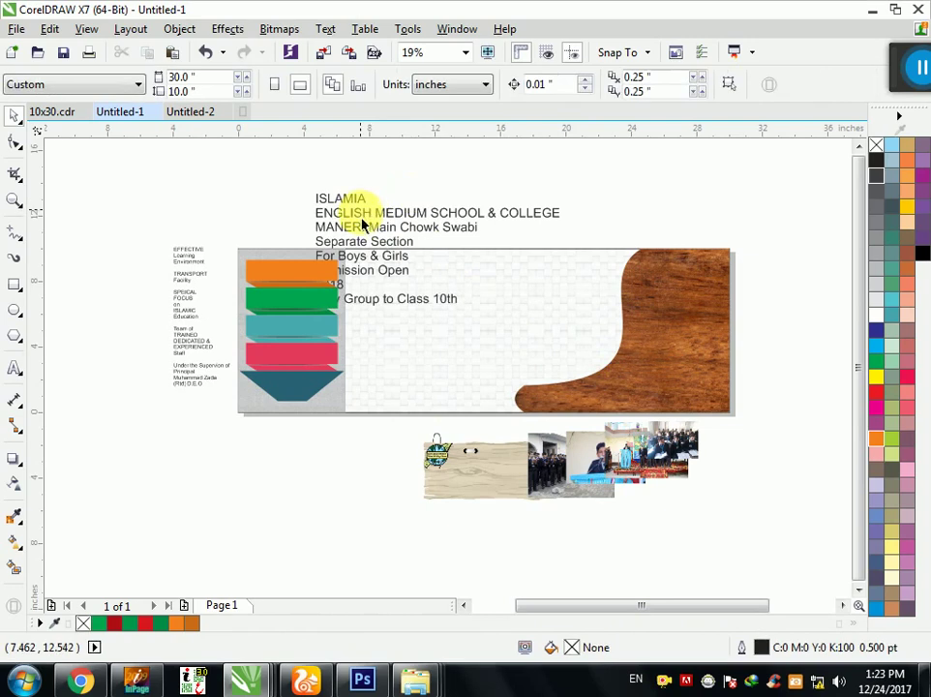
click(364, 214)
shift+click(368, 238)
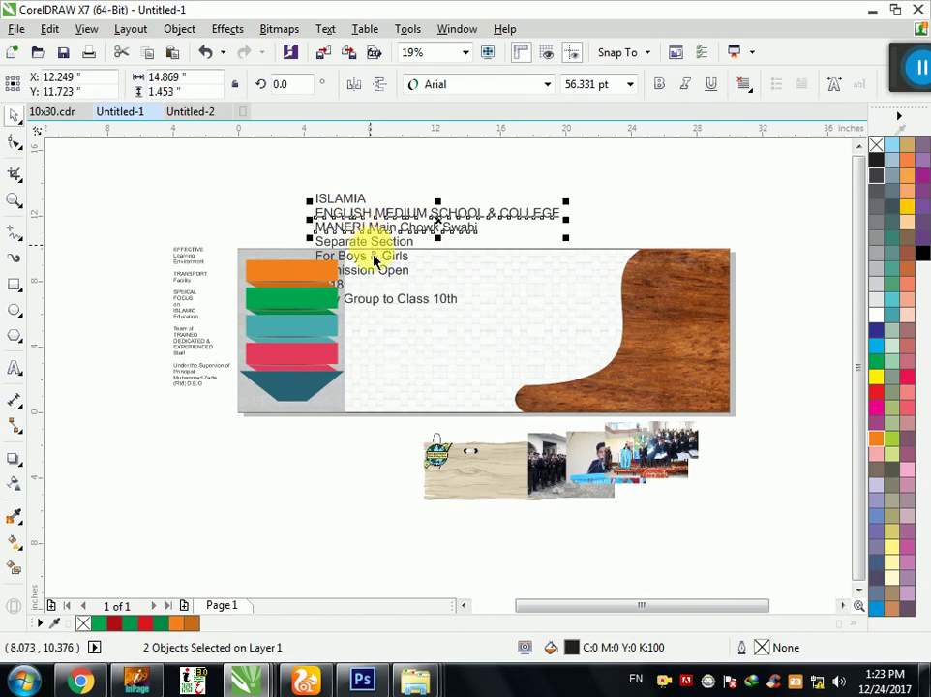
shift+click(397, 284)
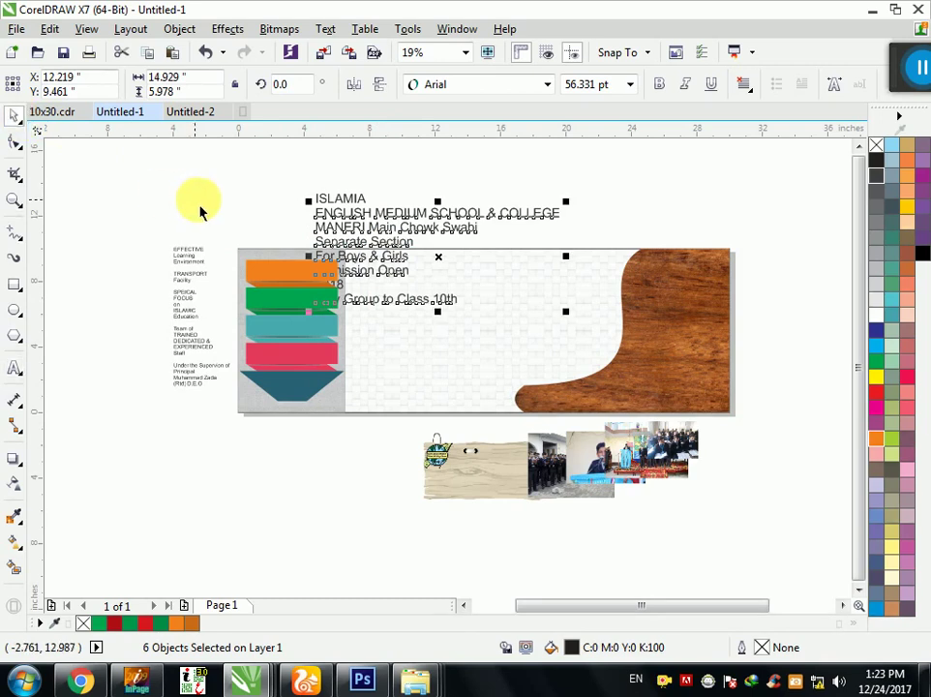
drag(357, 216, 86, 139)
Step: Set ISLAMIA to the Aero font, enlarge it, and fit it across the banner's white area
click(339, 196)
click(459, 83)
click(467, 126)
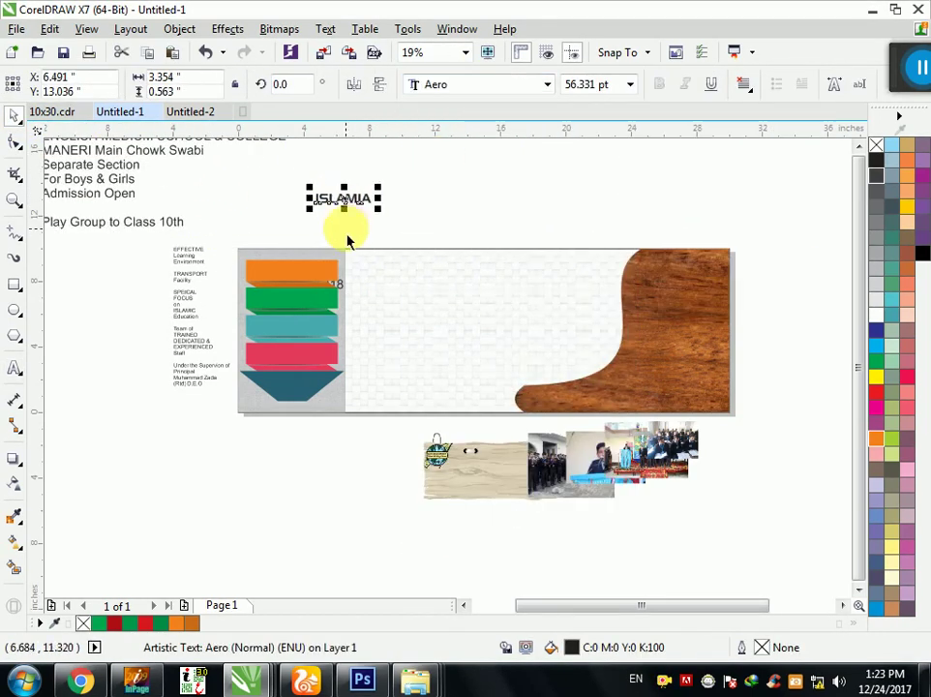
drag(379, 208, 608, 385)
drag(498, 229, 547, 290)
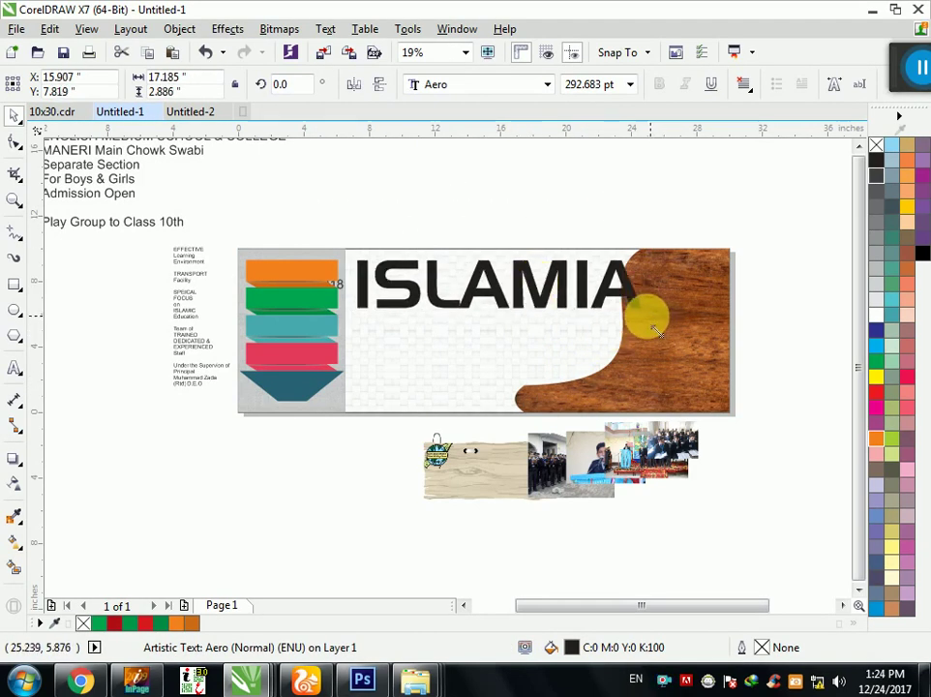
drag(657, 331, 623, 316)
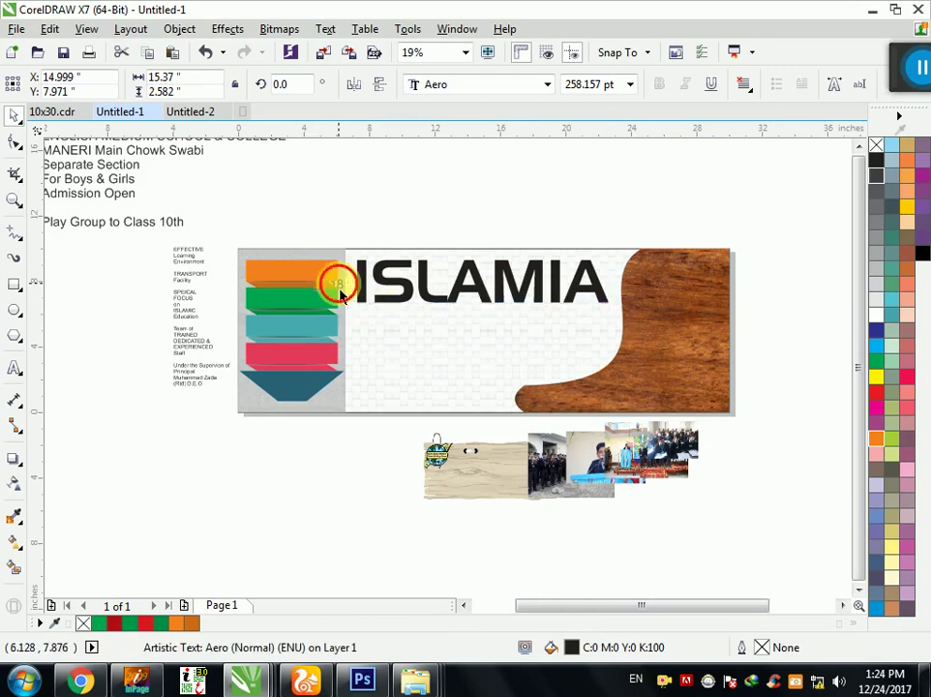
mouse_move(340, 295)
mouse_down()
mouse_move(307, 215)
mouse_move(227, 227)
mouse_up()
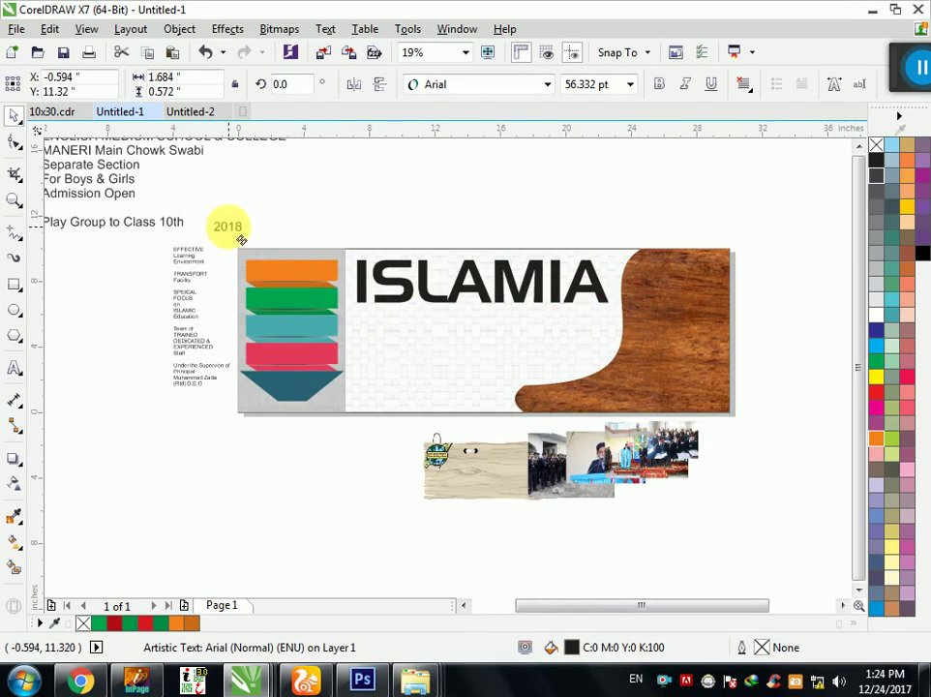
click(423, 281)
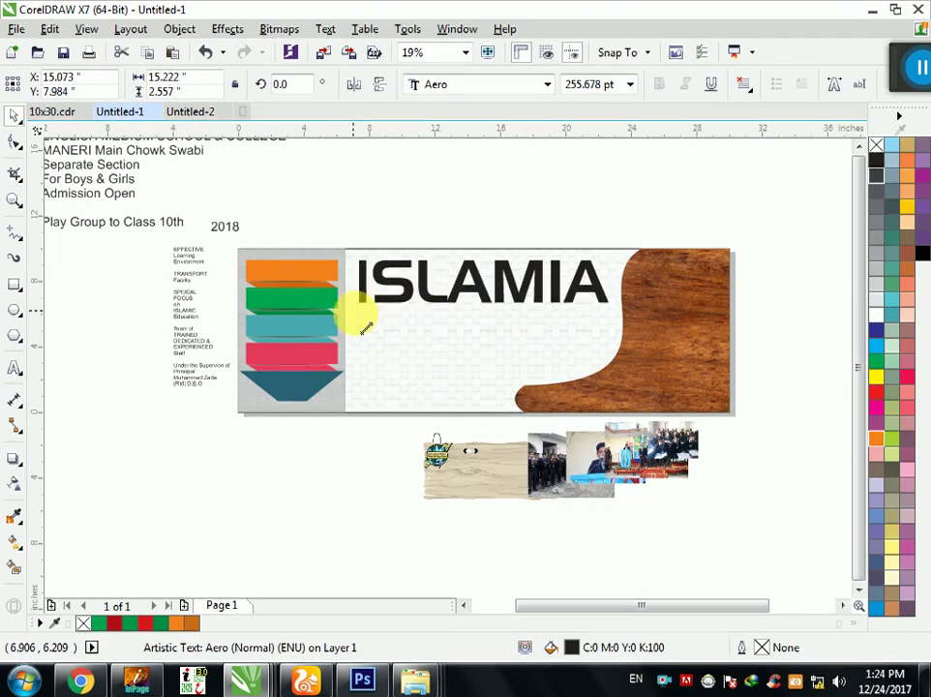
drag(360, 322, 364, 315)
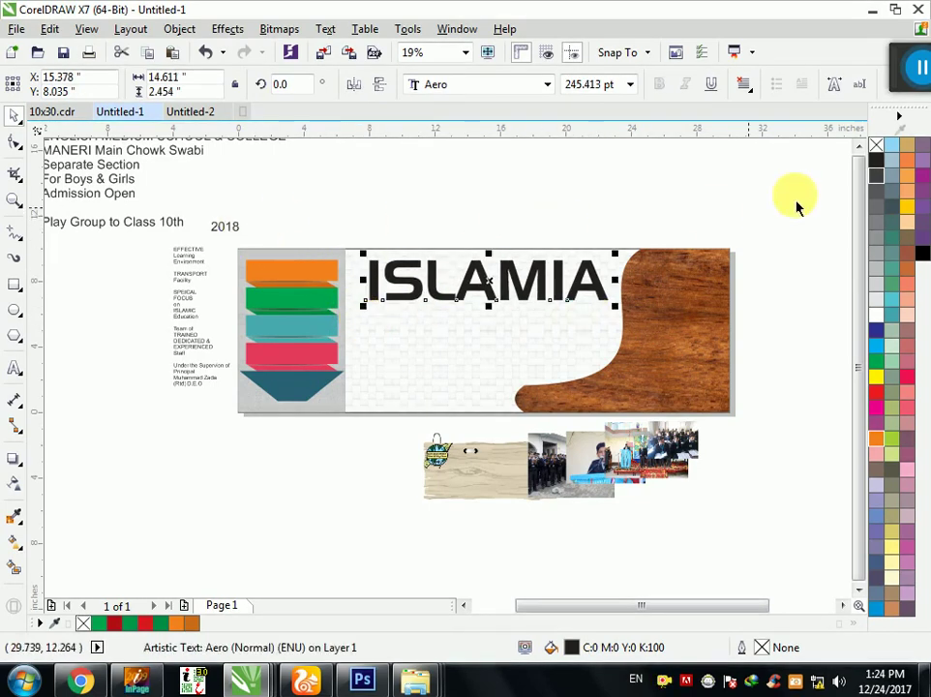
Step: Set ENGLISH MEDIUM SCHOOL & COLLEGE to Folio BdCn BT and place it below ISLAMIA
click(858, 145)
drag(266, 189, 556, 284)
drag(213, 203, 566, 216)
click(500, 269)
click(500, 85)
click(460, 152)
drag(411, 264, 476, 376)
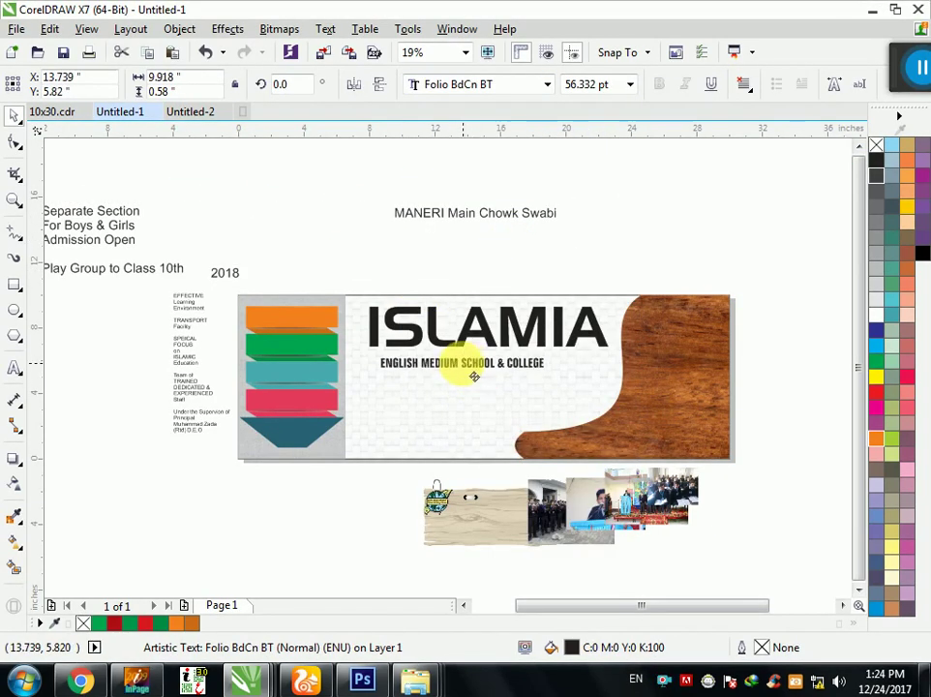
Step: Left-align the subtitle with ISLAMIA and stretch it to ISLAMIA's width
scroll(599, 397, up, 2)
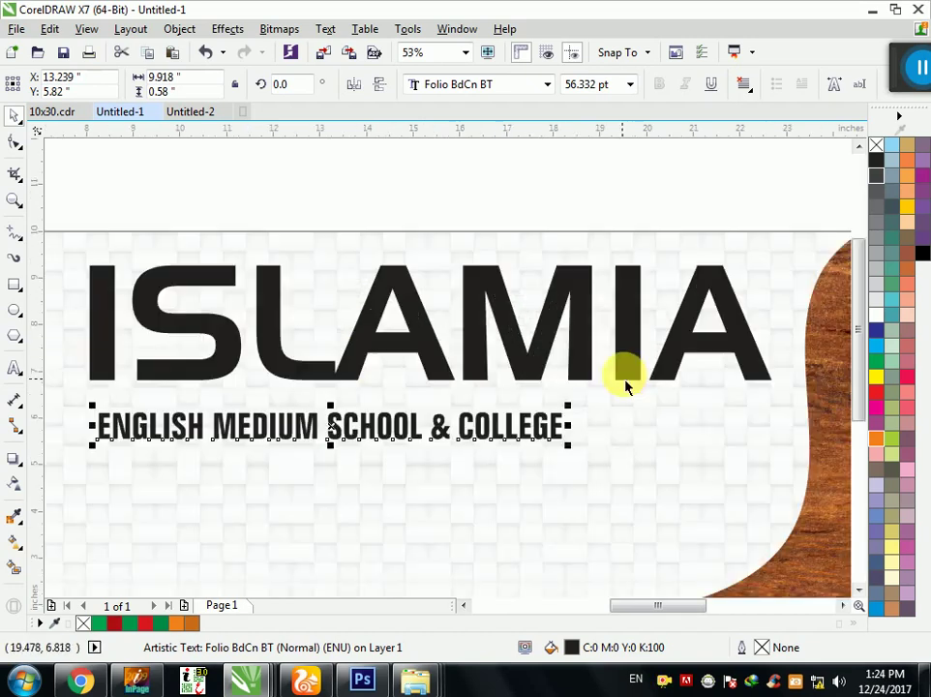
shift+click(636, 381)
key(l)
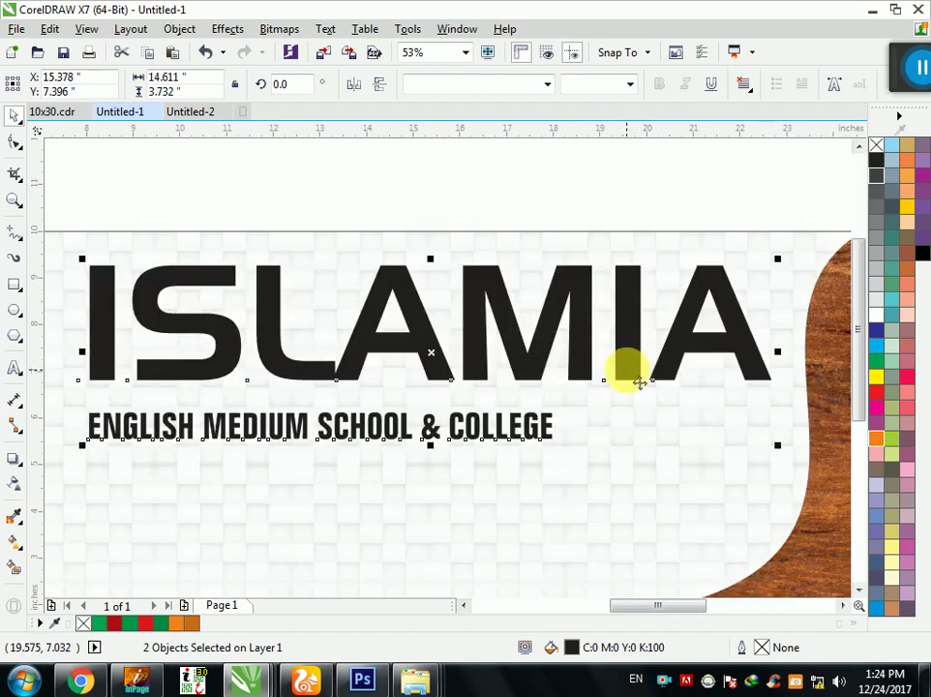
click(623, 375)
click(547, 433)
mouse_move(557, 437)
mouse_down()
mouse_move(778, 533)
mouse_move(779, 525)
mouse_up()
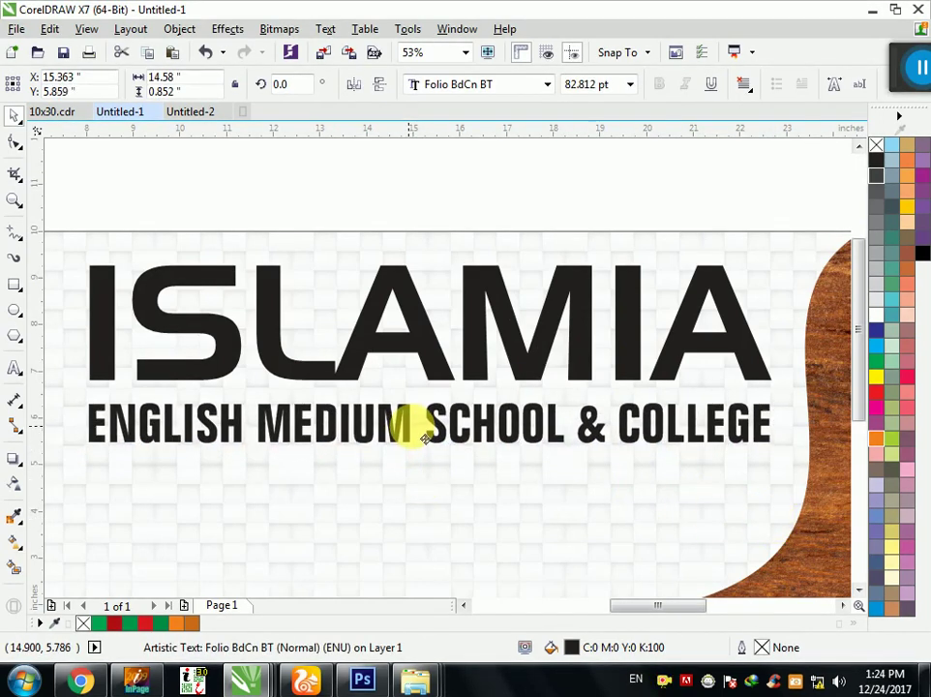
drag(412, 432, 416, 426)
click(484, 358)
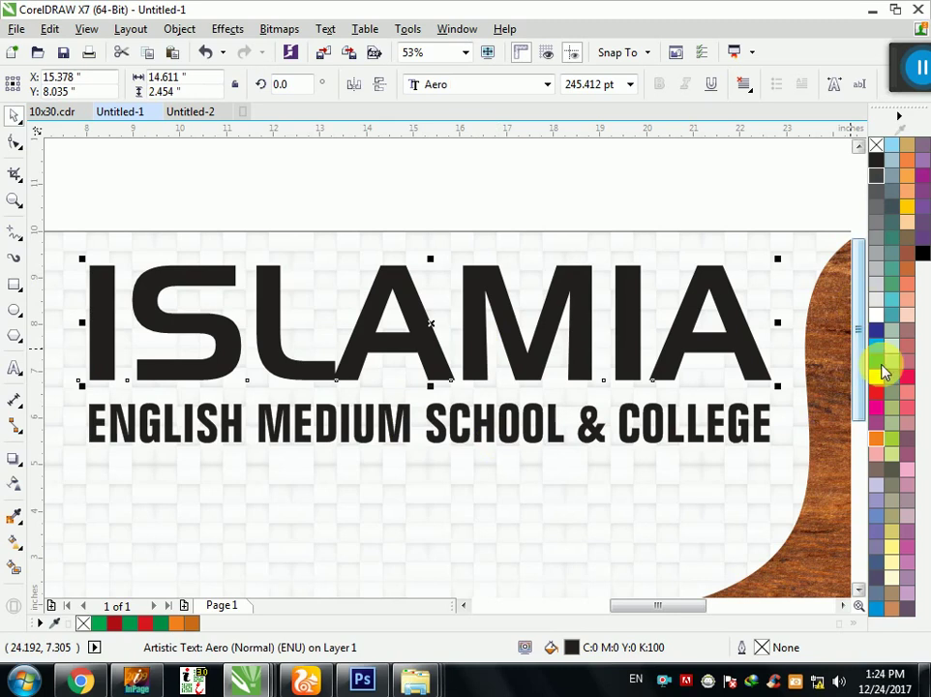
Step: Fill ISLAMIA red, darkened by setting the K value to 40
click(878, 396)
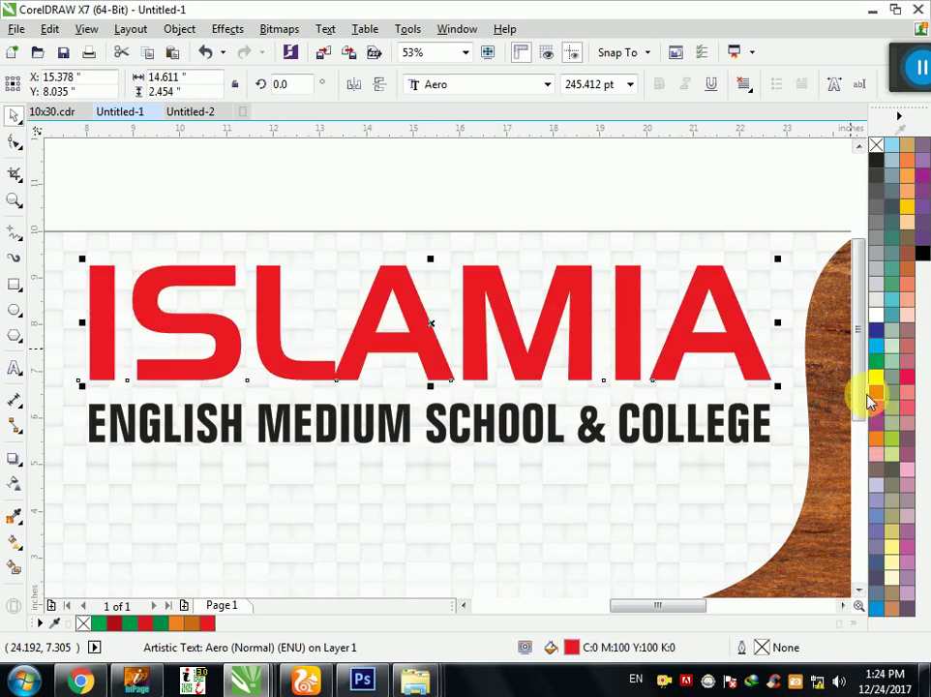
key(shift+F11)
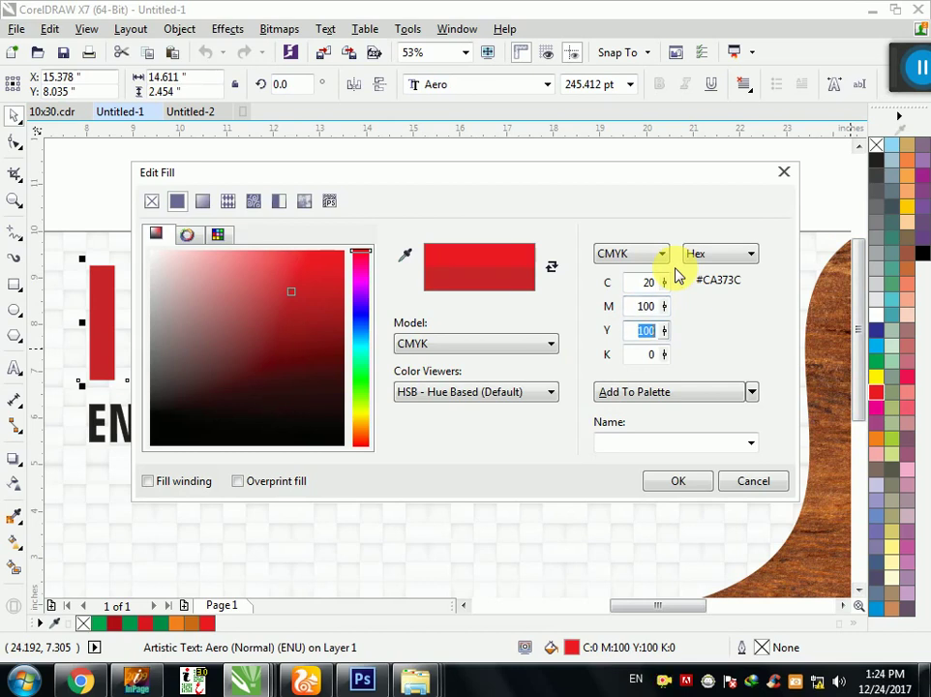
key(BackSpace)
text(40)
click(668, 482)
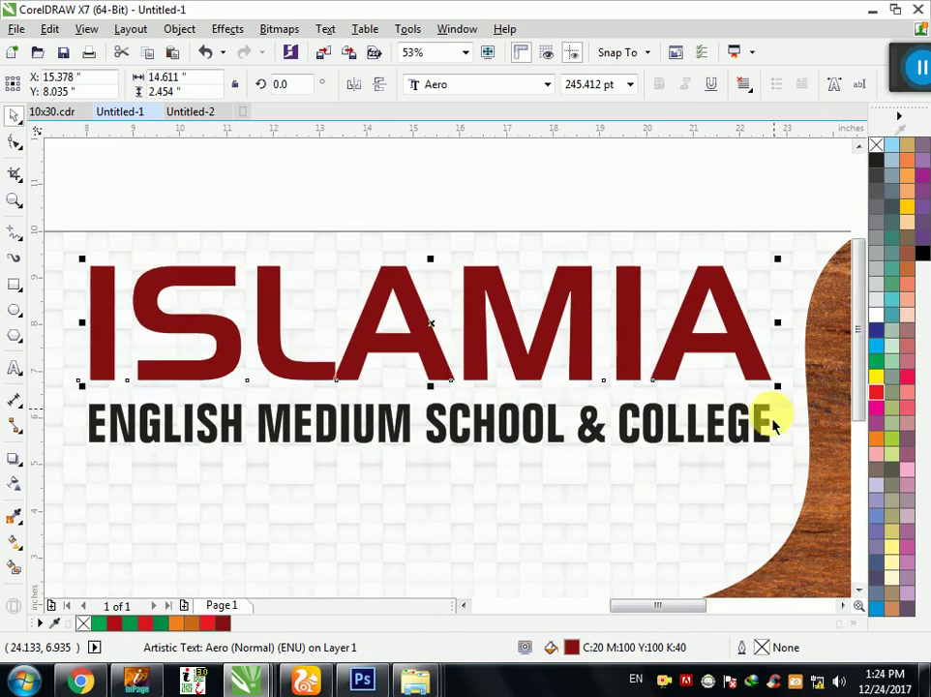
Step: Give ISLAMIA a 10 pt outline with rounded corners
key(F12)
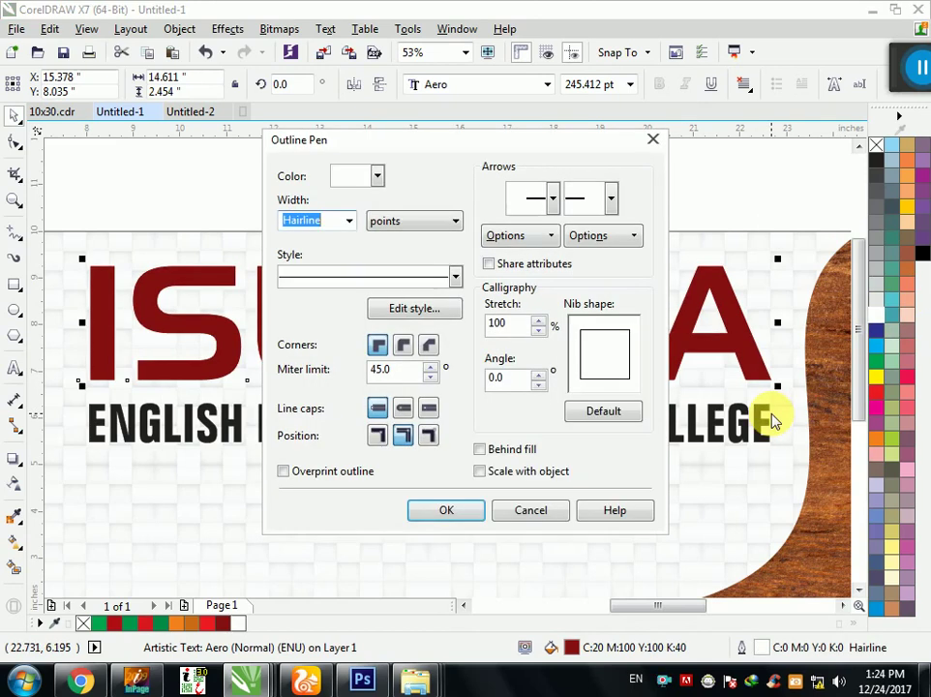
text(10)
click(405, 347)
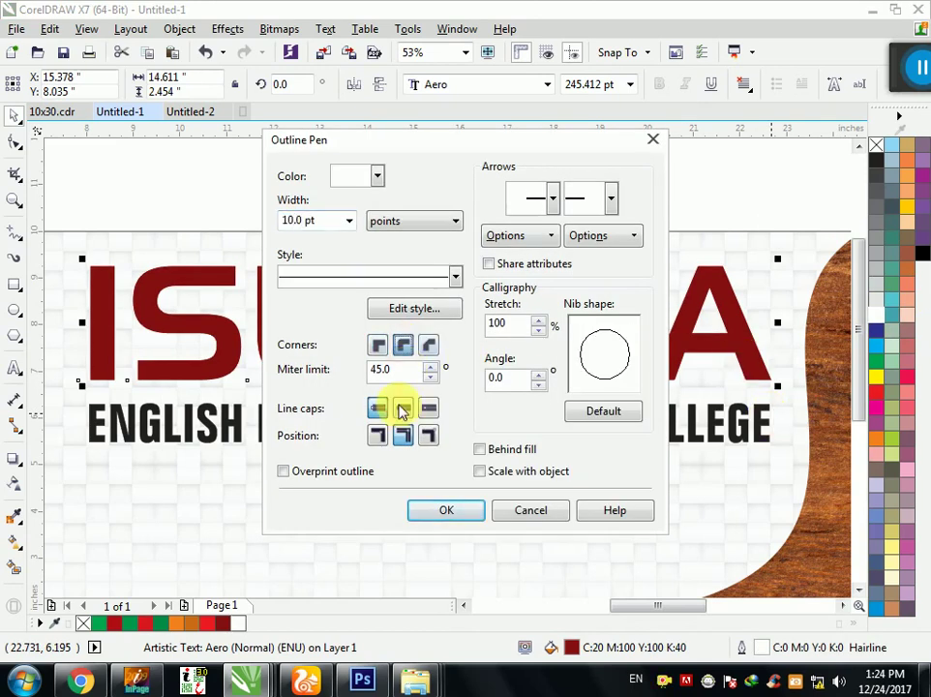
click(452, 509)
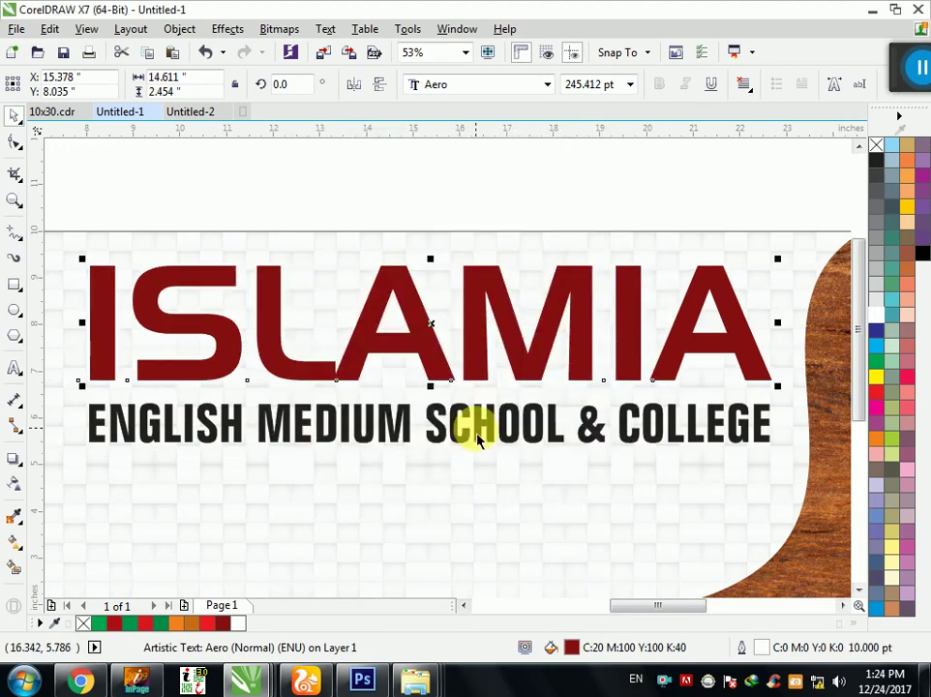
Step: Colour the ENGLISH MEDIUM SCHOOL & COLLEGE subtitle blue
click(682, 444)
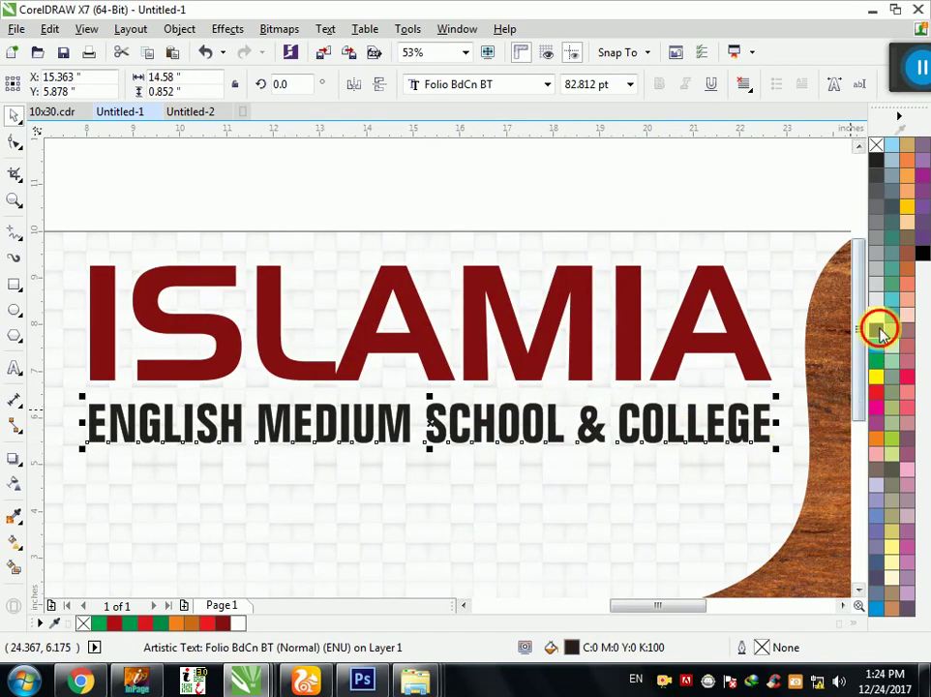
click(881, 332)
scroll(542, 211, down, 2)
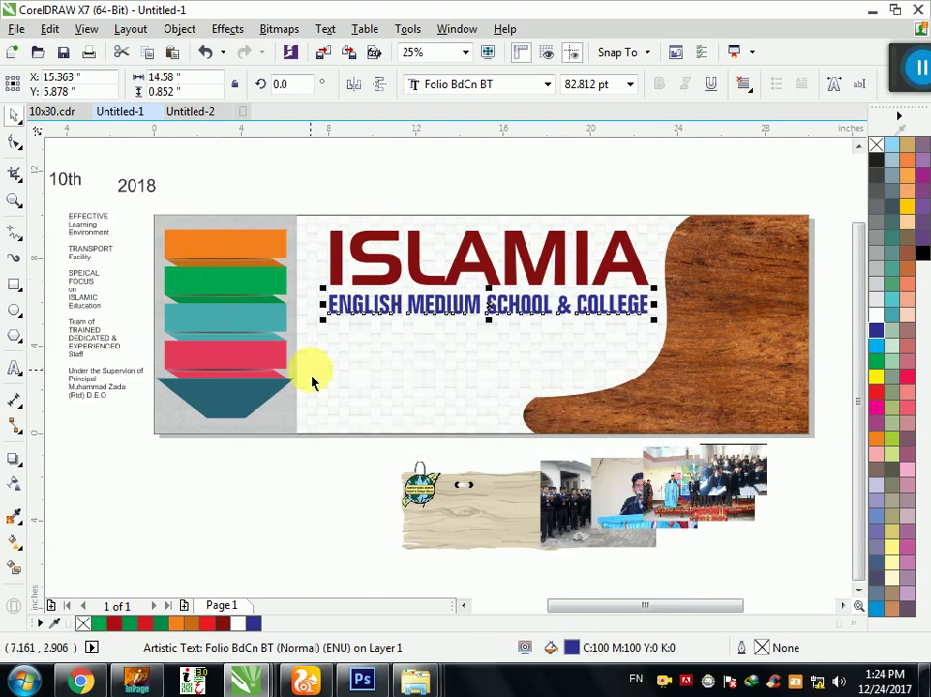
scroll(312, 382, down, 1)
scroll(275, 282, up, 1)
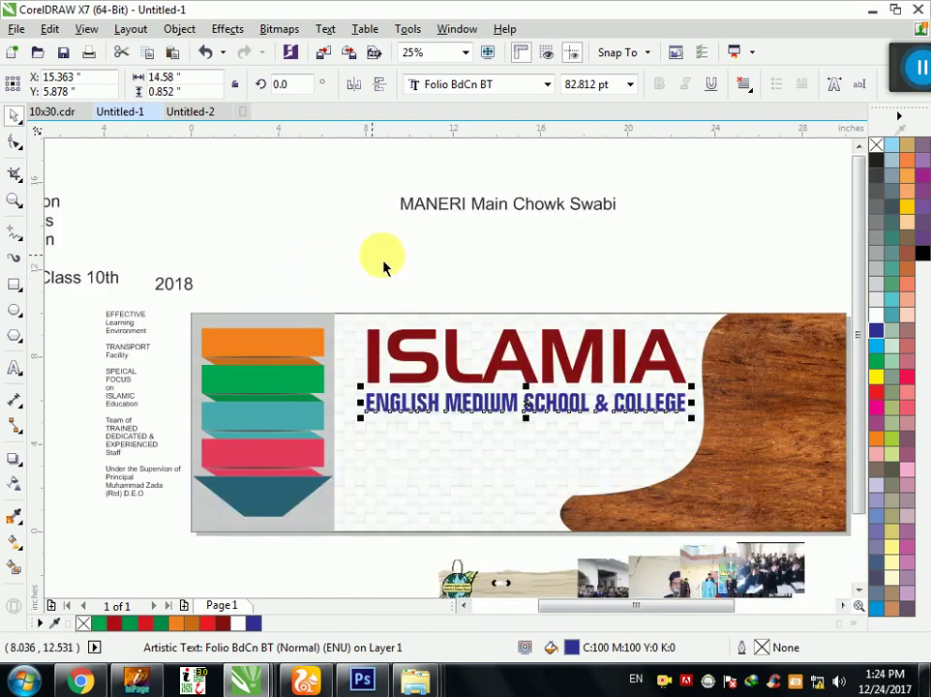
Step: Split off Main Chowk Swabi, set MANERI to Aero, and place it under the subtitle
double_click(472, 206)
key(Return)
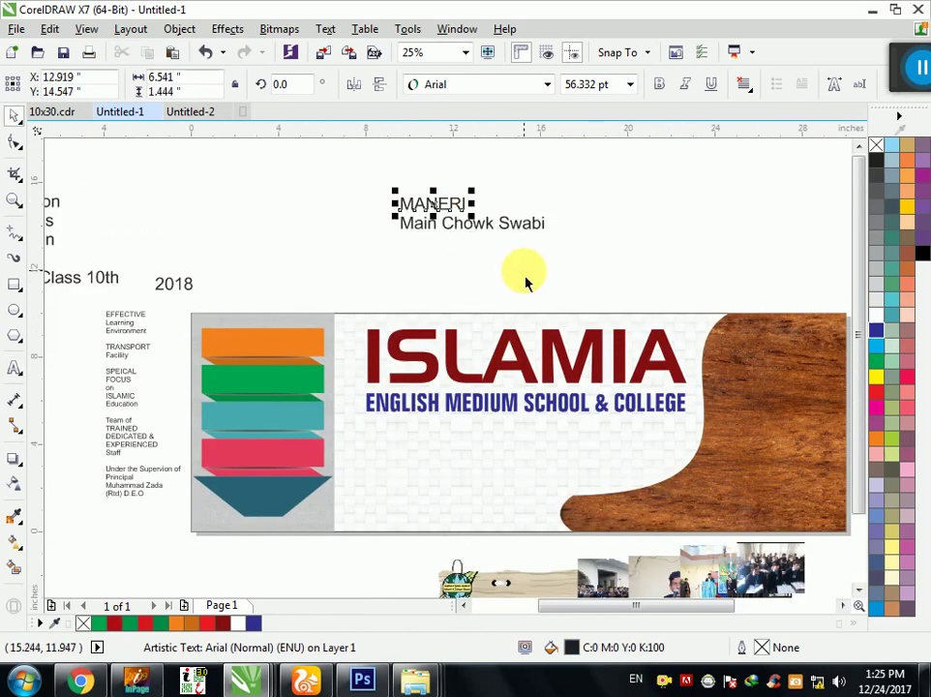
drag(472, 193, 641, 121)
click(545, 84)
click(521, 155)
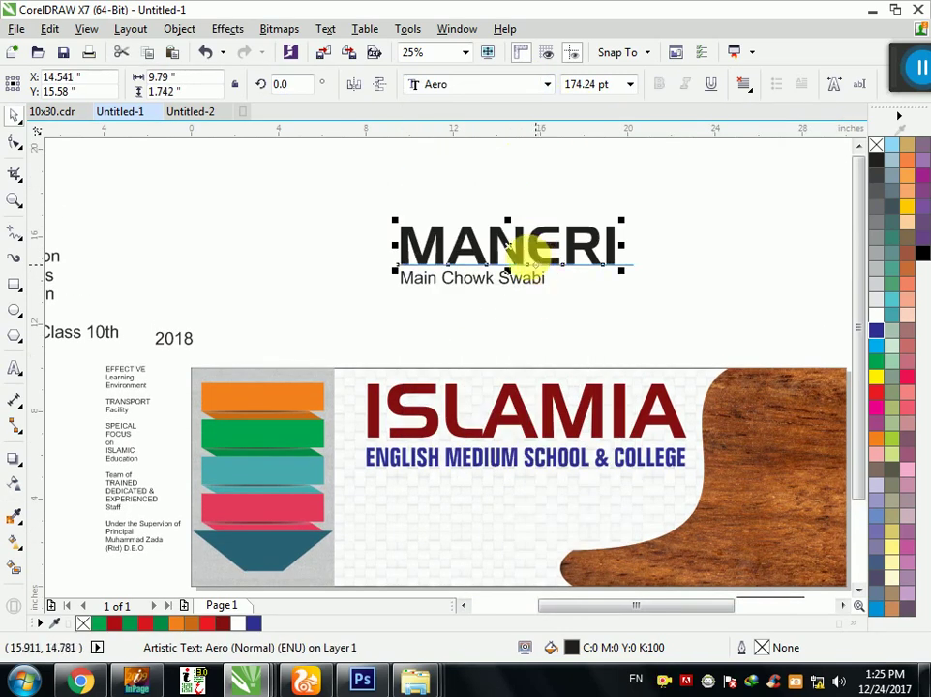
drag(519, 250, 548, 548)
drag(557, 518, 547, 507)
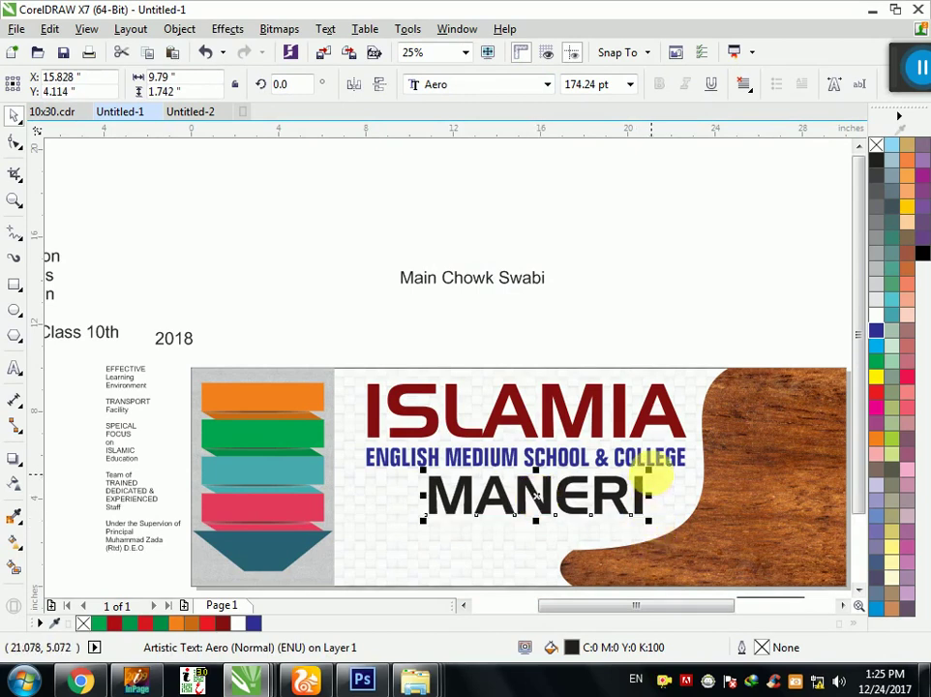
drag(656, 484, 645, 491)
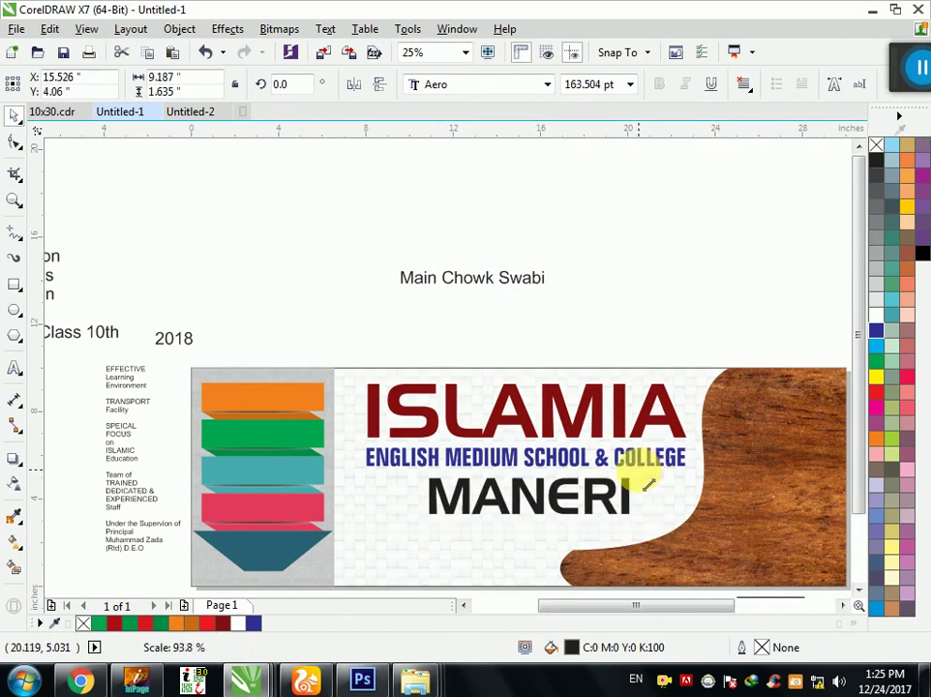
Step: Set Main Chowk to Folio BdCn BT and place it level beside a narrower MANERI
double_click(503, 290)
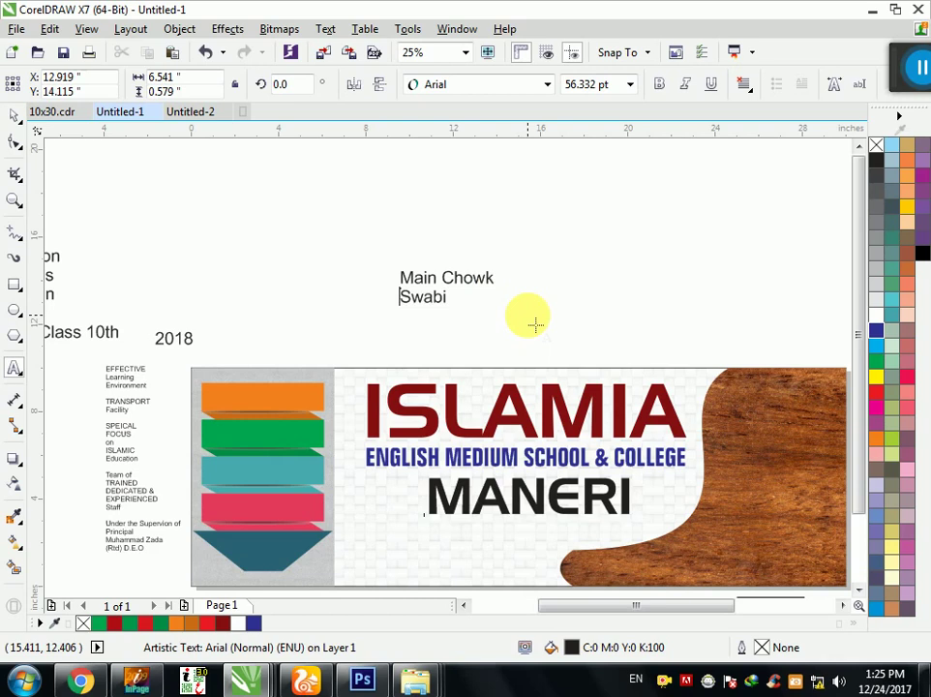
click(472, 81)
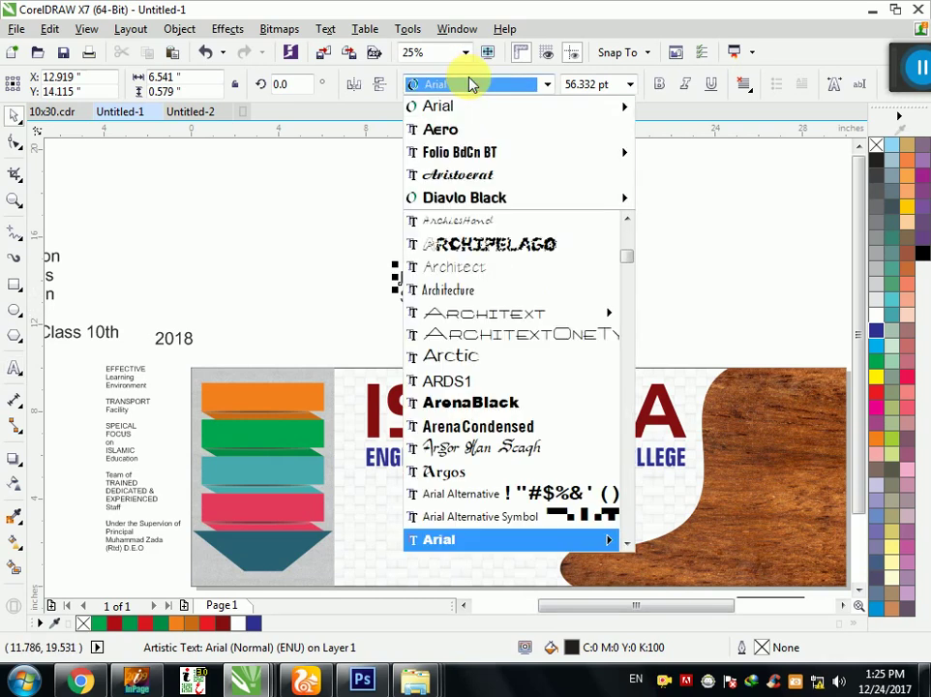
click(459, 152)
drag(451, 277, 680, 493)
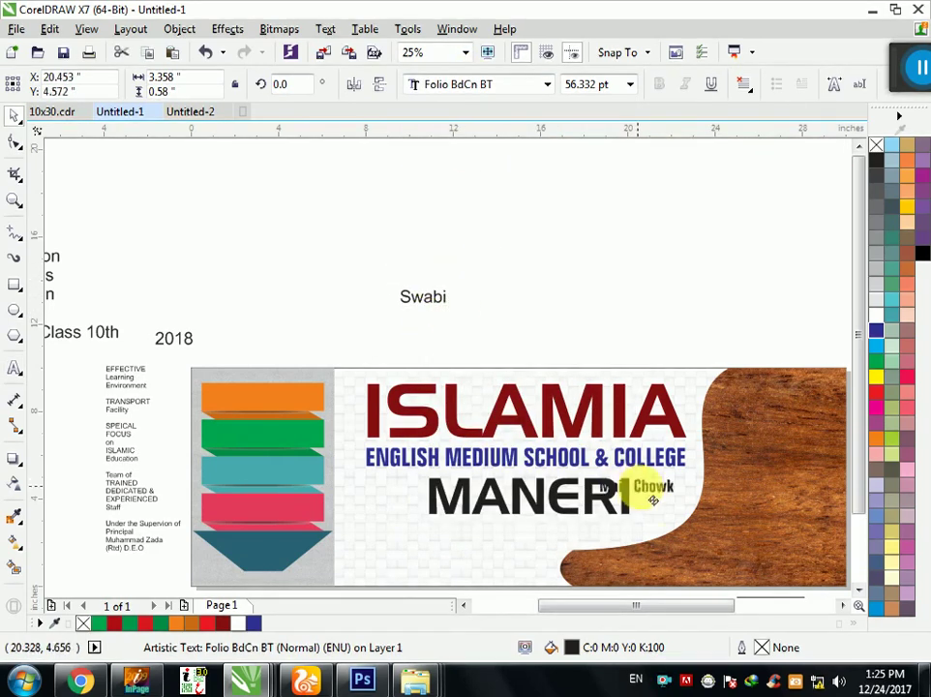
click(622, 508)
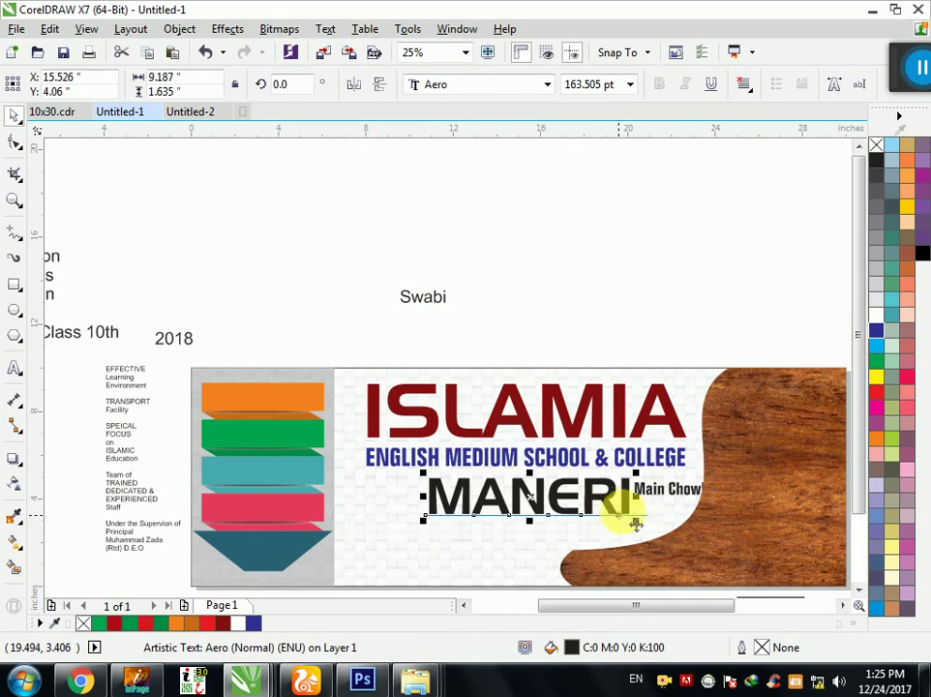
mouse_move(631, 519)
mouse_down()
mouse_move(629, 537)
mouse_move(611, 522)
mouse_up()
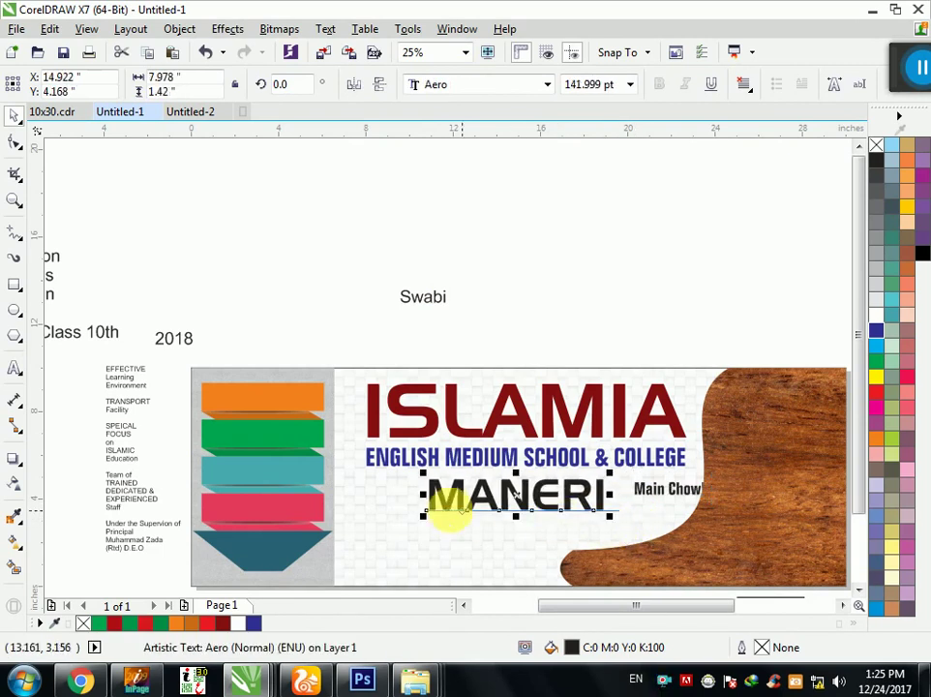
drag(423, 497, 440, 497)
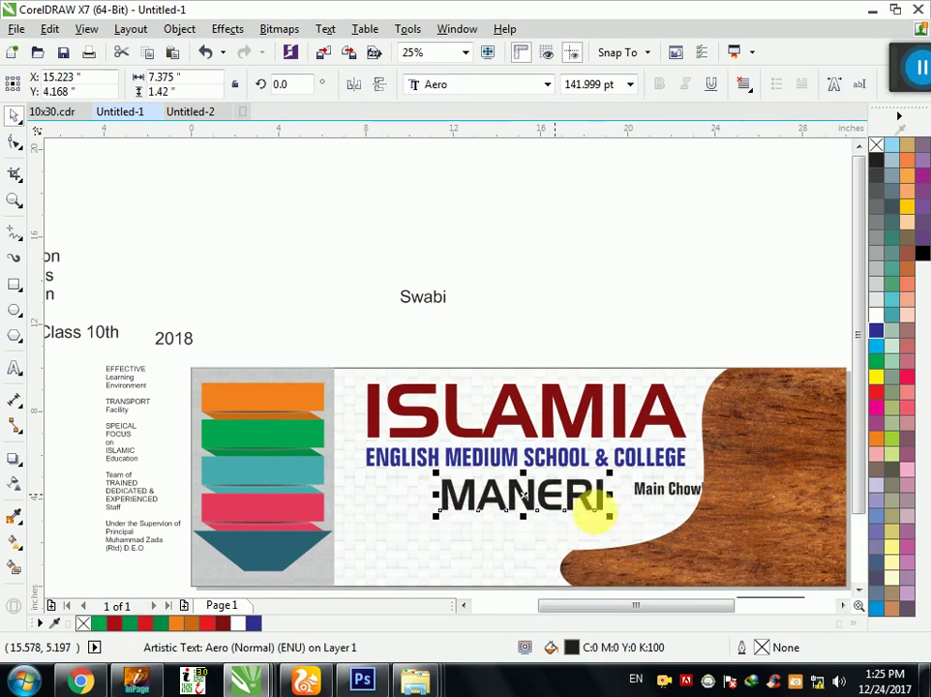
drag(645, 495, 623, 506)
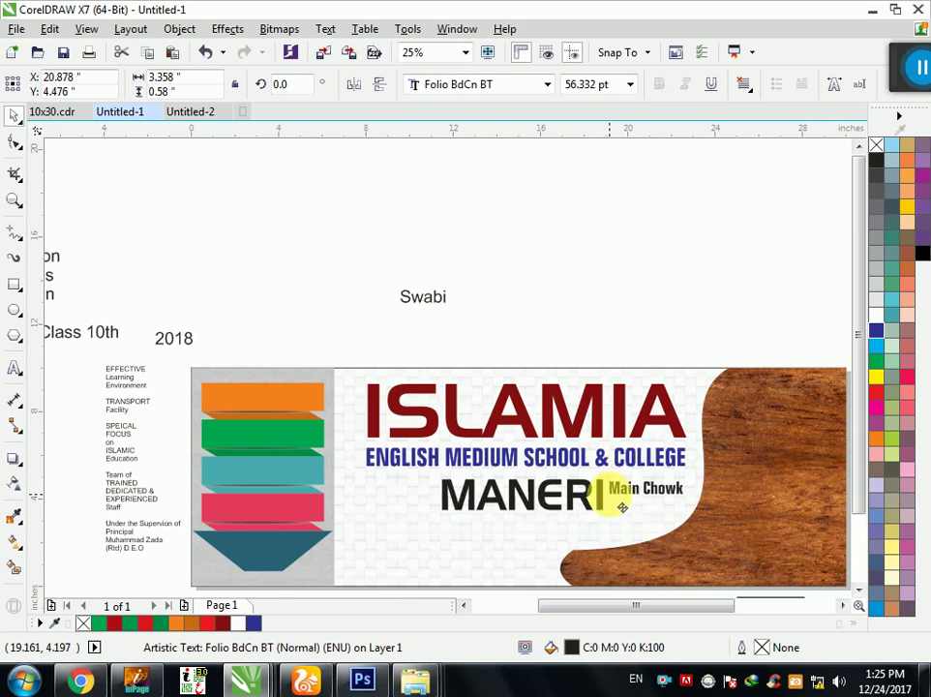
click(422, 308)
click(488, 87)
mouse_move(438, 221)
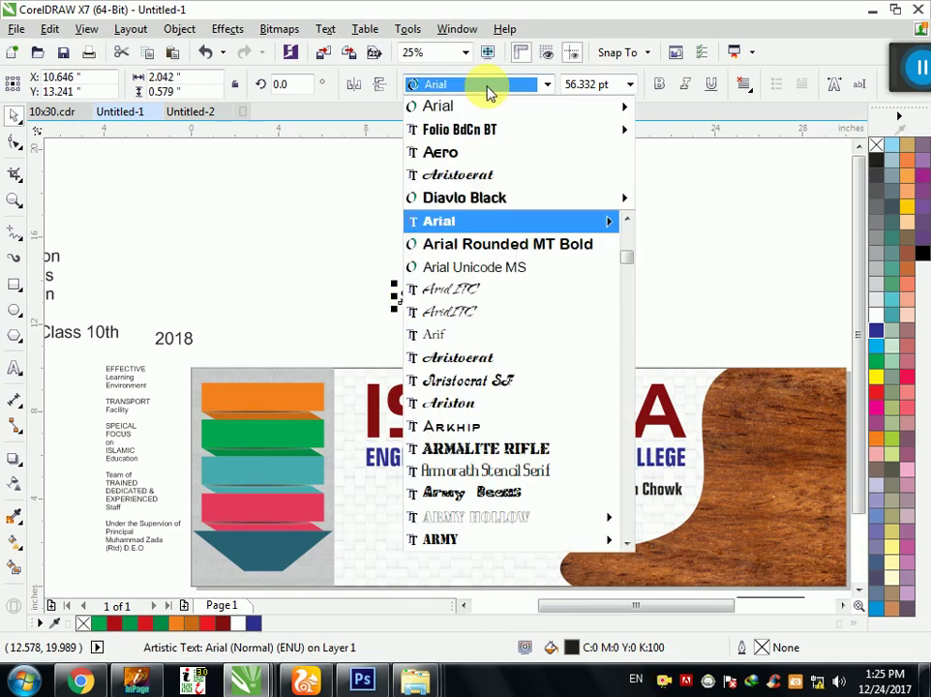
Step: Move Swabi under Main Chowk in bold Arial Narrow and enlarge it
click(684, 152)
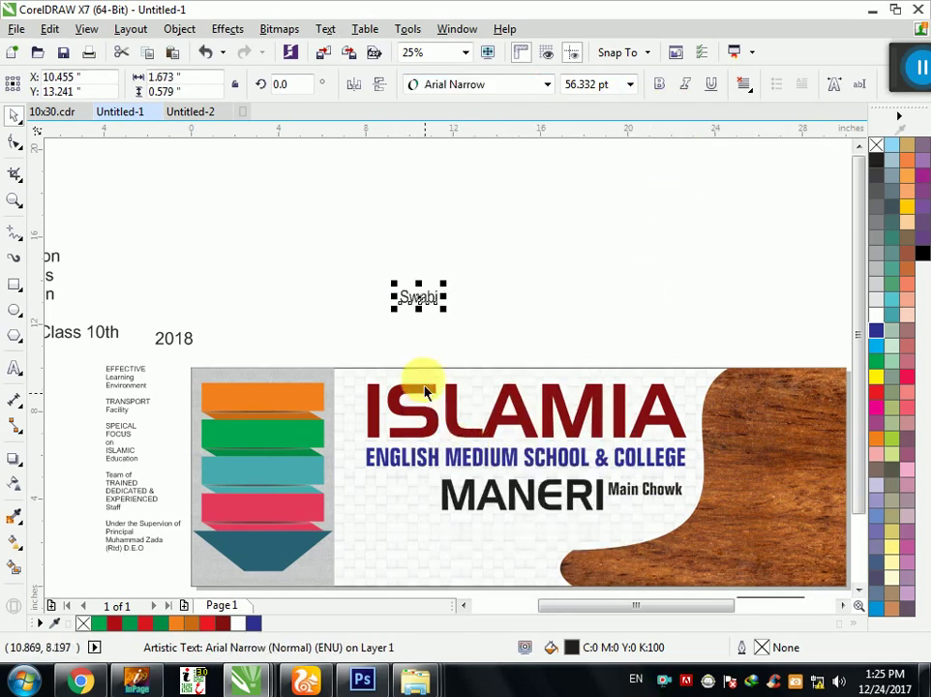
drag(437, 312, 650, 521)
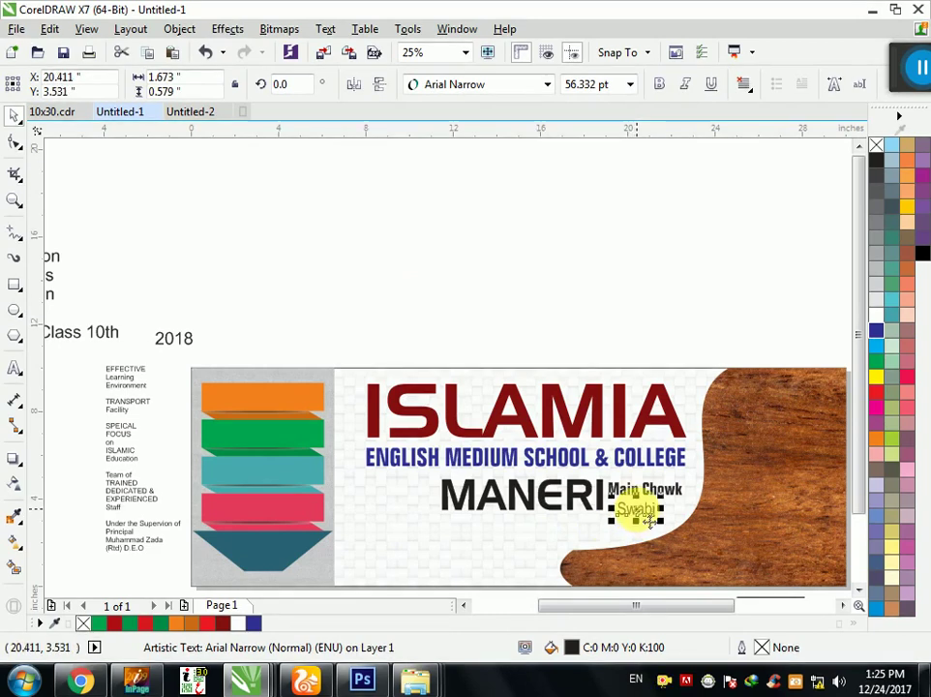
scroll(721, 551, up, 3)
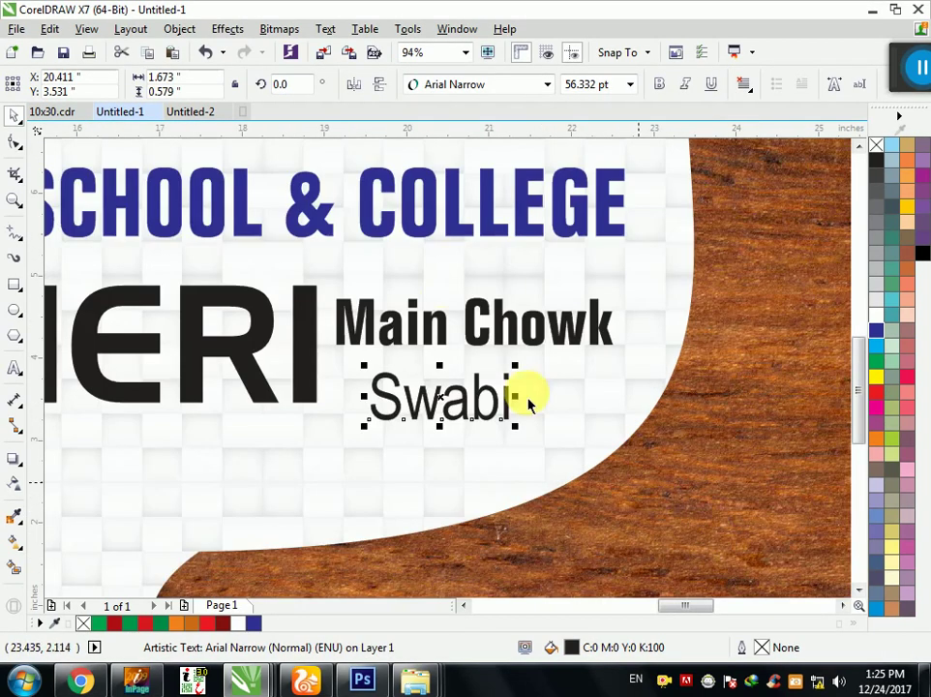
click(660, 86)
mouse_move(524, 377)
mouse_down()
mouse_move(561, 342)
mouse_move(536, 339)
mouse_move(519, 314)
mouse_up()
shift+click(508, 319)
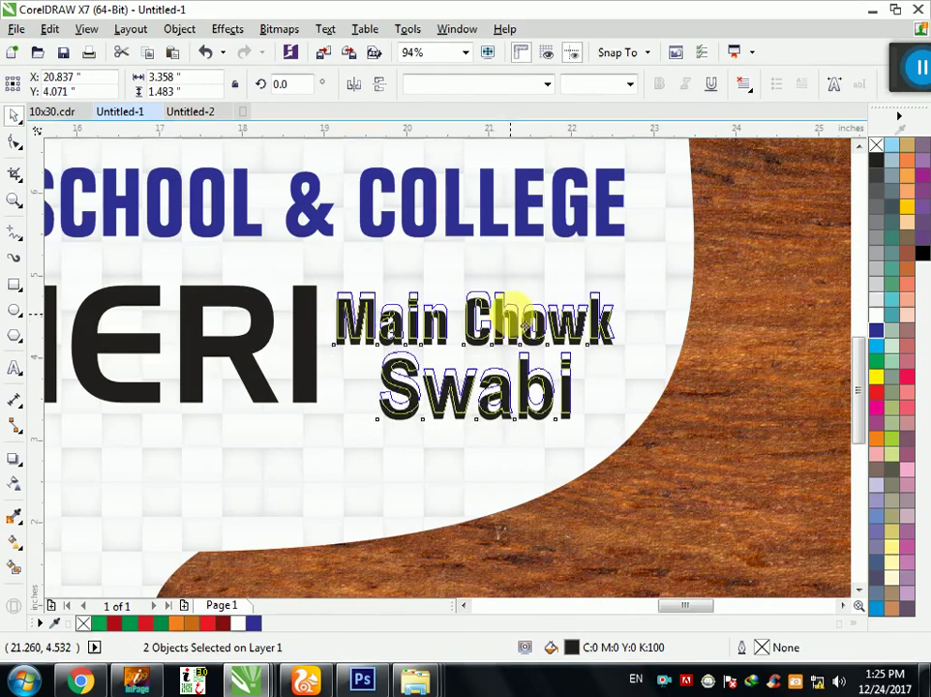
scroll(532, 325, down, 2)
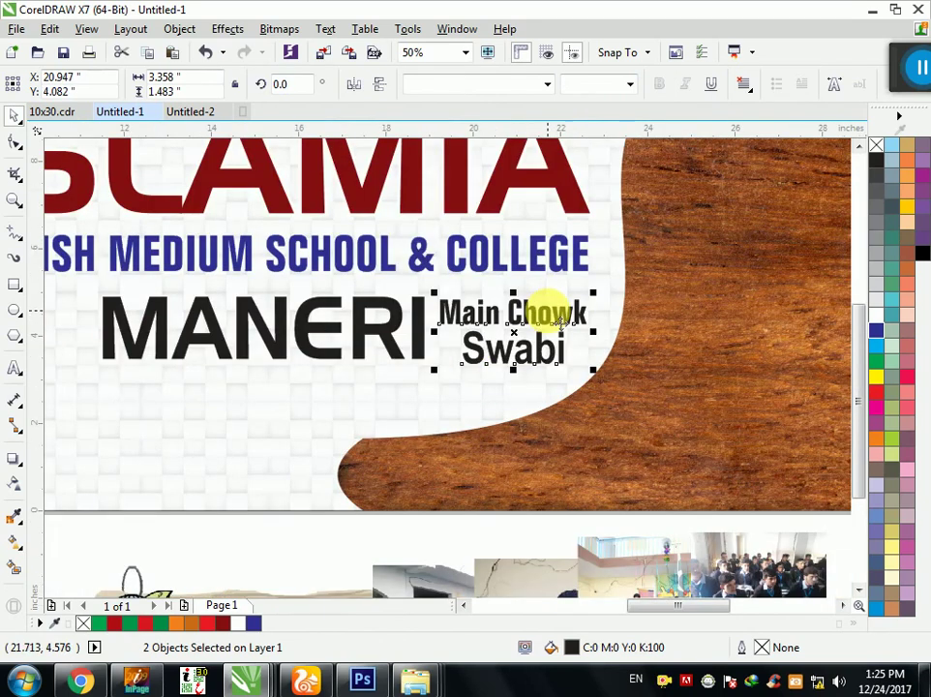
Step: Set Swabi in Folio BdCn BT and centre it under Main Chowk
shift+click(540, 327)
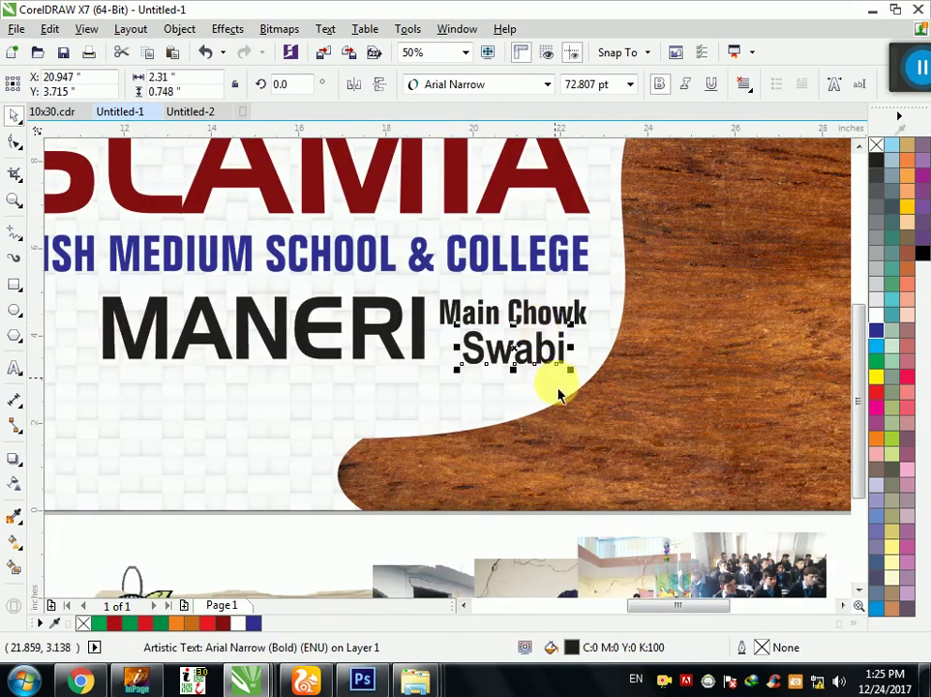
scroll(502, 325, up, 2)
click(478, 87)
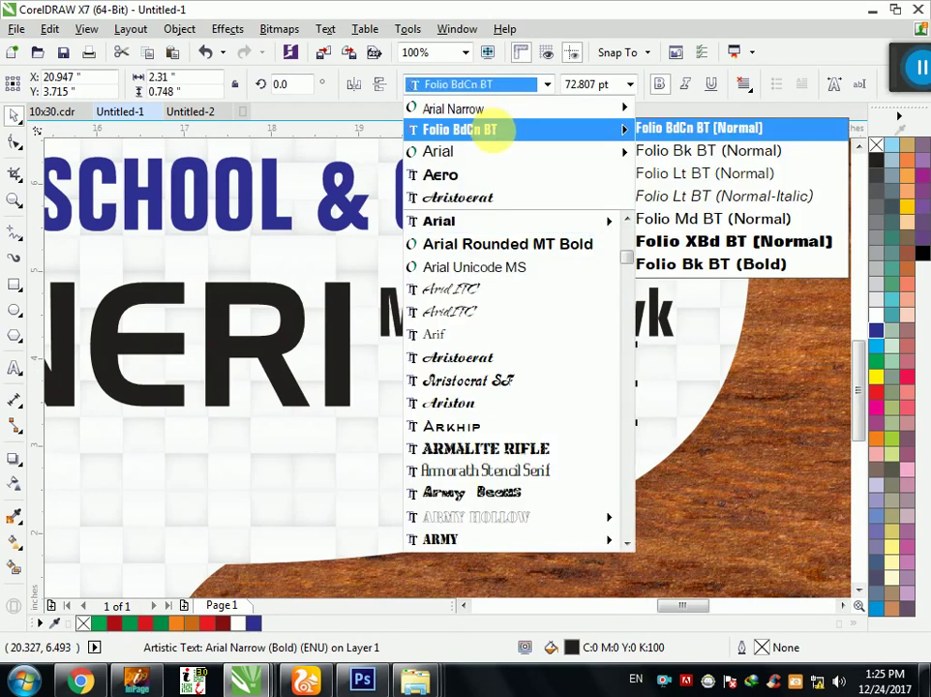
click(492, 129)
shift+click(530, 319)
key(c)
shift+click(522, 320)
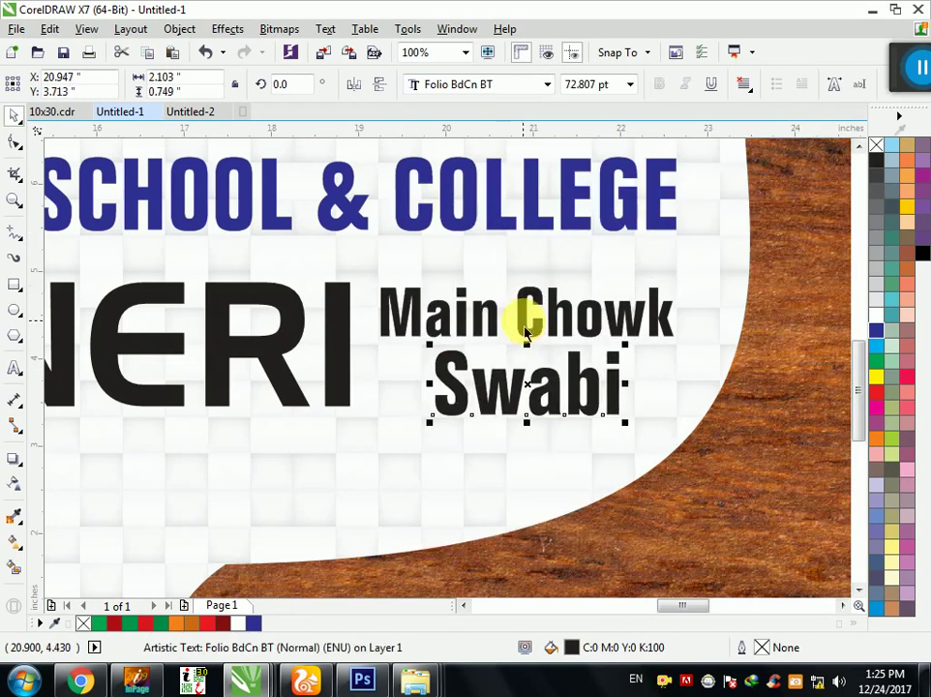
Step: Align Main Chowk's top and Swabi's bottom with MANERI
click(387, 295)
shift+click(350, 291)
key(t)
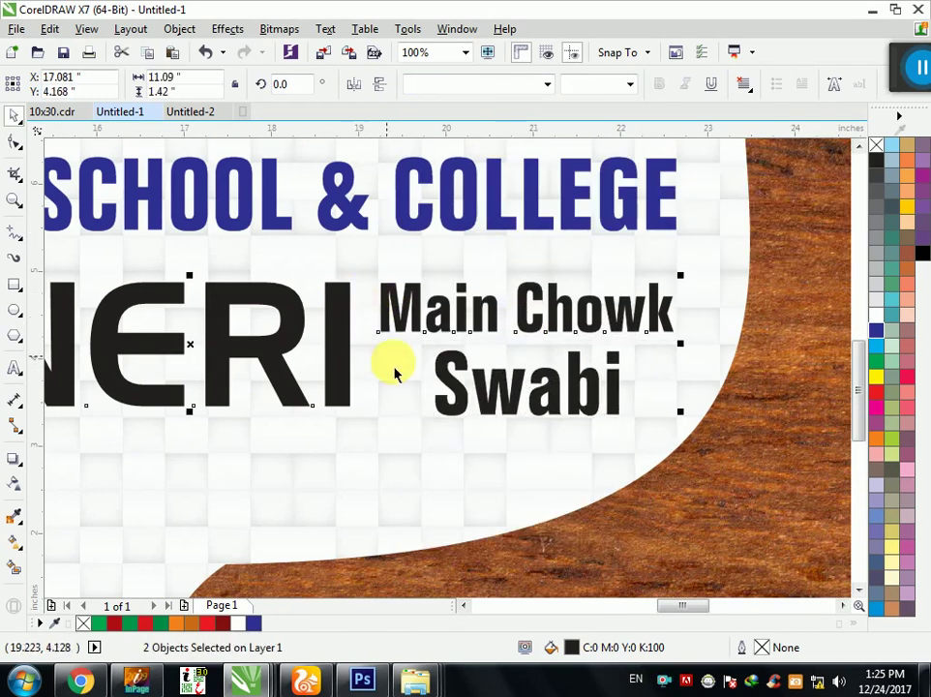
click(445, 370)
shift+click(333, 370)
key(b)
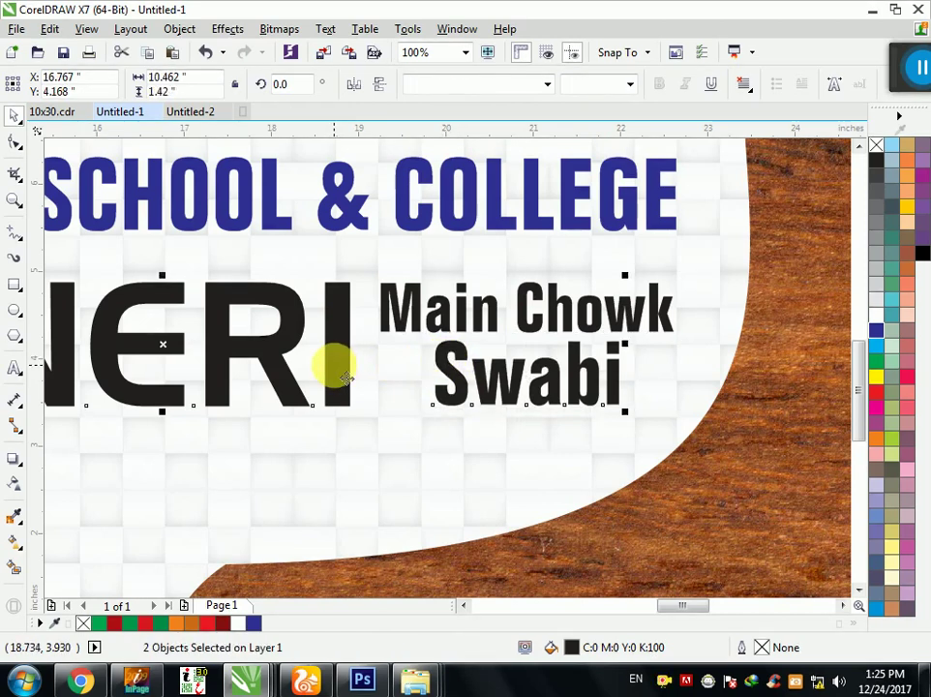
Step: Shrink Swabi slightly to about 64.6 pt beside MANERI
shift+click(335, 376)
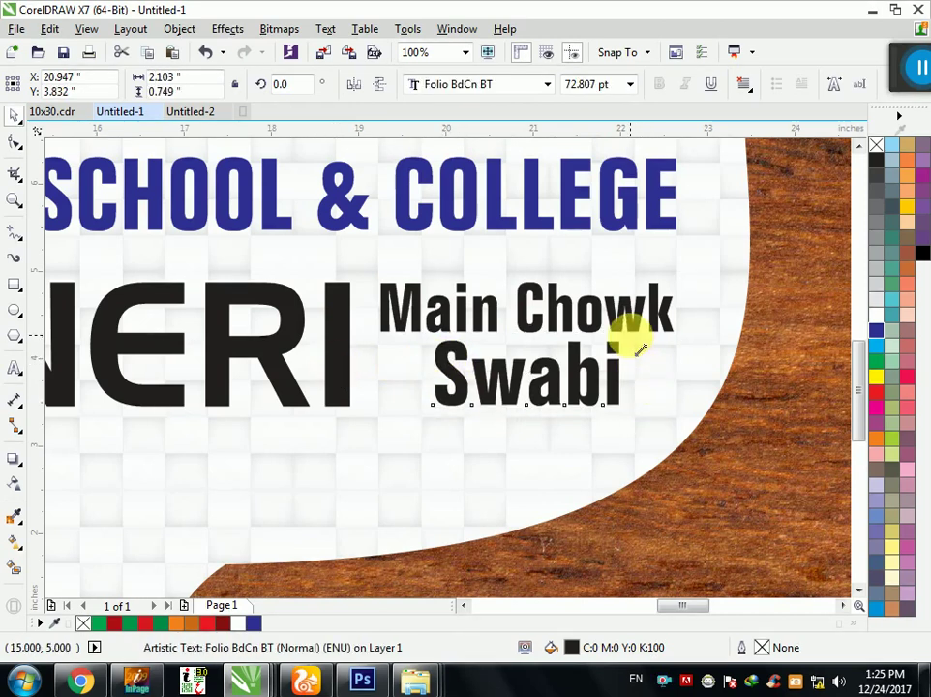
drag(639, 351, 627, 344)
shift+click(346, 387)
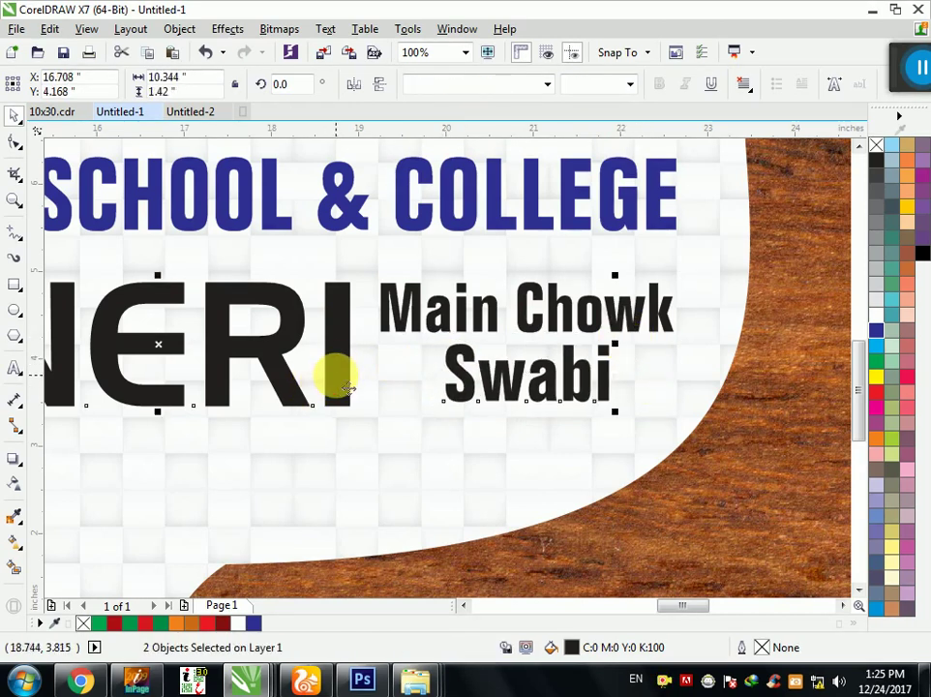
click(531, 360)
scroll(534, 358, down, 1)
scroll(534, 358, down, 1)
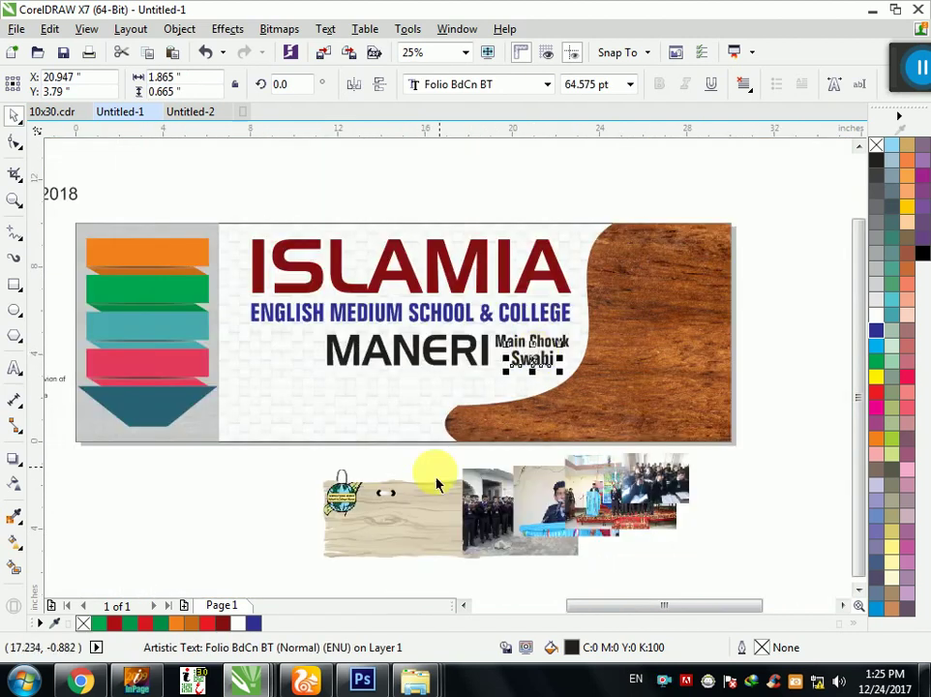
Step: Pull the globe logo off the wooden board and shrink ISLAMIA with the English line slightly
scroll(436, 484, down, 1)
mouse_move(499, 507)
mouse_down()
mouse_move(425, 507)
mouse_move(425, 521)
mouse_up()
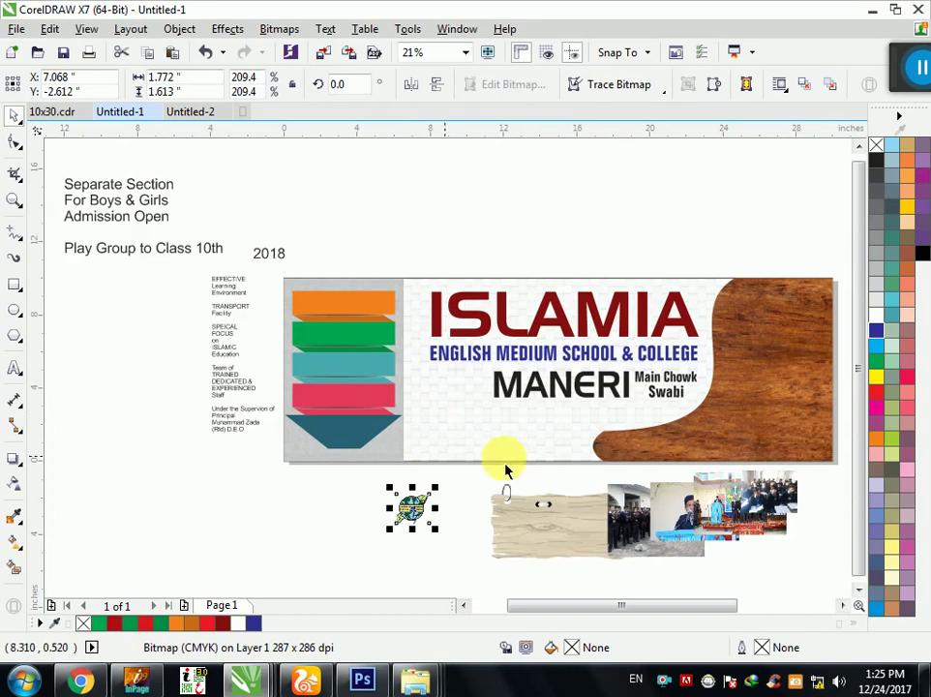
click(505, 324)
shift+click(520, 350)
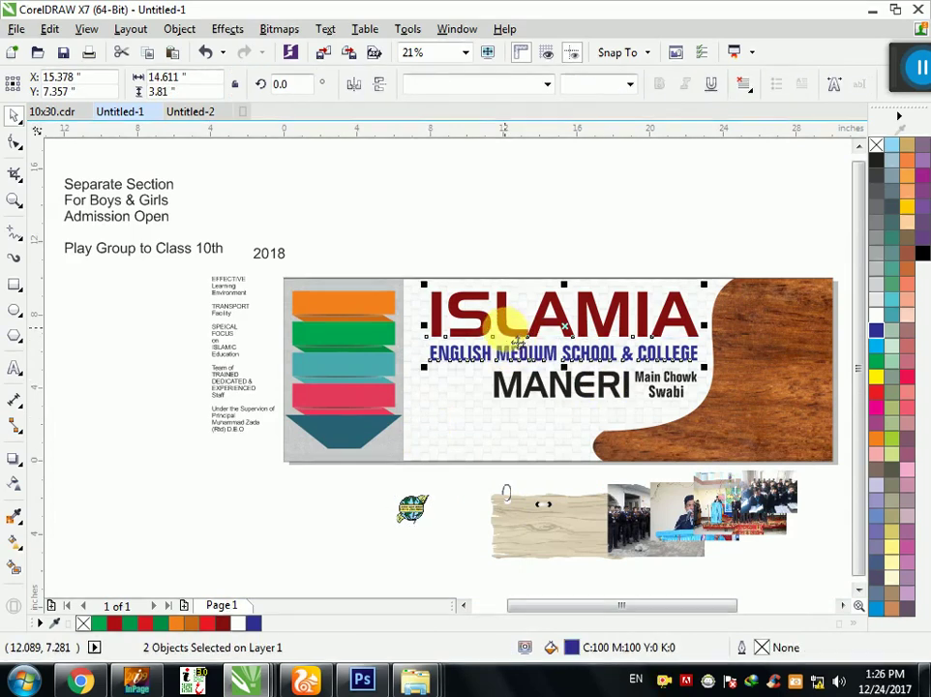
mouse_move(704, 368)
mouse_down()
mouse_move(704, 381)
mouse_move(686, 364)
mouse_up()
Step: Place the globe logo at ISLAMIA's top-right and stretch the English Medium line beneath it
click(411, 507)
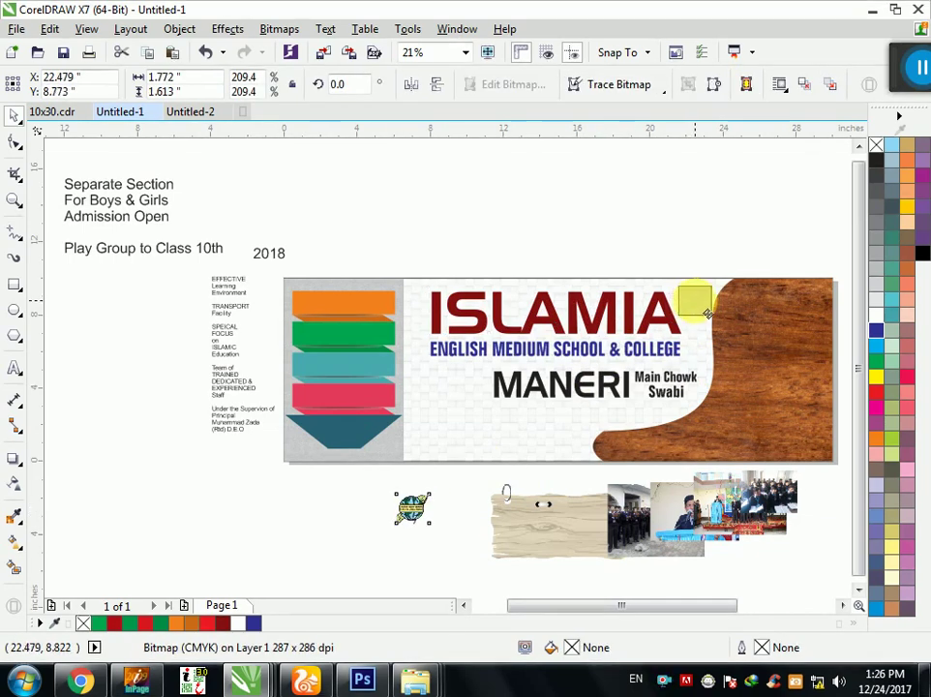
drag(695, 302, 697, 302)
scroll(634, 373, up, 3)
click(644, 379)
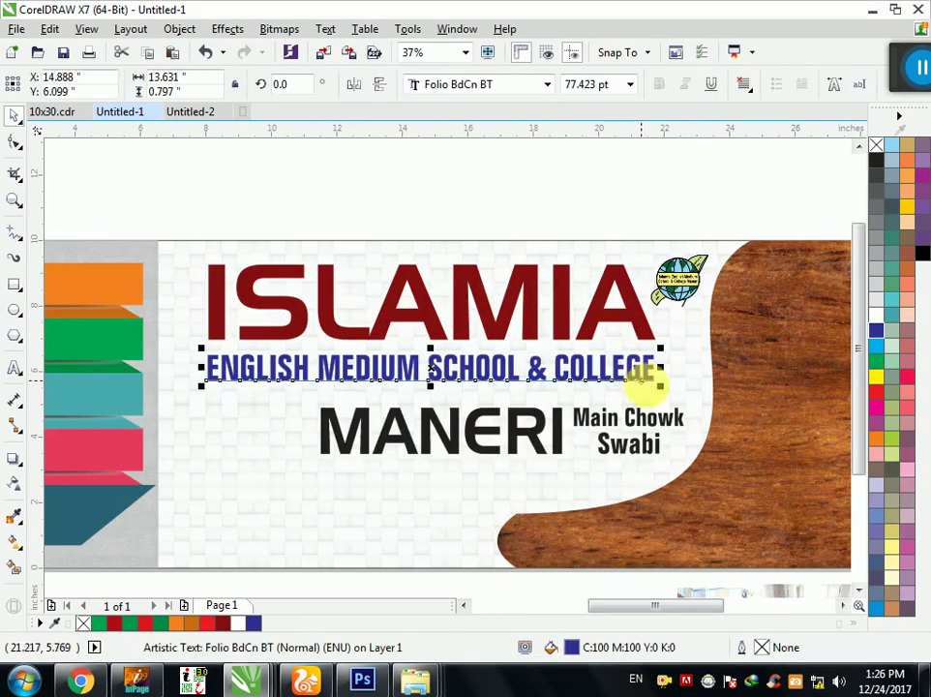
mouse_move(669, 400)
mouse_down()
mouse_move(716, 426)
mouse_move(685, 405)
mouse_up()
Step: Move MANERI, Main Chowk and Swabi up slightly, then deselect everything
click(556, 440)
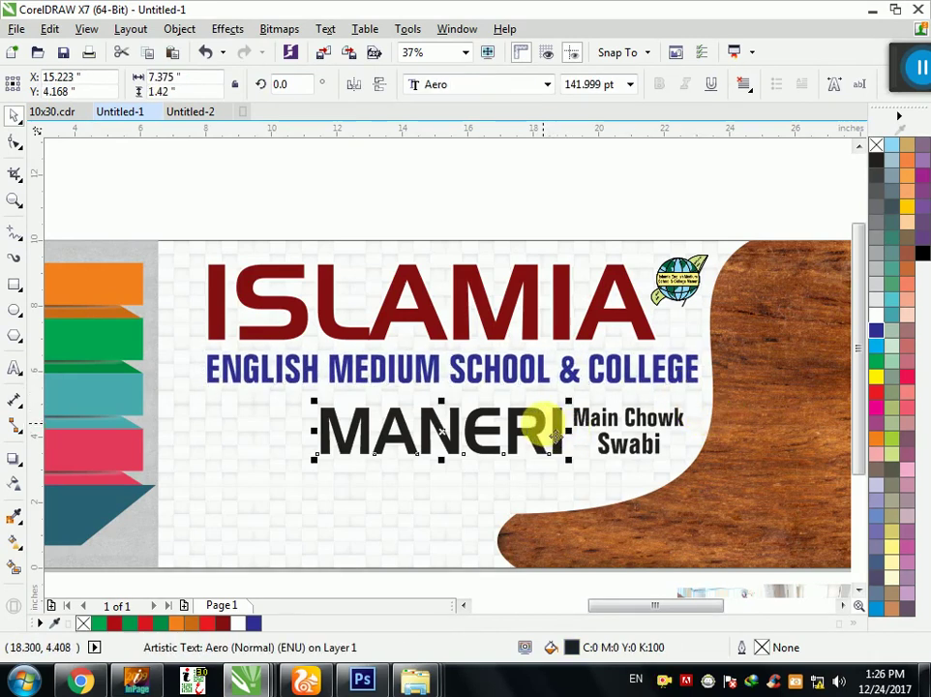
shift+click(582, 423)
shift+click(598, 440)
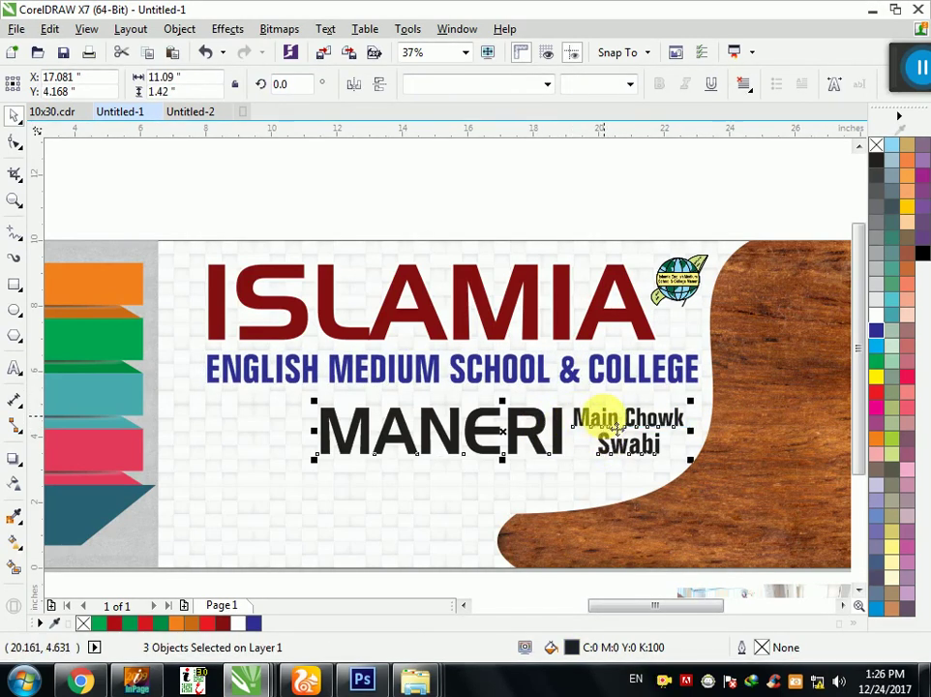
drag(602, 406, 601, 392)
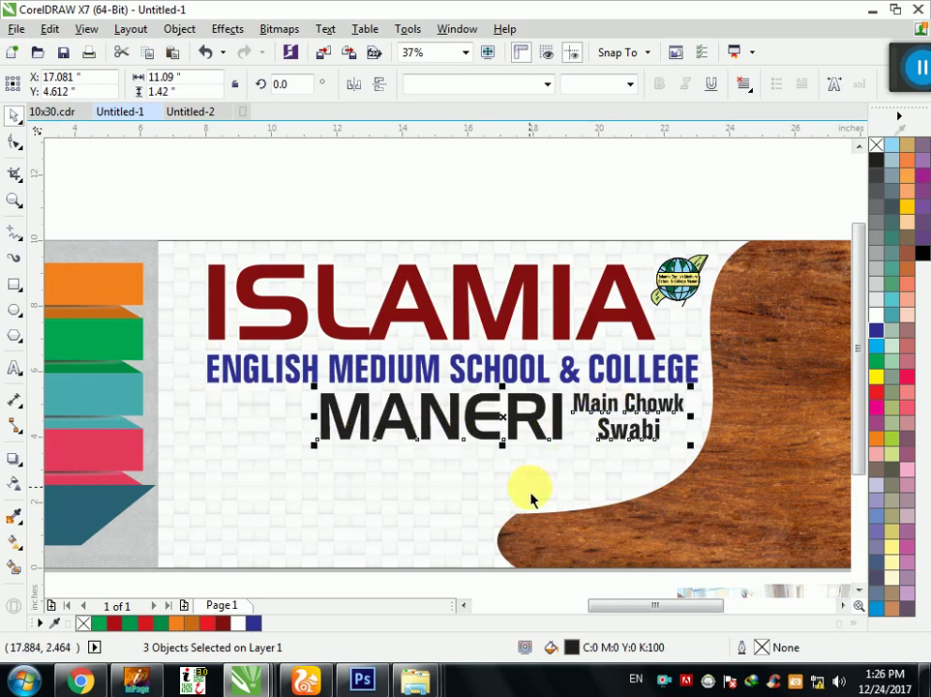
scroll(523, 487, down, 2)
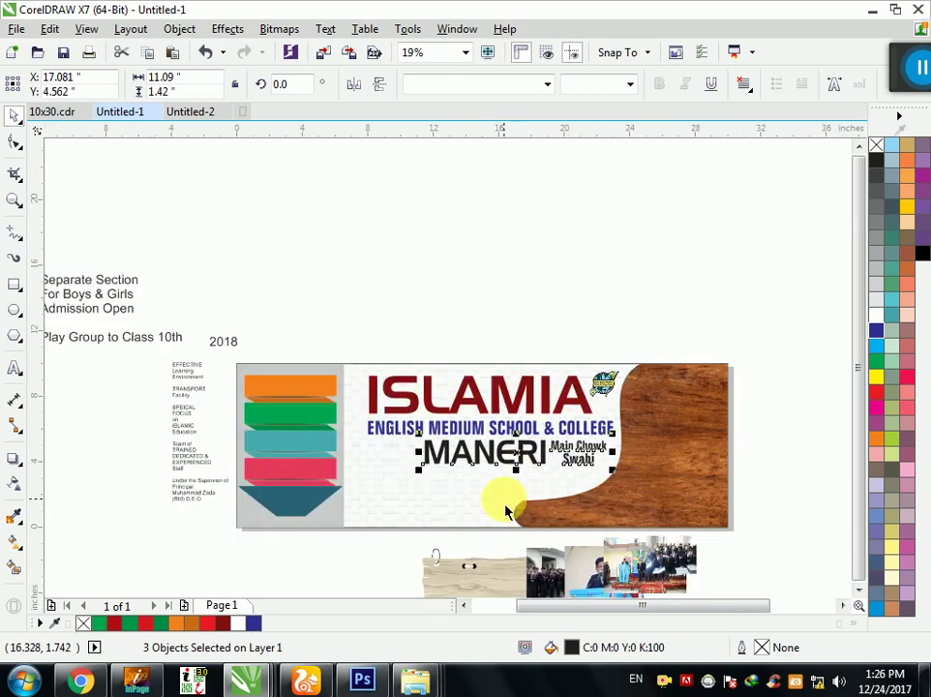
click(344, 575)
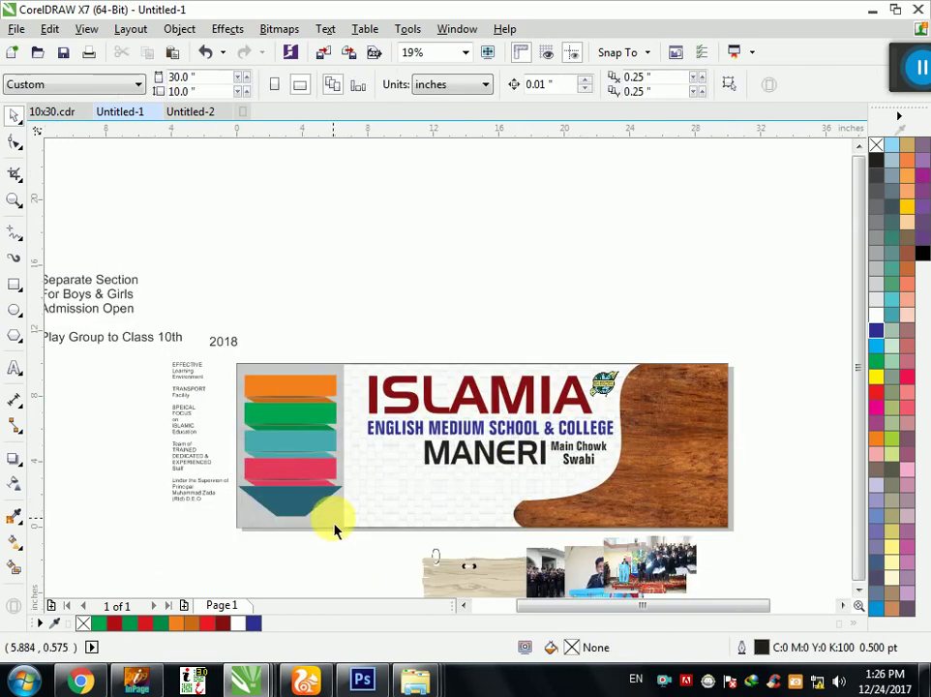
Step: Place the wooden plank image on the banner below MANERI, undoing a trial resize
drag(430, 591, 363, 505)
scroll(367, 522, up, 2)
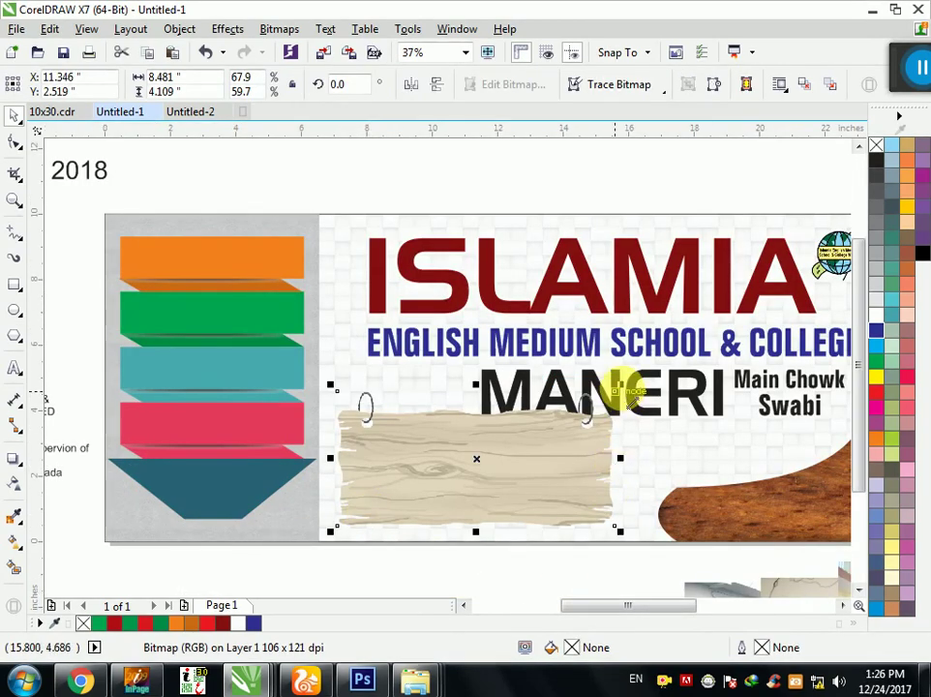
mouse_move(619, 390)
mouse_down()
mouse_move(604, 394)
mouse_move(605, 404)
mouse_up()
key(ctrl+z)
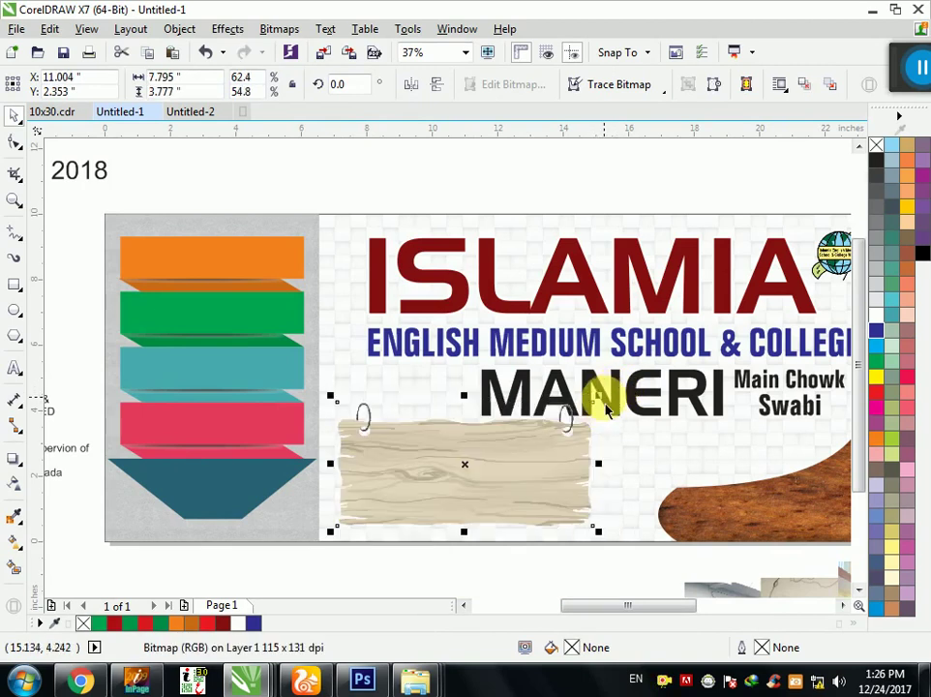
Step: Scale MANERI slightly smaller and move Admission Open below the banner
click(609, 411)
drag(478, 440, 501, 440)
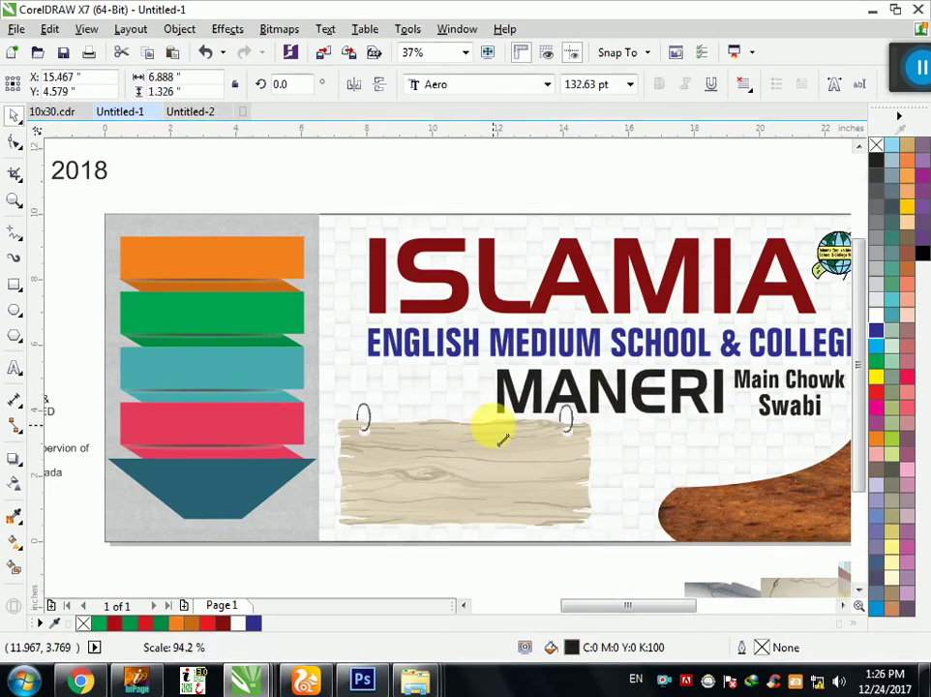
click(519, 550)
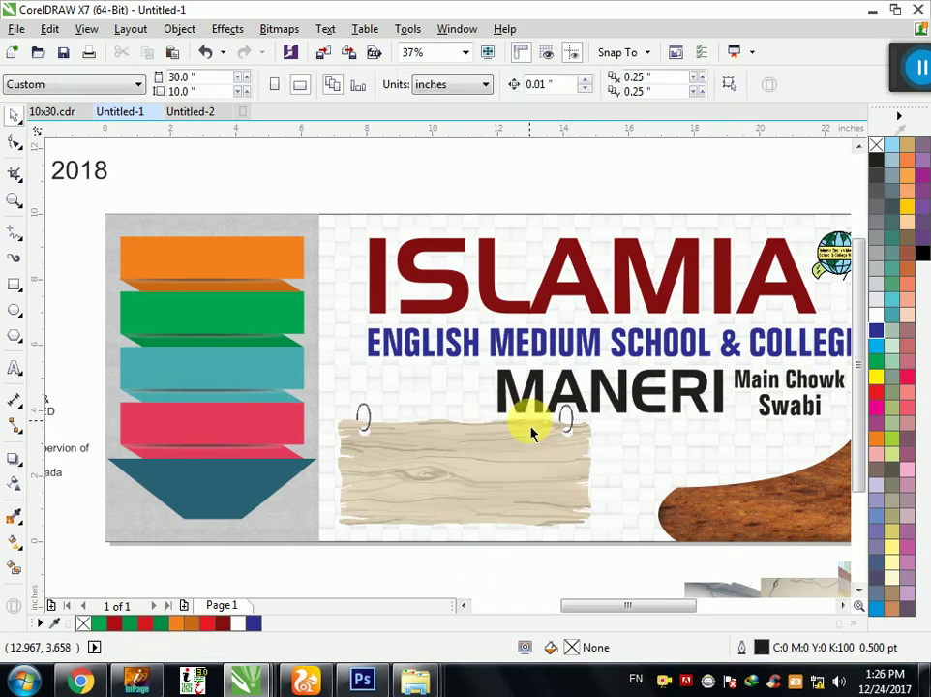
scroll(530, 432, down, 2)
click(526, 466)
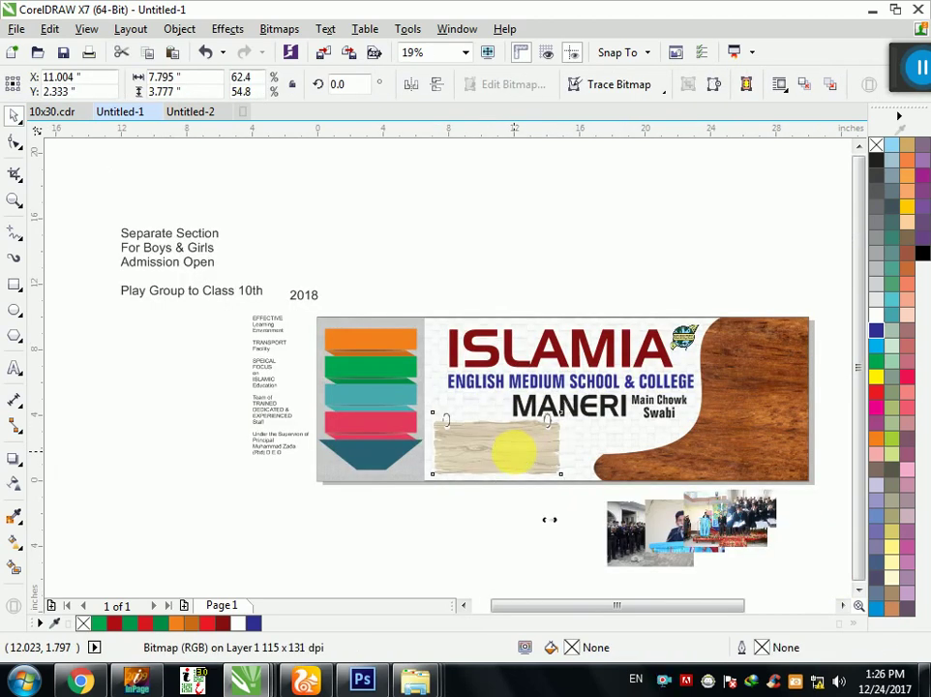
click(520, 503)
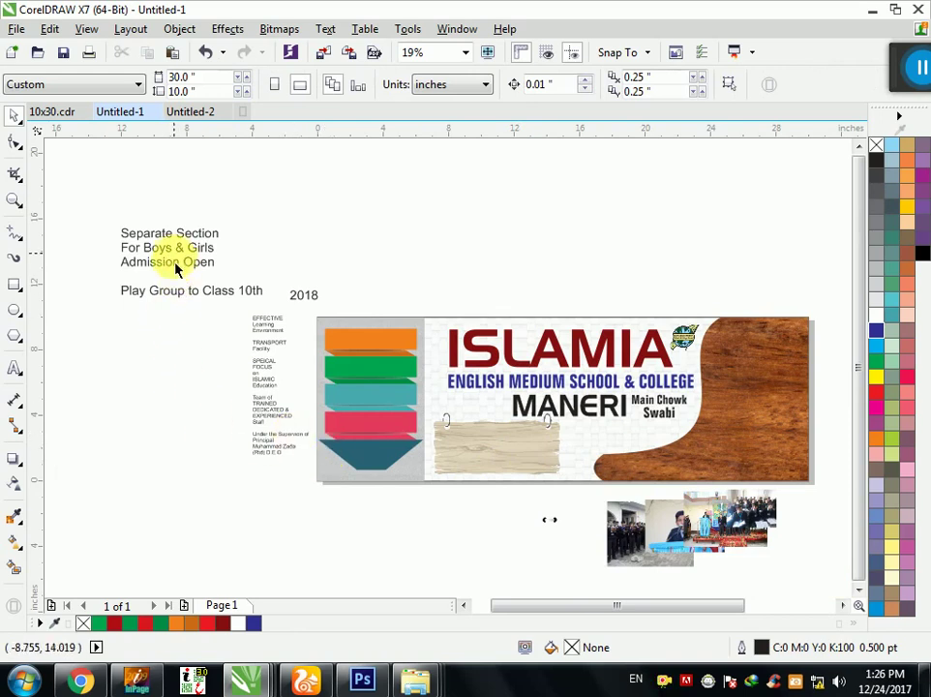
mouse_move(177, 280)
mouse_down()
mouse_move(475, 534)
mouse_move(395, 530)
mouse_move(509, 619)
mouse_up()
Step: Enlarge the Admission Open text and set it in the Aristocrat font
click(407, 482)
click(396, 450)
drag(410, 462, 534, 585)
click(498, 87)
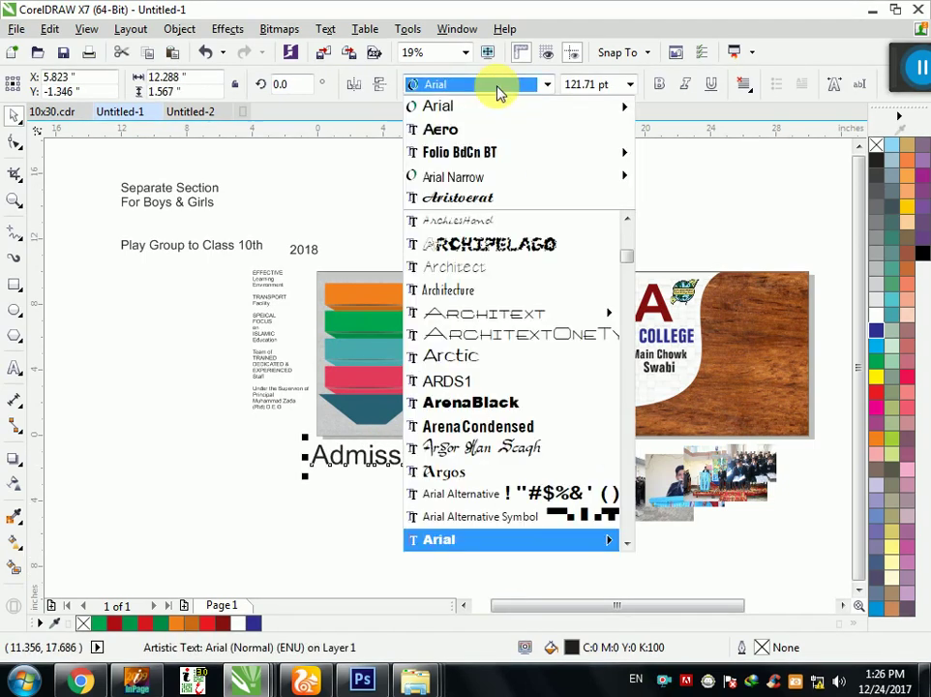
click(496, 198)
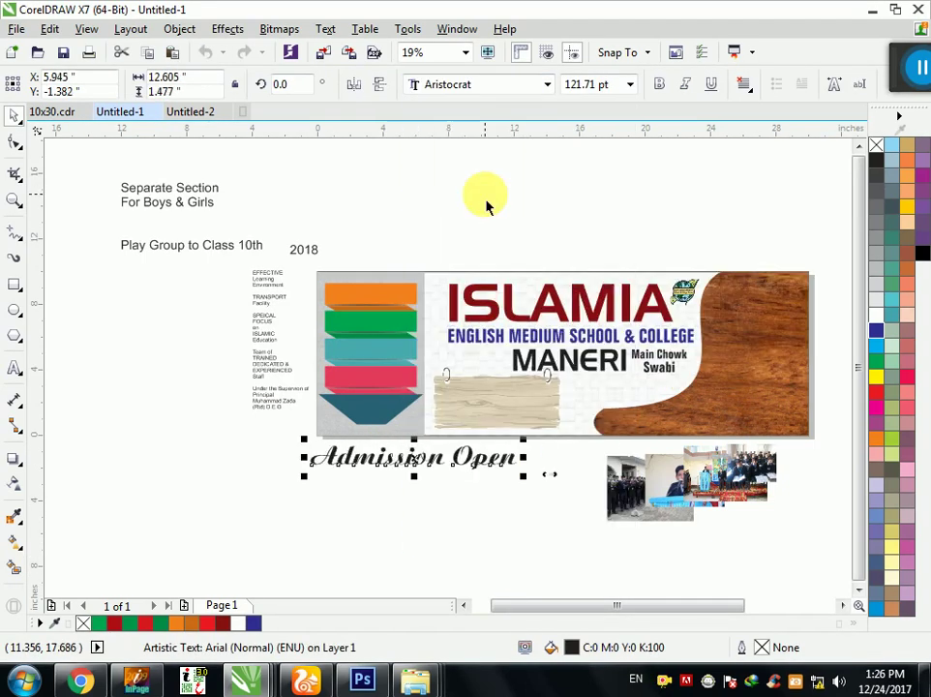
Step: Delete the o of Admission and move the O of Open into its place
key(z)
drag(259, 382, 565, 505)
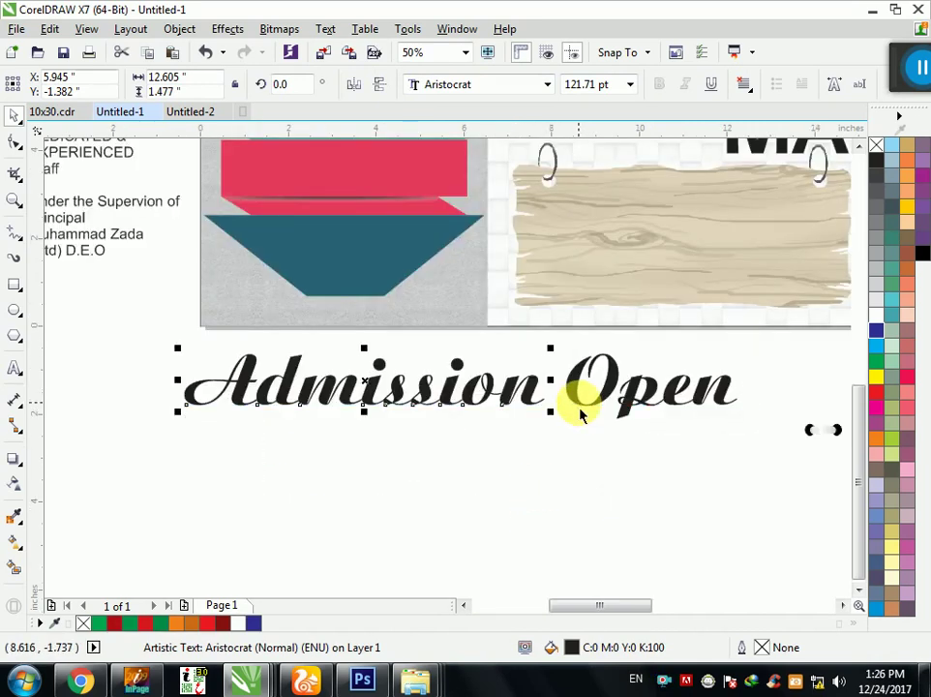
click(491, 388)
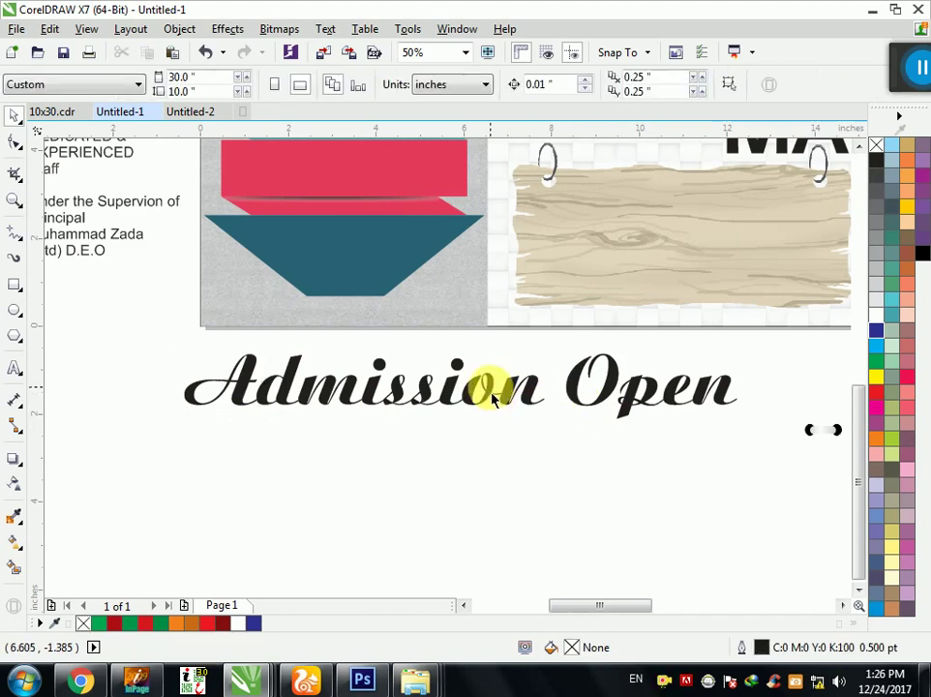
key(Delete)
click(580, 399)
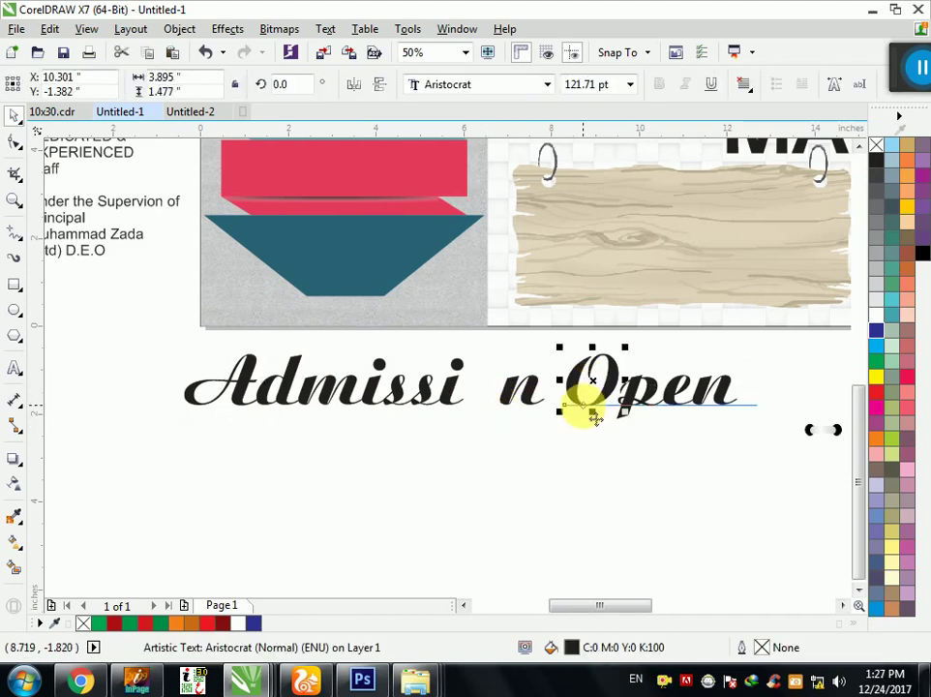
drag(592, 380, 502, 418)
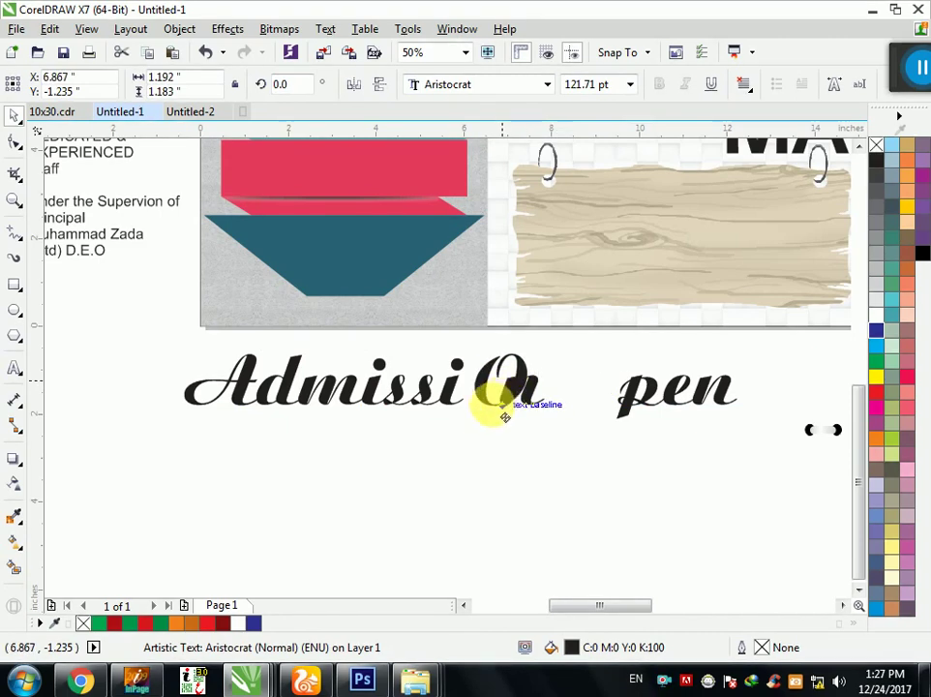
Step: Enlarge the O to about 172% and widen it around the n
click(502, 418)
mouse_move(530, 352)
mouse_down()
mouse_move(643, 322)
mouse_move(644, 308)
mouse_up()
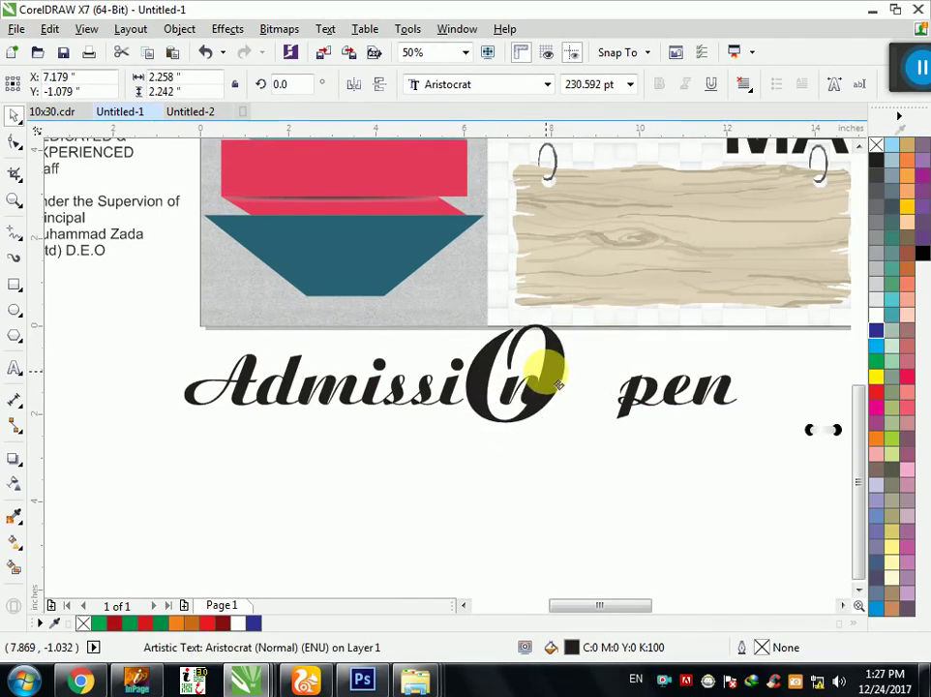
click(542, 373)
mouse_move(569, 375)
mouse_down()
mouse_move(589, 386)
mouse_move(590, 376)
mouse_move(516, 389)
mouse_up()
click(533, 386)
Step: Pull the letters pen tight against the O and group all Admission Open letters
scroll(532, 386, up, 1)
scroll(545, 398, up, 1)
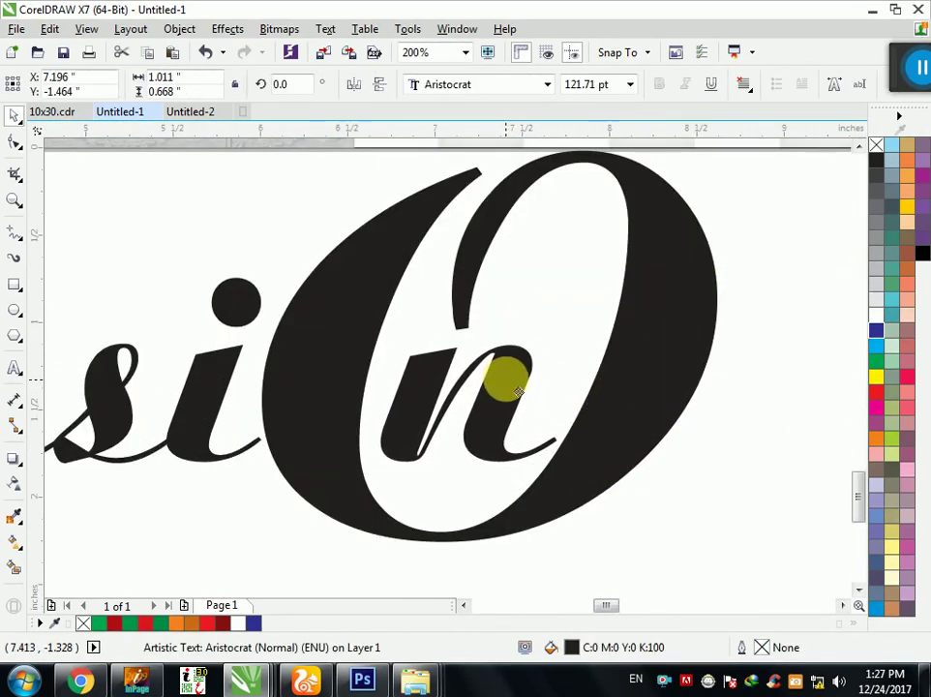
scroll(516, 389, down, 1)
scroll(503, 374, down, 1)
mouse_move(701, 394)
mouse_down()
mouse_move(605, 399)
mouse_move(577, 380)
mouse_move(577, 406)
mouse_up()
mouse_move(718, 456)
mouse_down()
mouse_move(124, 315)
mouse_move(117, 321)
mouse_up()
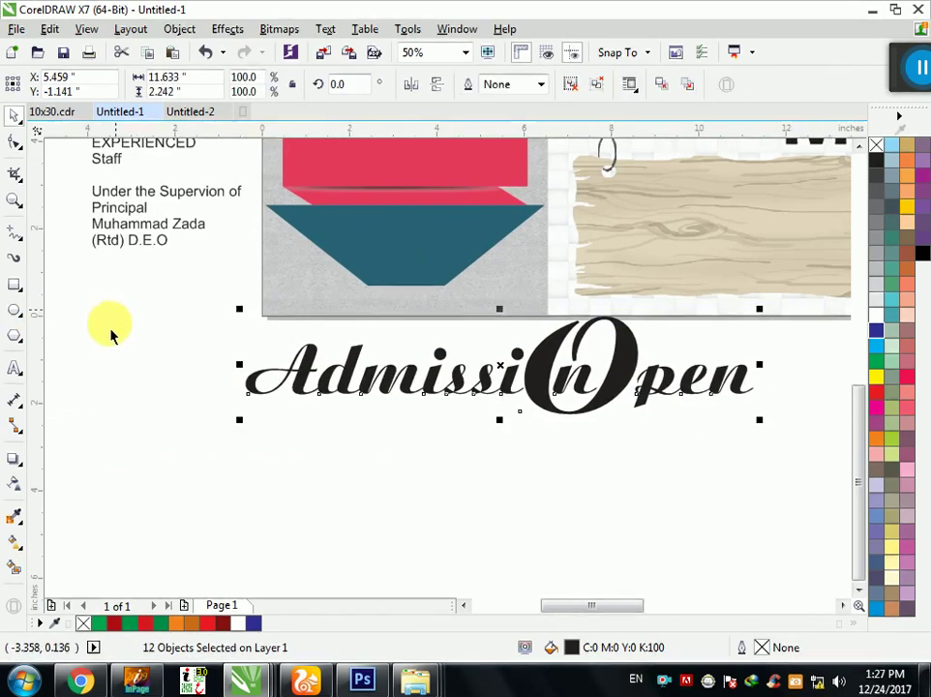
key(ctrl+g)
scroll(117, 321, down, 1)
Step: Centre the Admission Open group on the plank and bring it to the front
shift+click(414, 295)
key(c)
key(e)
click(408, 297)
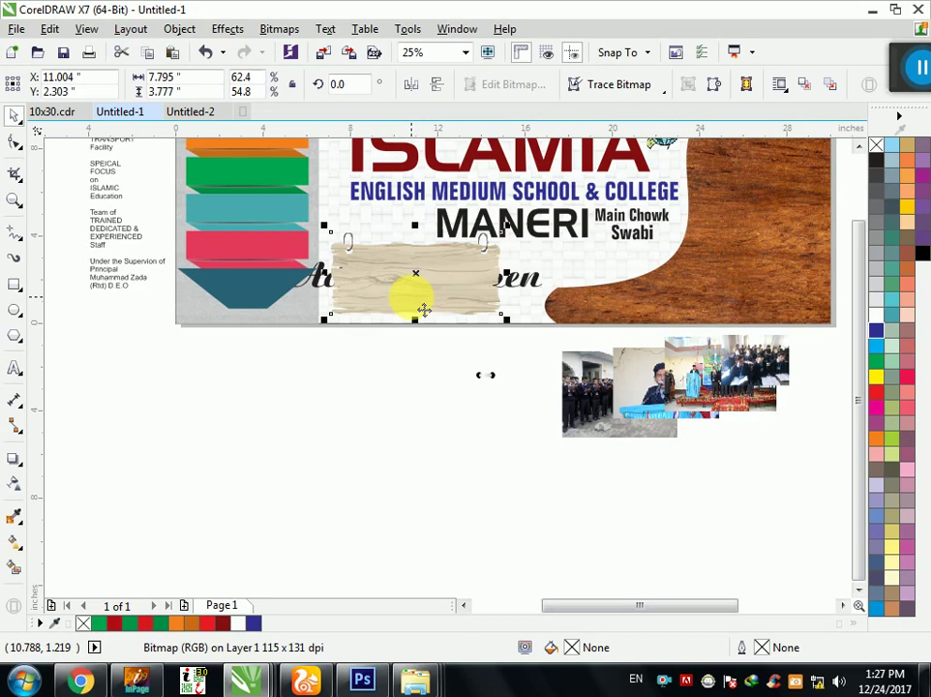
click(531, 288)
key(shift+Page_Up)
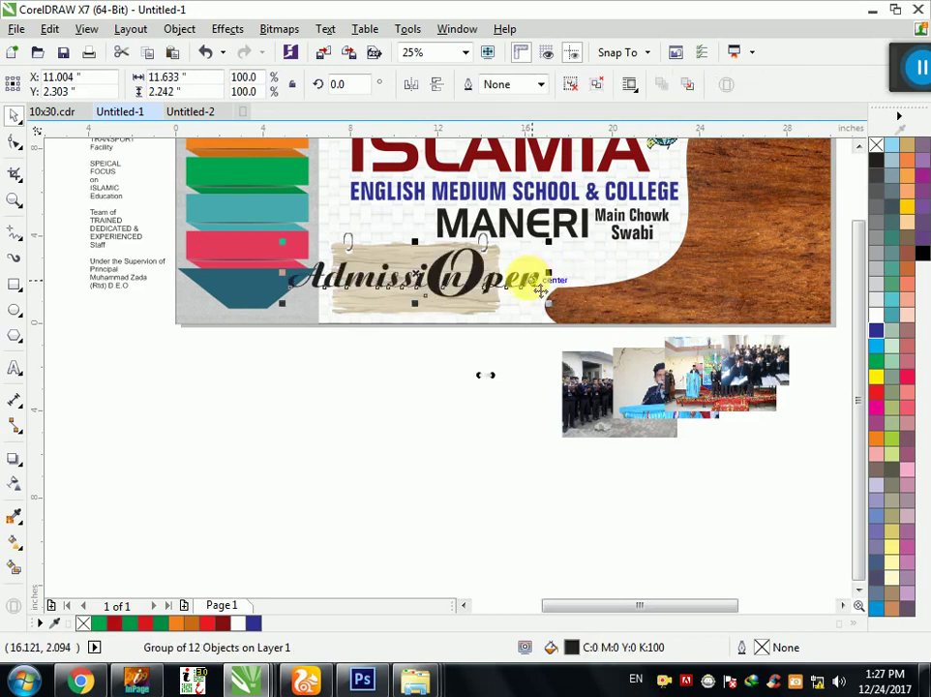
key(shift+F2)
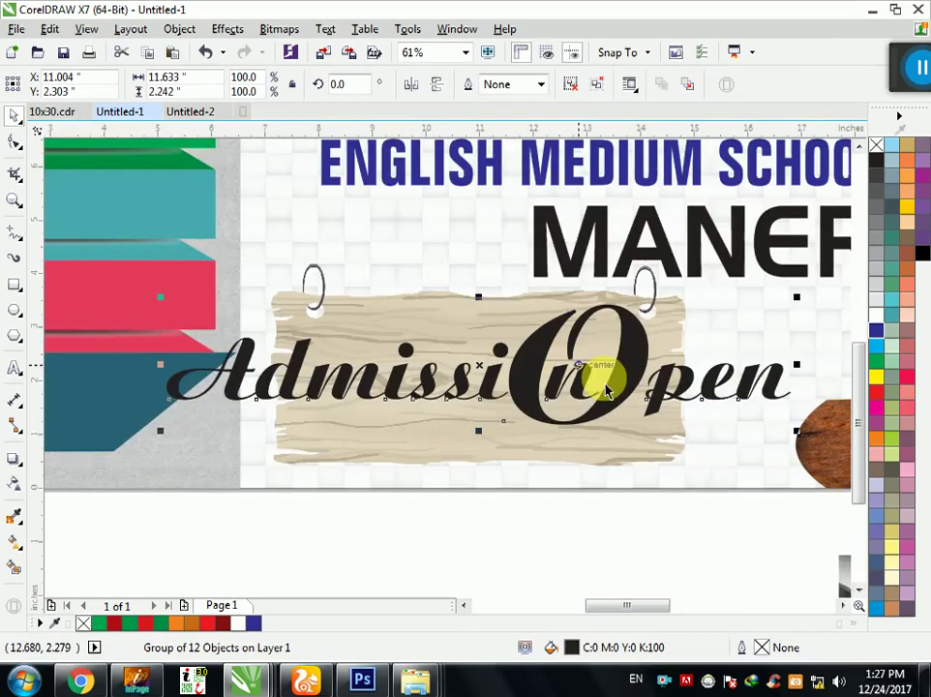
Step: Shrink the text group to about 72%, recentre it and scale it to fit the plank
drag(795, 297, 619, 328)
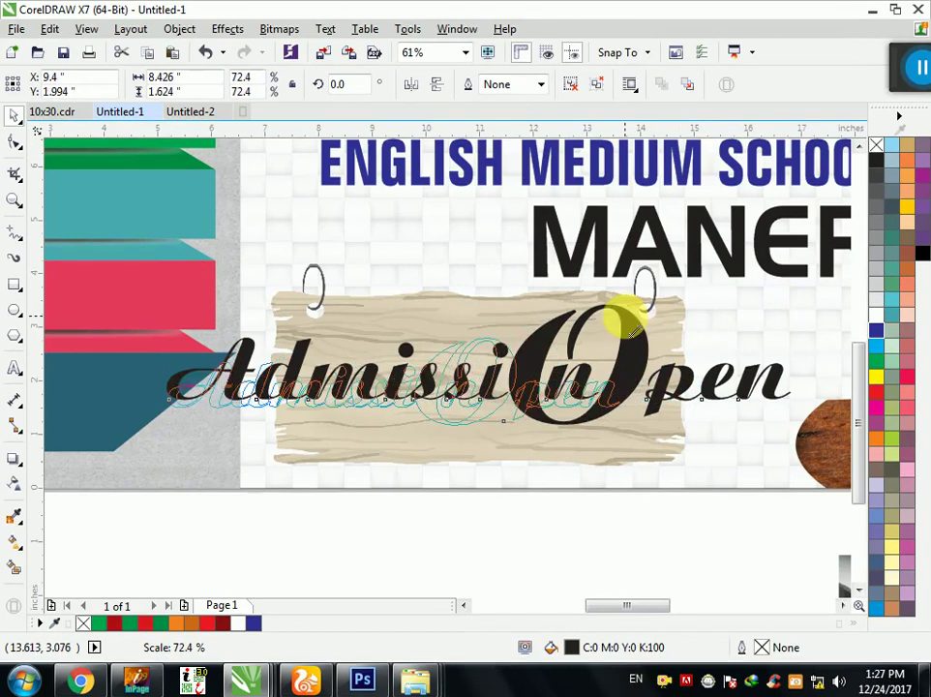
shift+click(668, 356)
key(c)
click(701, 382)
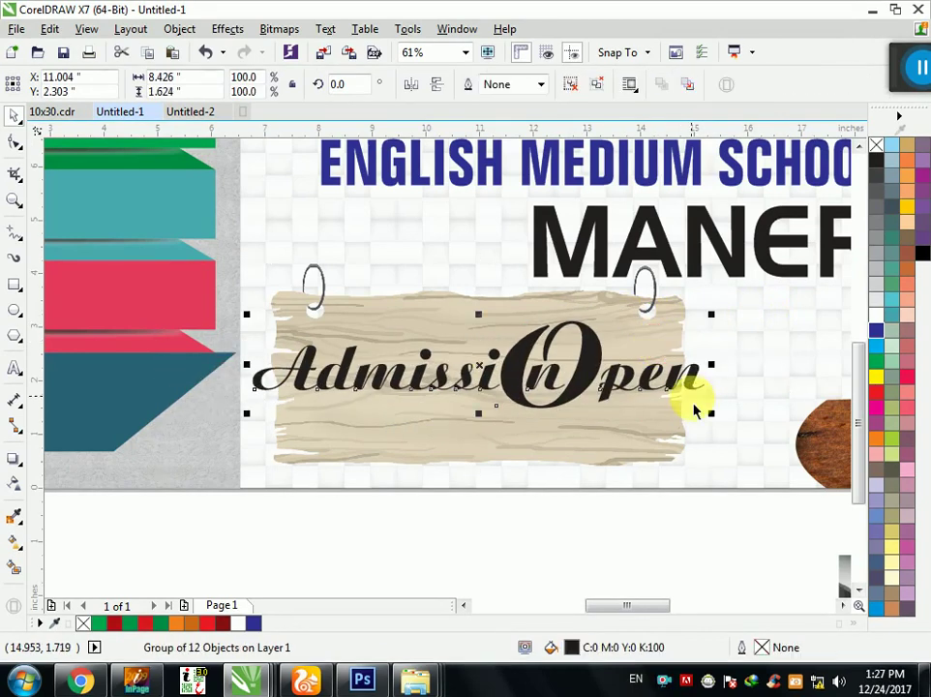
mouse_move(713, 420)
mouse_down()
mouse_move(691, 436)
mouse_move(678, 409)
mouse_up()
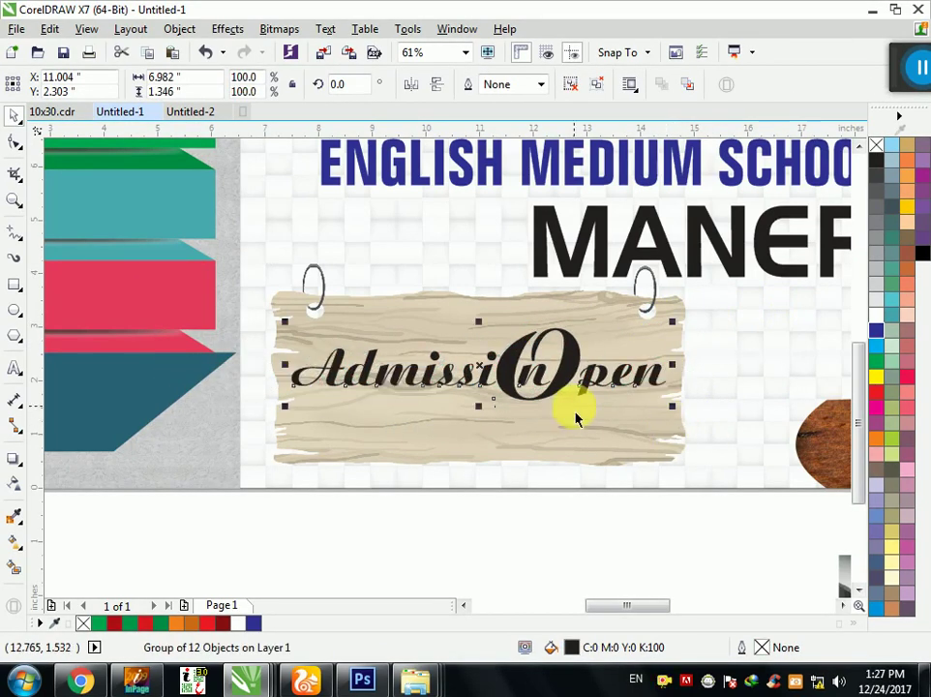
Step: Move the plank up, shorten it from the top and settle the text onto it
click(533, 449)
drag(521, 449, 518, 432)
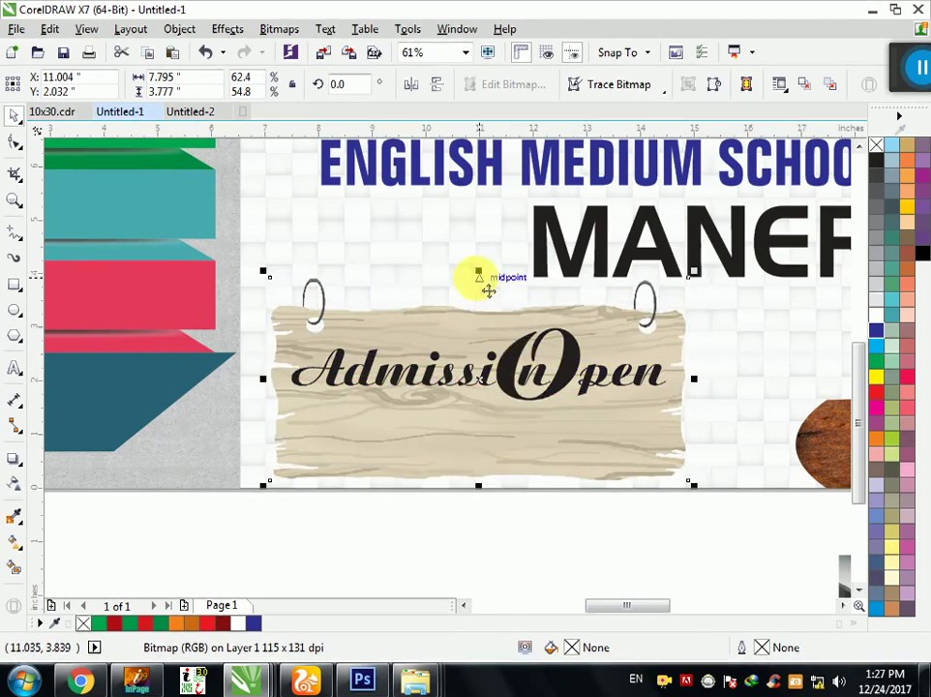
drag(484, 281, 478, 297)
mouse_move(501, 379)
mouse_down()
mouse_move(520, 407)
mouse_move(478, 359)
mouse_up()
shift+click(482, 364)
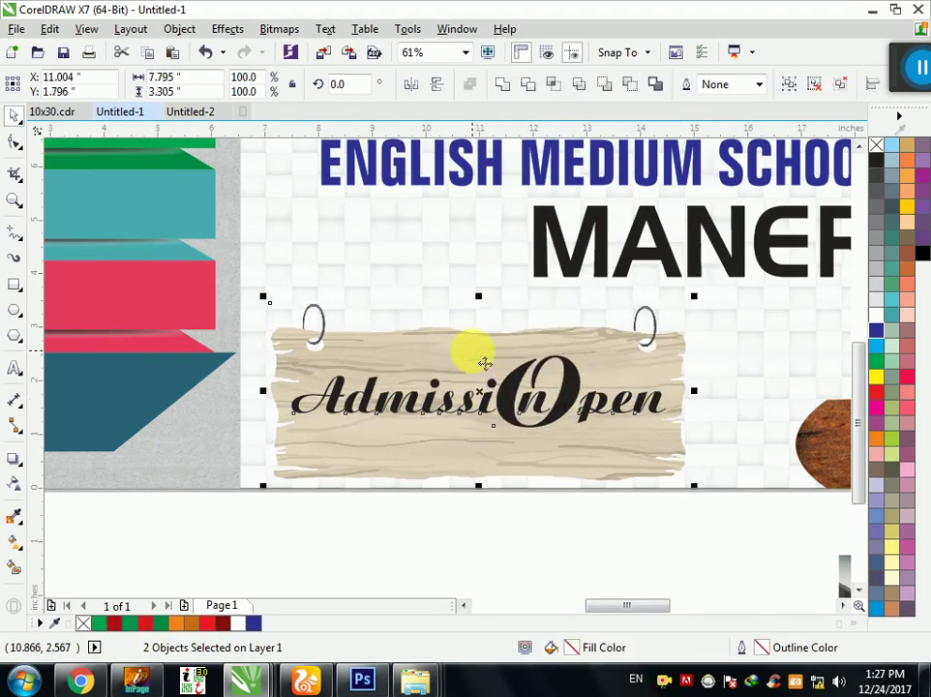
click(366, 382)
scroll(365, 382, down, 2)
click(377, 484)
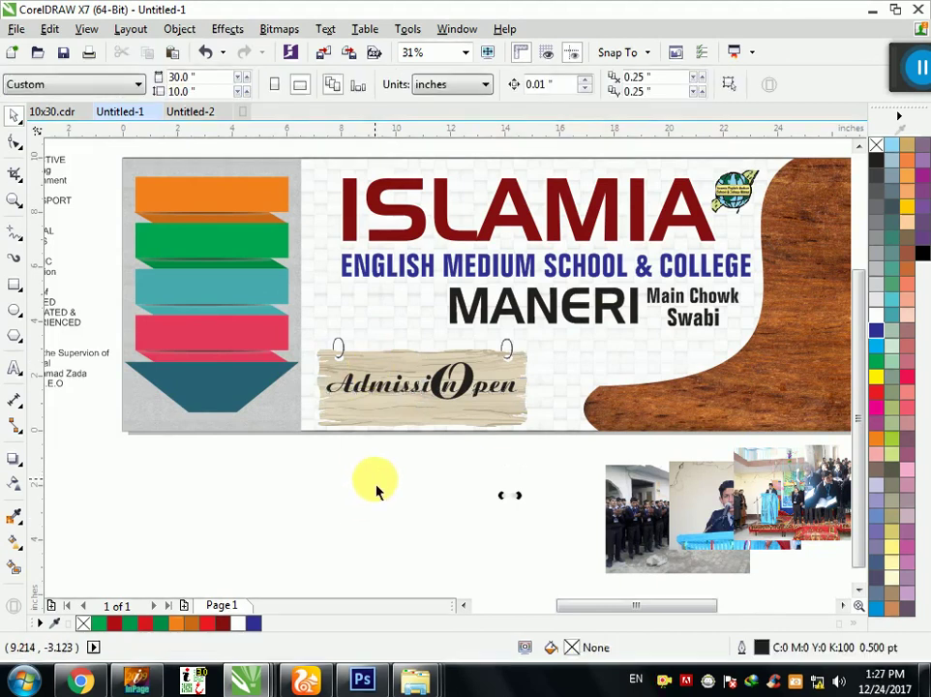
Step: Place a copy of the wood shape lower left and give it a straight, slanted left edge
click(724, 411)
drag(769, 358, 345, 541)
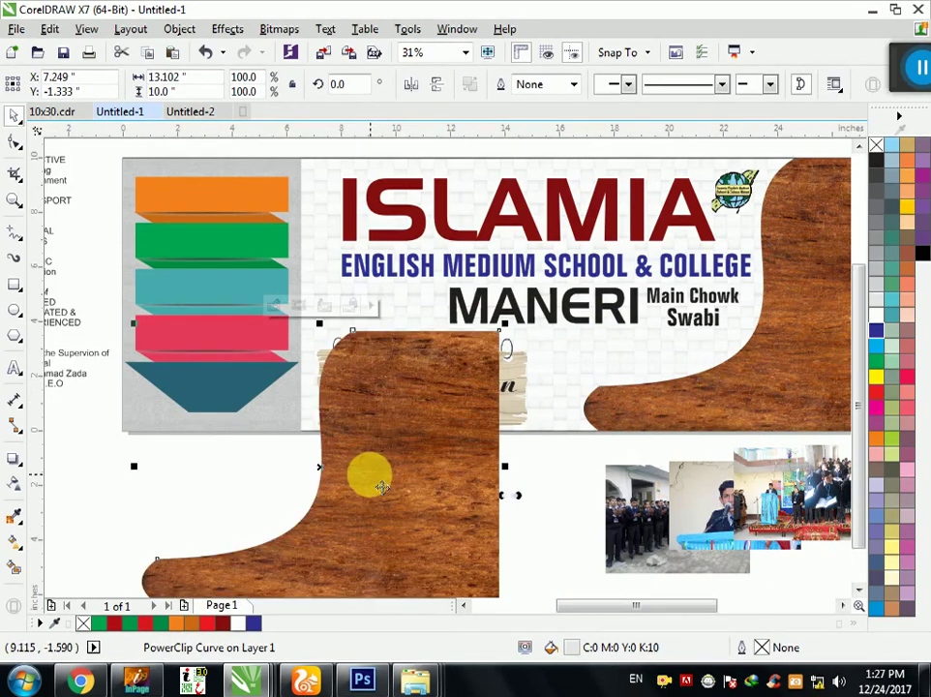
key(F10)
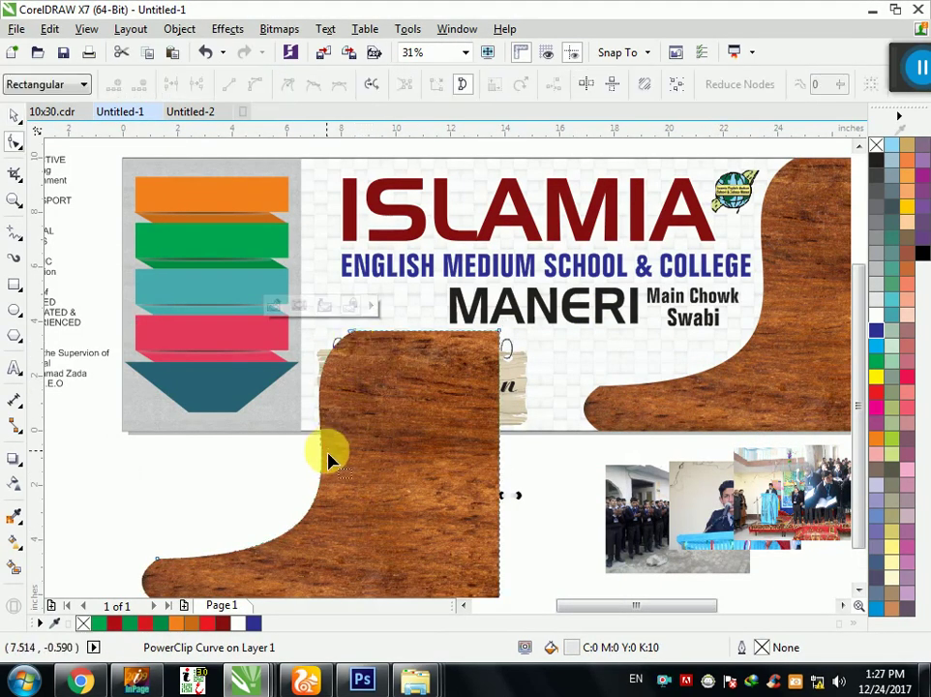
click(315, 490)
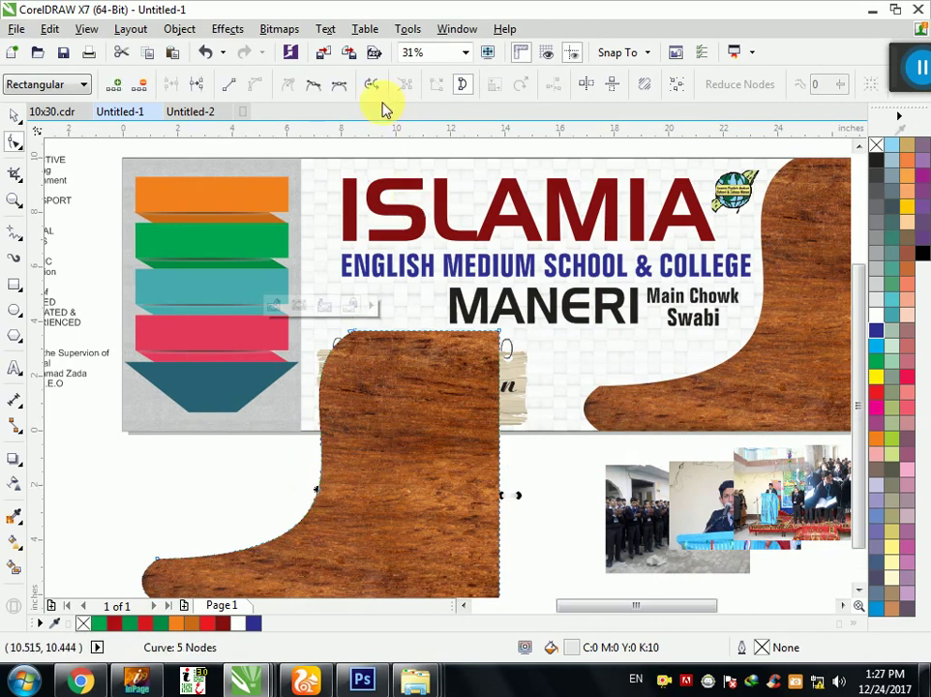
click(229, 84)
drag(349, 335, 198, 348)
click(14, 116)
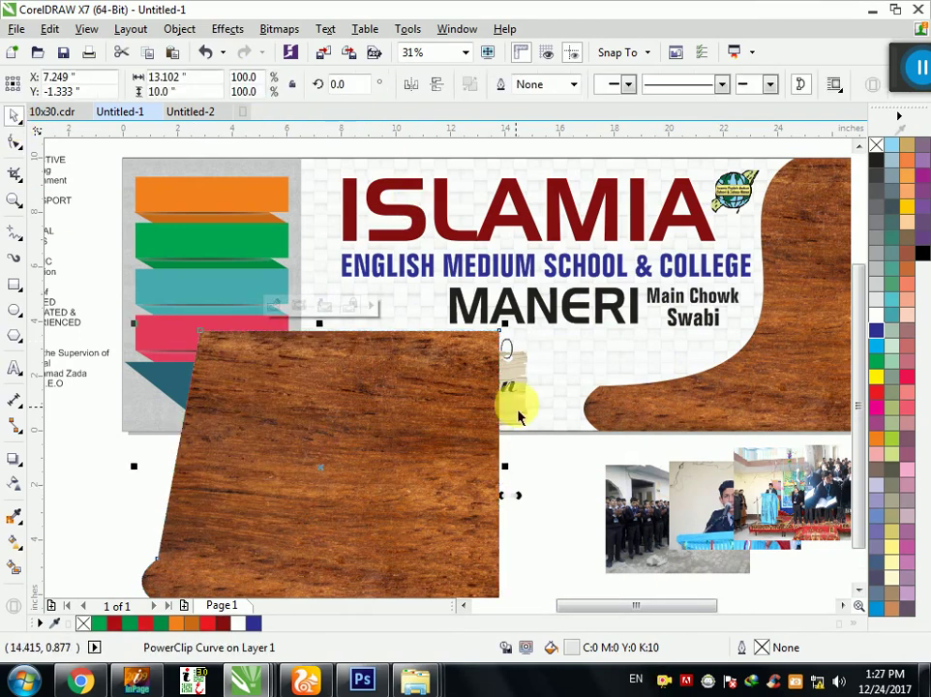
drag(506, 344, 341, 450)
Step: PowerClip the wood shape inside the Admission Open lettering
right_click(279, 498)
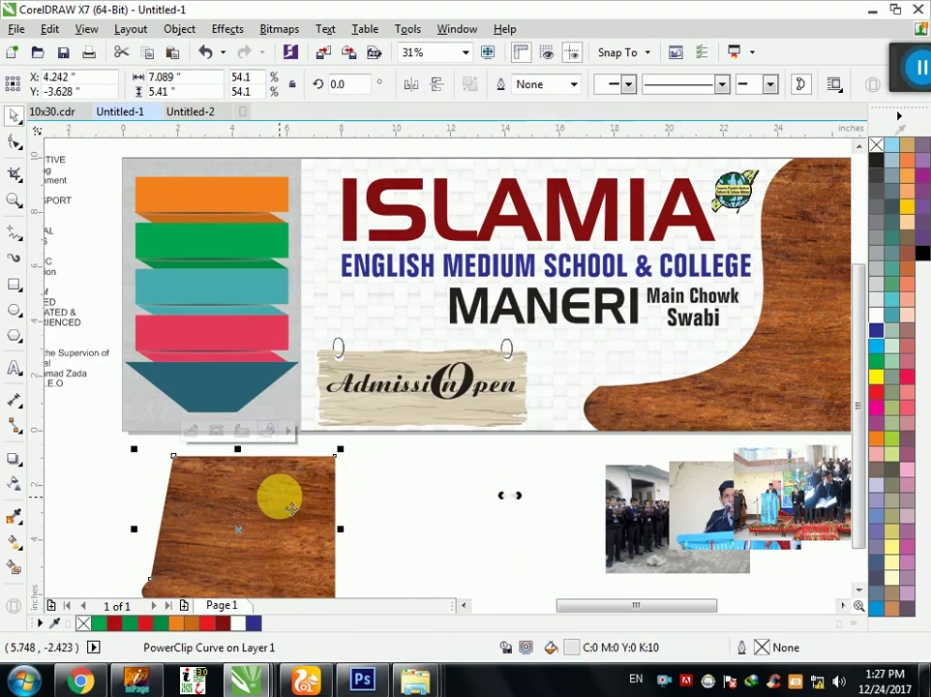
click(356, 119)
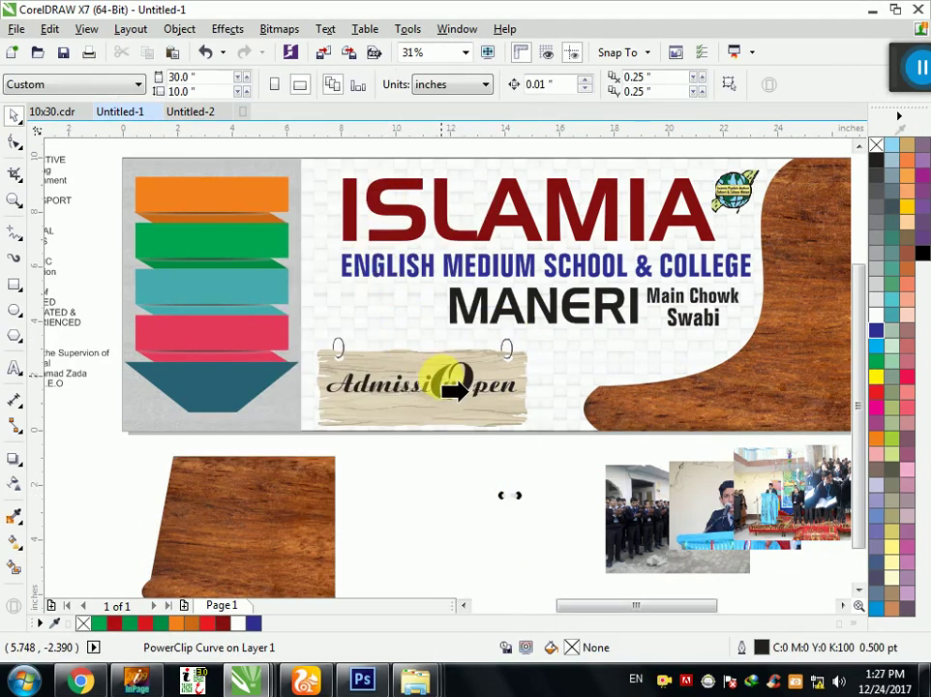
click(440, 387)
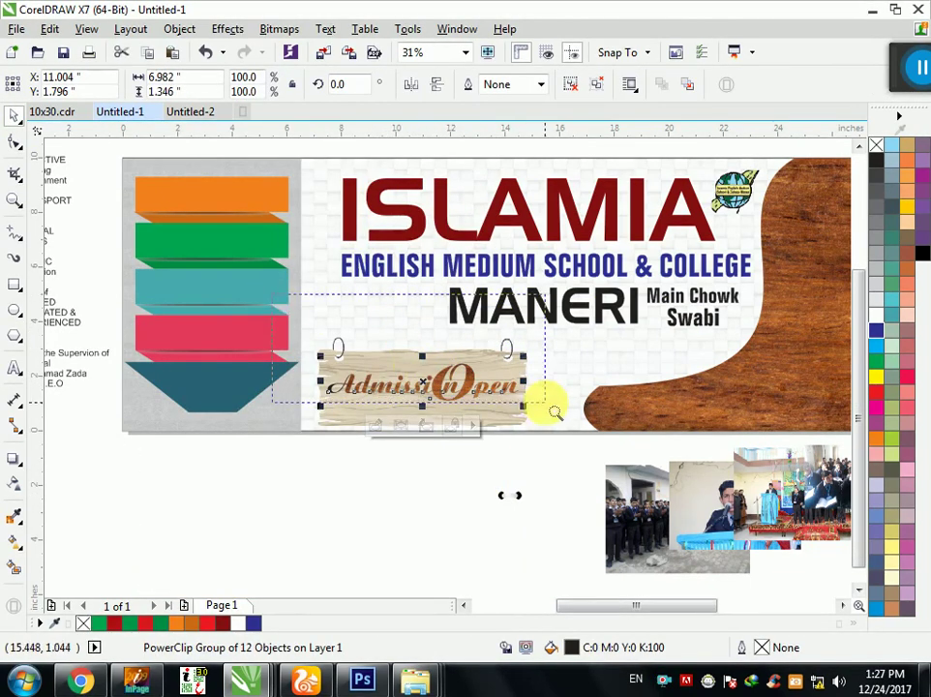
Step: Give the wood-filled Admission Open lettering a white 5.0 pt outline with round corners
drag(271, 292, 552, 410)
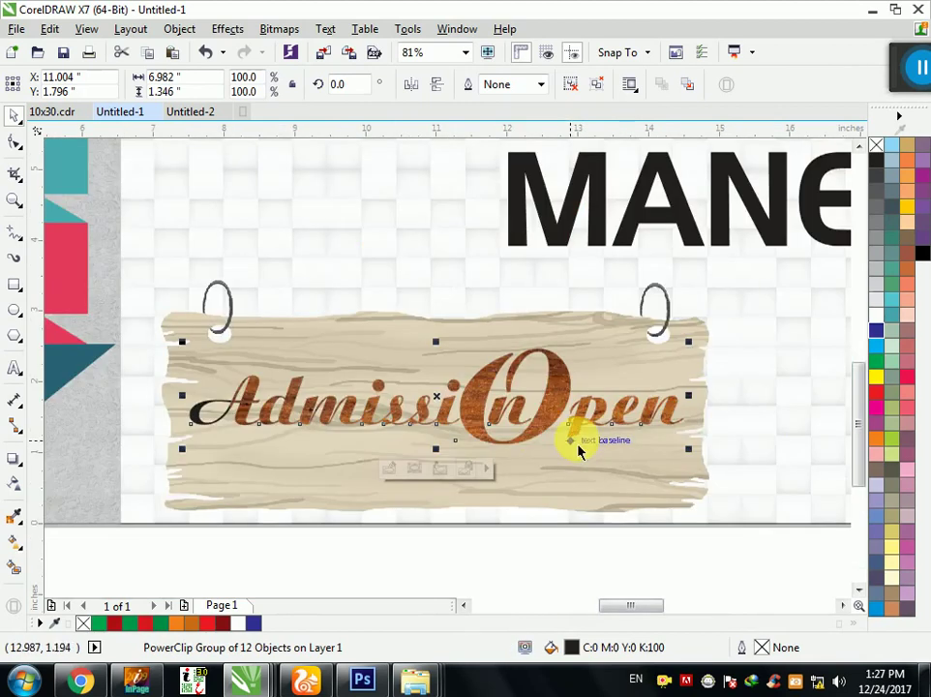
right_click(877, 322)
key(F12)
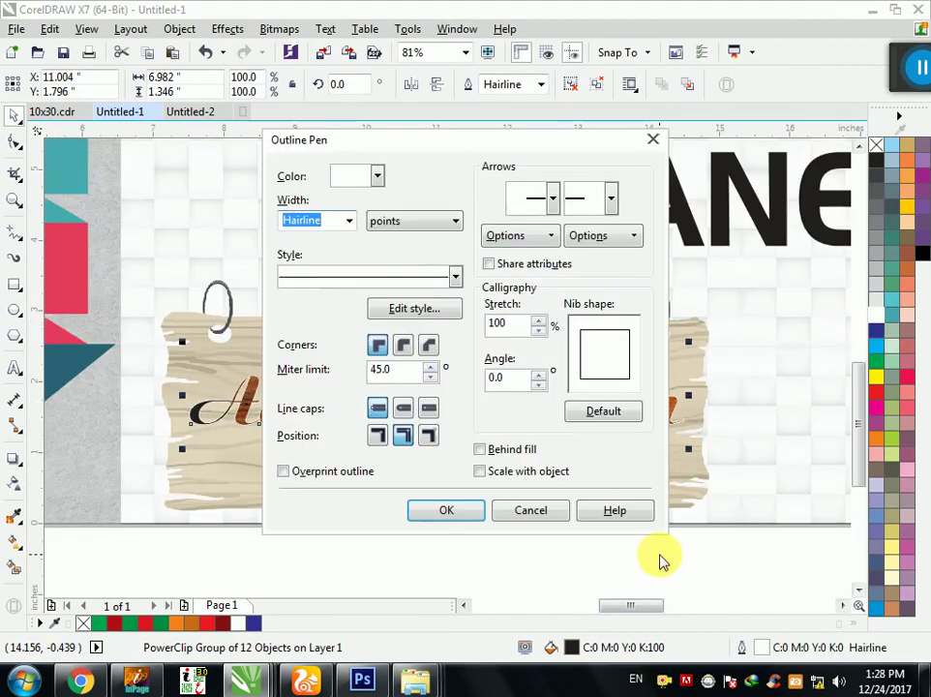
text(5)
click(400, 345)
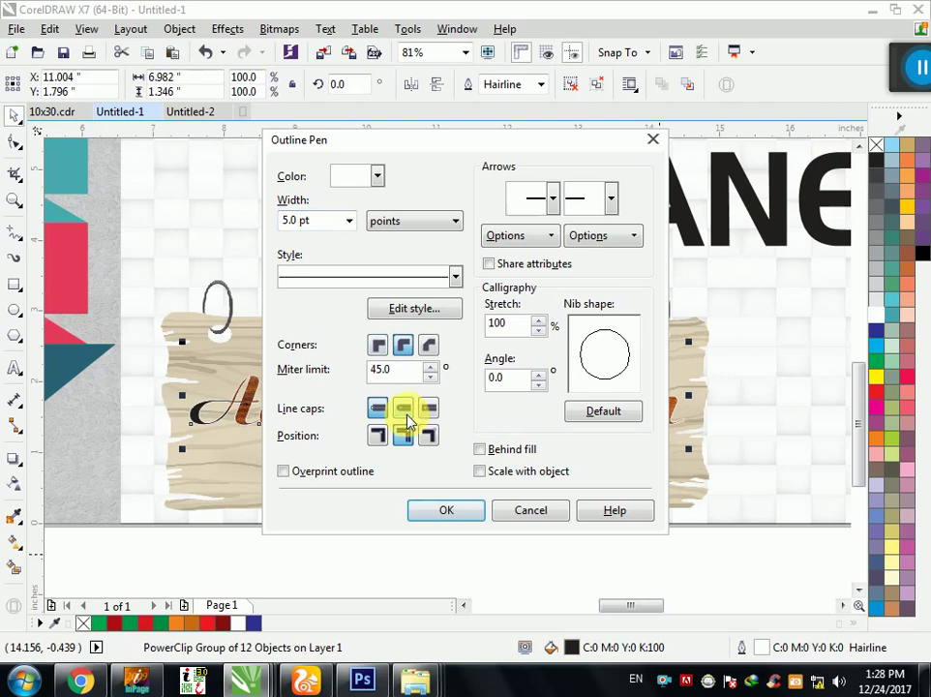
click(468, 510)
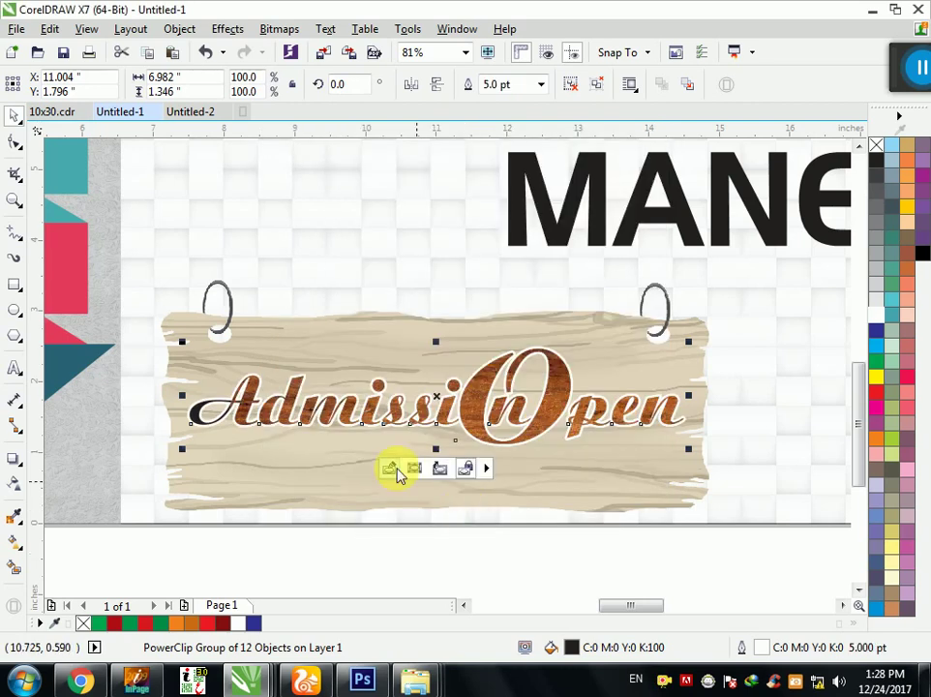
scroll(457, 553, down, 2)
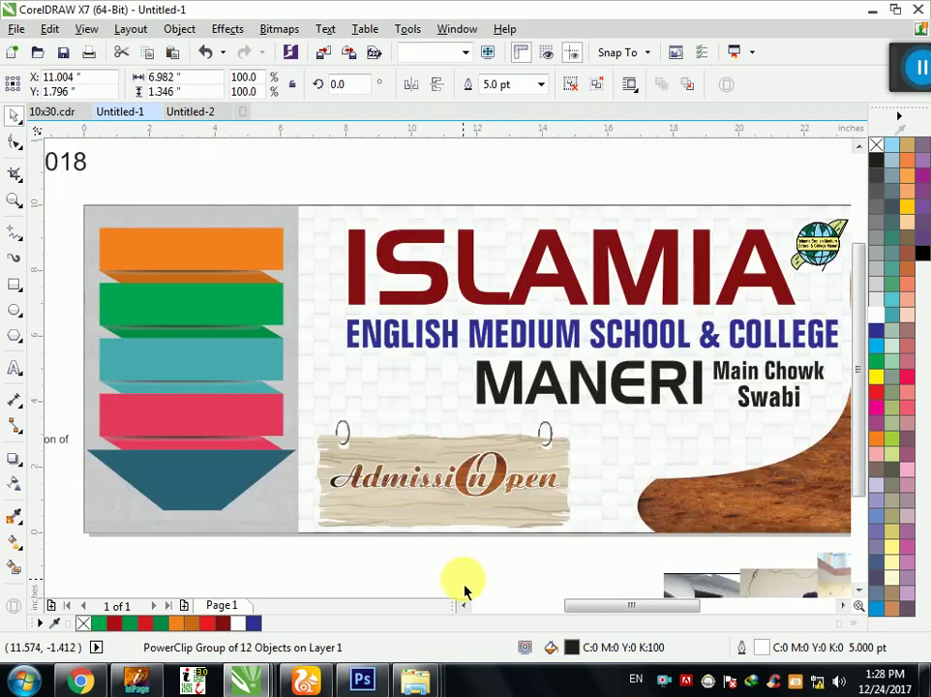
click(465, 585)
scroll(462, 578, down, 1)
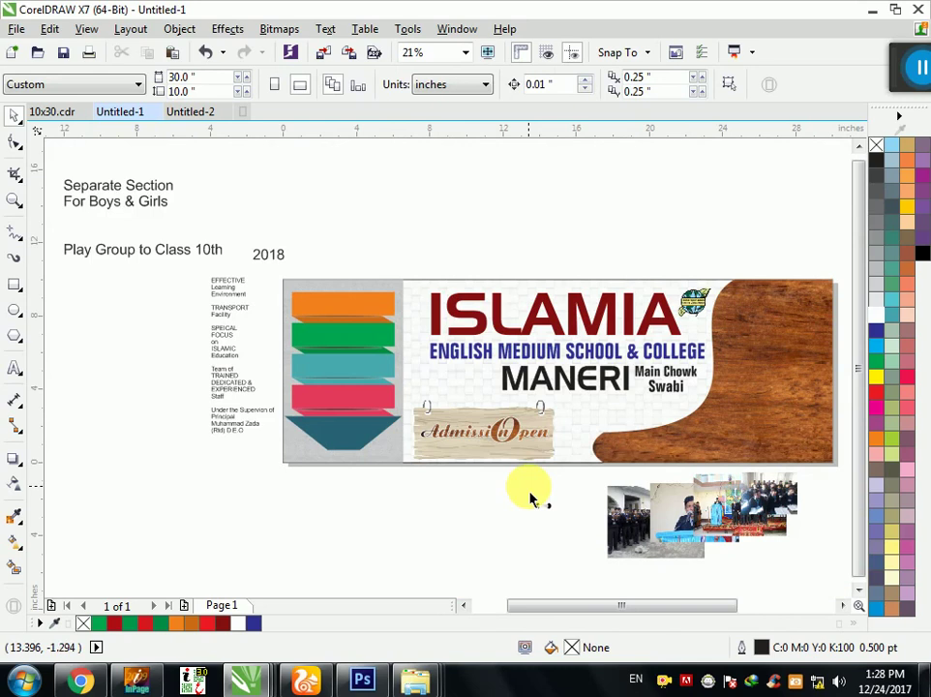
scroll(602, 385, up, 1)
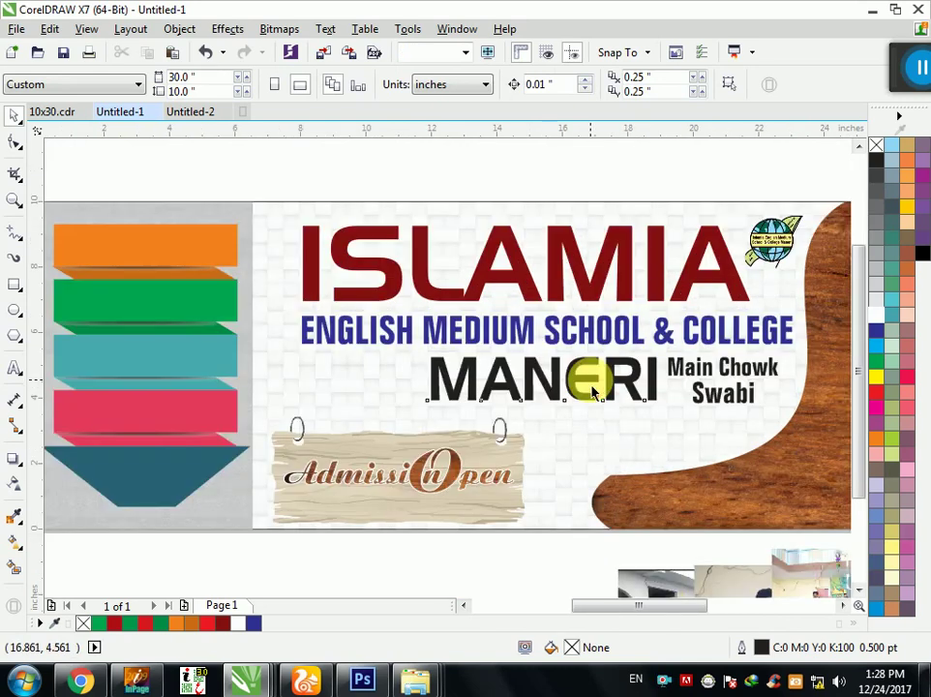
Step: Move Main Chowk down beside the sign and shift MANERI further right
click(594, 391)
click(674, 383)
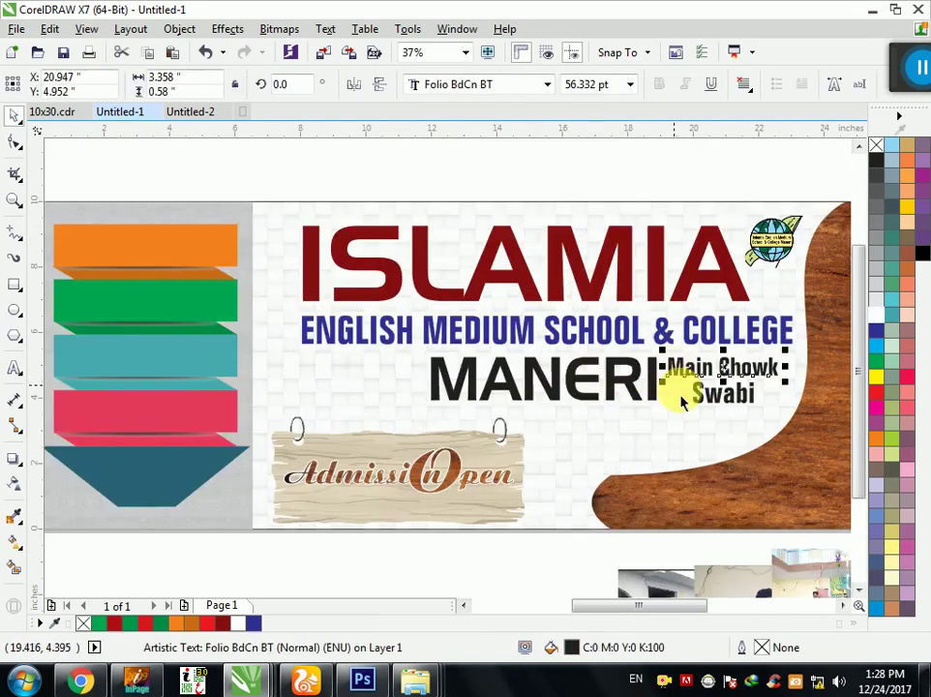
drag(689, 377, 543, 478)
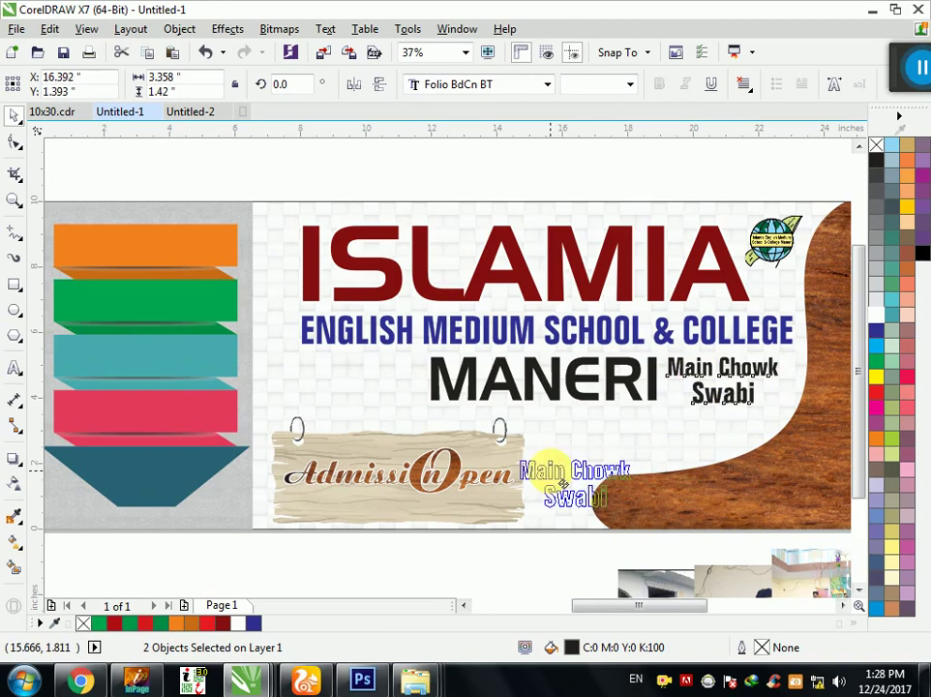
click(662, 387)
drag(662, 388, 768, 422)
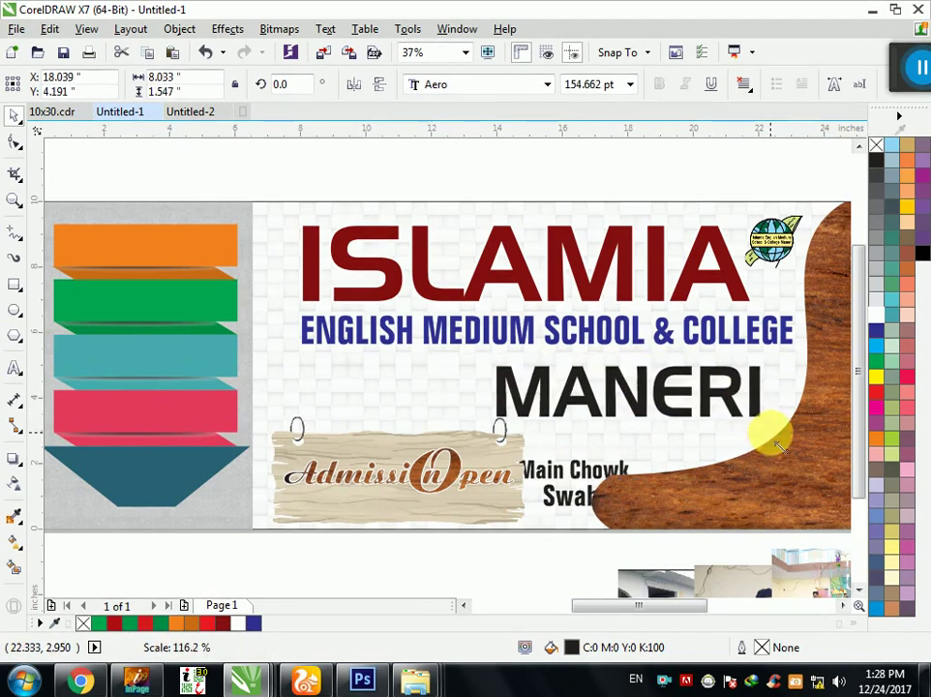
Step: Delete the separate Swabi word and add 'Swabi' to the Main Chowk text
click(554, 507)
key(Delete)
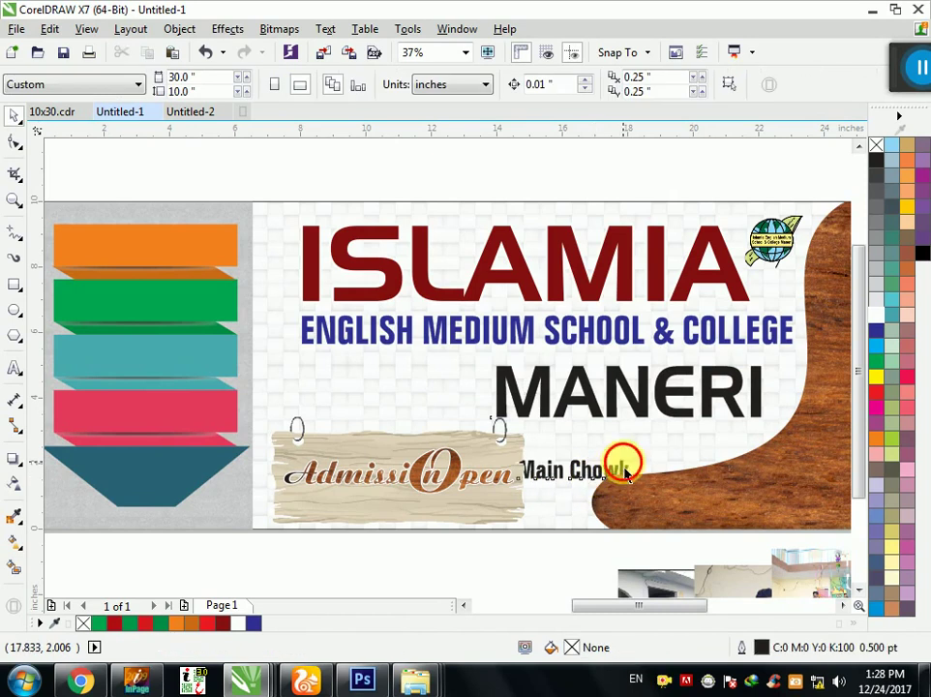
double_click(624, 470)
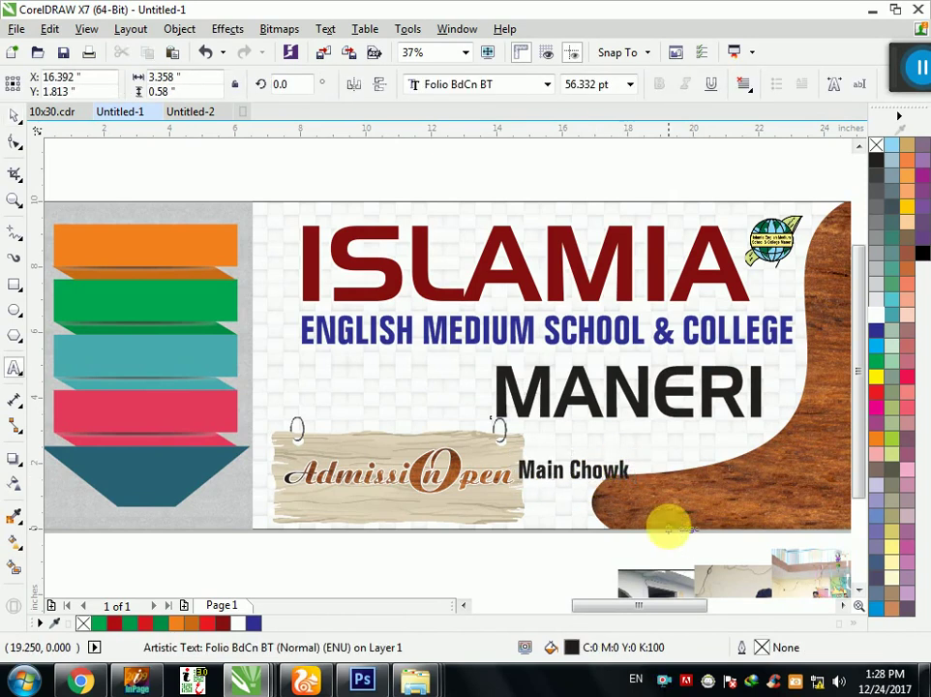
text(Swabi)
Step: Set Main Chowk Swabi in bold Arial Narrow and place it just below MANERI
click(496, 87)
mouse_move(460, 106)
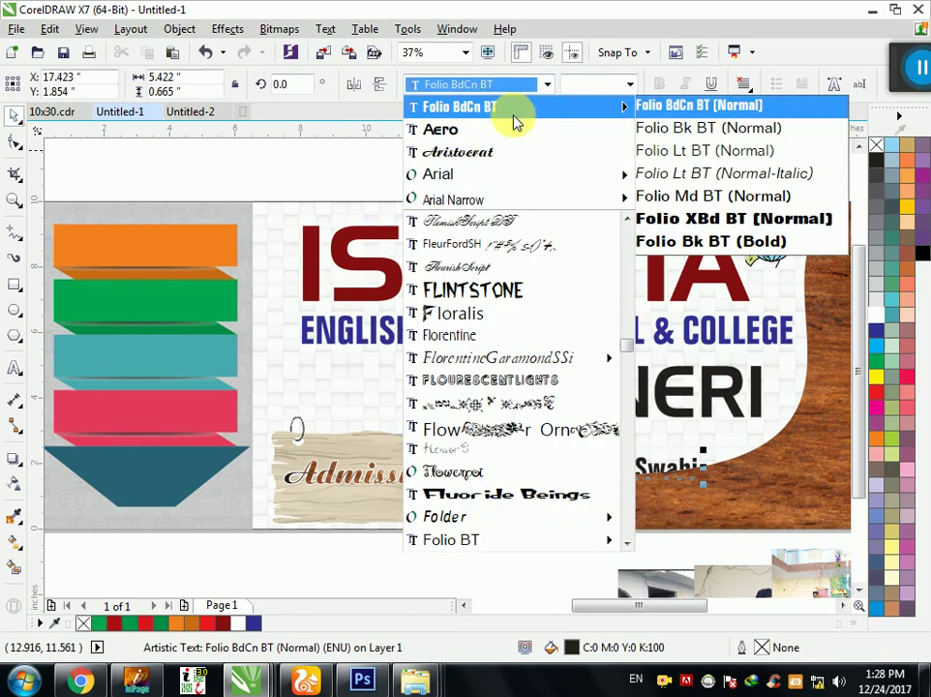
click(677, 174)
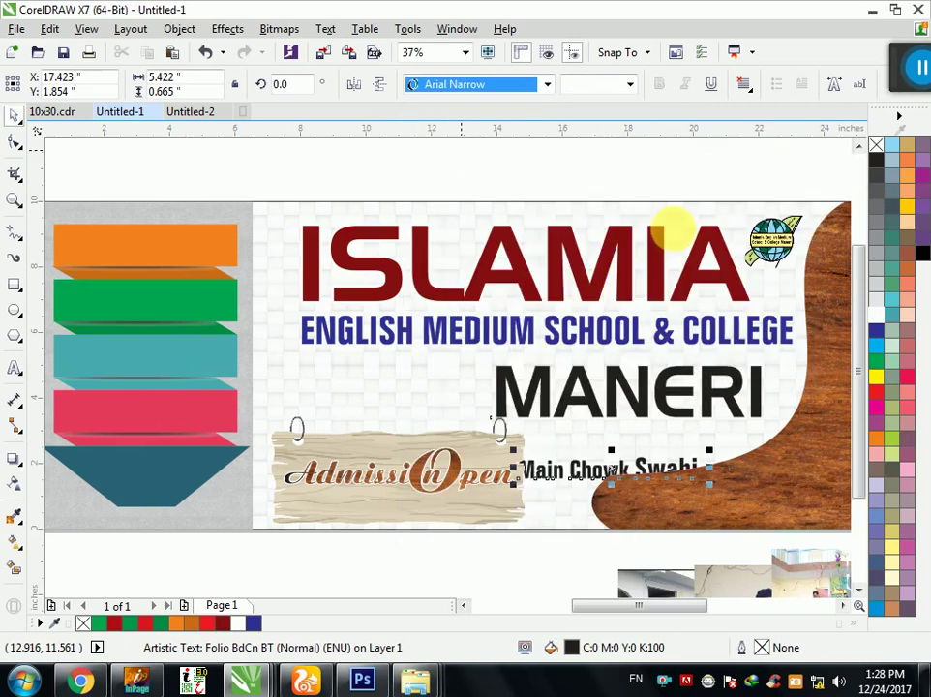
click(658, 85)
drag(613, 484, 624, 452)
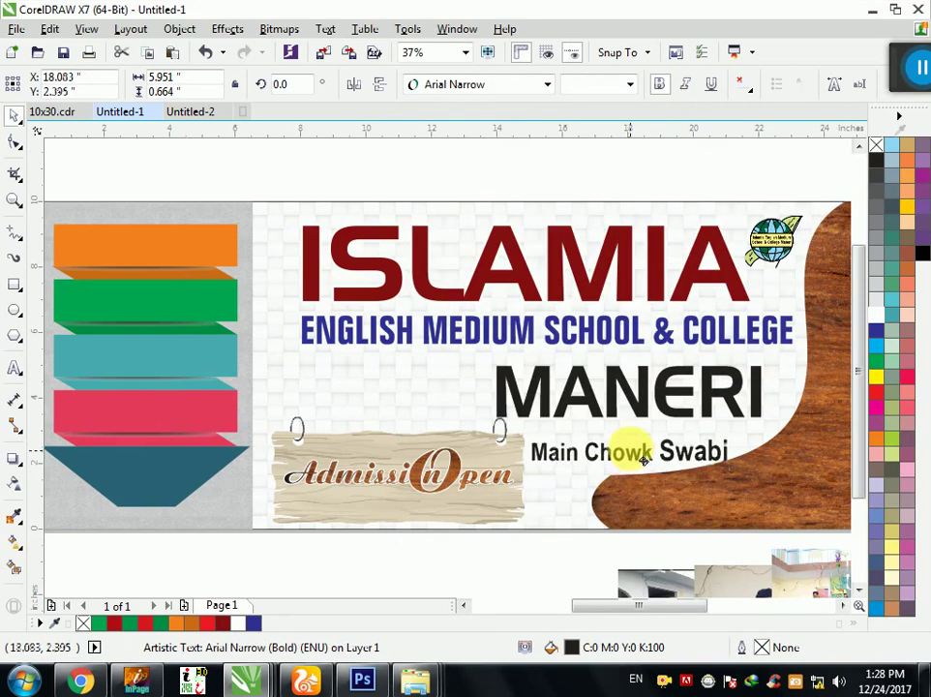
shift+click(654, 410)
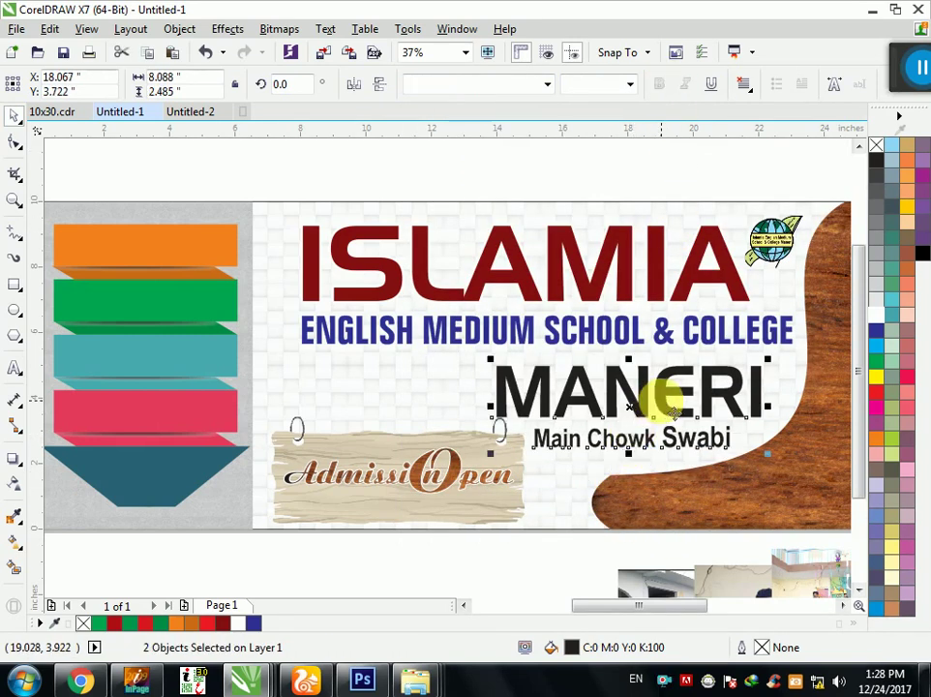
shift+click(663, 412)
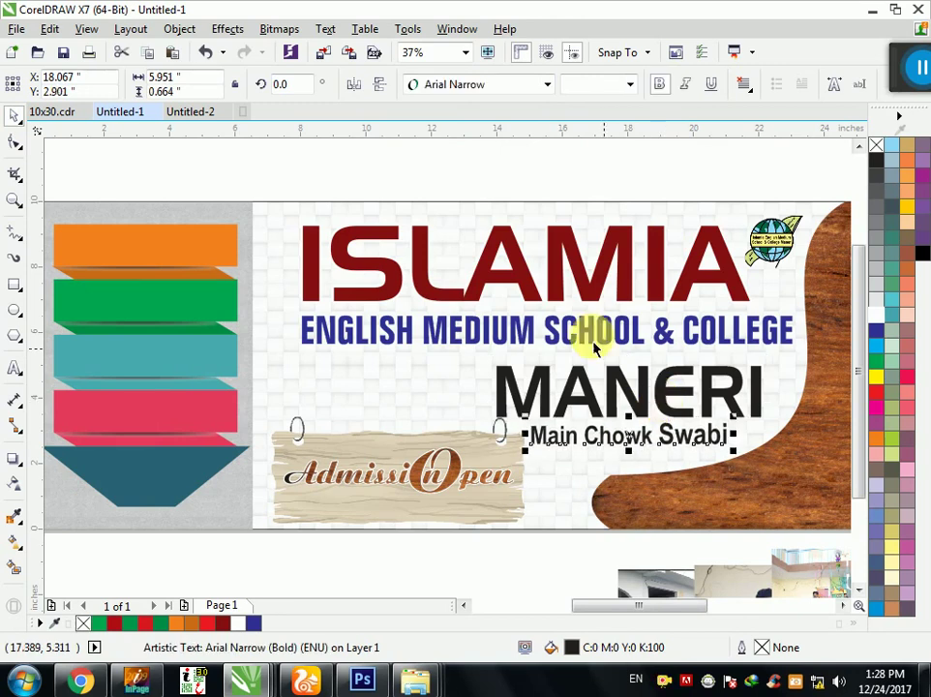
scroll(594, 347, down, 3)
Step: Select the Admission Open sign and scale it slightly smaller
click(557, 447)
click(539, 423)
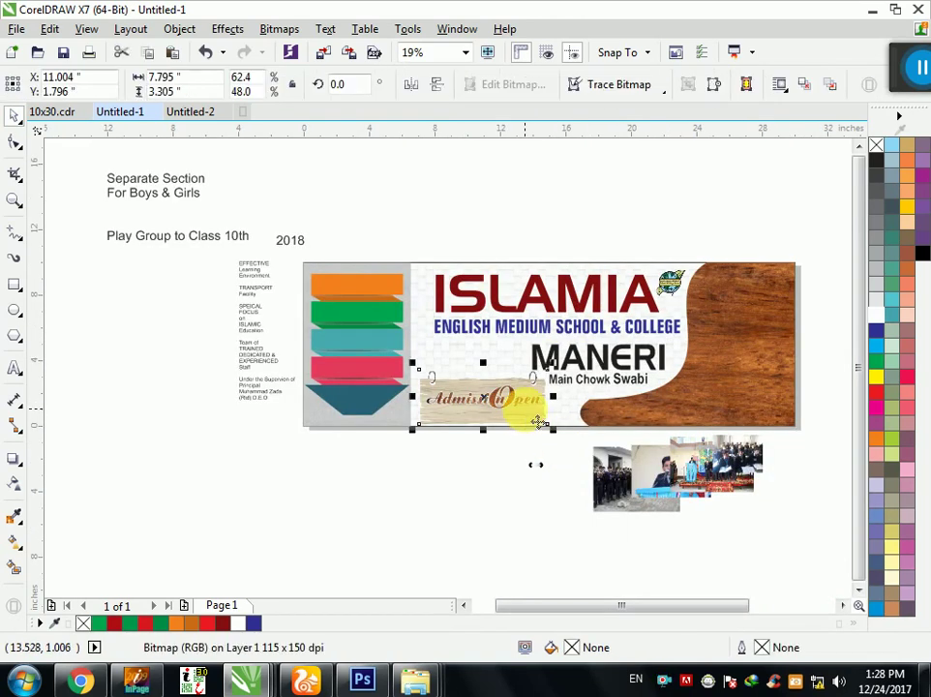
shift+click(536, 357)
scroll(547, 363, up, 3)
mouse_move(550, 366)
mouse_down()
mouse_move(563, 376)
mouse_move(551, 364)
mouse_up()
click(445, 550)
Step: Move the Play Group to Class 10th text below the banner
scroll(439, 540, down, 3)
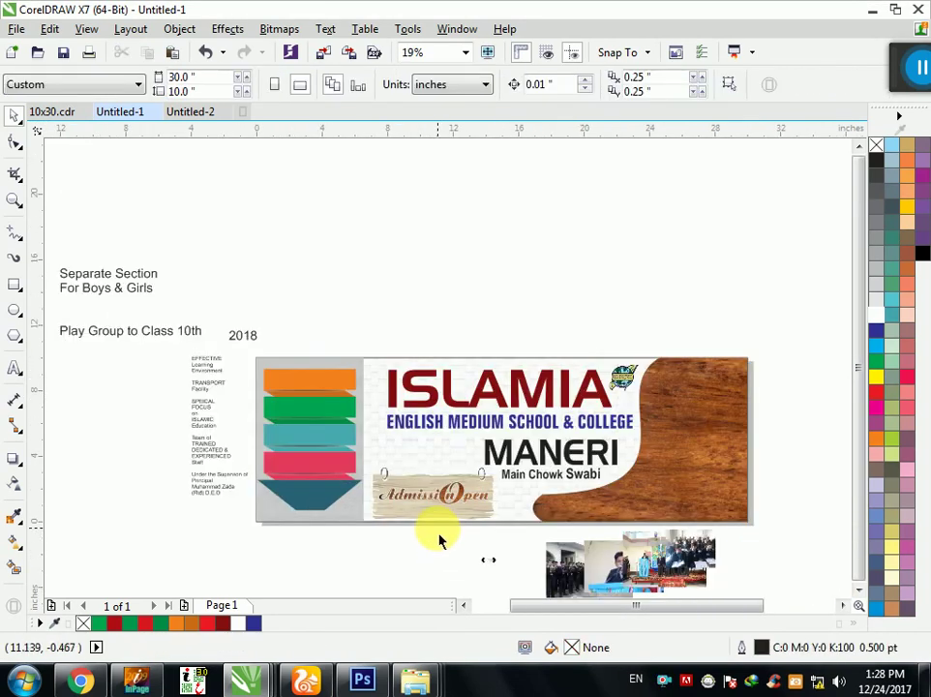
scroll(380, 526, up, 1)
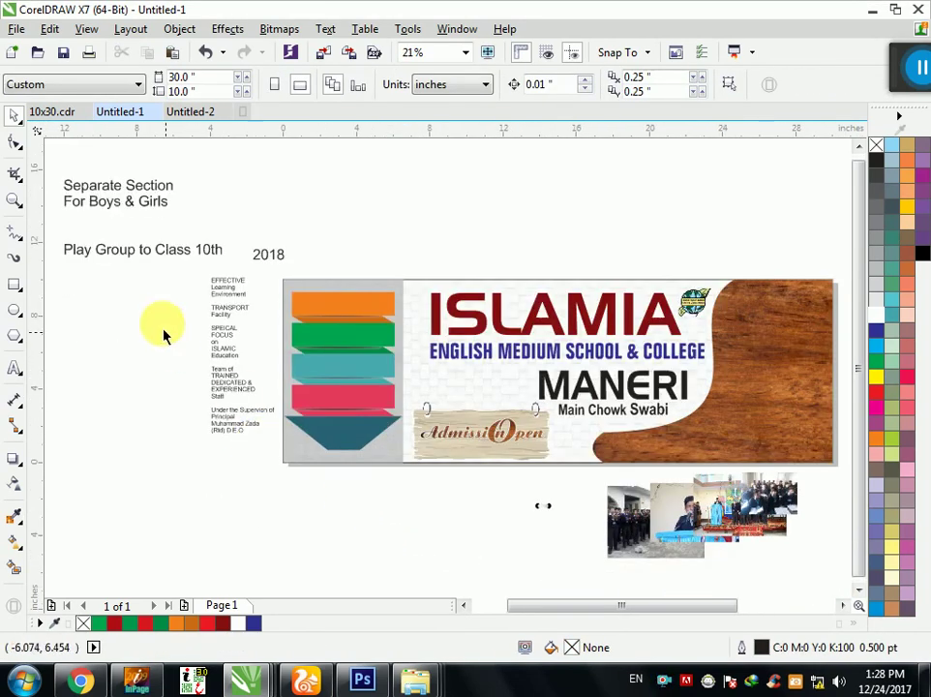
click(143, 263)
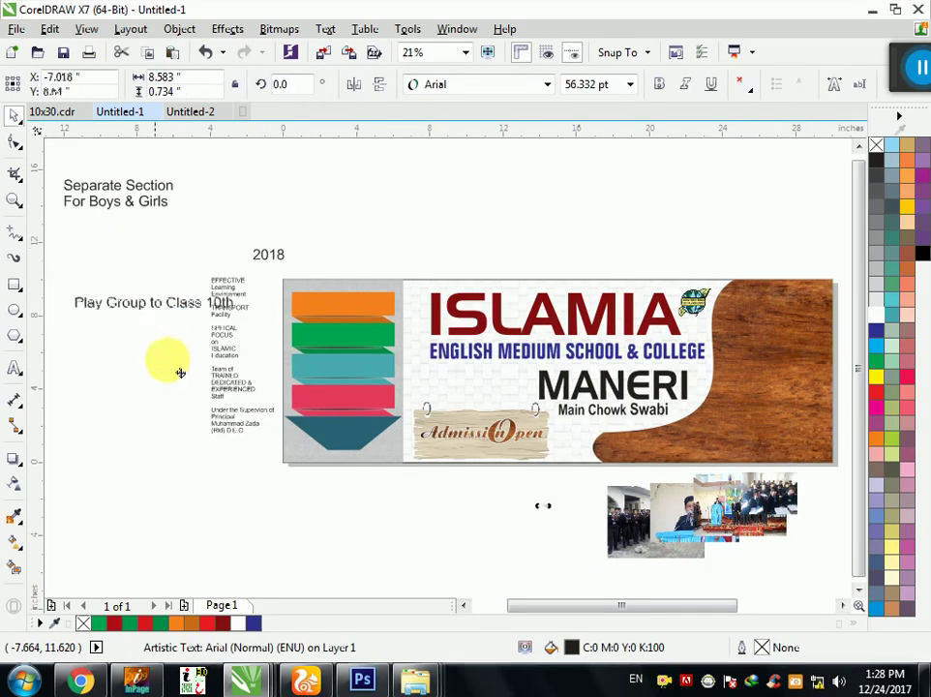
drag(155, 261, 405, 521)
click(358, 525)
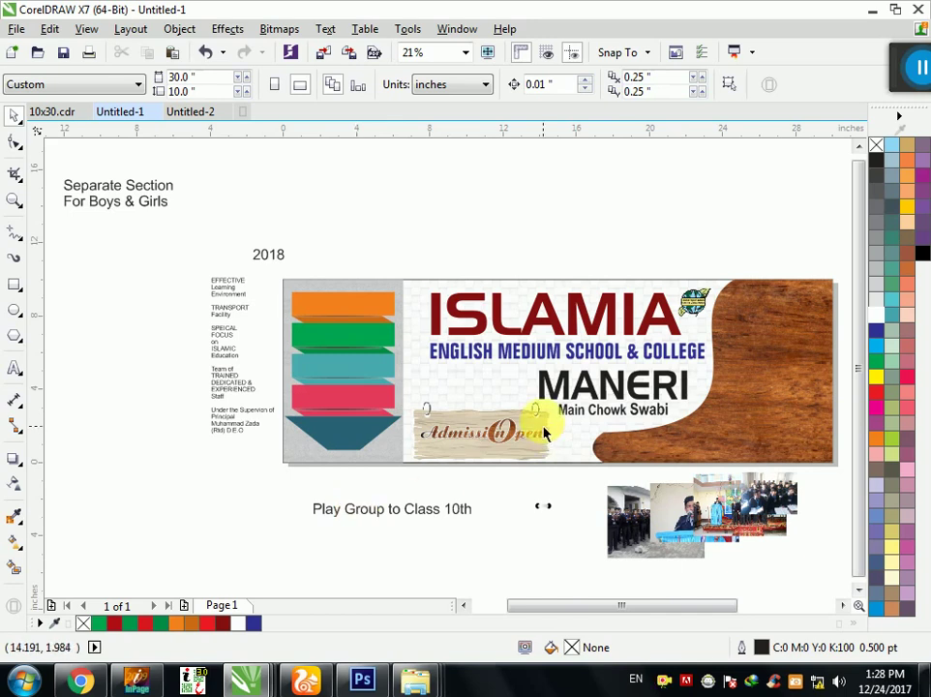
Step: Shrink the Admission Open sign and its wooden board to about 91%, then raise it beside MANERI
scroll(542, 426, up, 2)
click(529, 469)
scroll(529, 469, up, 2)
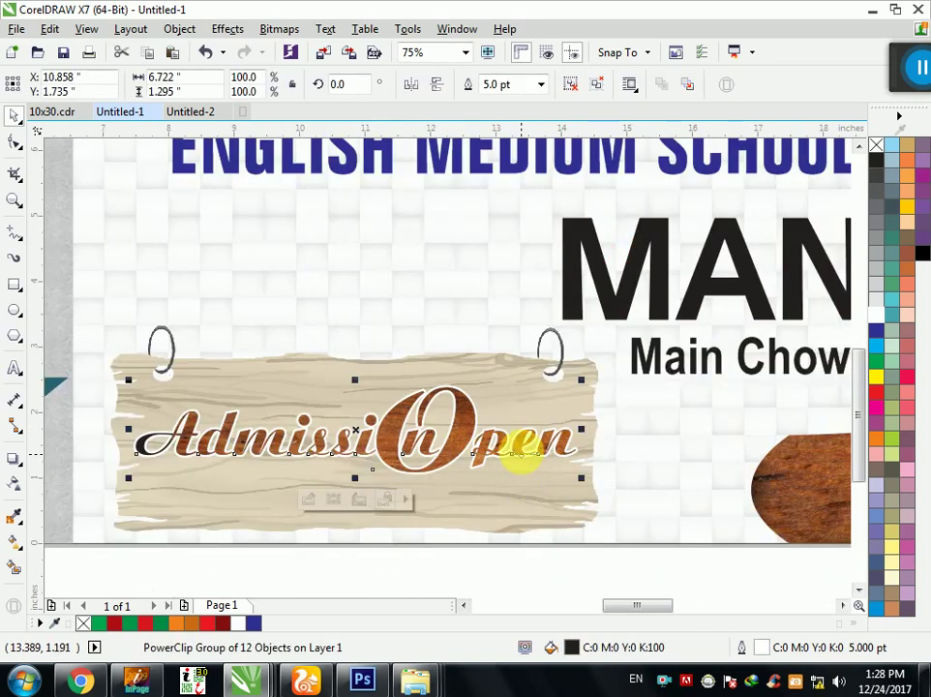
shift+click(554, 510)
drag(604, 538, 559, 544)
drag(406, 432, 412, 310)
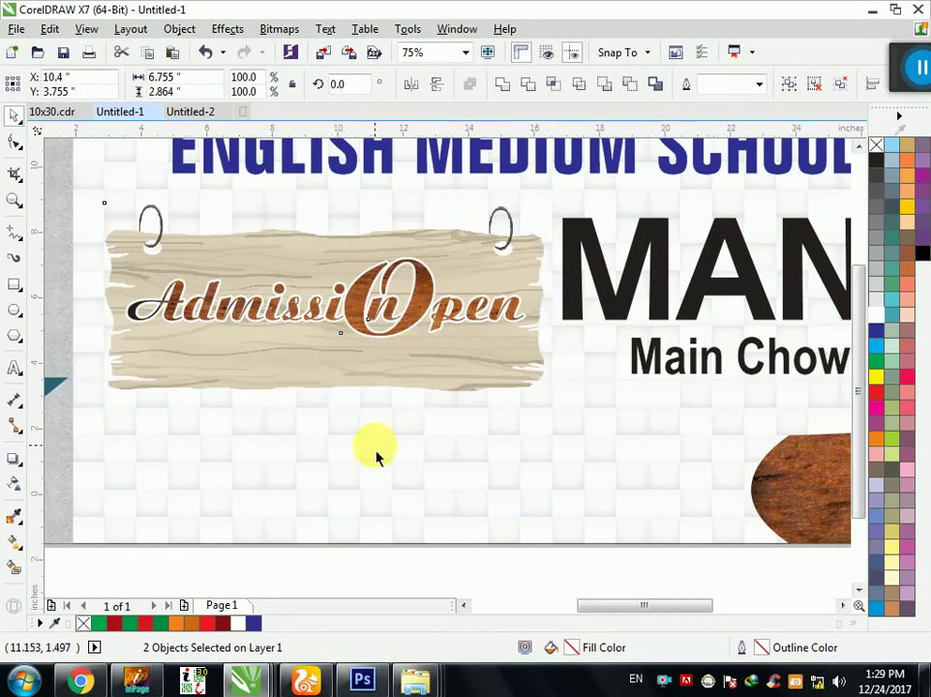
Step: Reposition Play Group to Class 10th directly under the banner
scroll(376, 454, down, 2)
drag(334, 569, 406, 515)
click(284, 549)
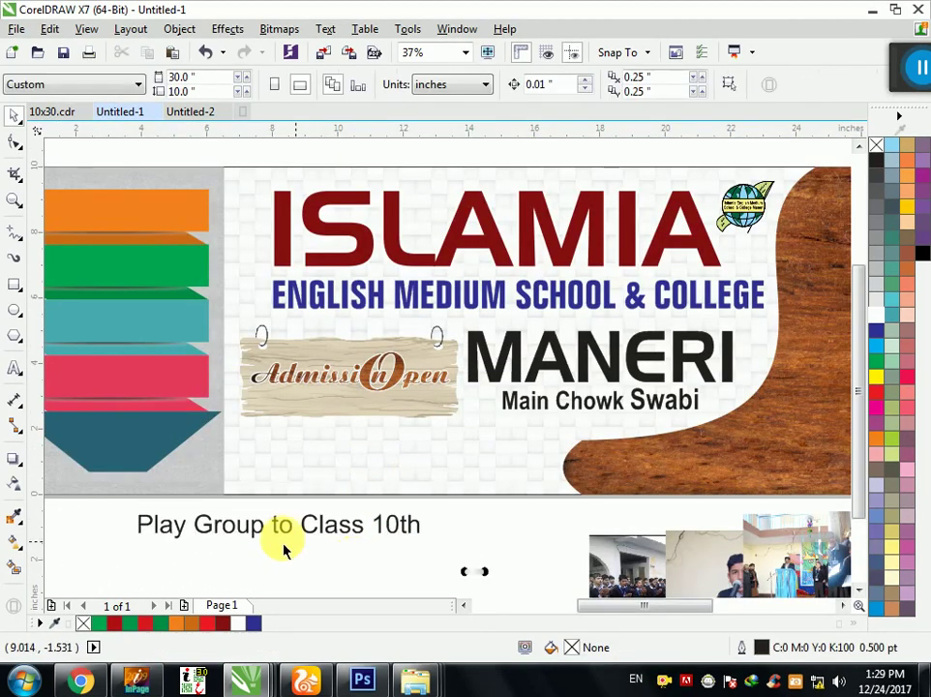
Step: Break the Play Group to Class 10th text onto separate lines
click(275, 532)
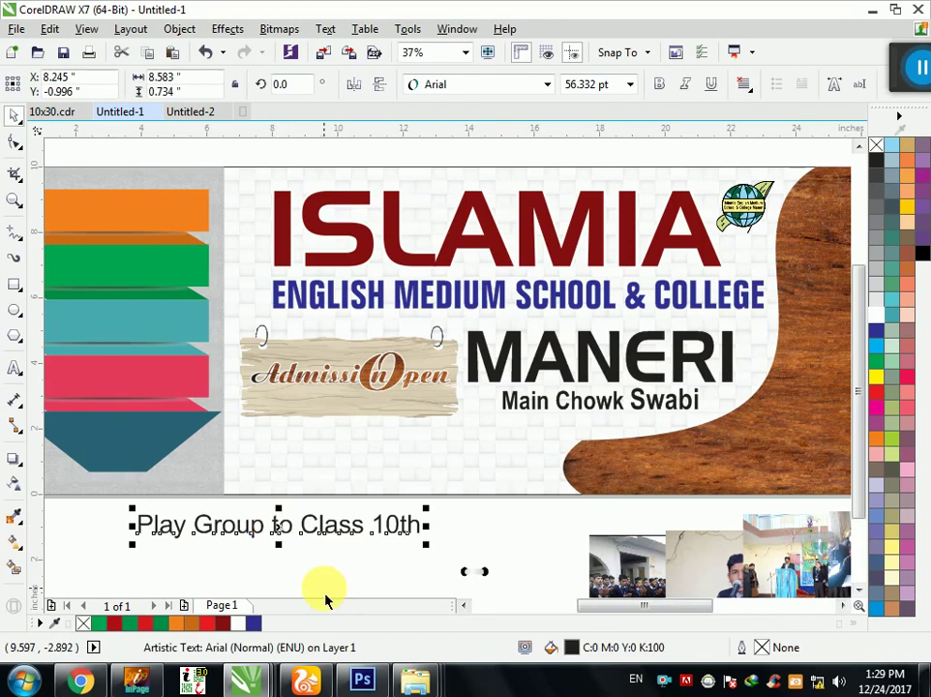
click(278, 523)
key(Return)
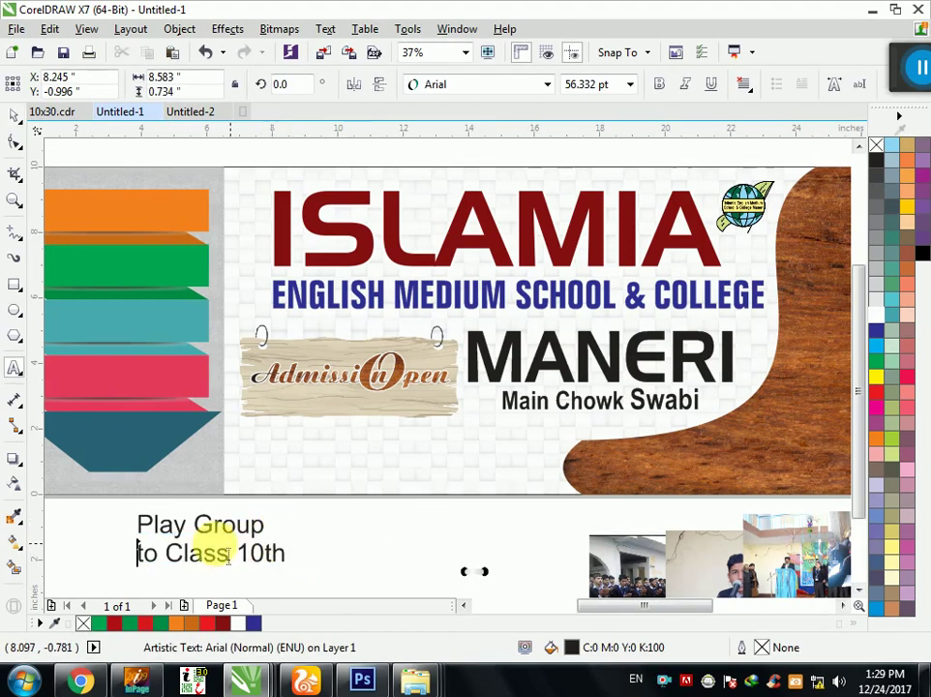
click(165, 553)
key(Return)
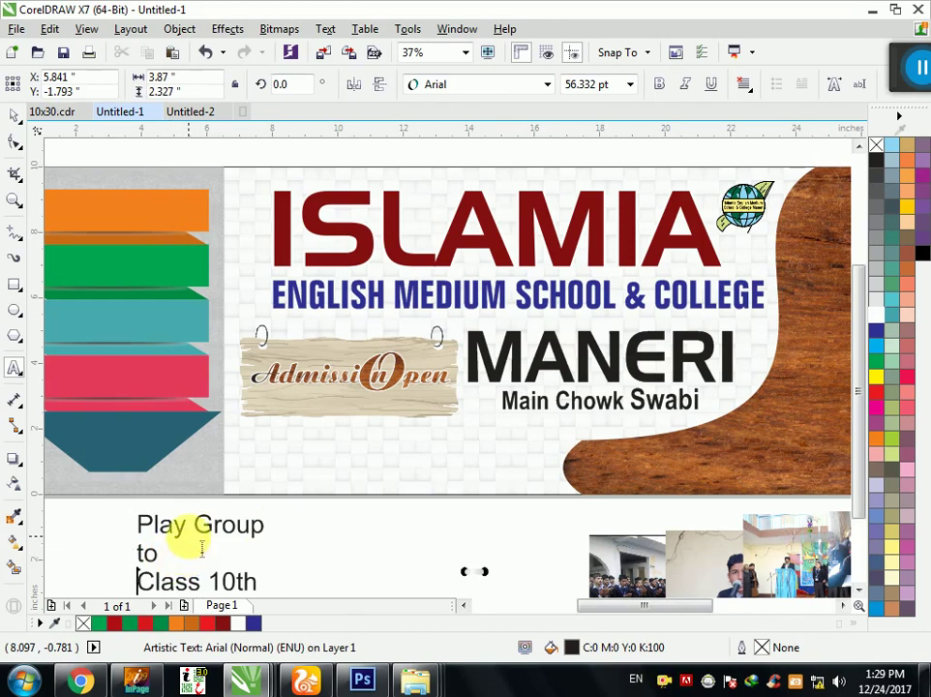
Step: Set Play Group and Class 10th in the Timeless font and make both bold
click(499, 89)
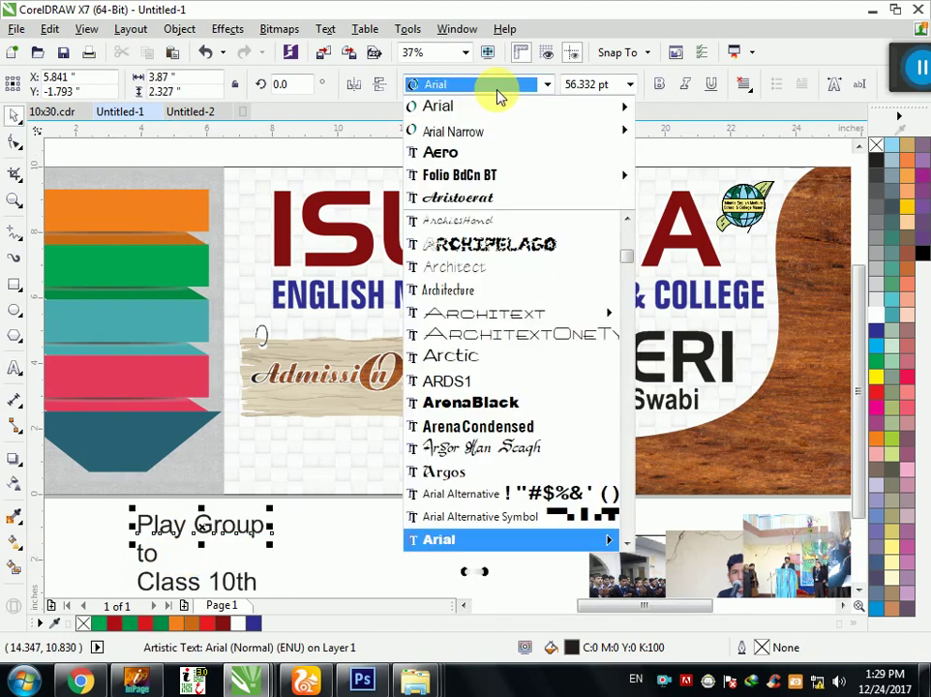
text(Timeless)
key(Return)
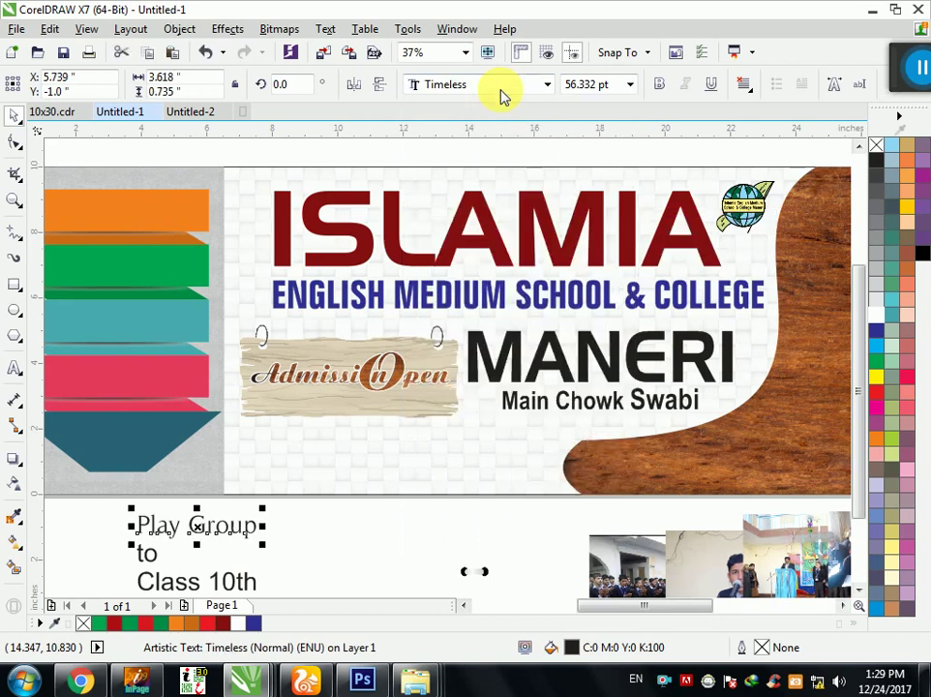
click(225, 579)
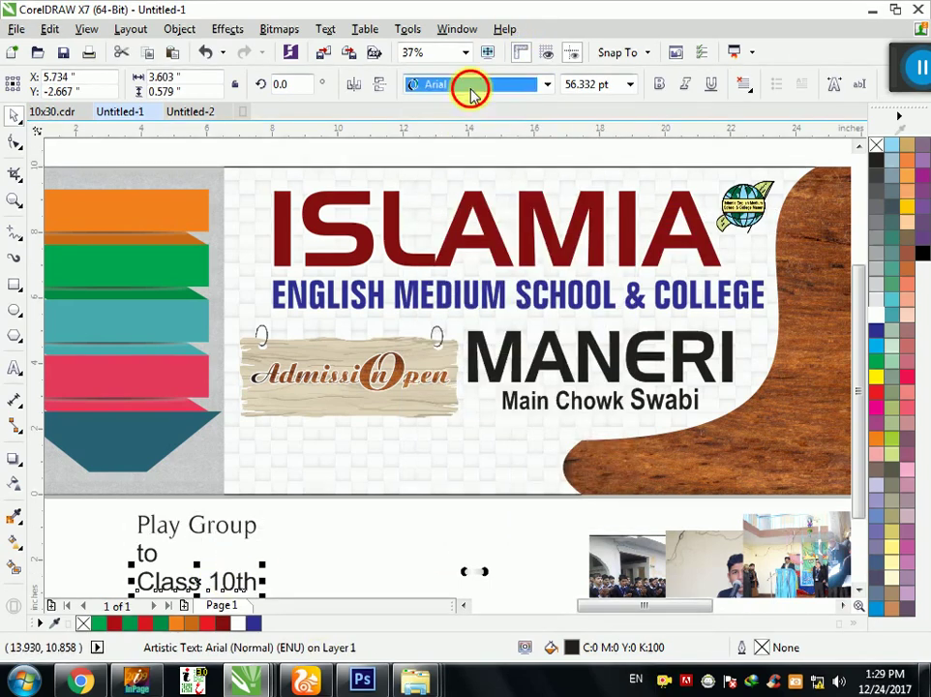
click(484, 85)
click(668, 127)
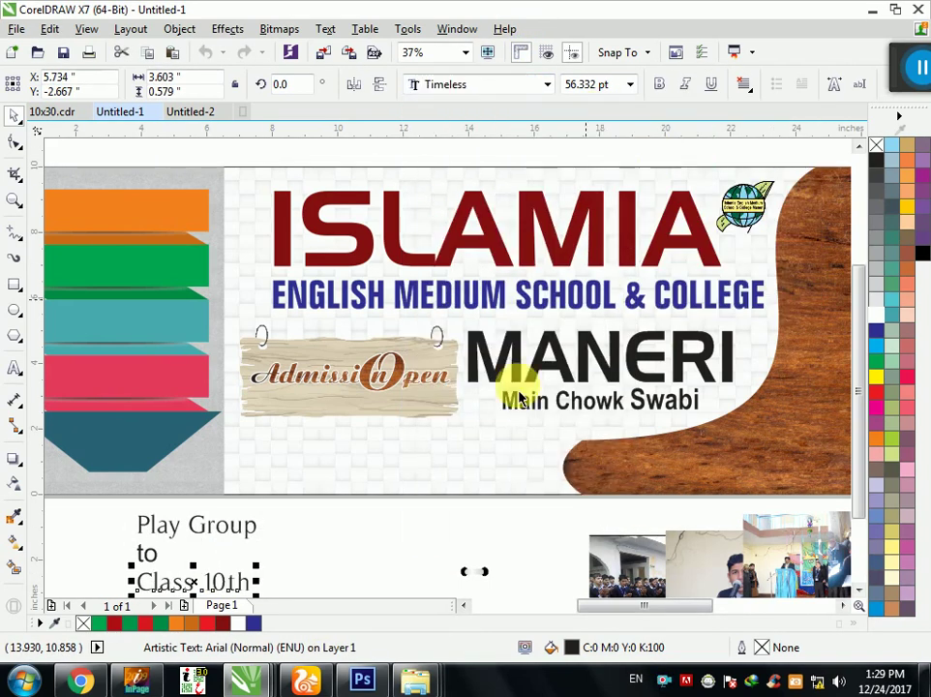
shift+click(194, 547)
click(659, 84)
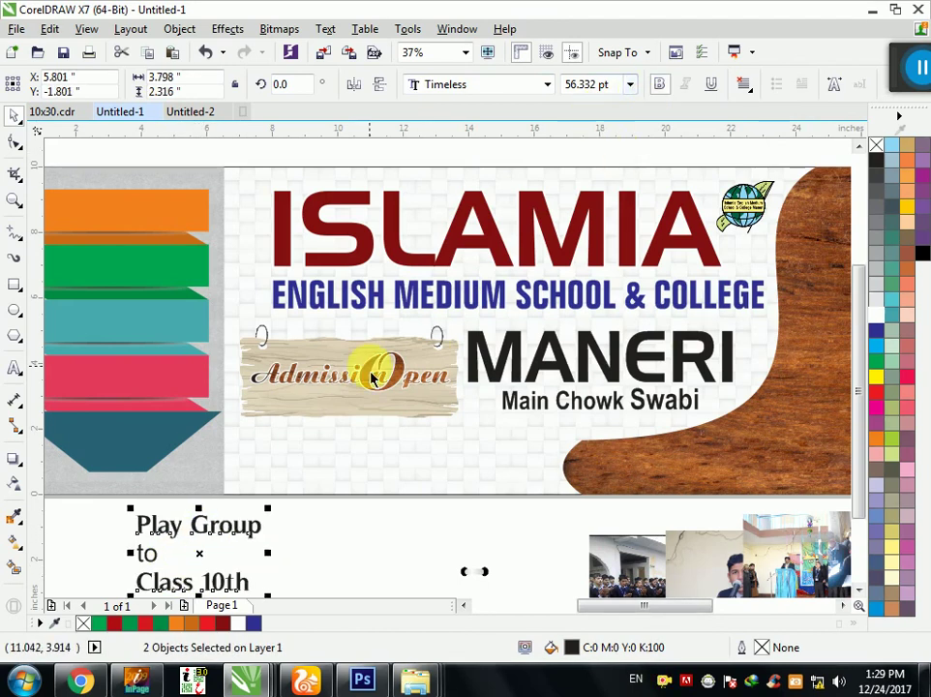
Step: Enlarge Play Group and Class 10th (about 84 pt) and move them onto the banner below Admission Open
click(250, 545)
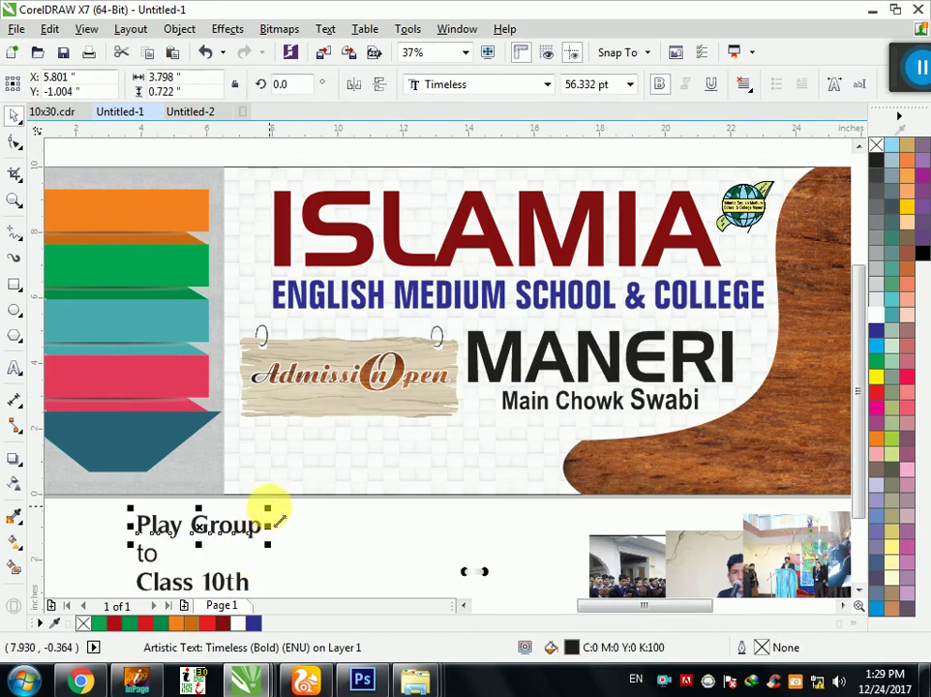
drag(269, 505, 323, 484)
click(242, 578)
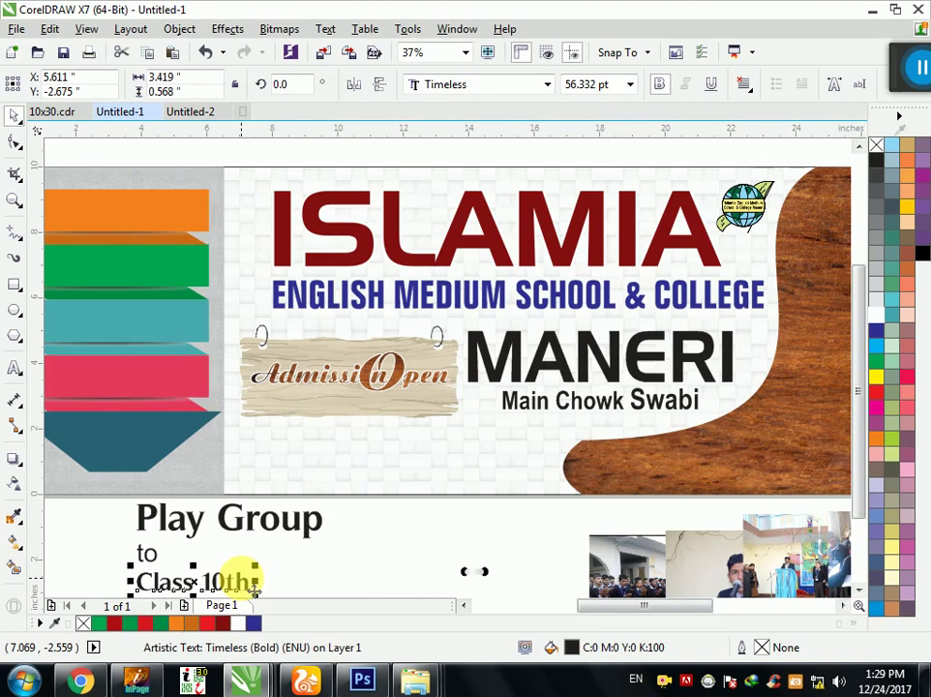
drag(254, 567, 311, 556)
drag(242, 539, 344, 463)
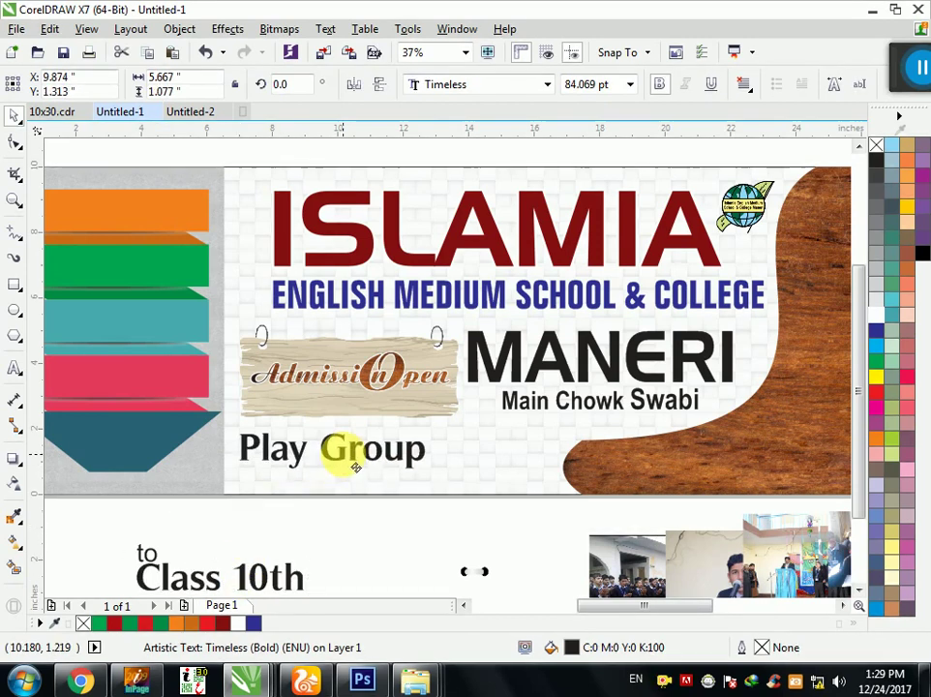
mouse_move(293, 591)
mouse_down()
mouse_move(508, 501)
mouse_move(523, 486)
mouse_move(539, 491)
mouse_up()
Step: Nudge Class 10th into place and put 'to' between Play Group and Class 10th
scroll(436, 455, up, 2)
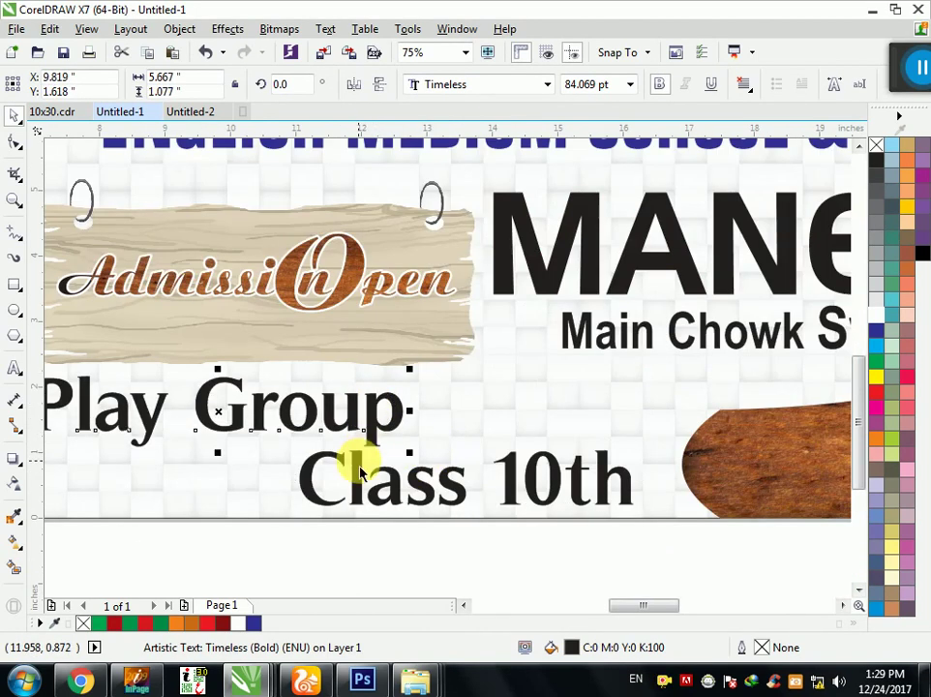
scroll(357, 462, up, 2)
click(360, 437)
drag(360, 437, 349, 429)
scroll(421, 536, down, 2)
scroll(423, 551, down, 2)
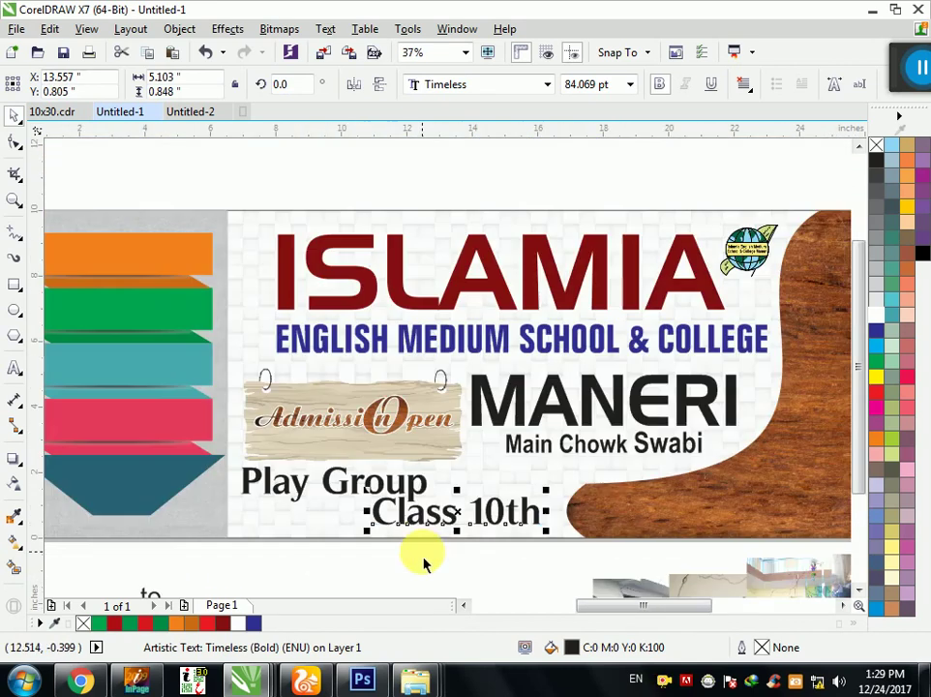
key(Escape)
scroll(424, 557, down, 2)
drag(284, 586, 390, 547)
Step: Set 'to' in Aristocrat, enlarge it to about 74 pt, and tuck it before Class 10th
drag(328, 520, 451, 576)
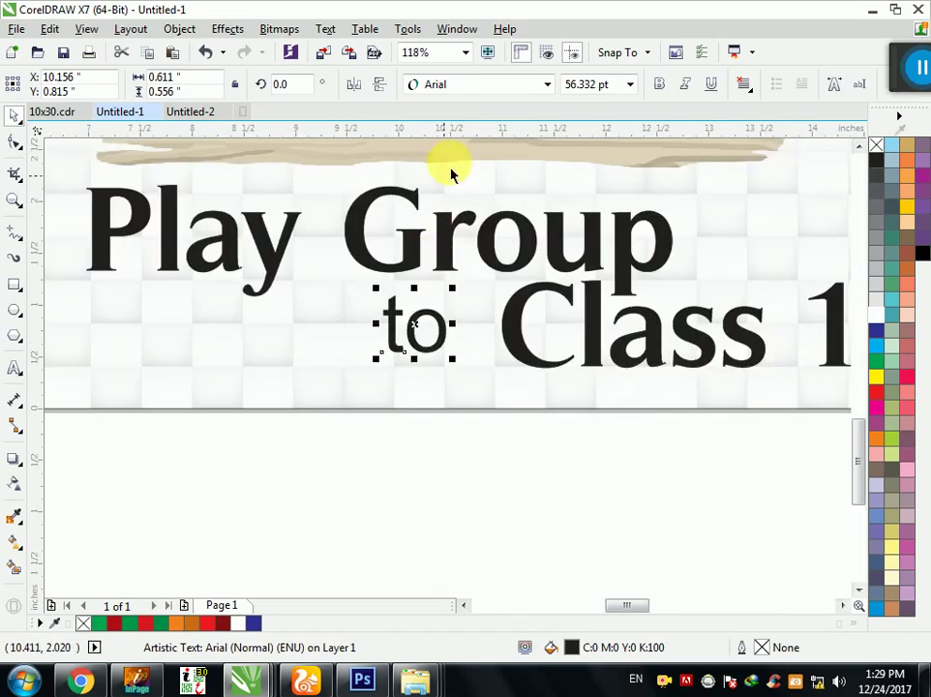
click(474, 83)
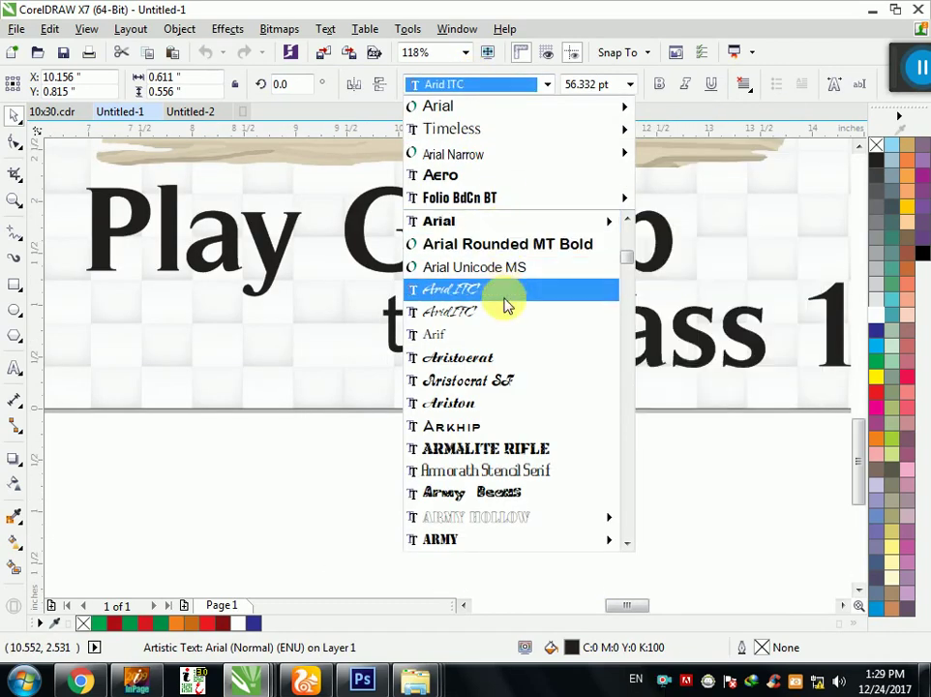
click(503, 360)
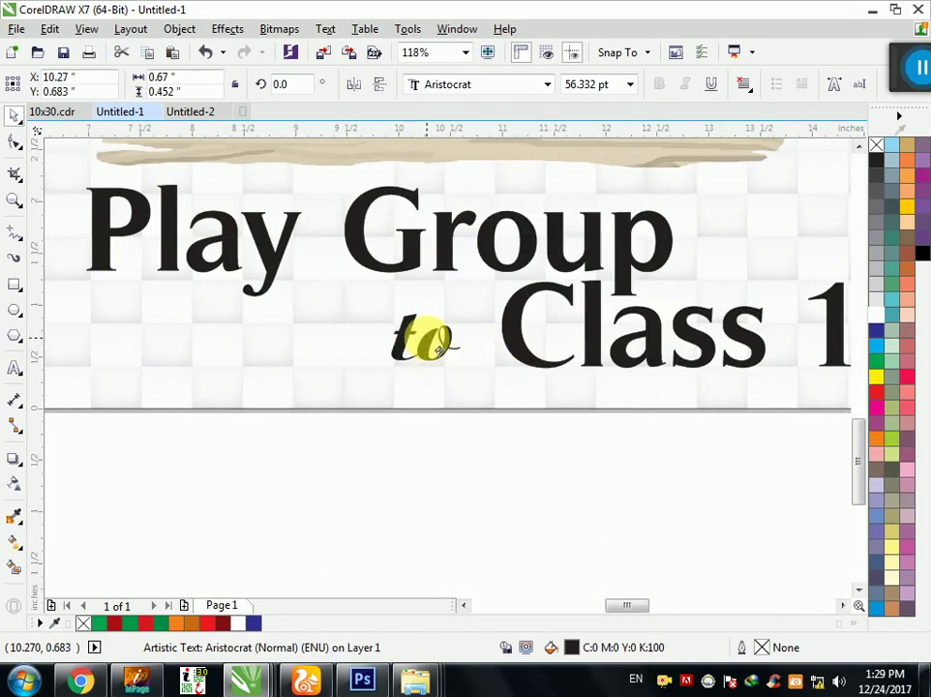
mouse_move(385, 366)
mouse_down()
mouse_move(406, 367)
mouse_move(437, 347)
mouse_up()
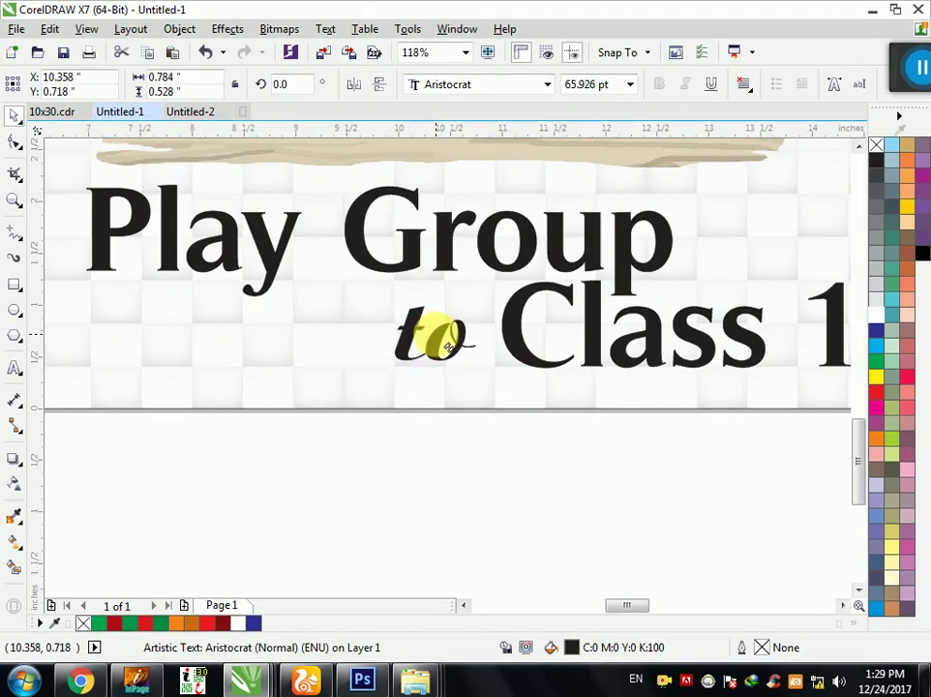
drag(385, 370, 387, 387)
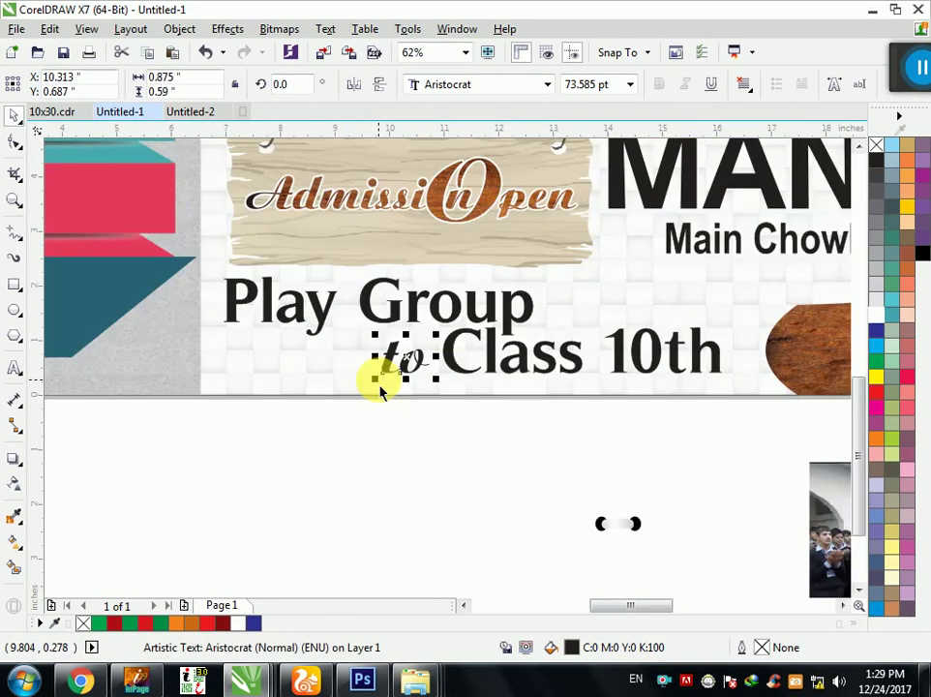
click(447, 341)
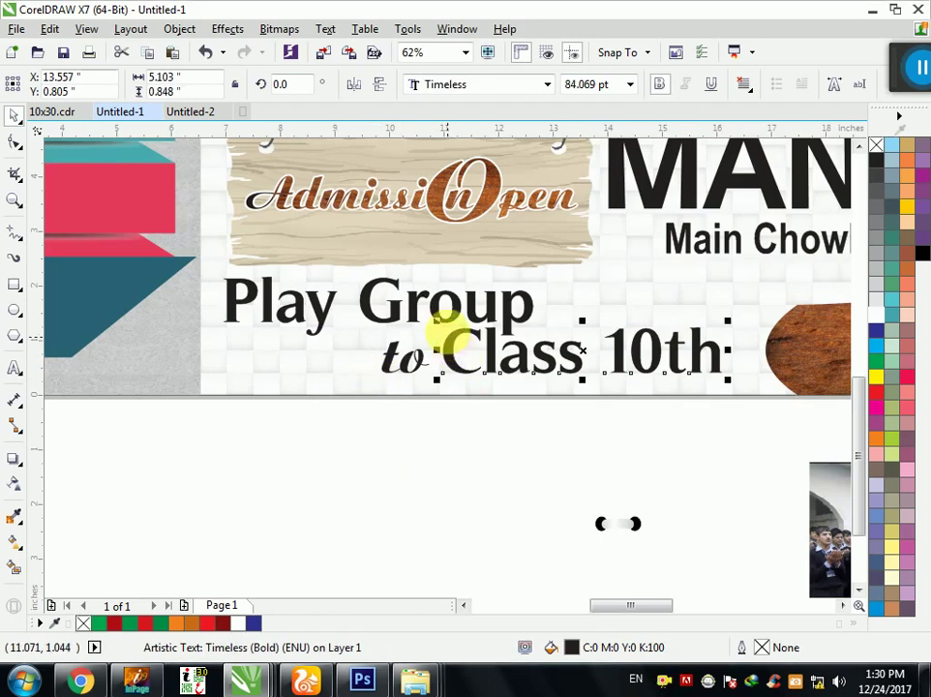
Step: Fill Play Group and Class 10th navy blue with an 8 pt rounded-corner white outline
shift+click(449, 322)
click(876, 328)
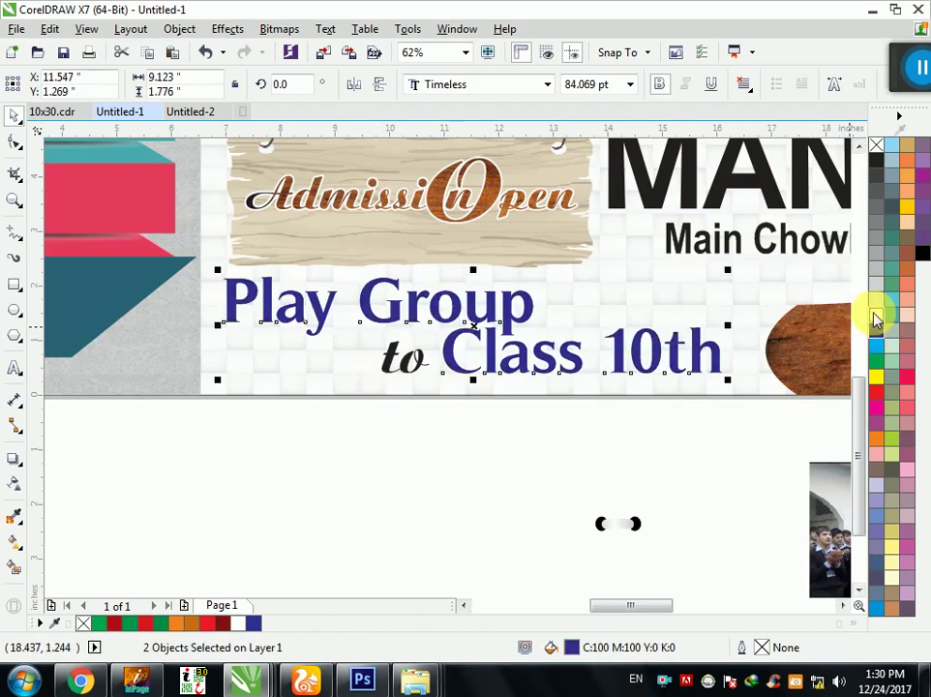
key(F12)
text(10)
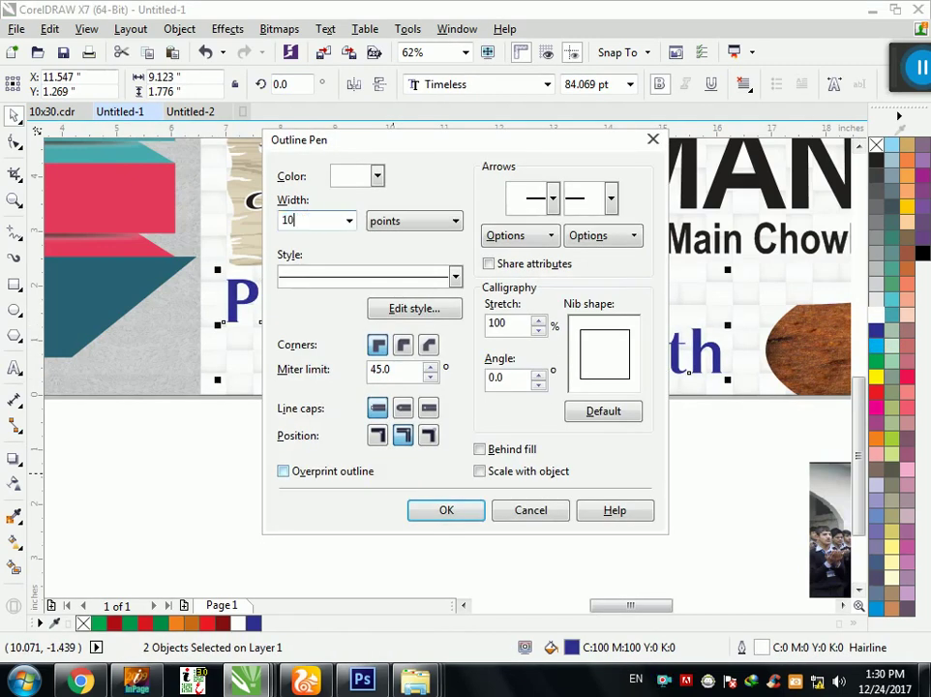
click(402, 344)
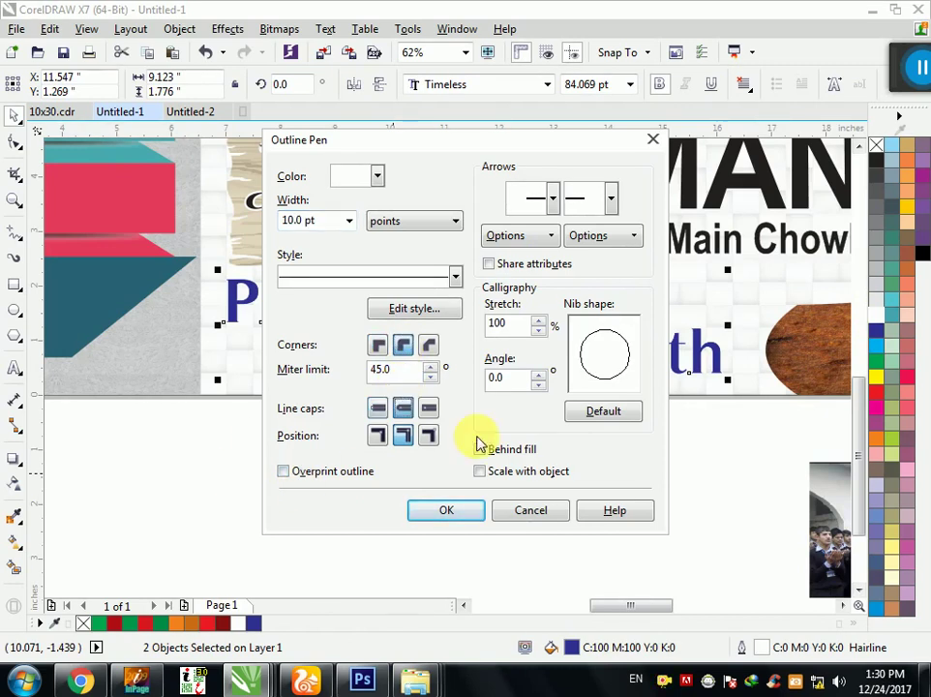
click(446, 510)
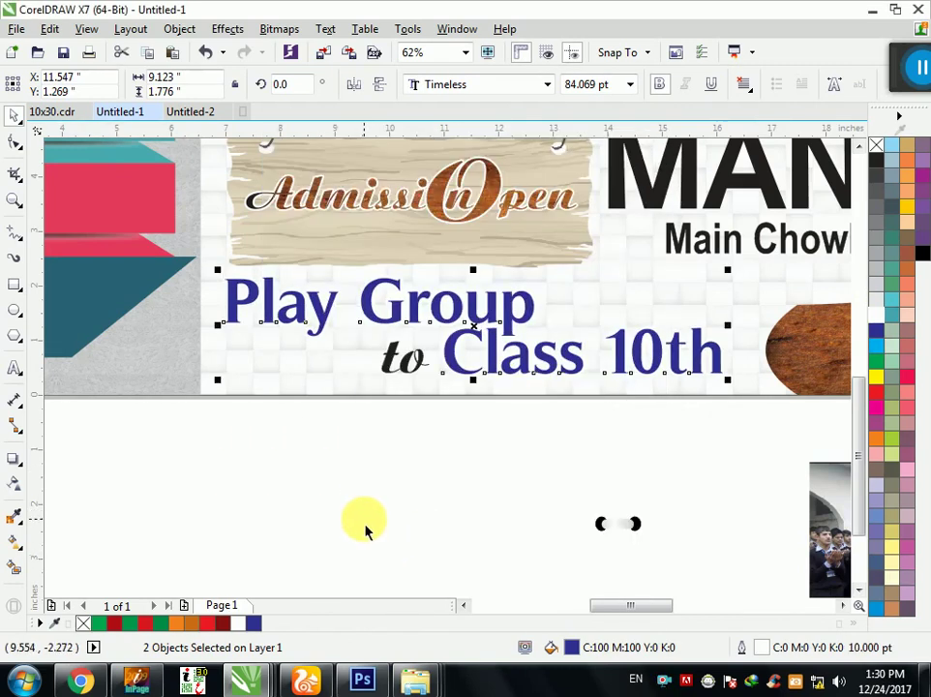
key(F12)
text(8)
key(Return)
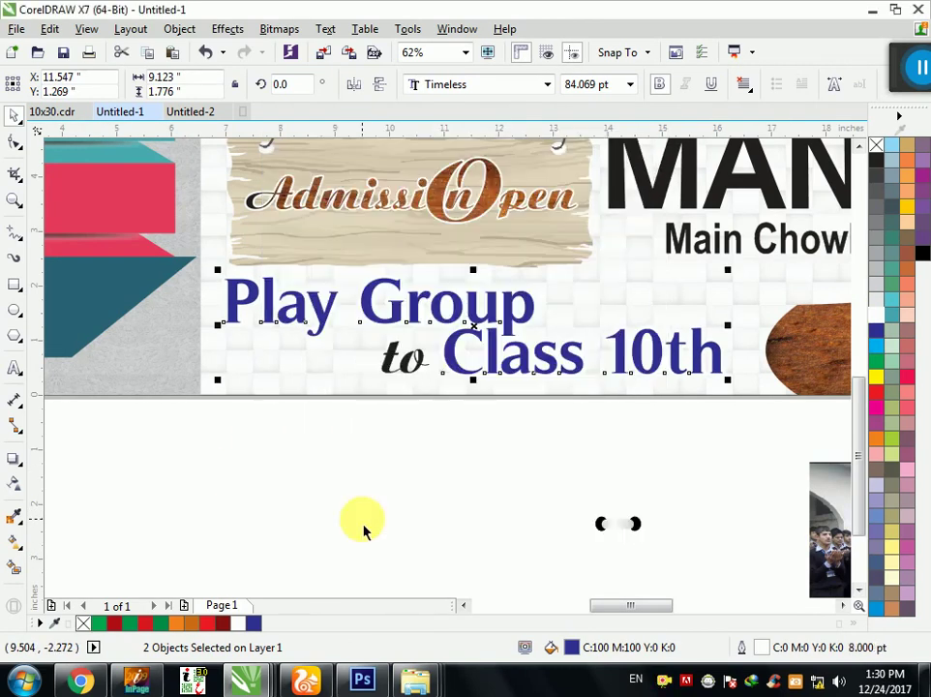
click(400, 357)
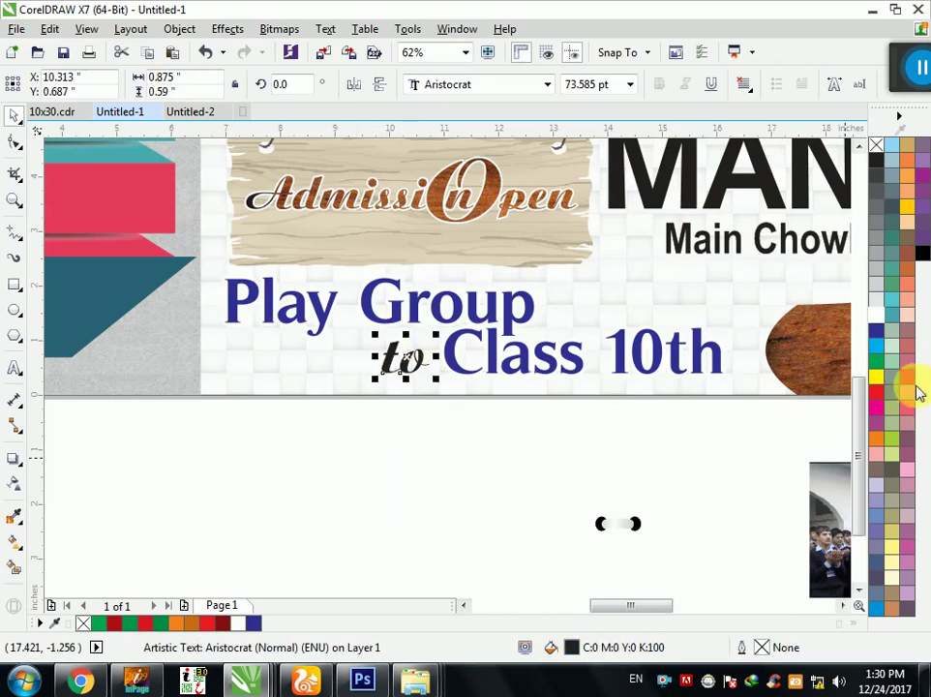
Step: Colour the word 'to' red
click(878, 396)
click(349, 475)
scroll(349, 475, down, 1)
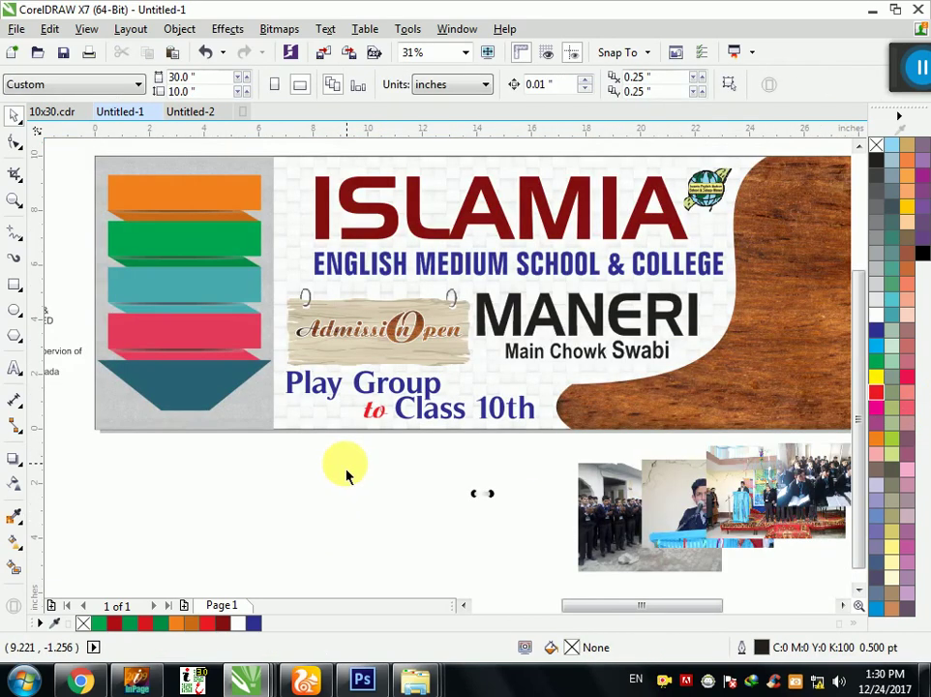
scroll(416, 493, down, 1)
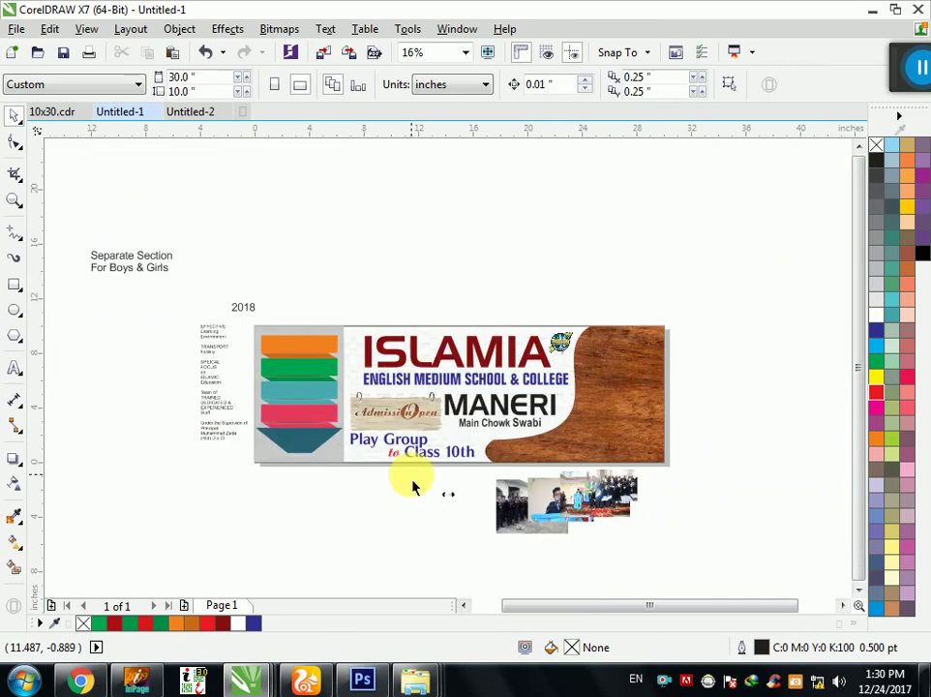
scroll(213, 358, up, 1)
click(211, 351)
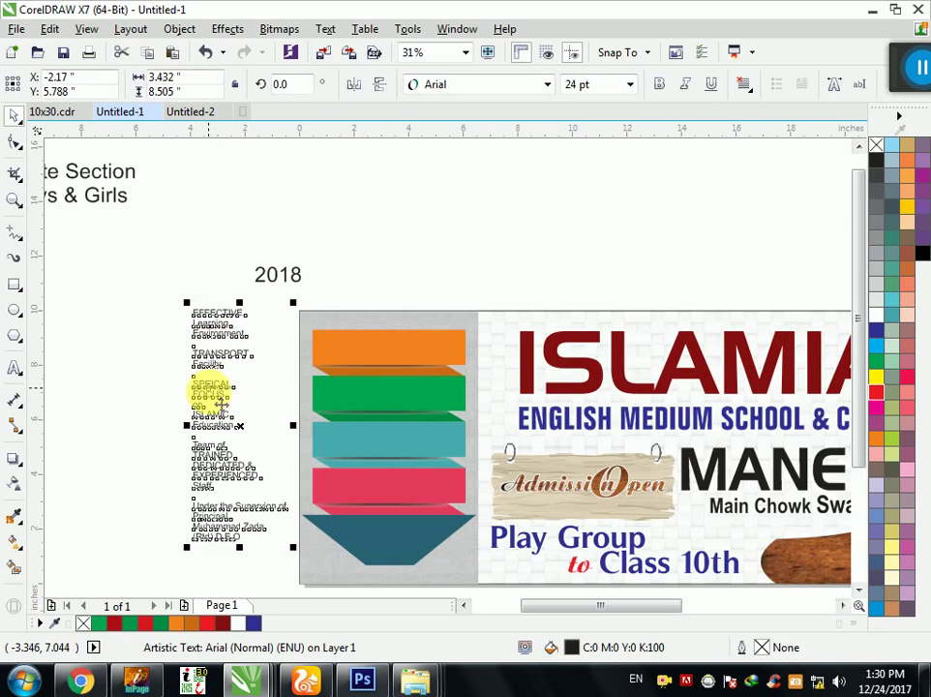
click(237, 292)
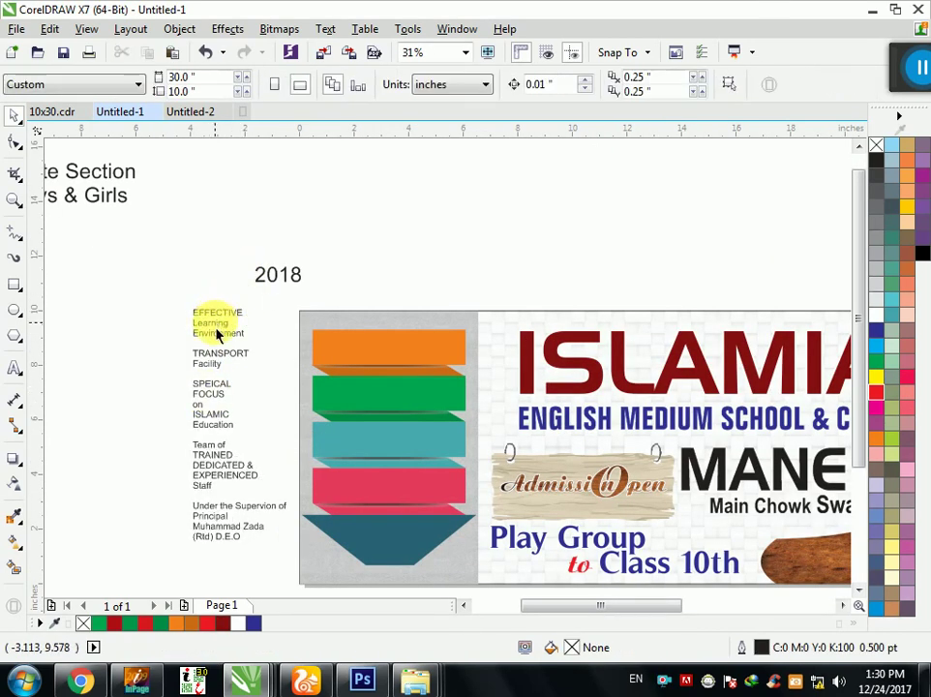
scroll(217, 334, up, 1)
Step: Set the EFFECTIVE heading in the Folio BdCn BT font
click(213, 307)
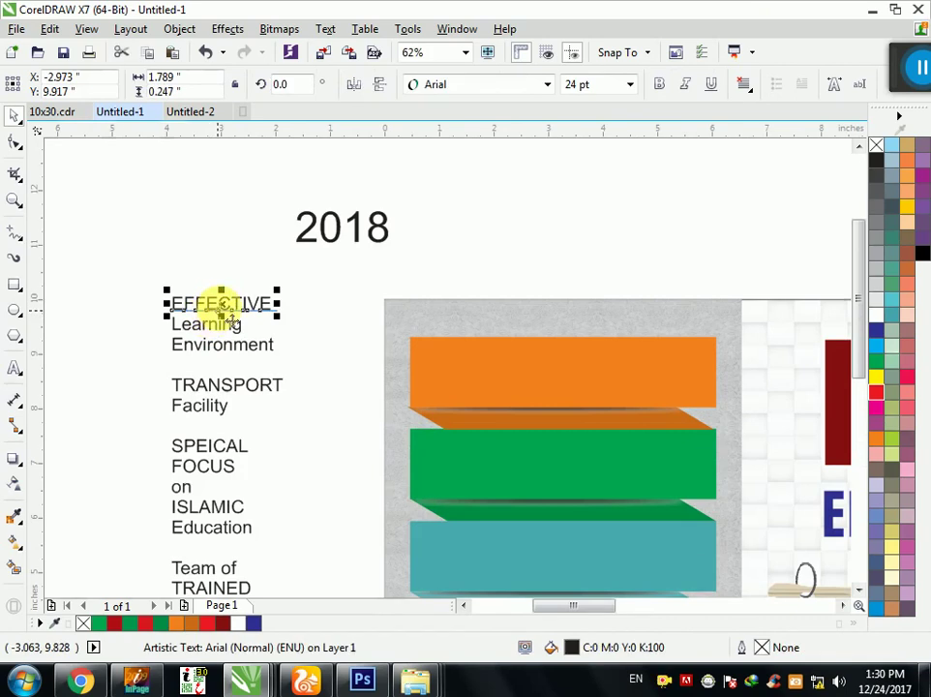
click(468, 86)
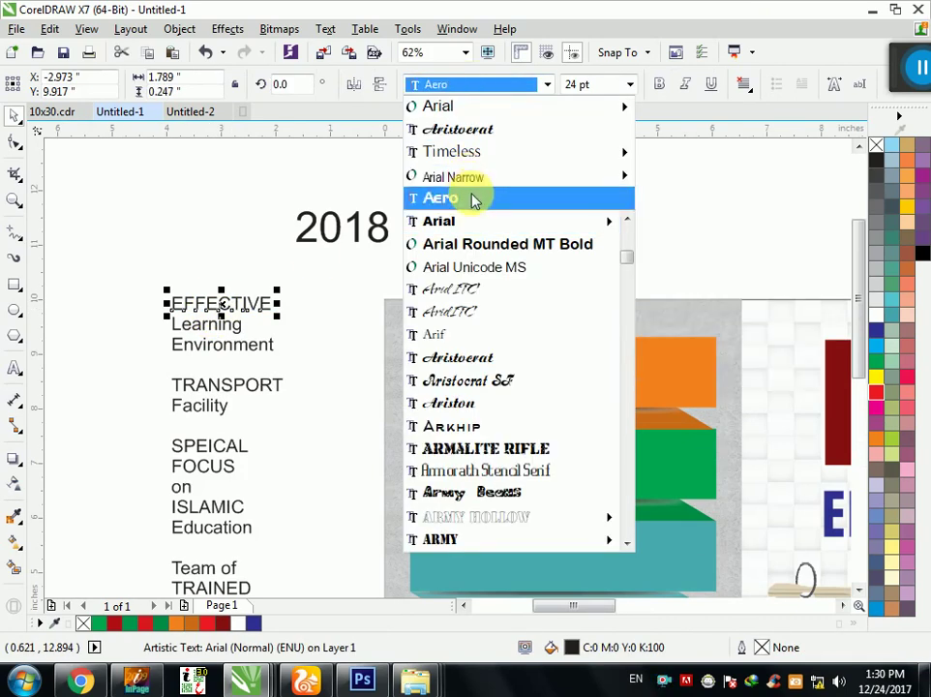
click(469, 197)
click(510, 89)
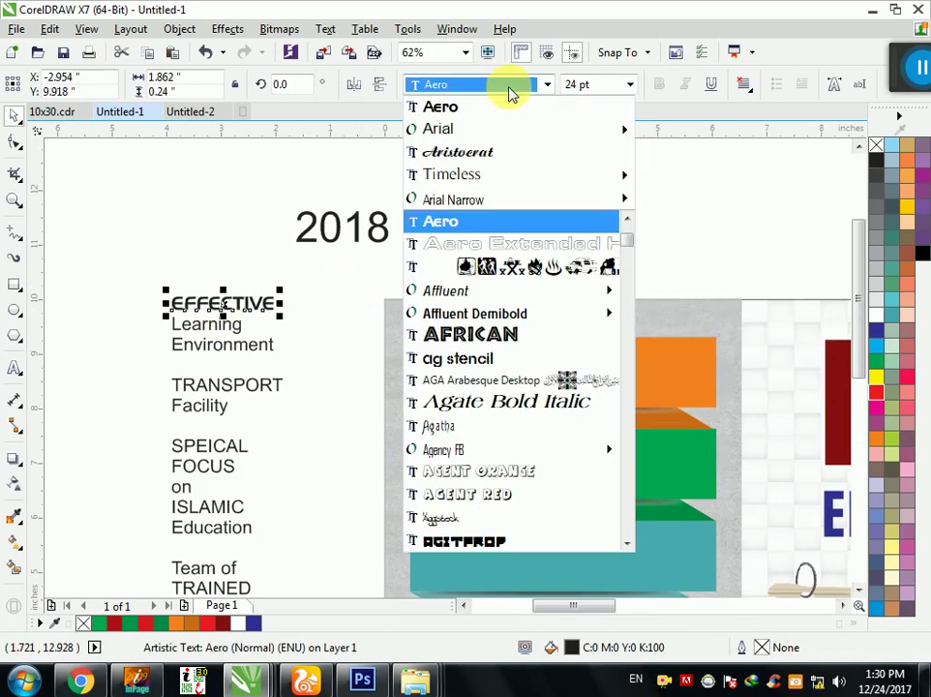
text(Folio BdCn BT)
key(Down)
key(Return)
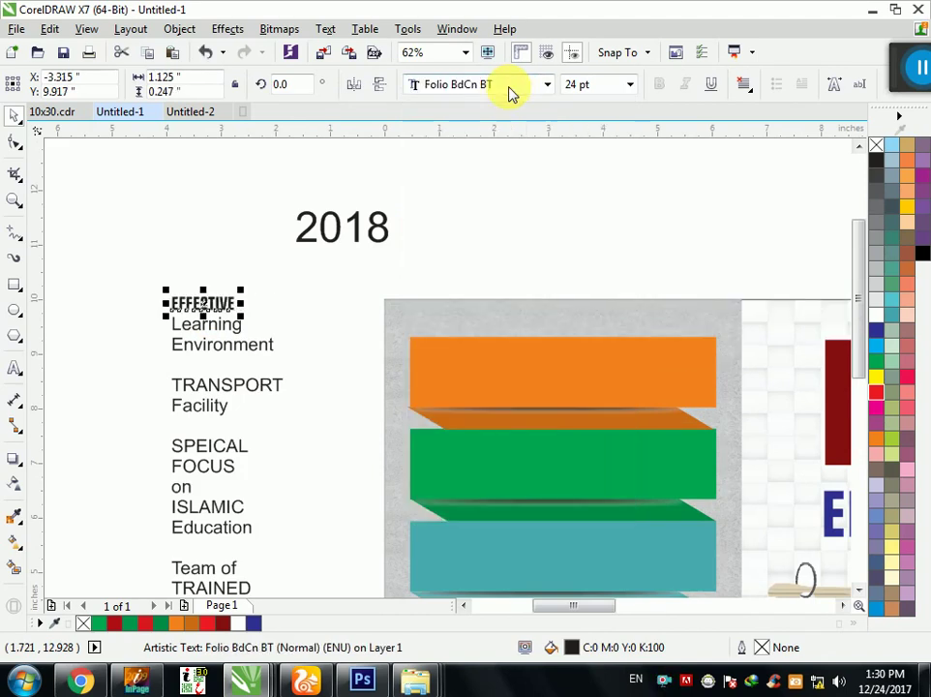
Step: Move EFFECTIVE onto the orange band and enlarge it to about 67 pt
drag(215, 306, 466, 377)
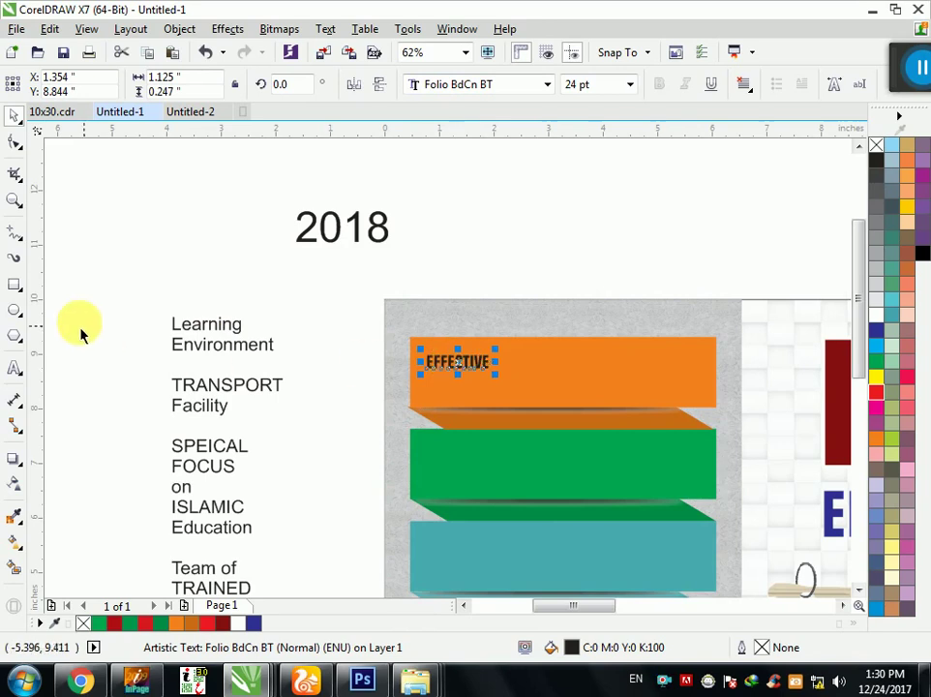
drag(495, 375, 534, 380)
drag(553, 433, 605, 463)
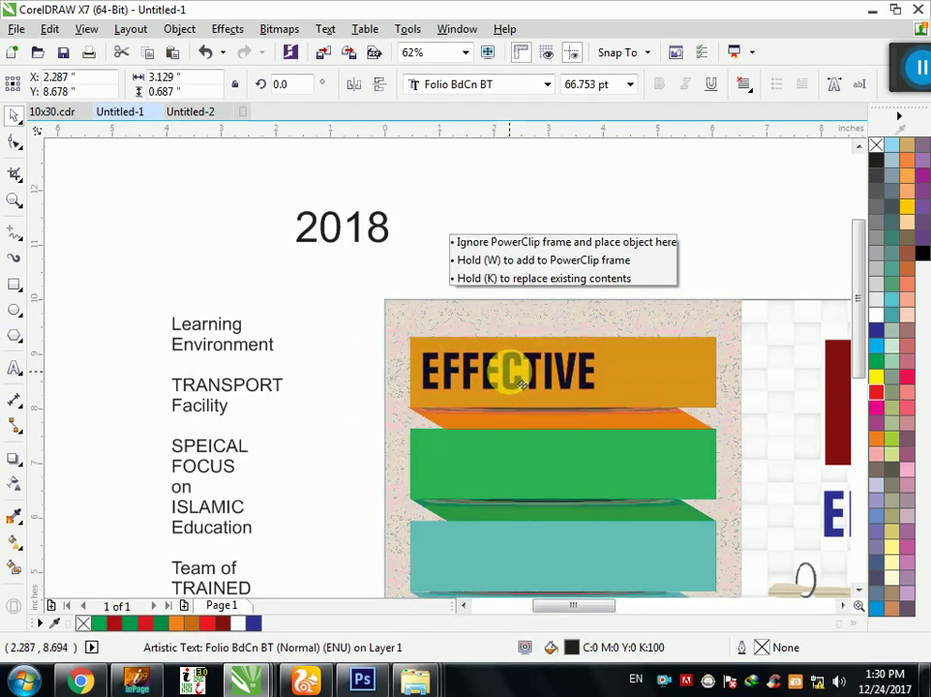
drag(531, 391, 527, 389)
click(619, 456)
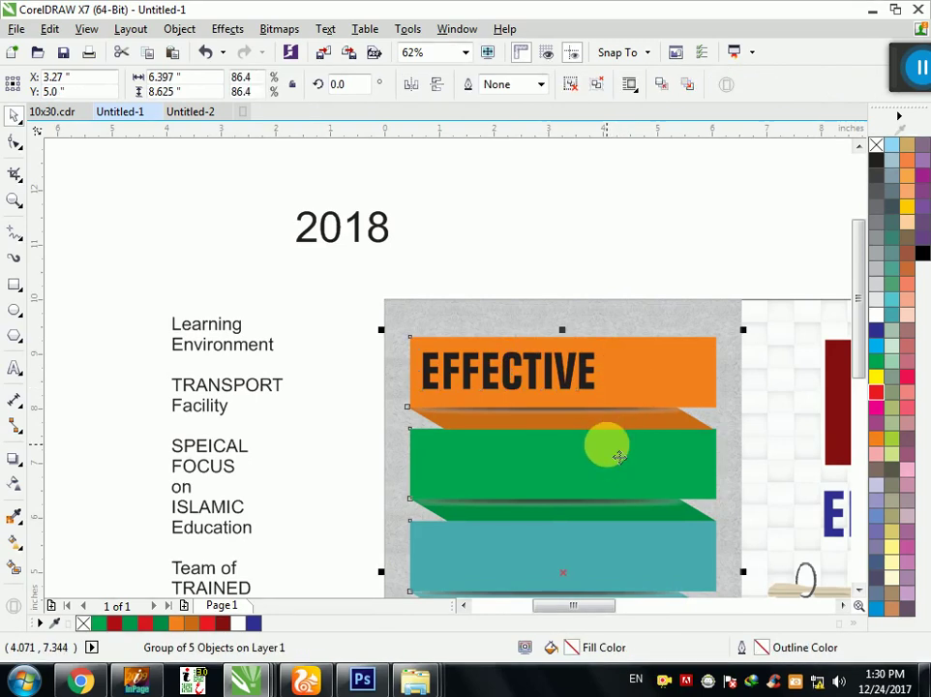
click(489, 375)
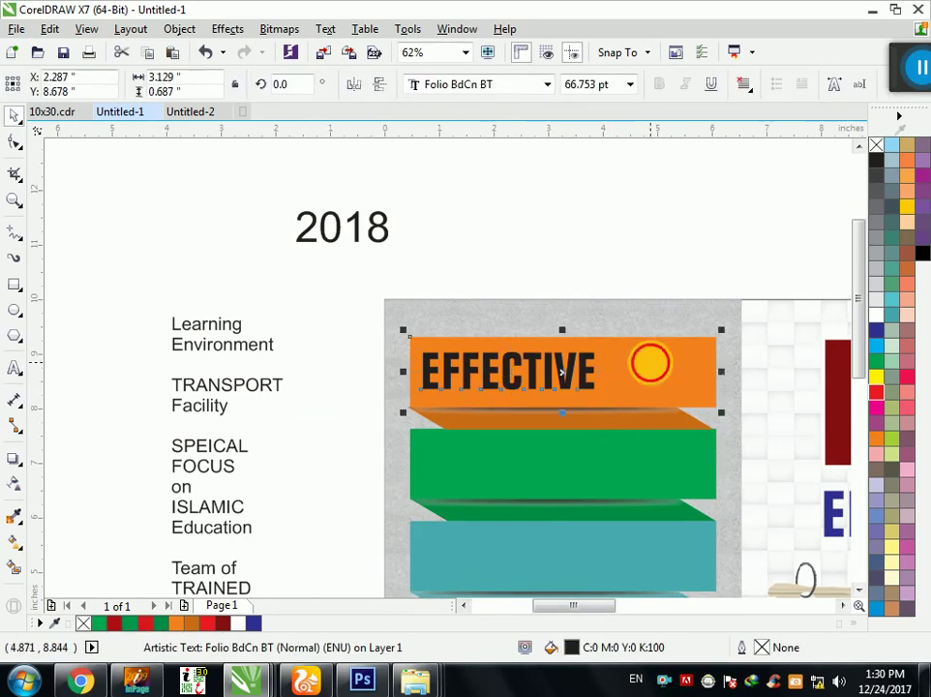
shift+click(657, 376)
click(574, 385)
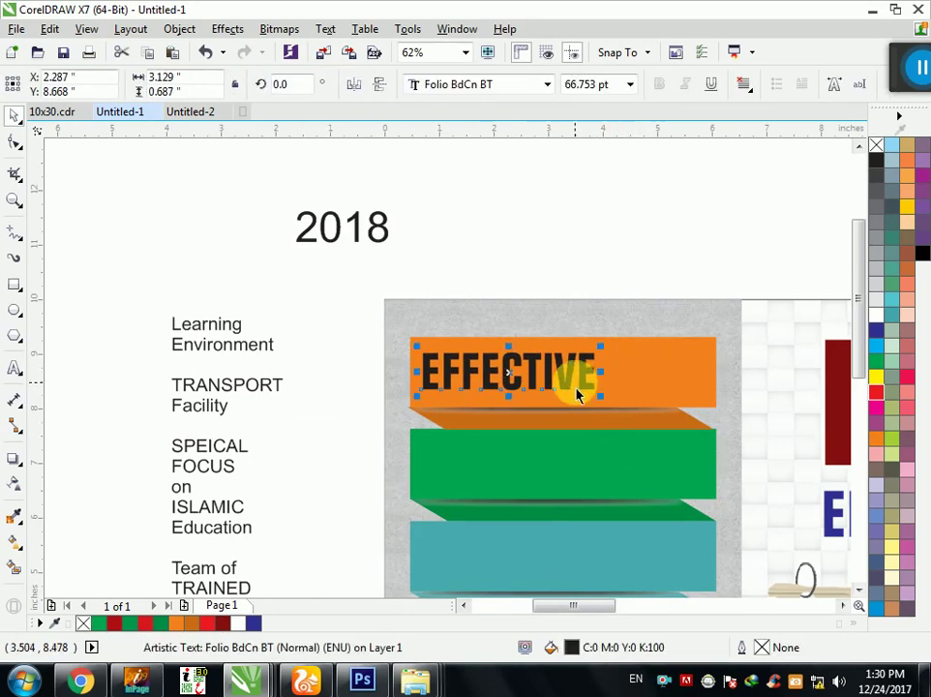
Step: Set Learning Environment in Arial Narrow and place it on the orange band at about 28 pt
click(224, 329)
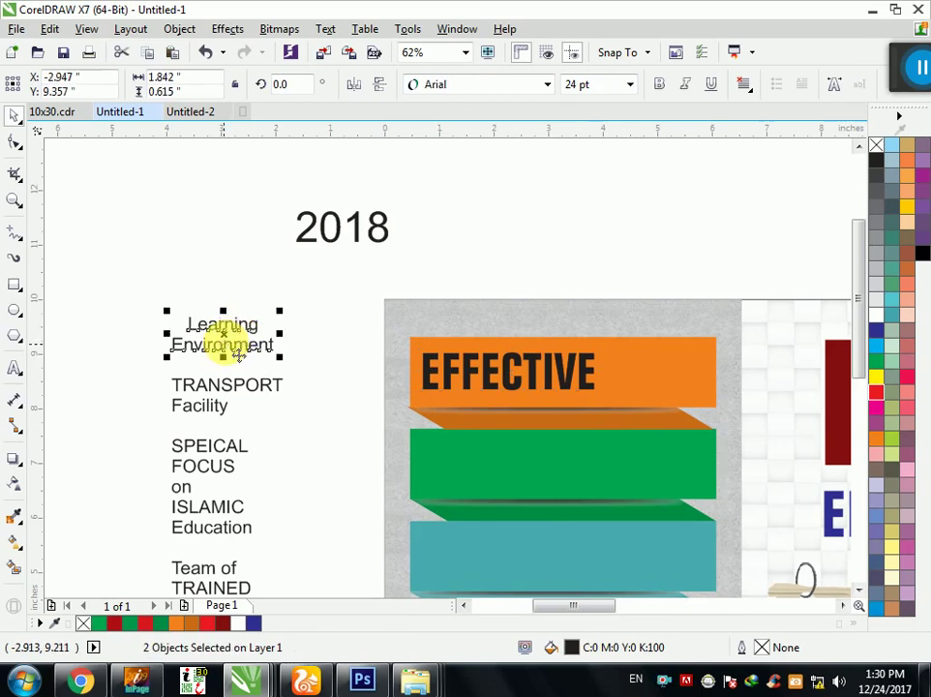
click(491, 86)
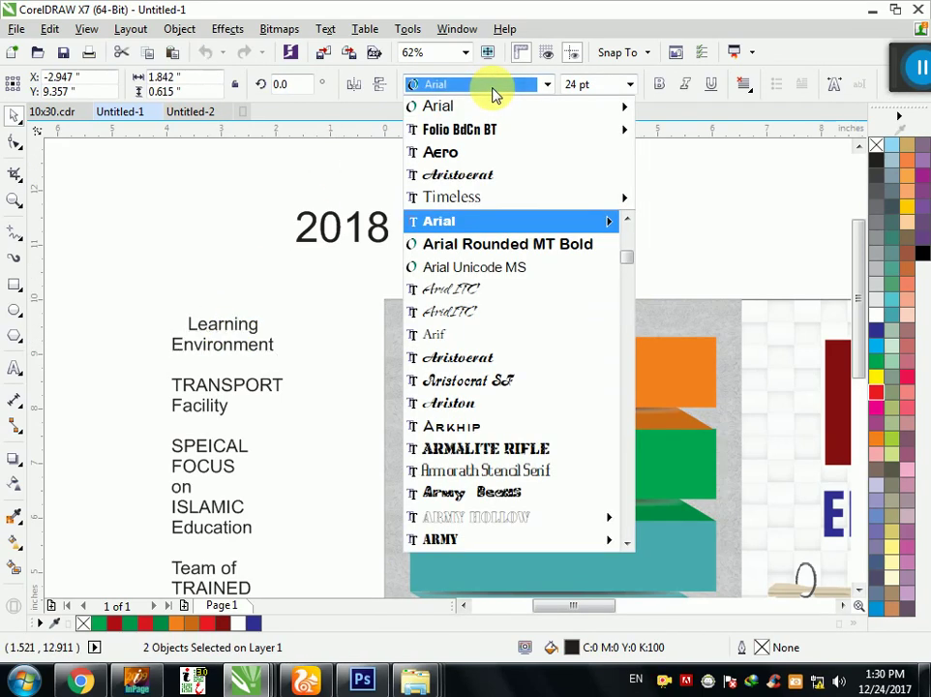
click(656, 152)
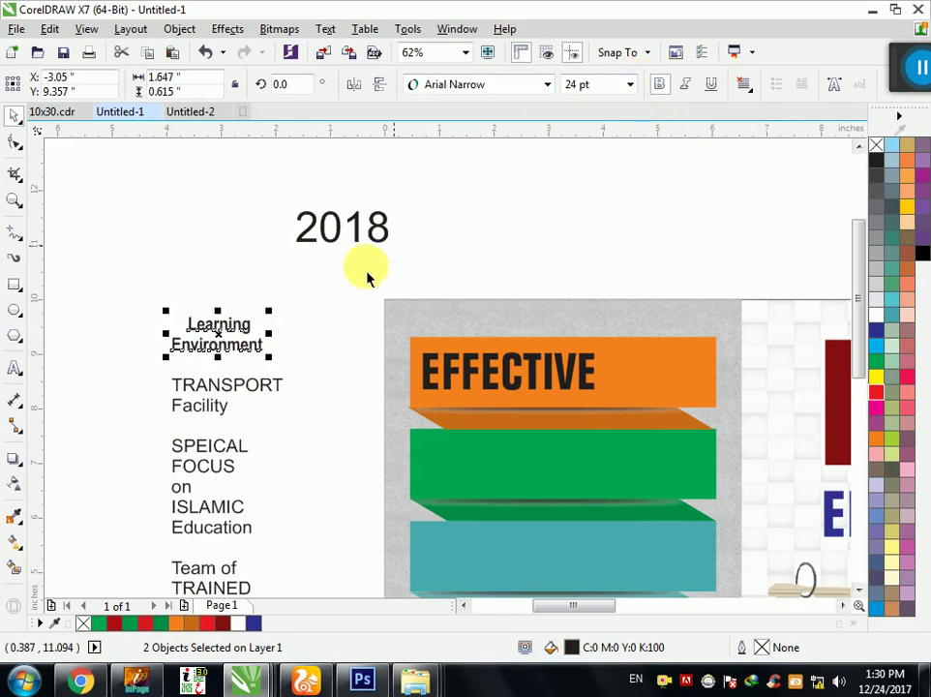
drag(226, 327, 666, 393)
scroll(702, 350, up, 2)
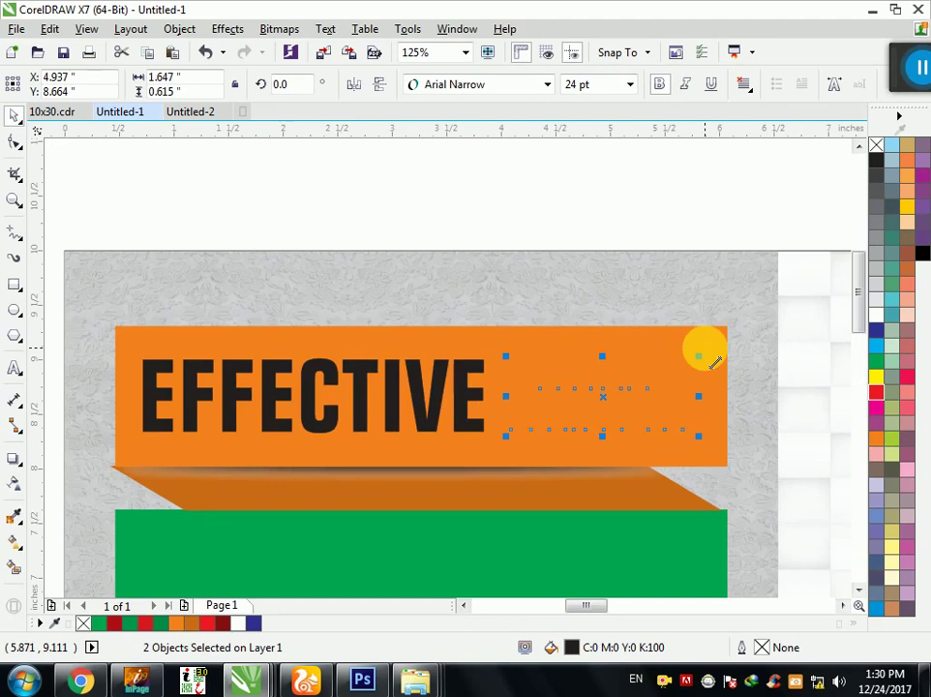
drag(697, 356, 718, 347)
drag(505, 436, 495, 440)
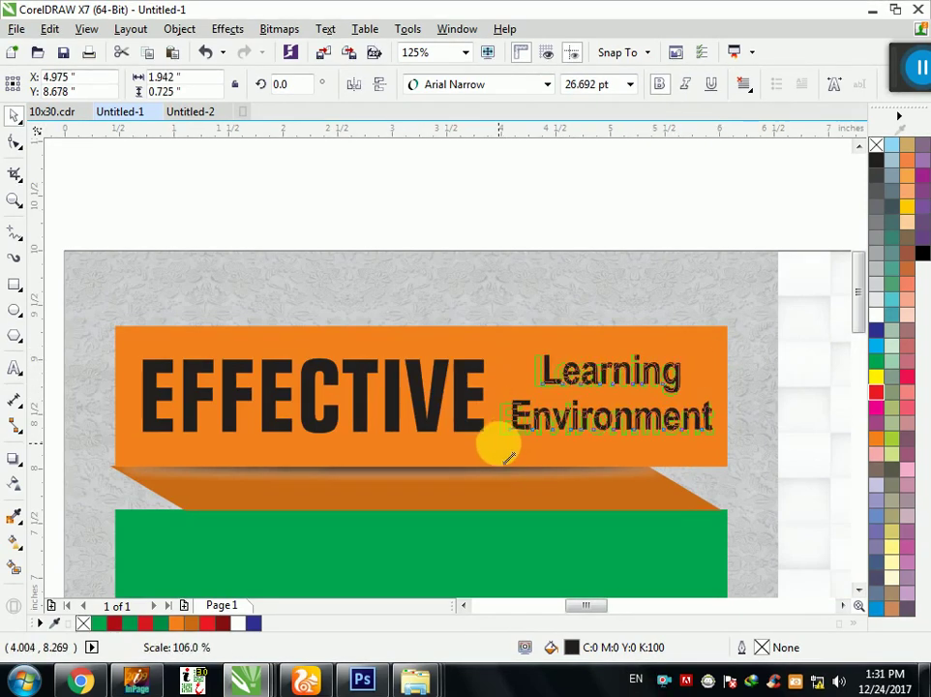
Step: Narrow EFFECTIVE to make room beside it and fill it white
click(462, 395)
drag(487, 395, 476, 387)
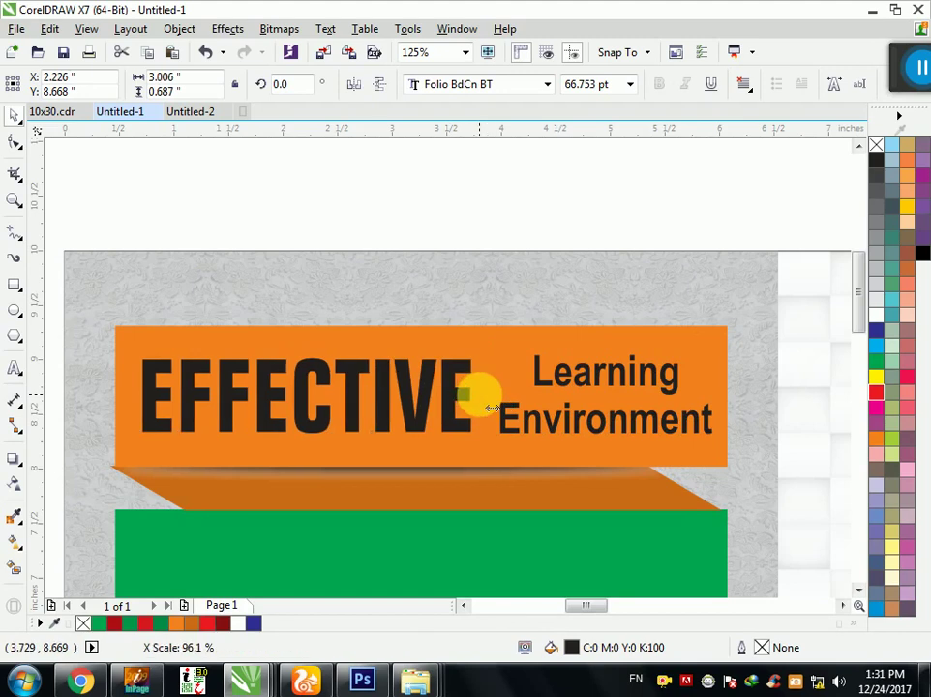
scroll(474, 377, down, 2)
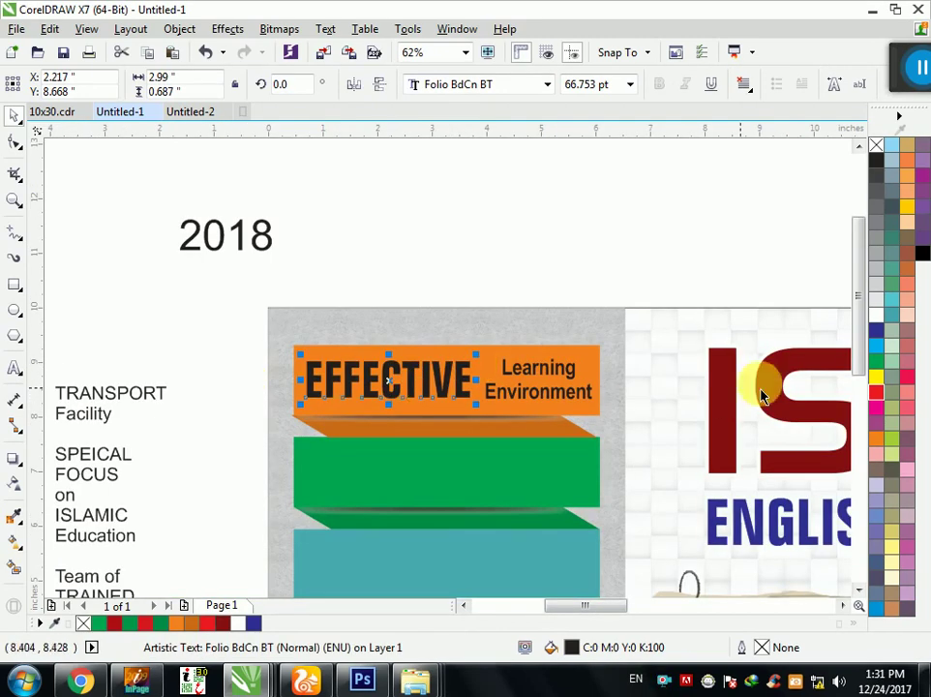
click(877, 324)
click(534, 396)
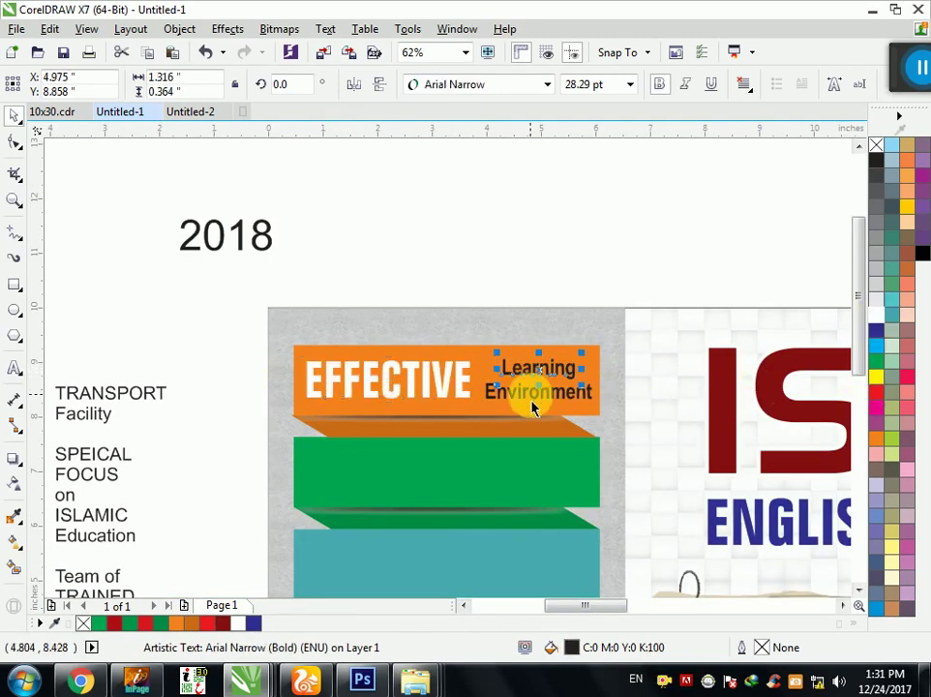
click(192, 411)
scroll(263, 360, down, 2)
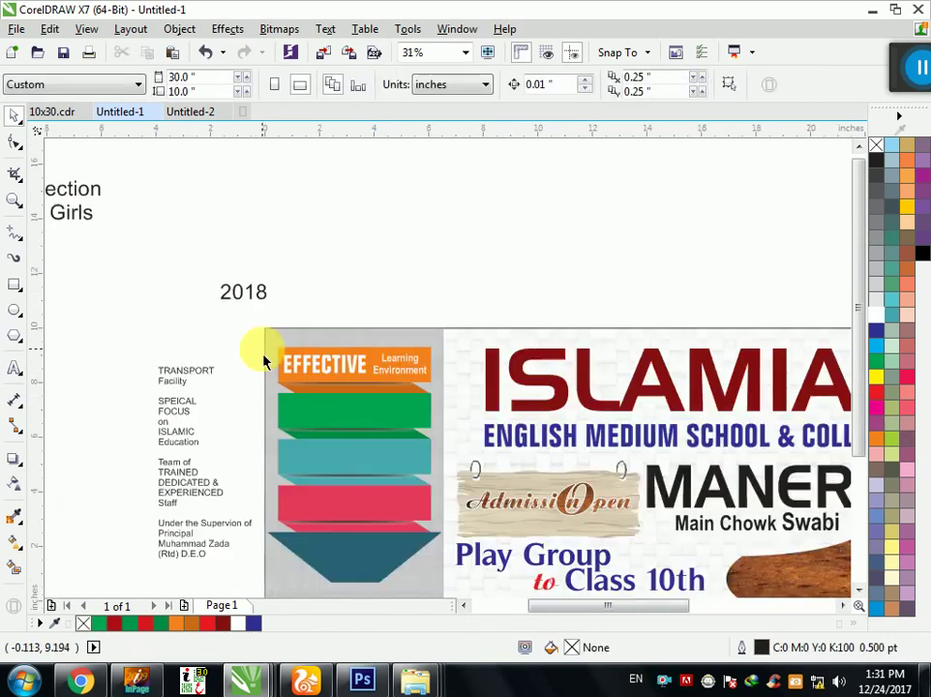
Step: Apply Folio BdCn BT to TRANSPORT and set EFFECTIVE to 67 pt
scroll(190, 380, up, 1)
click(185, 374)
click(467, 85)
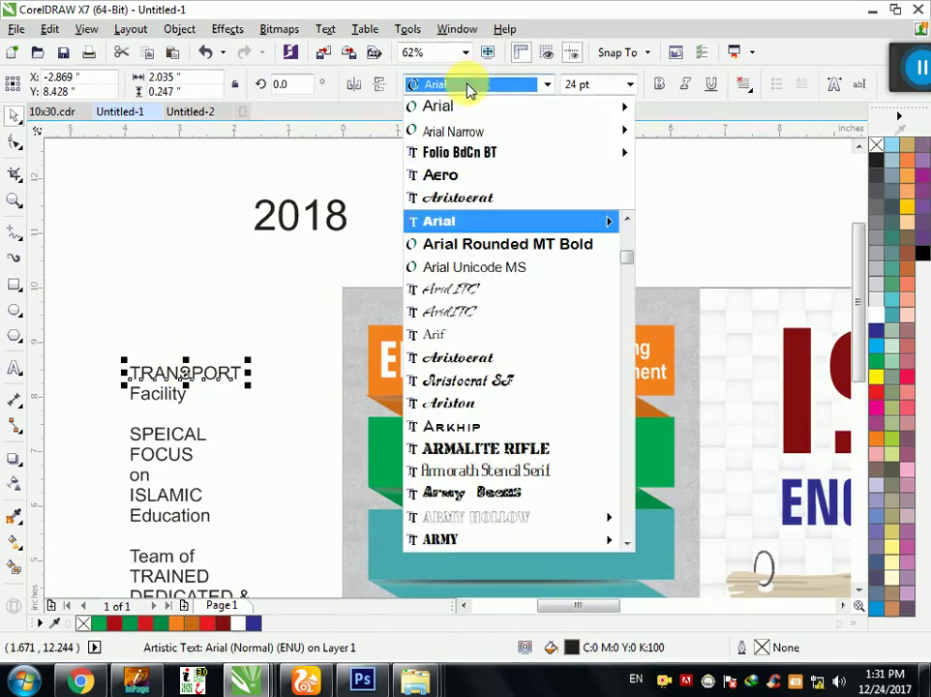
click(486, 150)
click(439, 360)
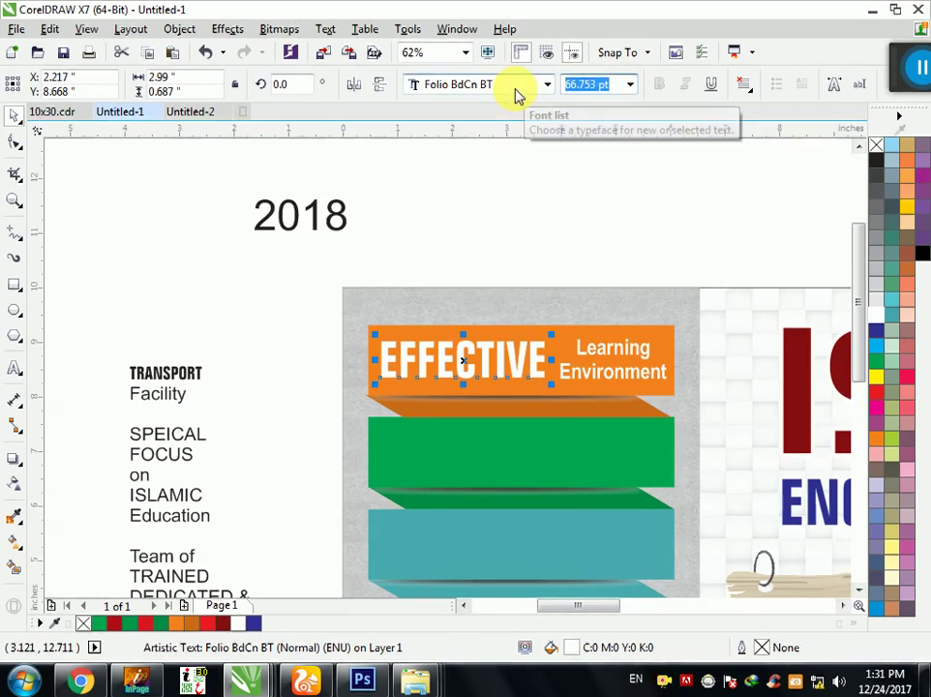
text(67)
key(Return)
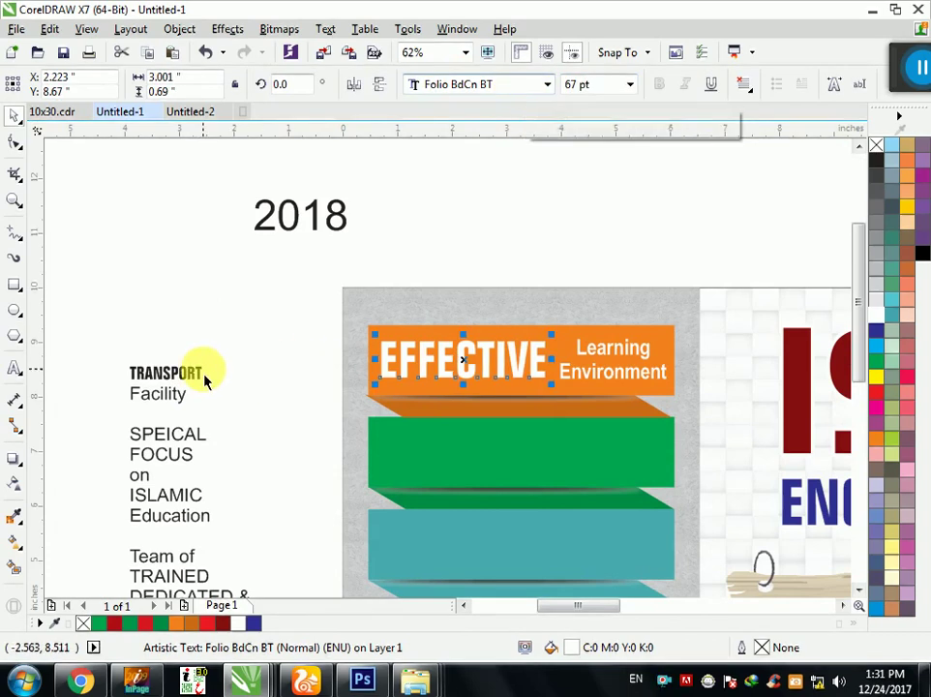
Step: Set TRANSPORT to 67 pt in Folio BdCn BT
click(199, 375)
click(481, 87)
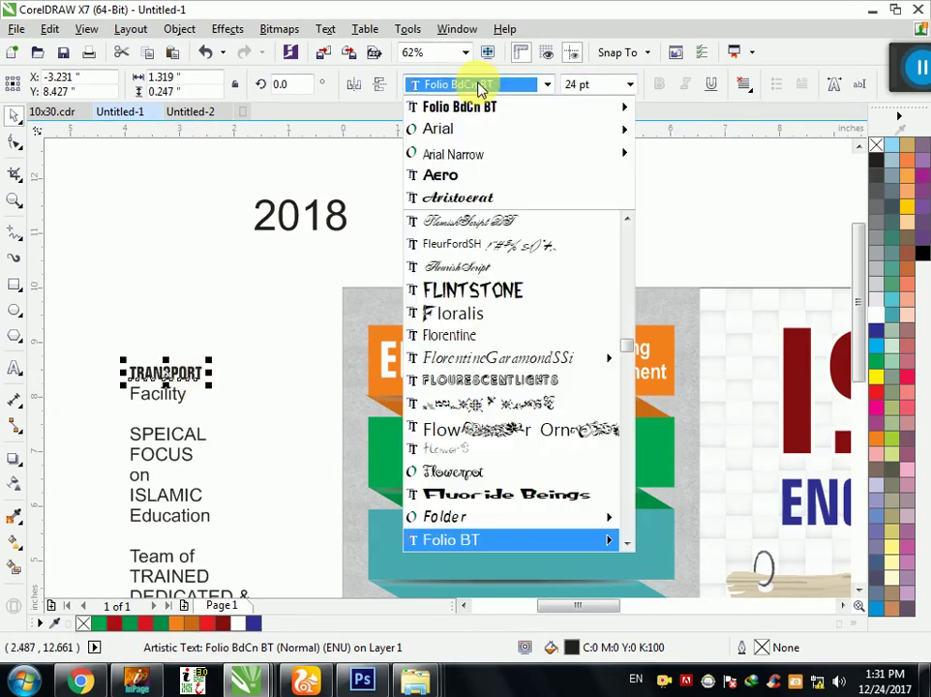
click(595, 84)
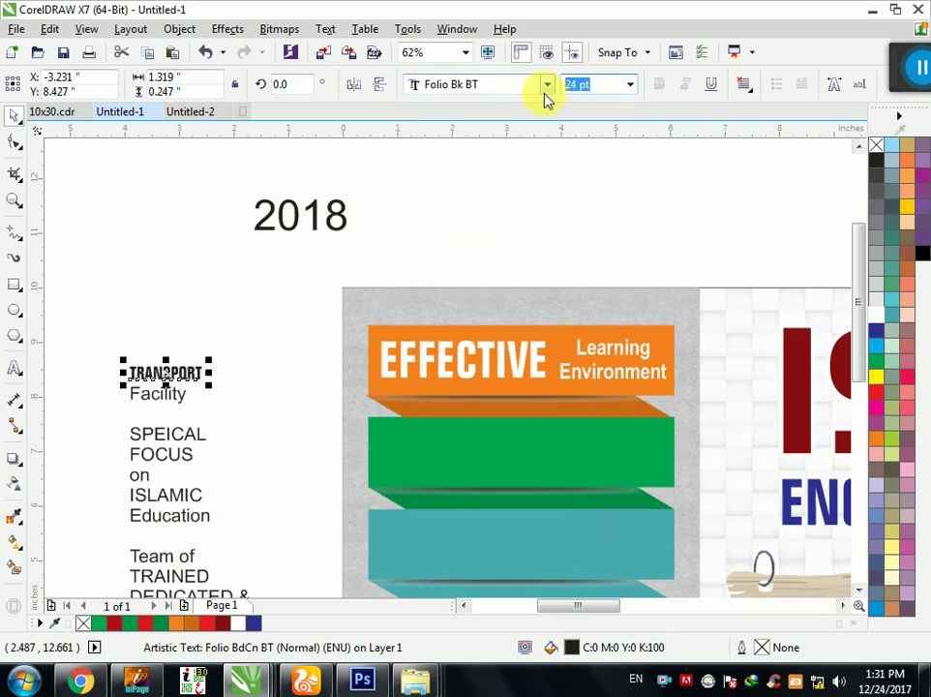
text(67)
key(Return)
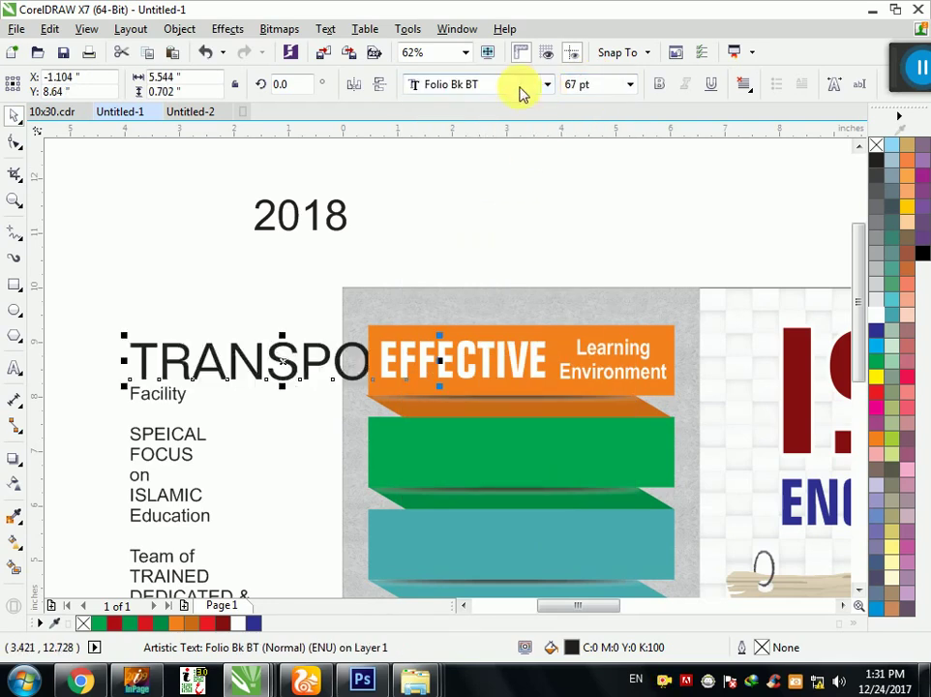
click(513, 84)
click(544, 141)
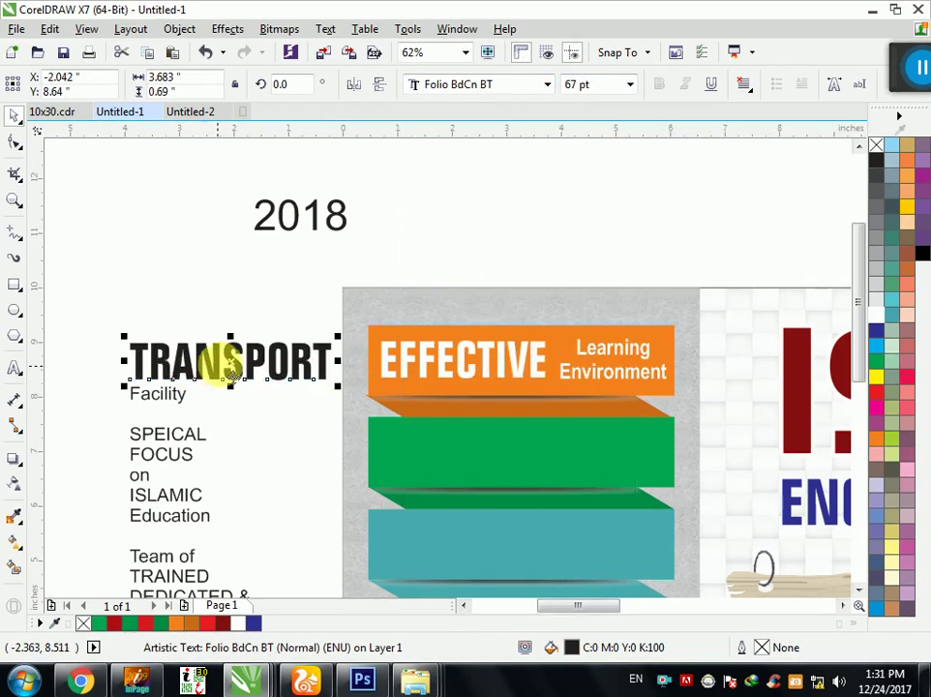
Step: Bring TRANSPORT in front of the green band and shift it left
click(451, 451)
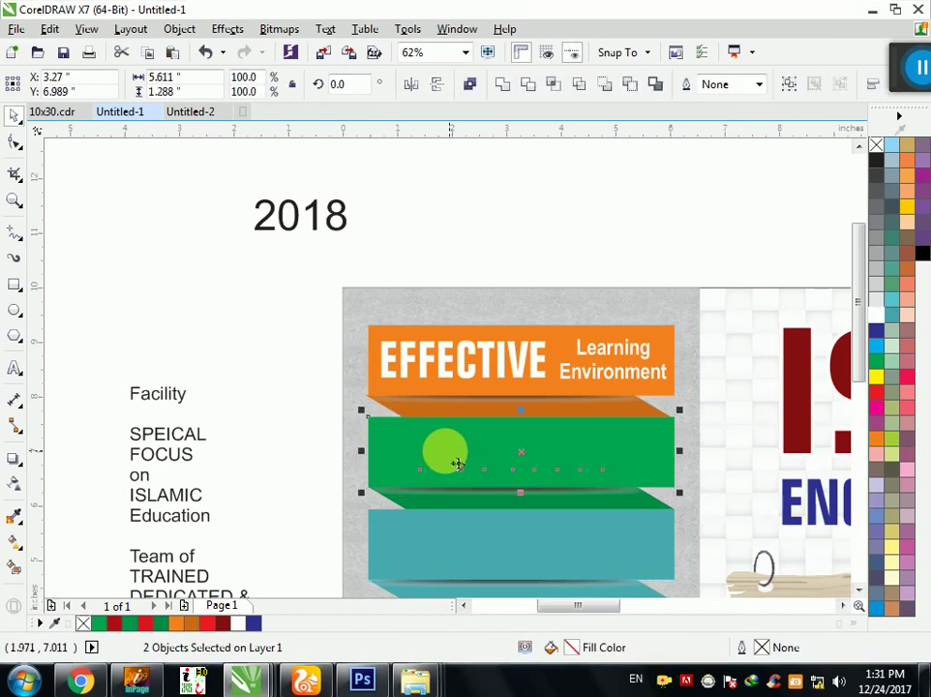
alt+click(436, 429)
key(shift+Page_Up)
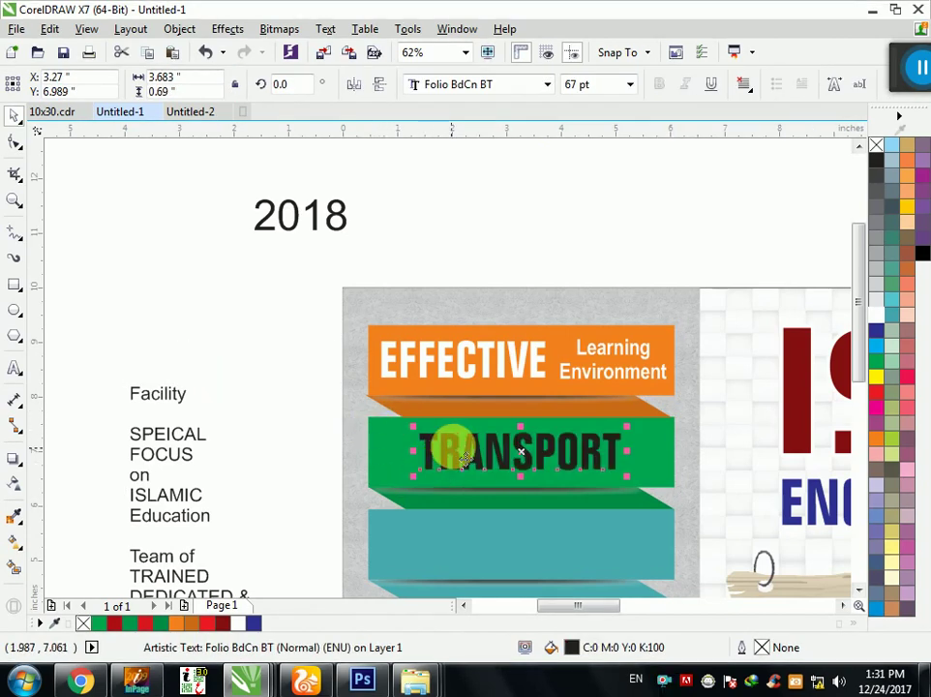
drag(463, 459, 426, 457)
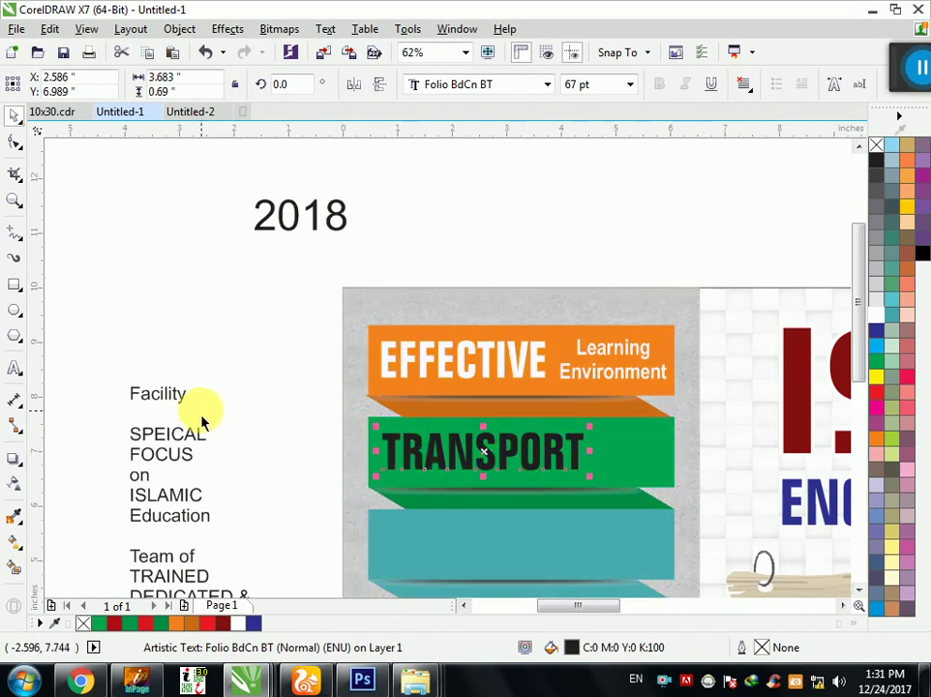
Step: Place Facility beside TRANSPORT on the green band in bold Arial Narrow, about 28.6 pt
drag(184, 407, 654, 463)
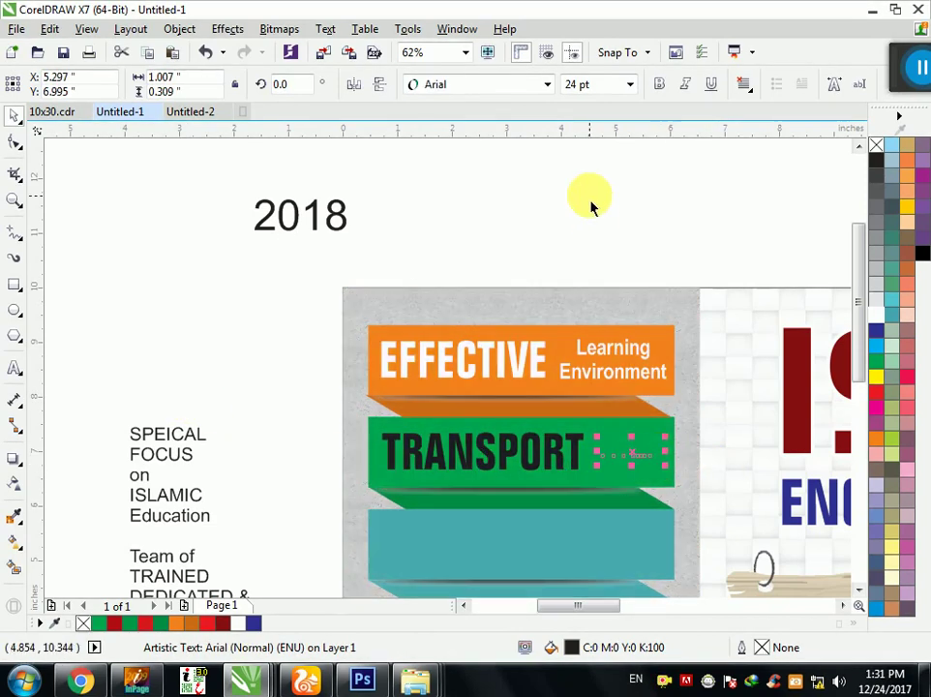
click(487, 83)
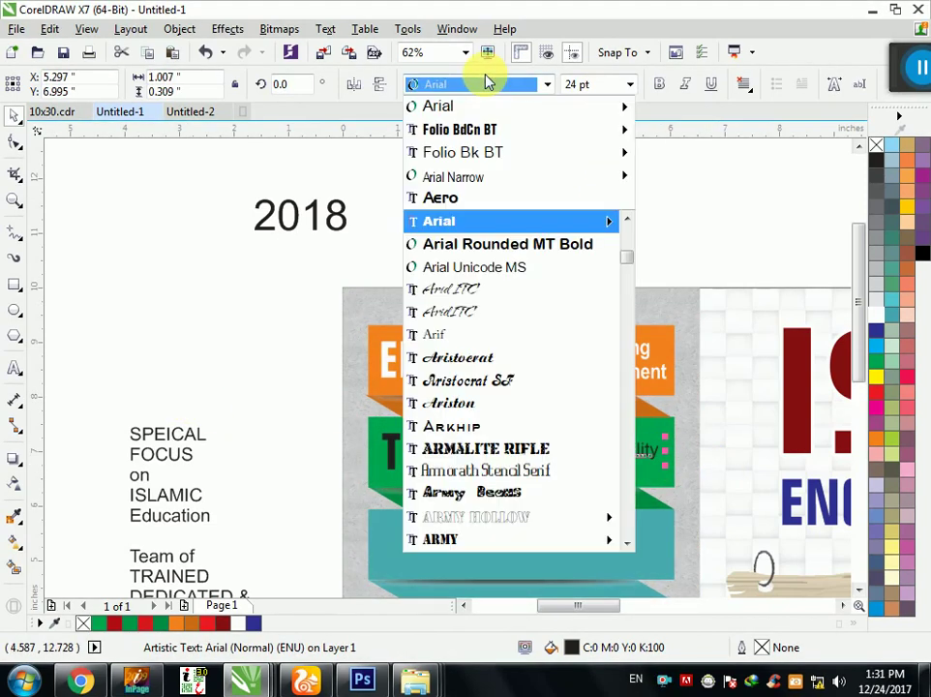
click(648, 150)
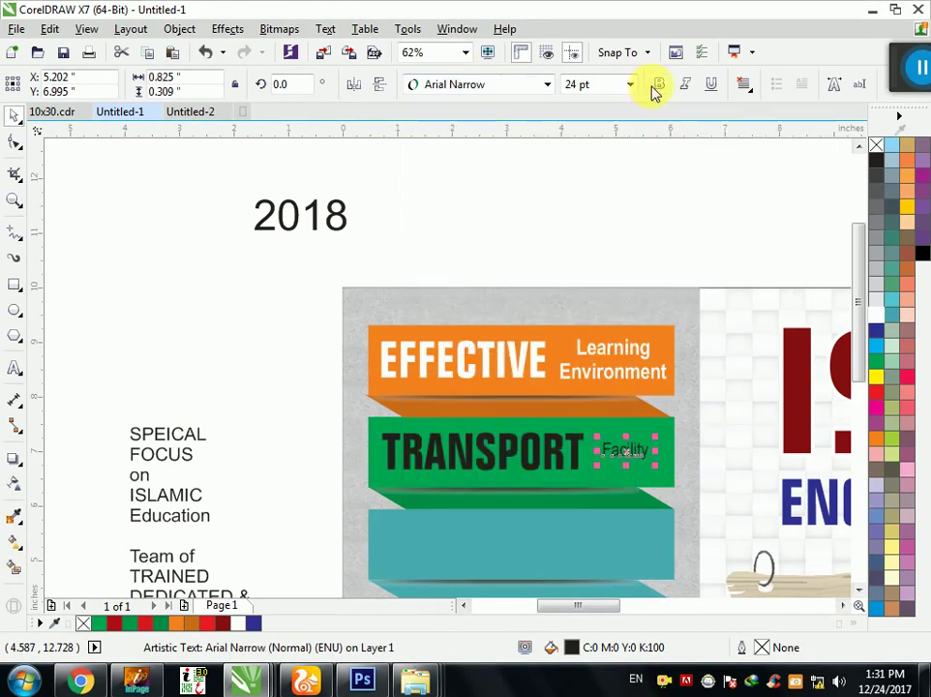
scroll(619, 490, up, 2)
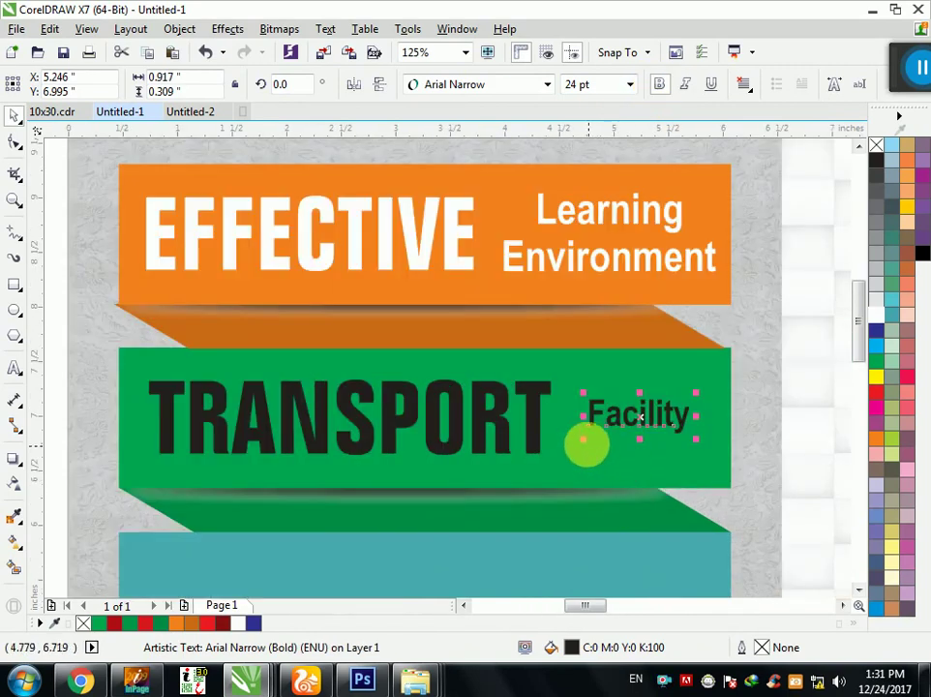
drag(585, 442, 565, 445)
mouse_move(643, 420)
mouse_down()
mouse_move(646, 441)
mouse_move(634, 387)
mouse_up()
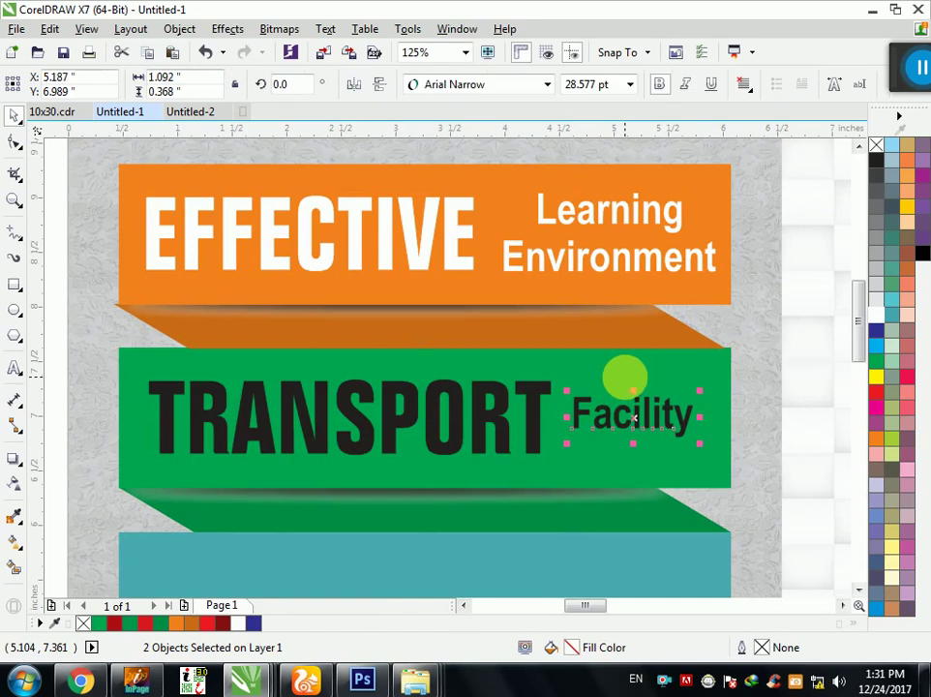
Step: Recolour TRANSPORT and Facility white
click(600, 402)
shift+click(530, 410)
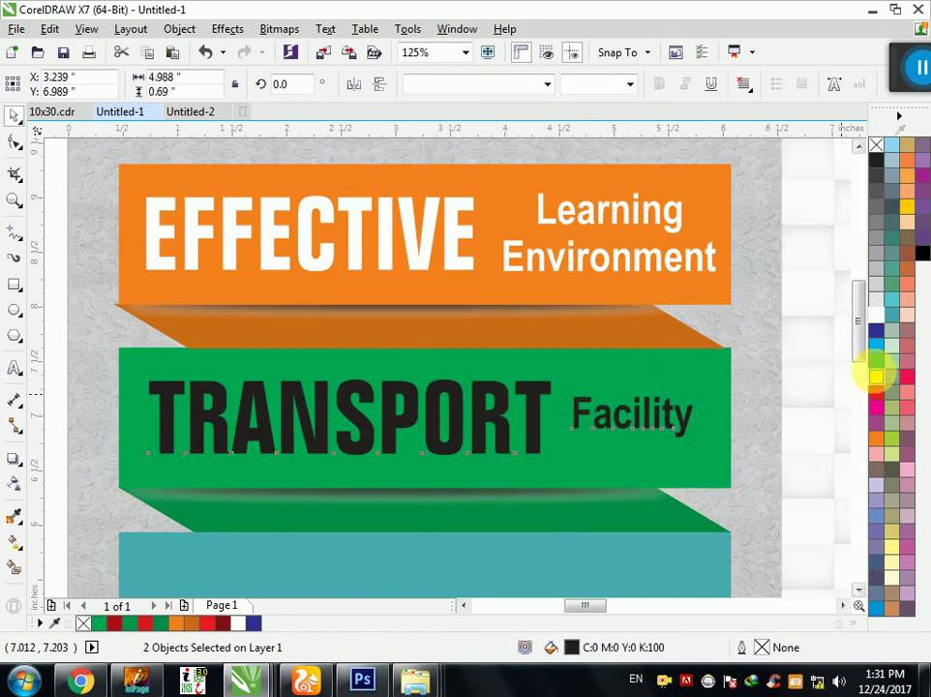
click(876, 379)
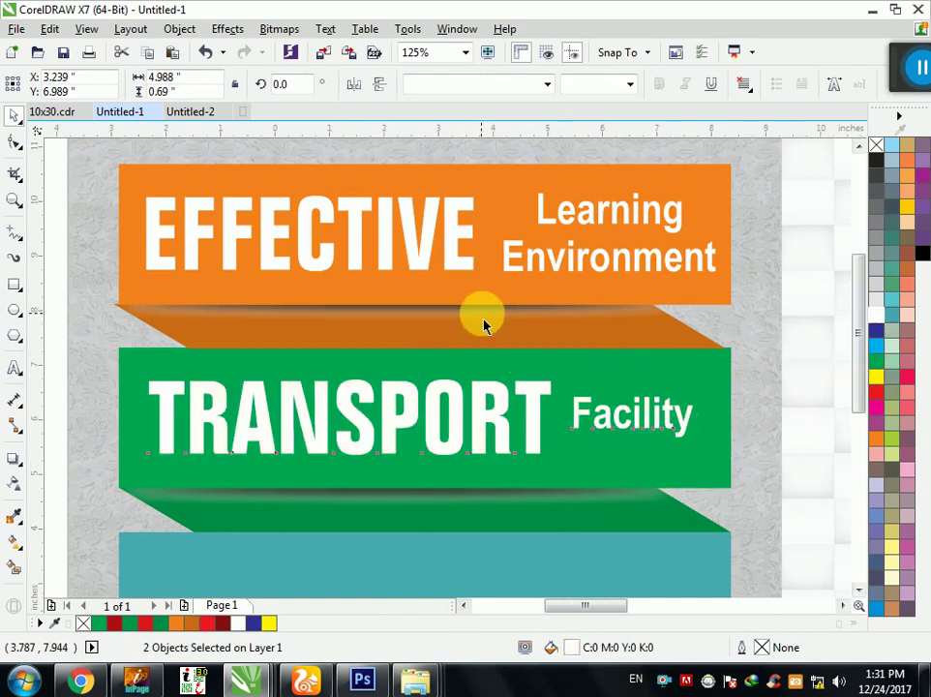
scroll(482, 322, down, 2)
click(173, 379)
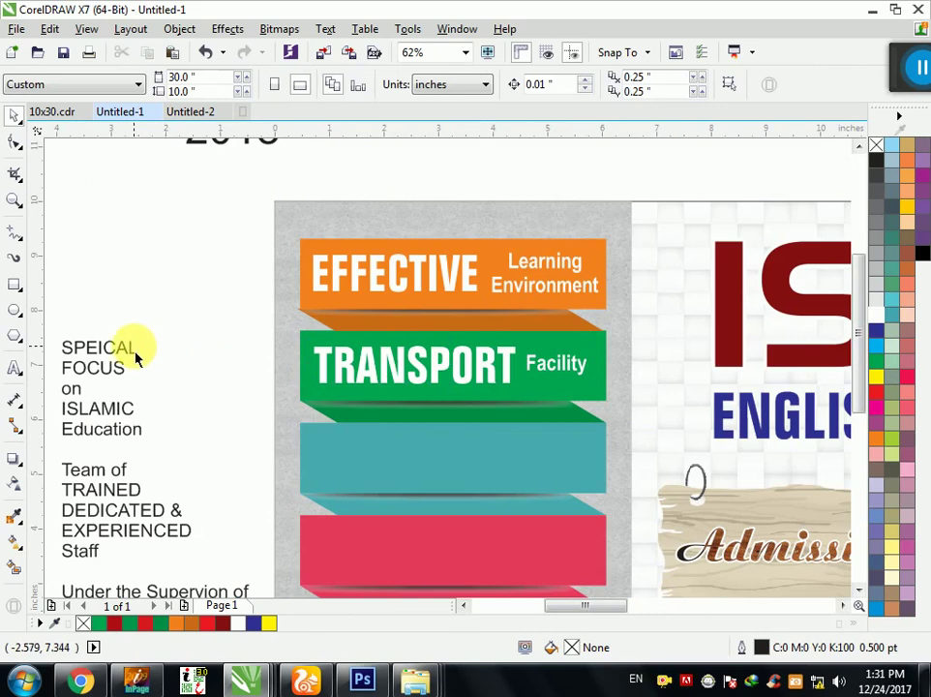
Step: Set SPEICAL and FOCUS to Folio BdCn BT at 67 pt
drag(141, 353, 182, 332)
key(ctrl+z)
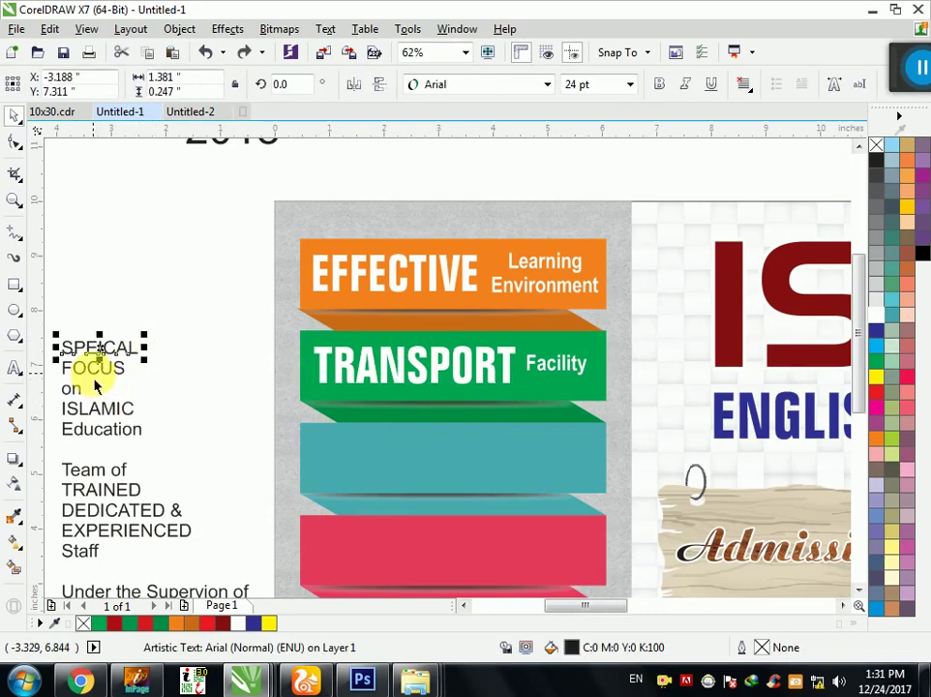
shift+click(95, 373)
click(484, 86)
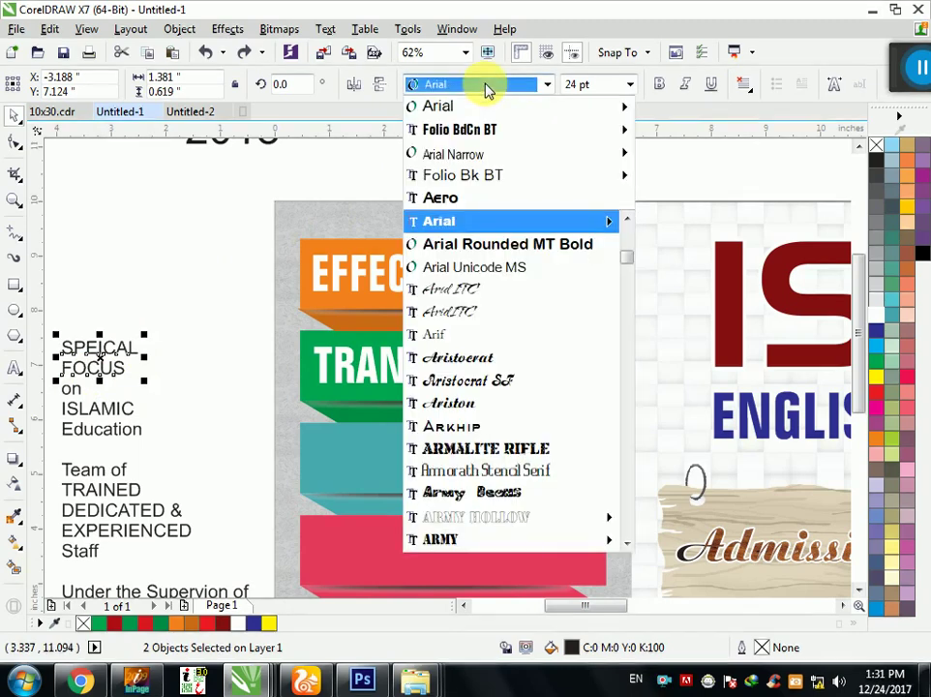
click(503, 141)
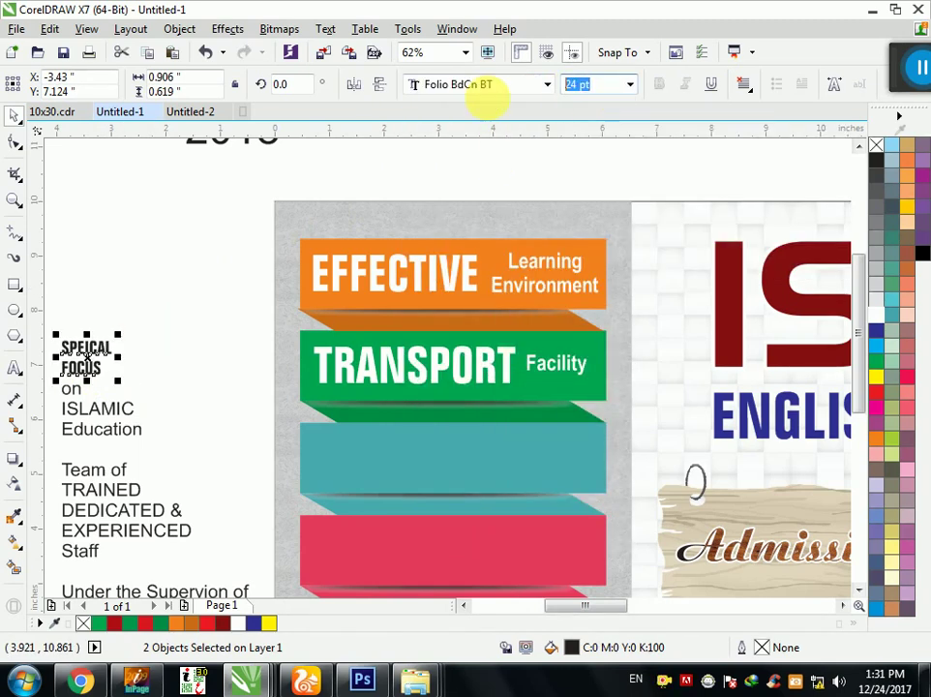
click(600, 84)
text(67)
key(Return)
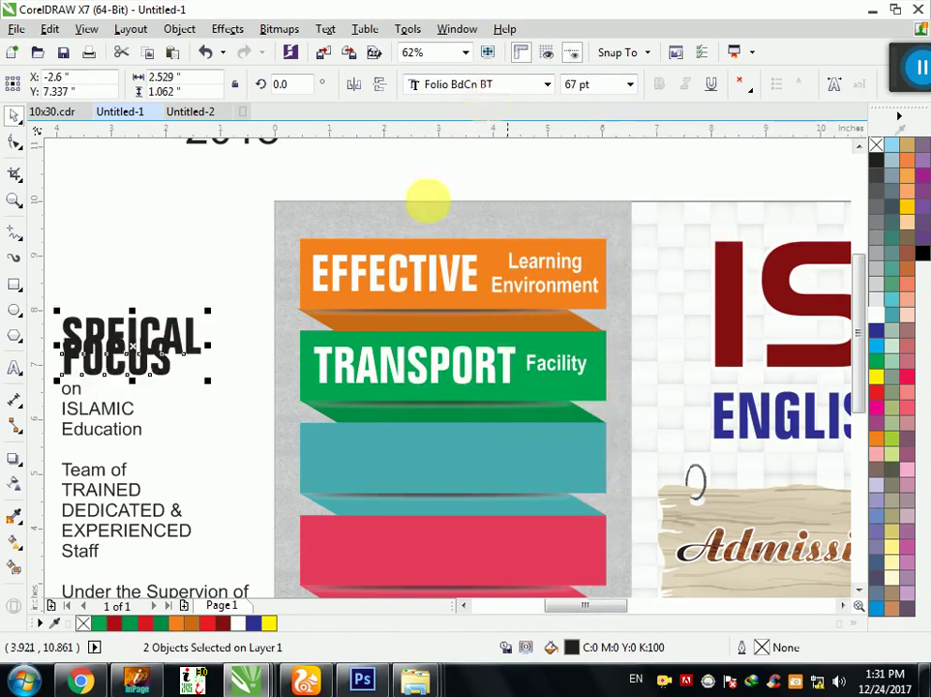
click(169, 259)
Step: Move SPEICAL and FOCUS onto the teal band and resize them to fit
mouse_move(155, 322)
mouse_down()
mouse_move(148, 298)
mouse_move(149, 305)
mouse_up()
shift+click(141, 342)
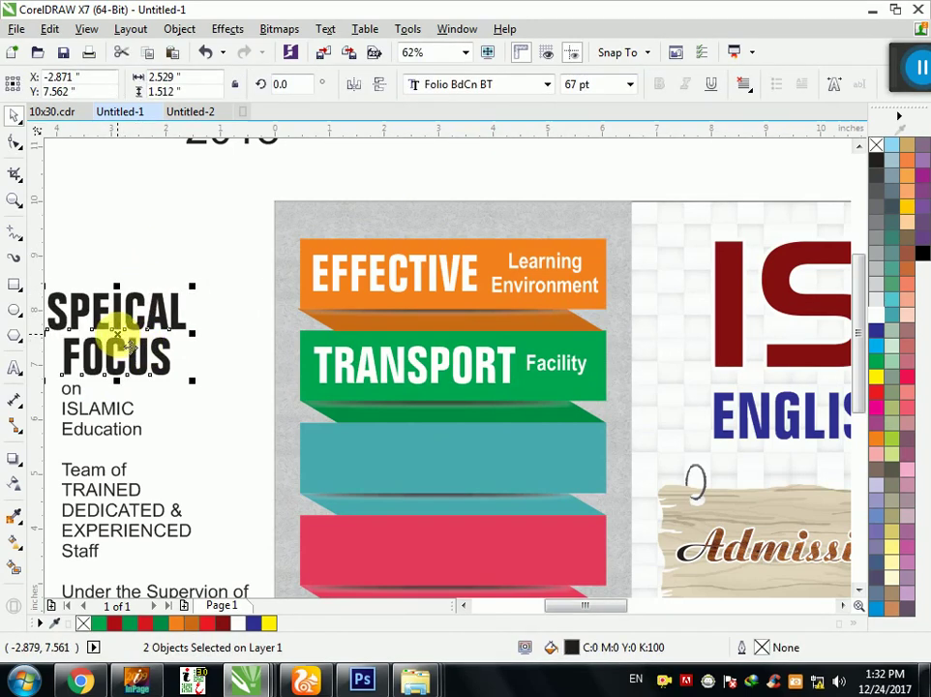
drag(121, 339, 374, 447)
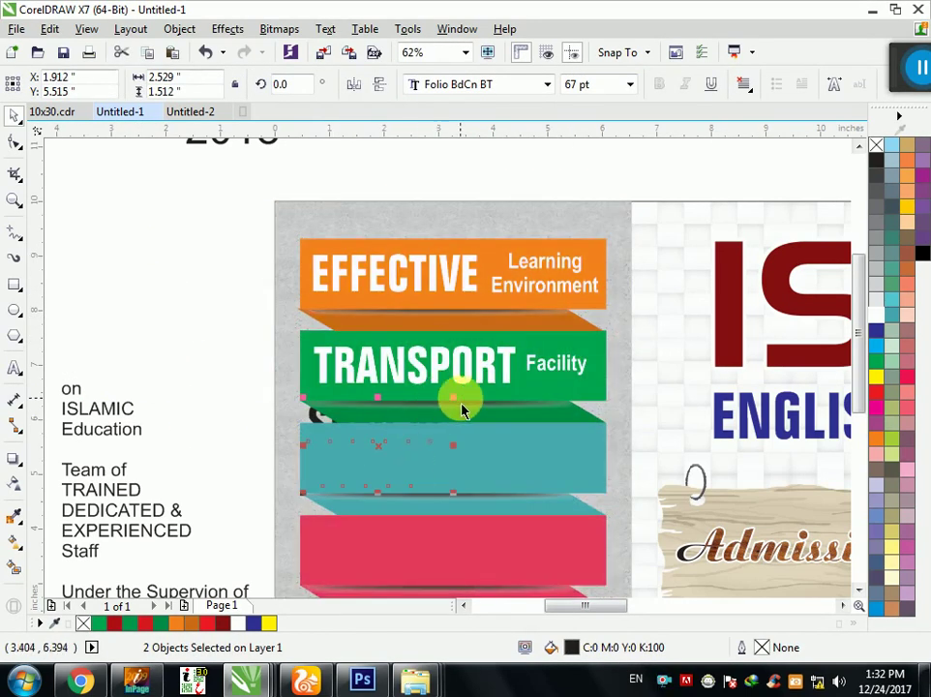
drag(453, 398, 452, 444)
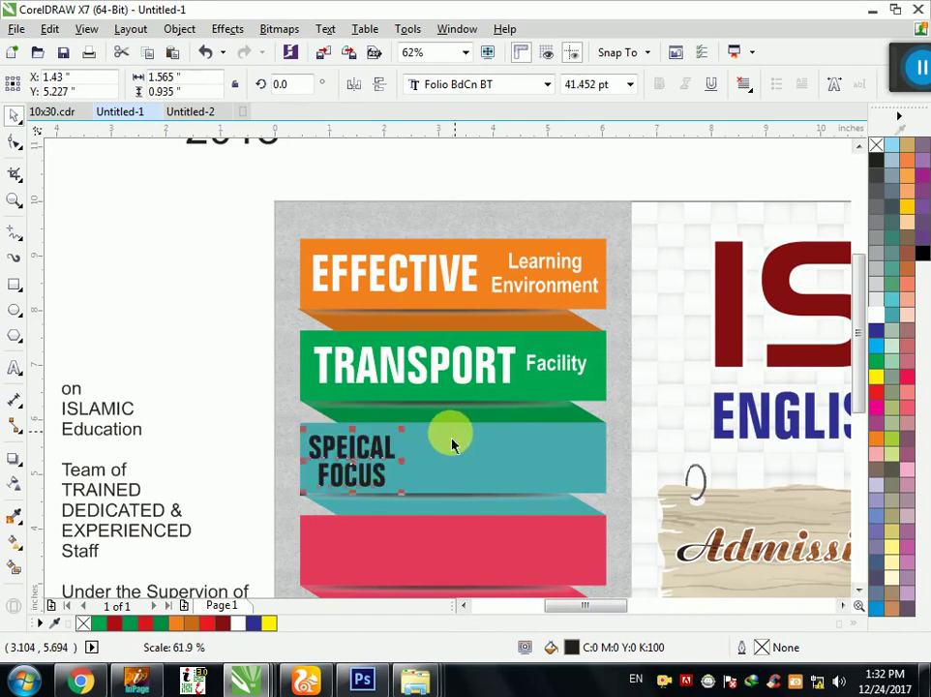
scroll(407, 469, up, 2)
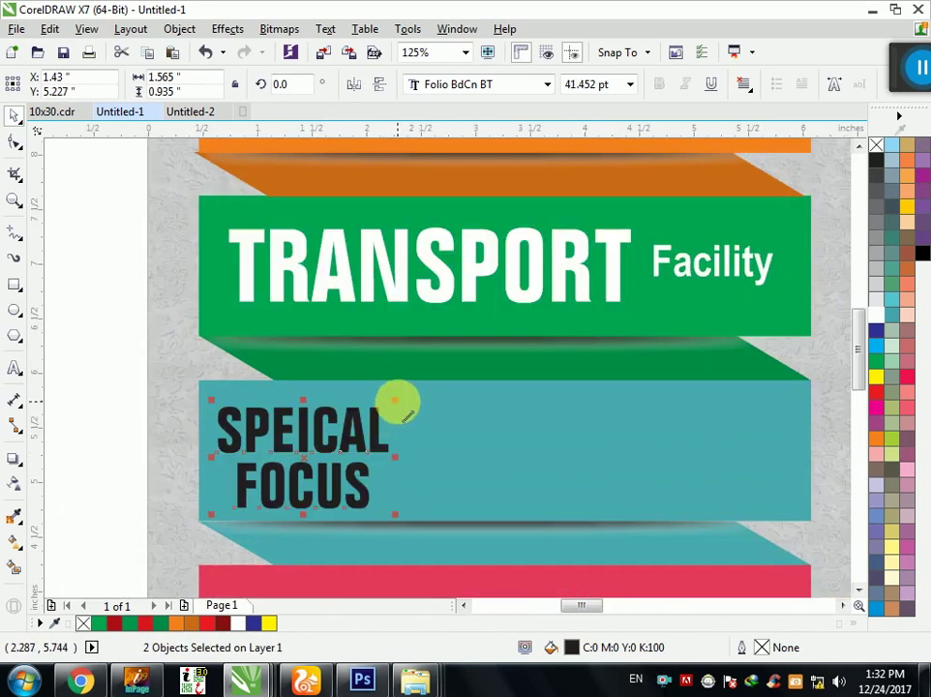
drag(397, 400, 421, 385)
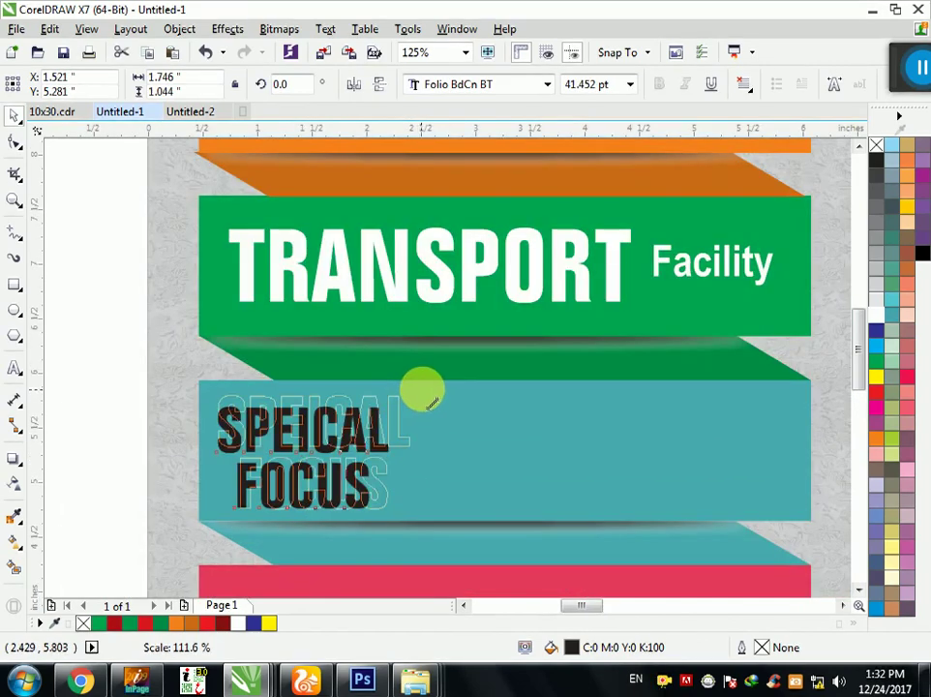
click(195, 470)
Step: Replace the separate FOCUS word by typing FOCUS after SPEICAL on one line
click(270, 495)
key(Delete)
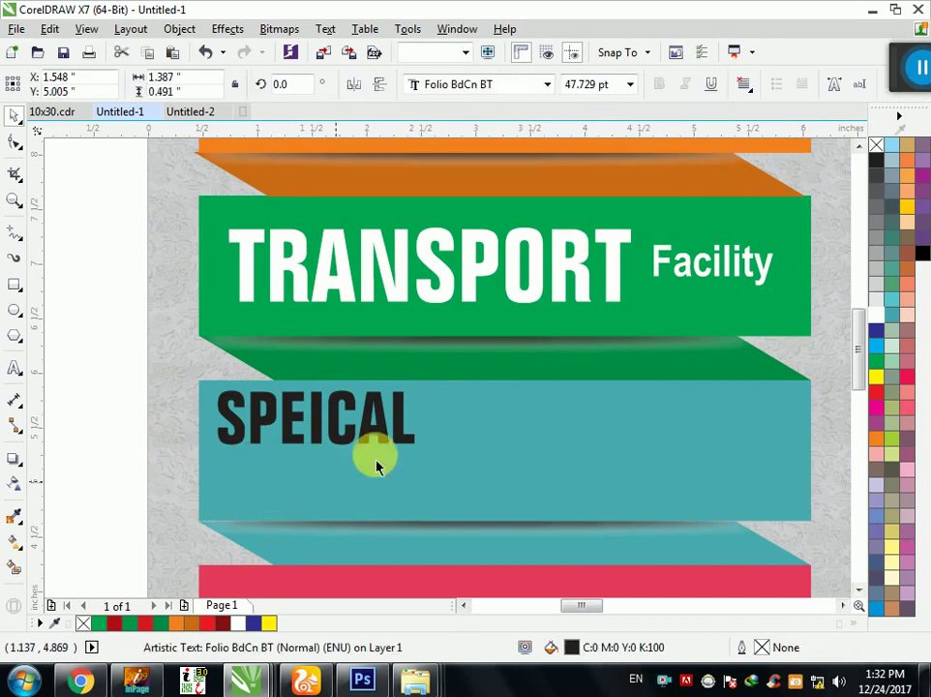
double_click(409, 436)
text(FOCUS)
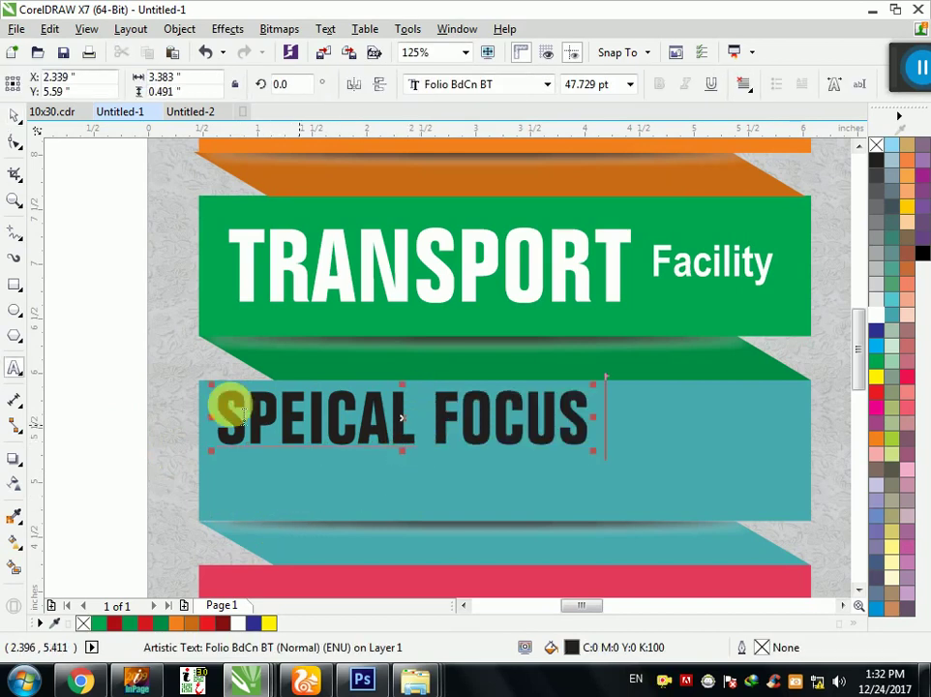
scroll(125, 308, down, 1)
key(Escape)
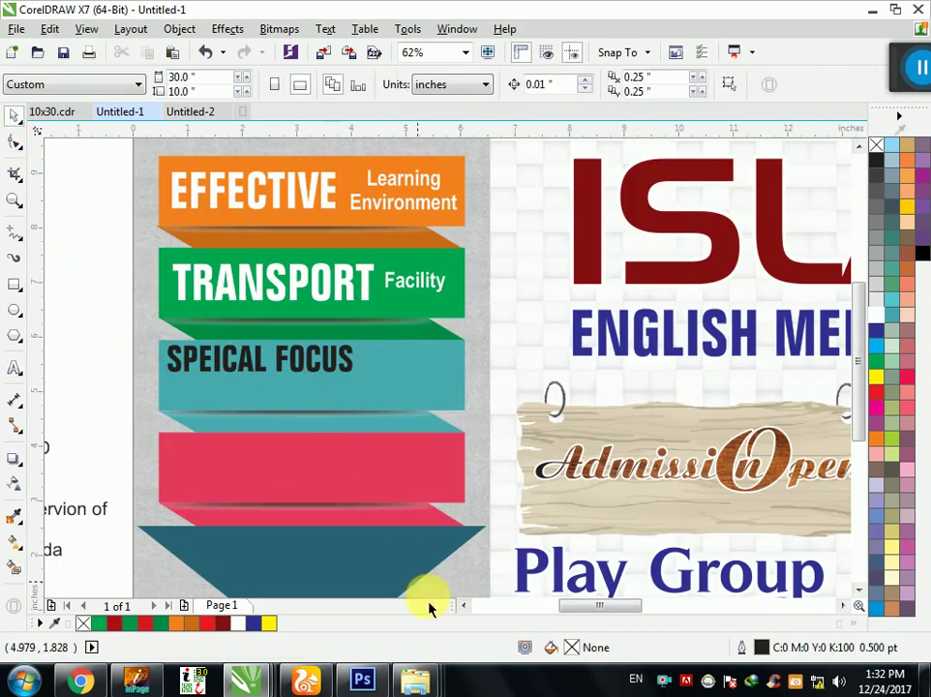
Step: Set 'on' to Aristocrat script and place it under SPEICAL FOCUS on the teal band
click(466, 606)
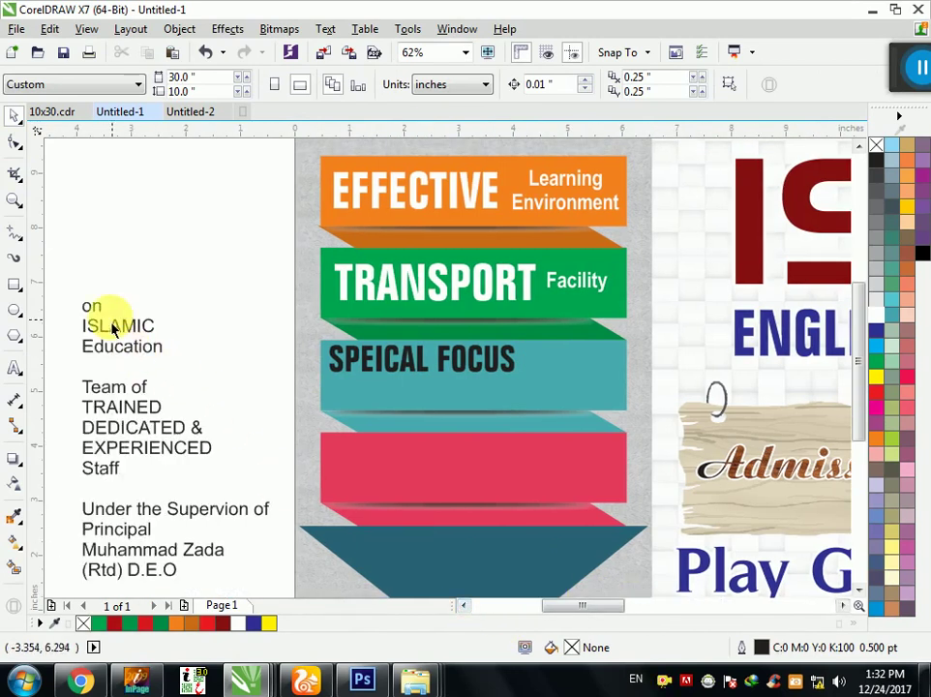
click(96, 308)
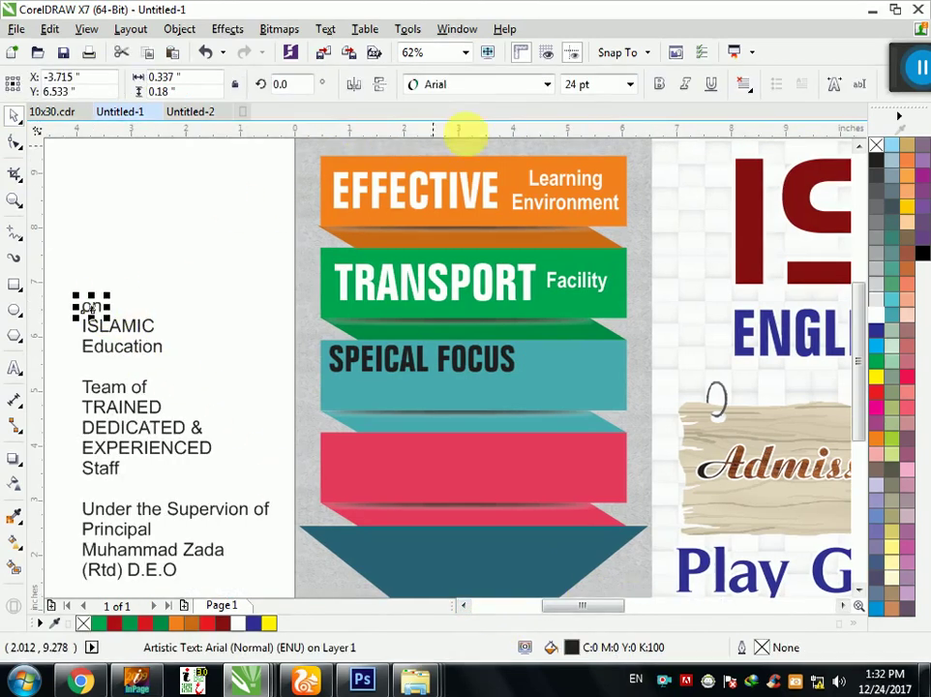
click(481, 85)
click(456, 358)
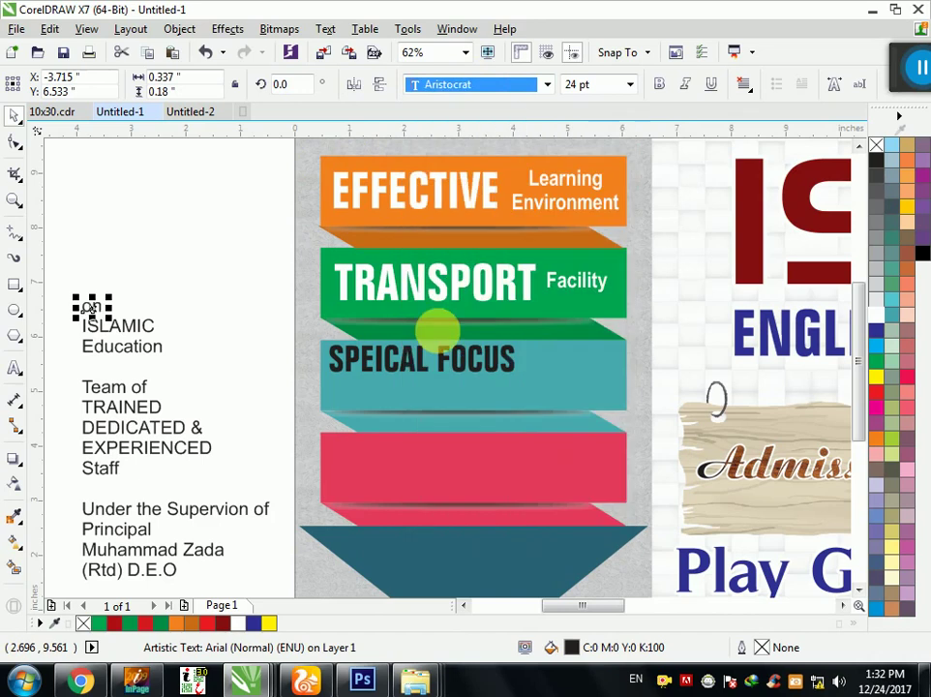
mouse_move(94, 307)
mouse_down()
mouse_move(438, 406)
mouse_move(461, 367)
mouse_up()
scroll(432, 401, up, 2)
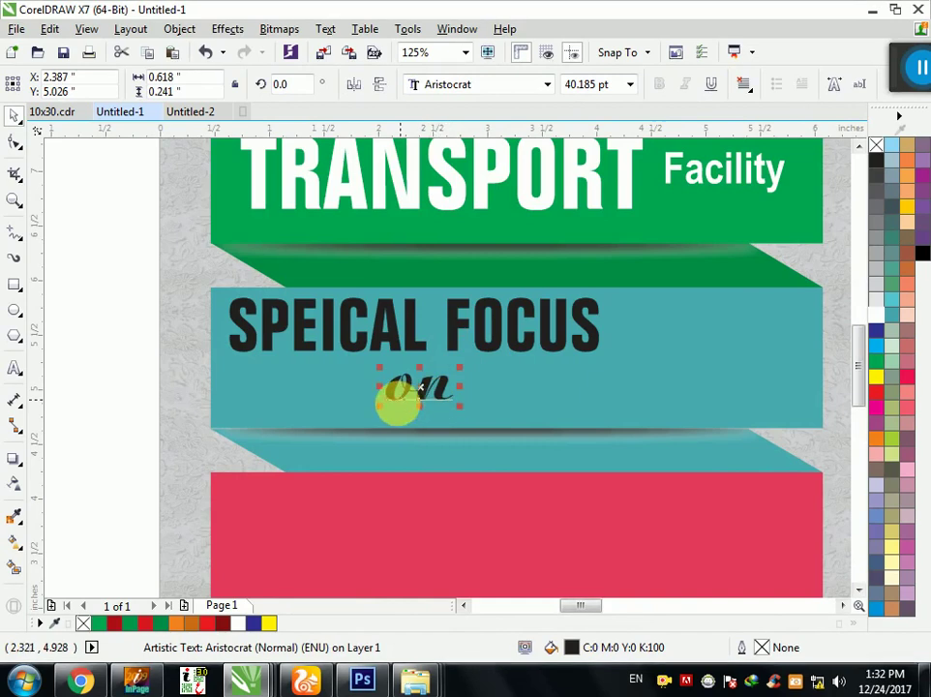
scroll(416, 413, down, 3)
Step: Delete the Education word from the ISLAMIC Education side text
click(76, 335)
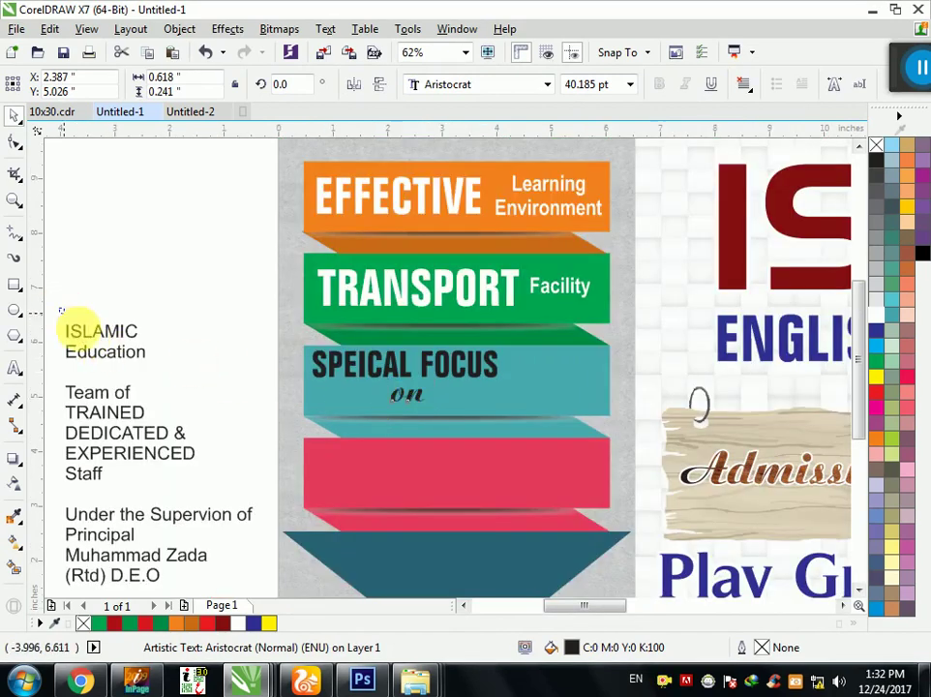
click(164, 375)
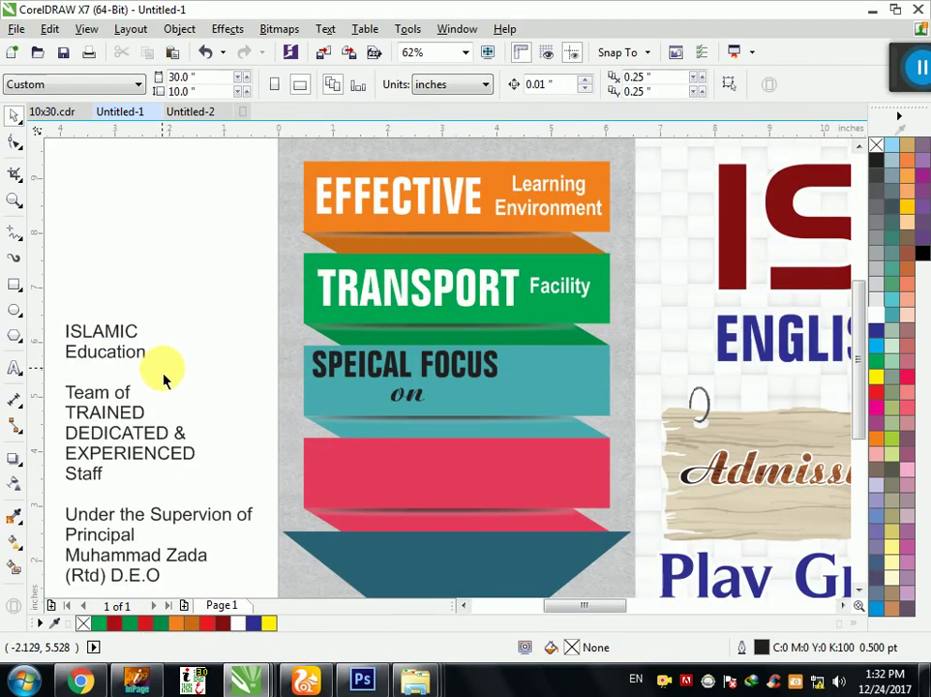
click(120, 355)
key(Delete)
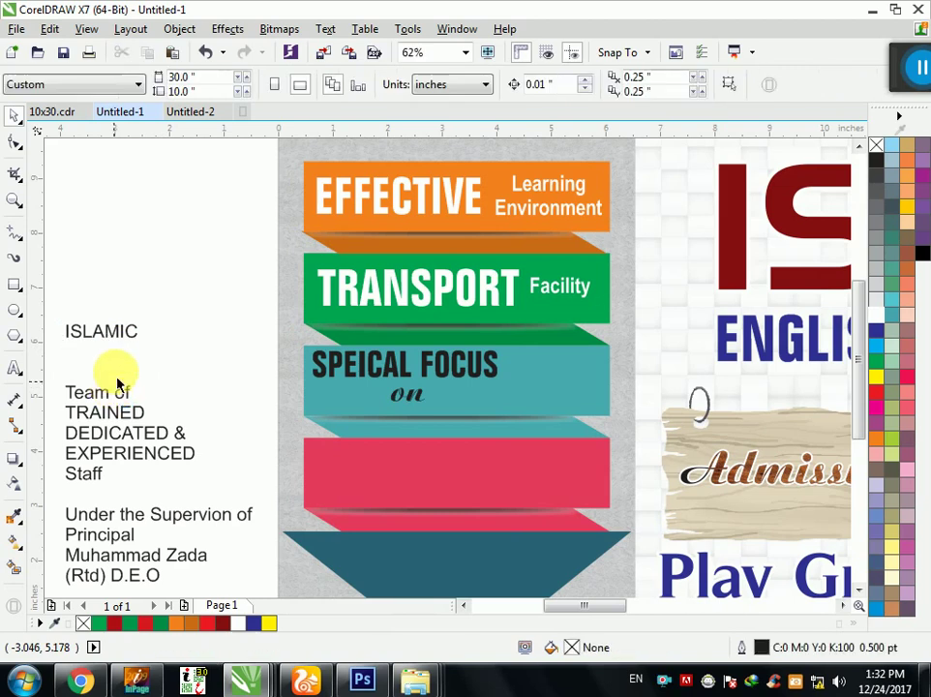
Step: Set ISLAMIC to Folio BdCn BT at 47 pt
click(123, 331)
click(451, 86)
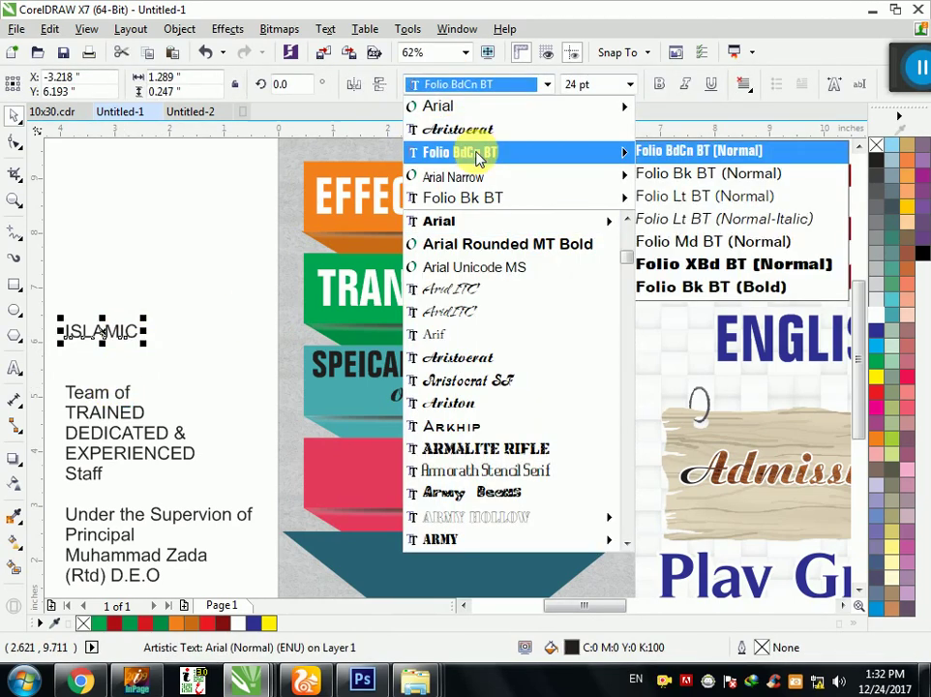
click(476, 155)
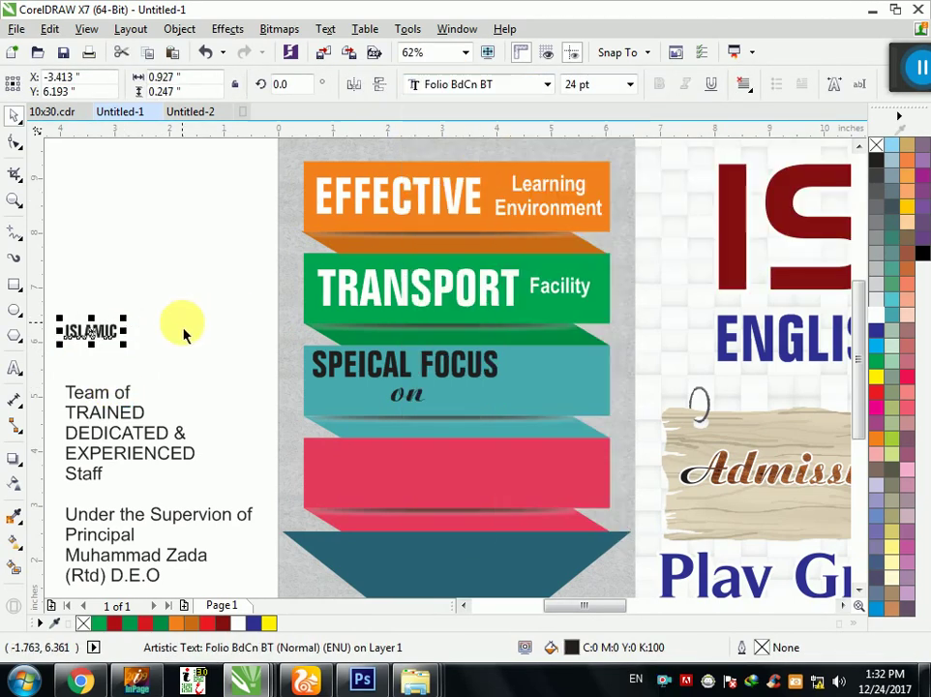
click(580, 84)
text(6)
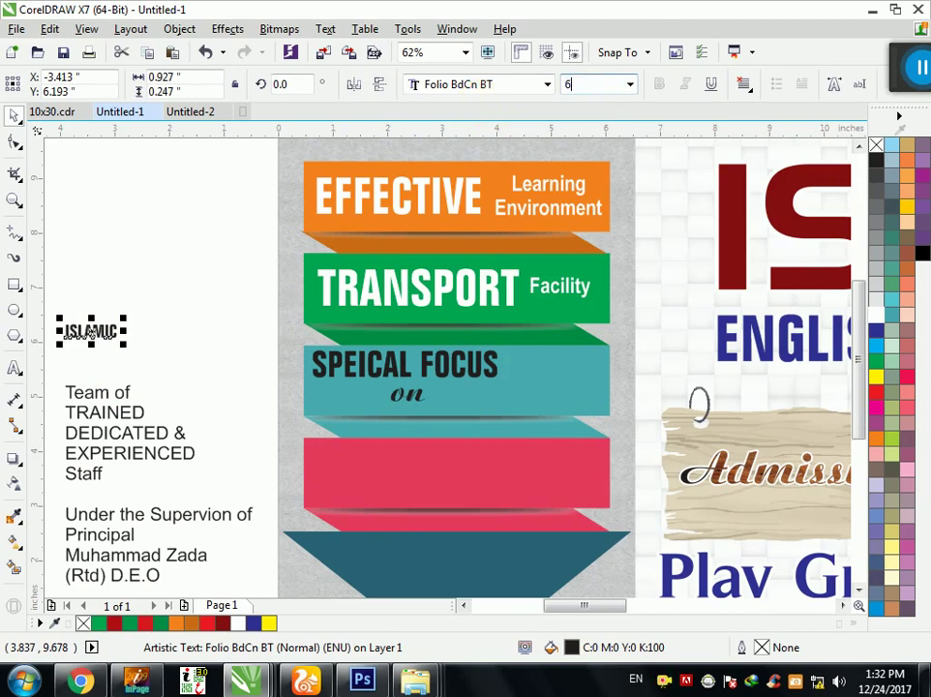
text(7)
key(Return)
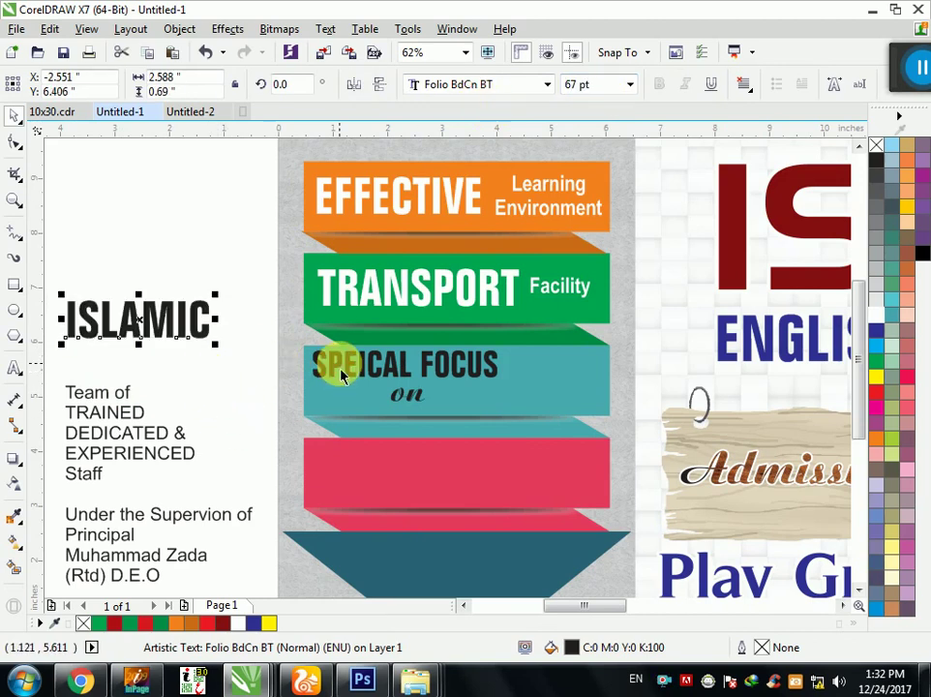
click(324, 364)
click(205, 321)
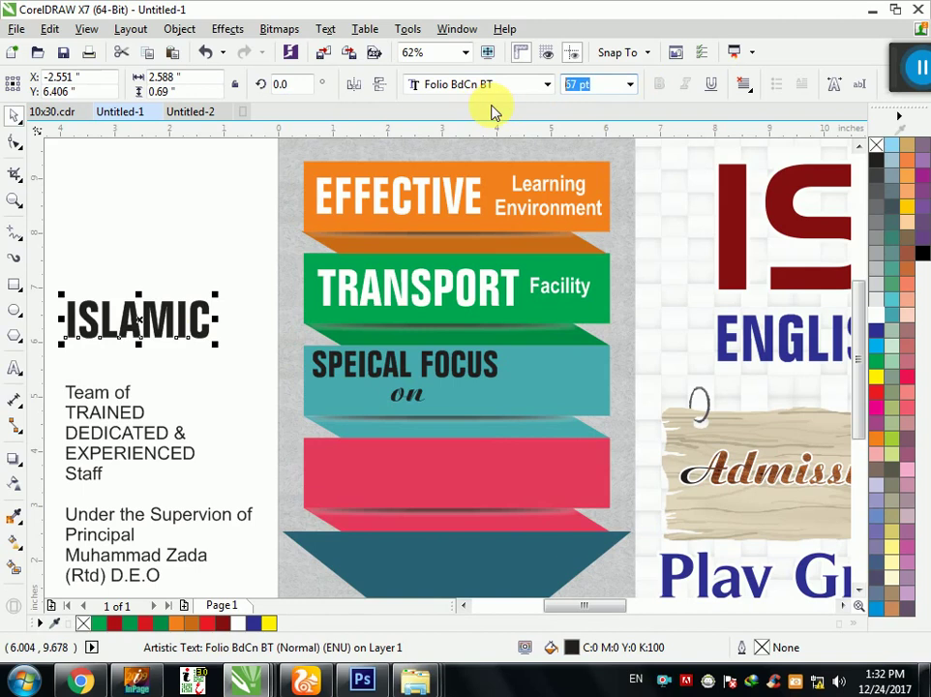
text(47)
key(Return)
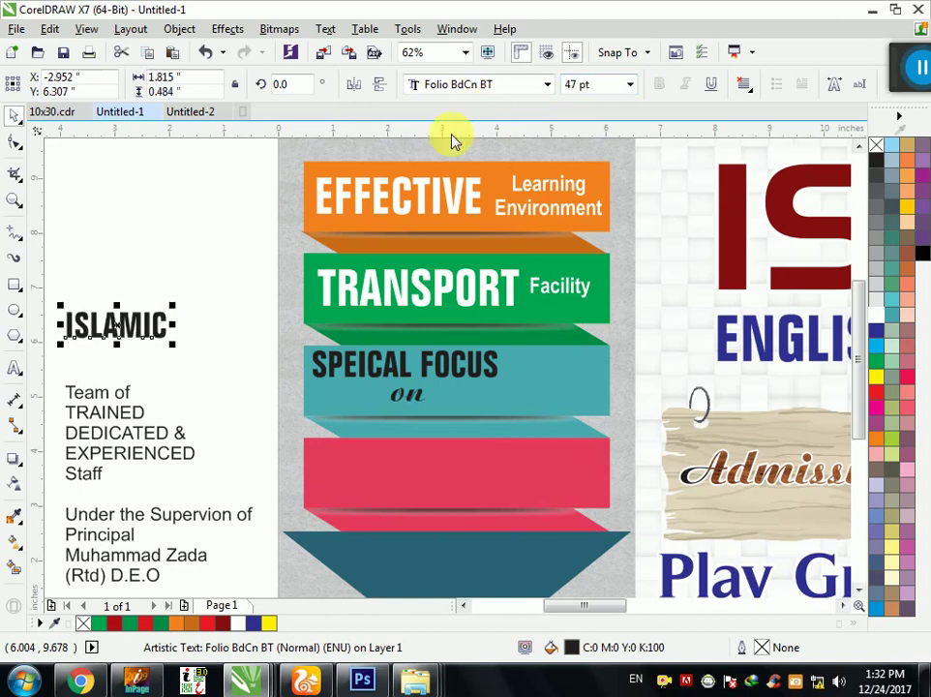
Step: Add Education after ISLAMIC and move the pair beside 'on' on the teal stripe
text( Education)
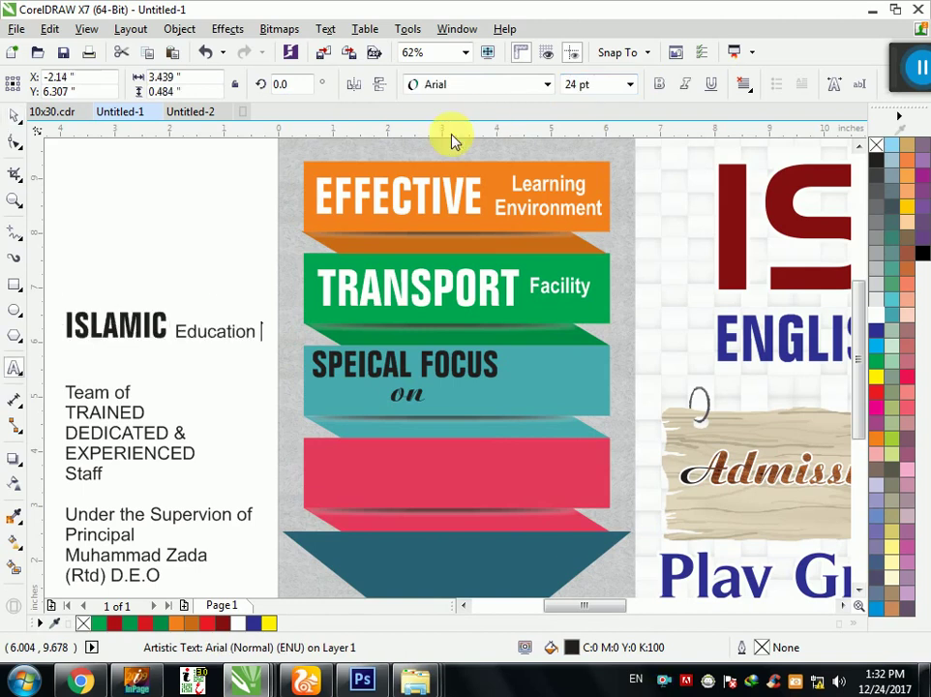
click(14, 115)
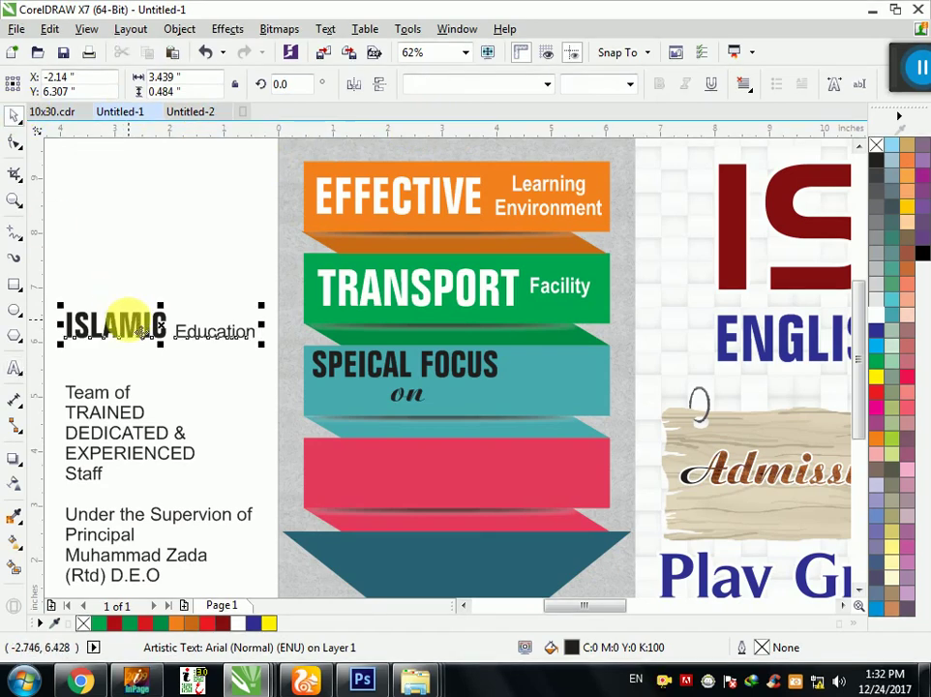
drag(129, 322, 513, 409)
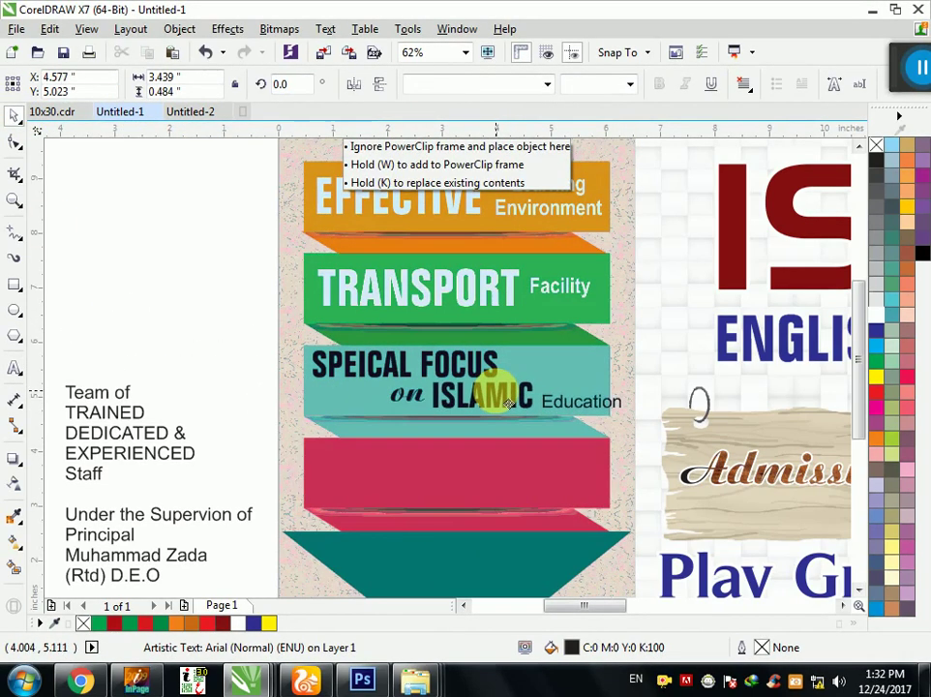
drag(512, 408, 345, 414)
scroll(402, 410, up, 2)
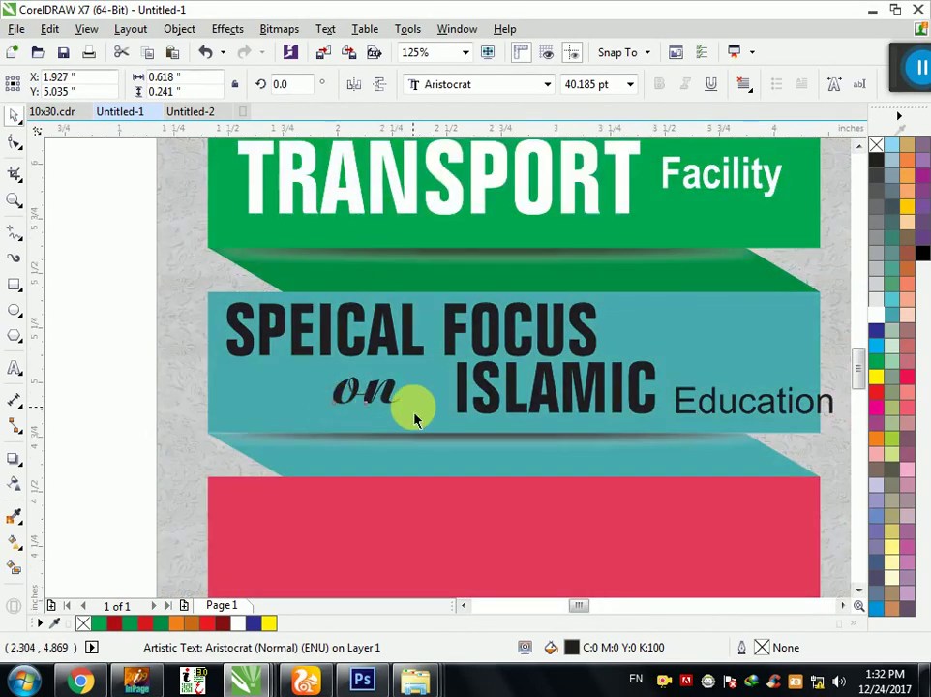
Step: Shift ISLAMIC left into its final spot on the teal stripe
scroll(415, 415, up, 4)
mouse_move(609, 347)
mouse_down()
mouse_move(578, 346)
mouse_move(556, 332)
mouse_up()
scroll(322, 369, down, 2)
scroll(324, 381, down, 2)
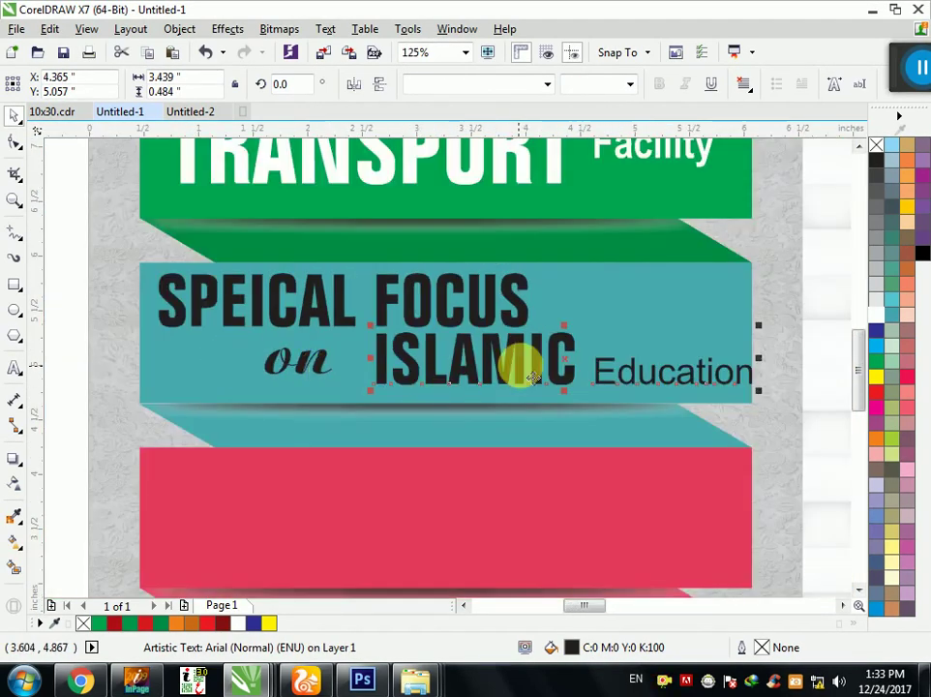
scroll(520, 366, up, 2)
drag(475, 337, 487, 358)
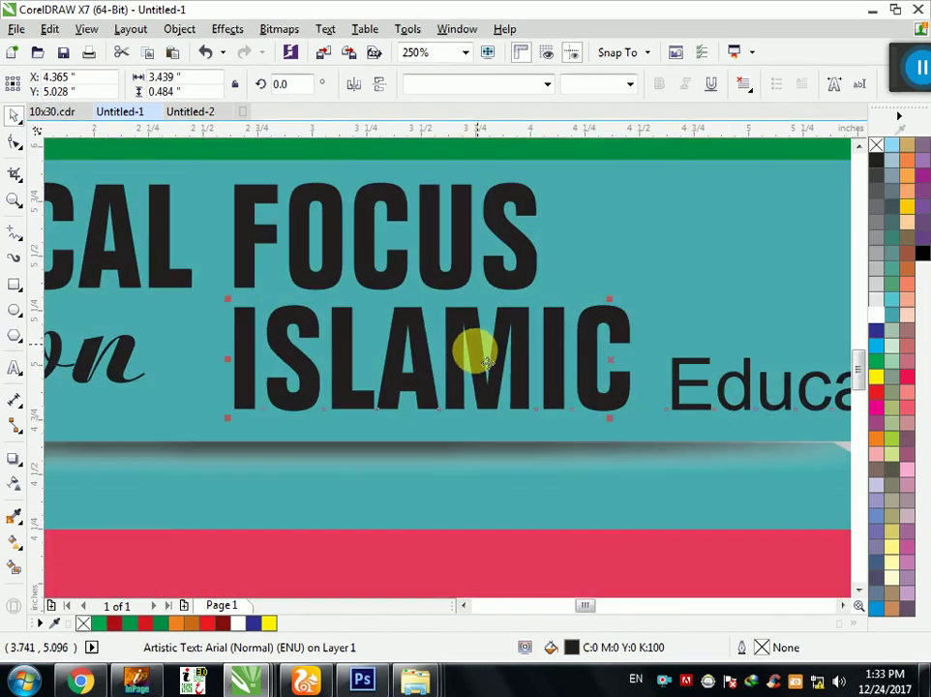
scroll(464, 368, down, 2)
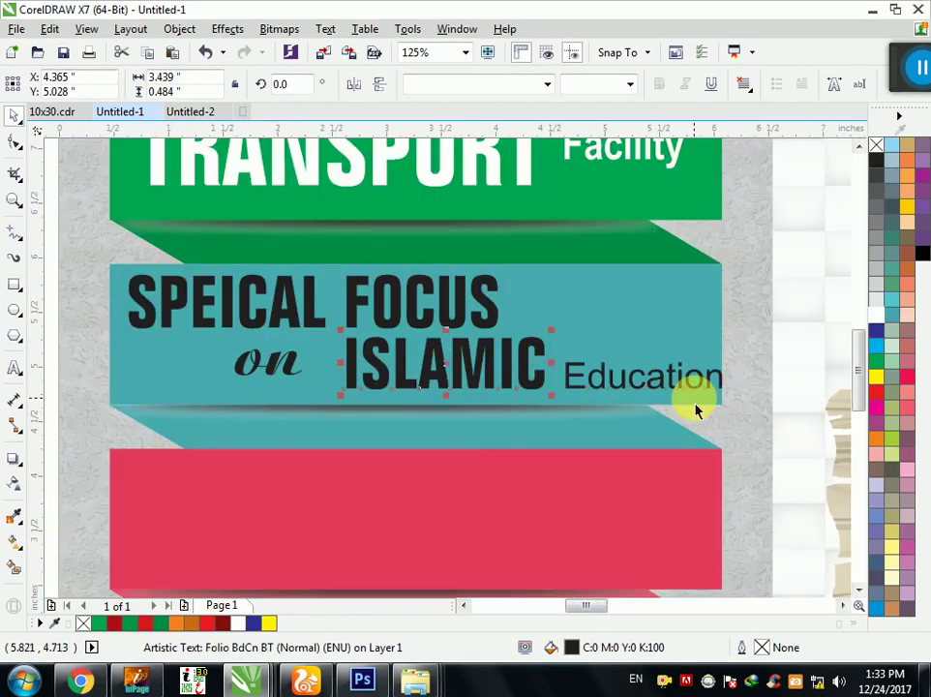
Step: Set Education to Arial Narrow Bold
click(656, 380)
click(518, 85)
mouse_move(453, 176)
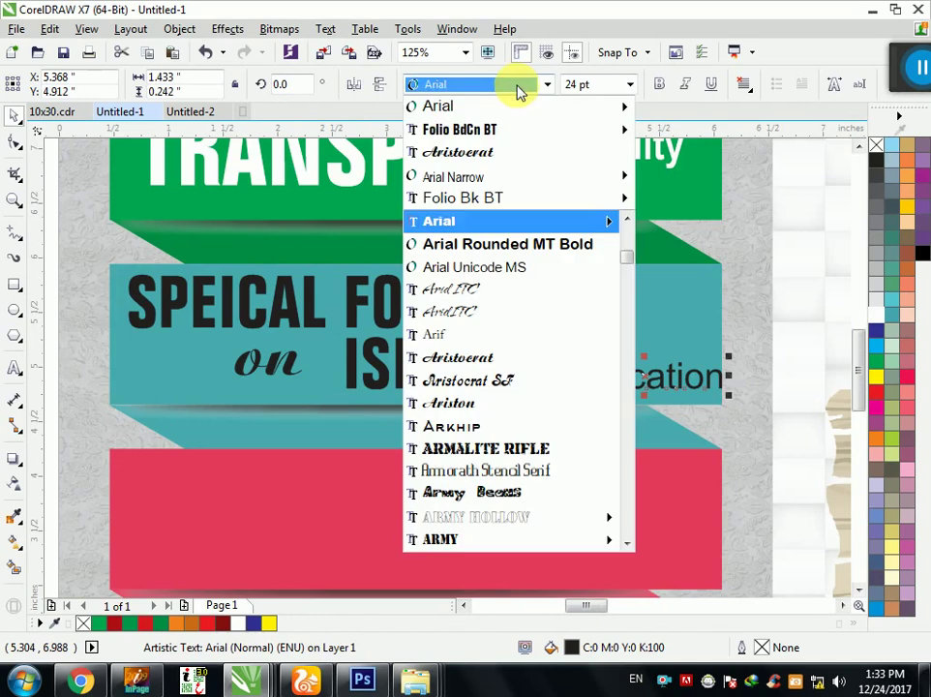
click(668, 158)
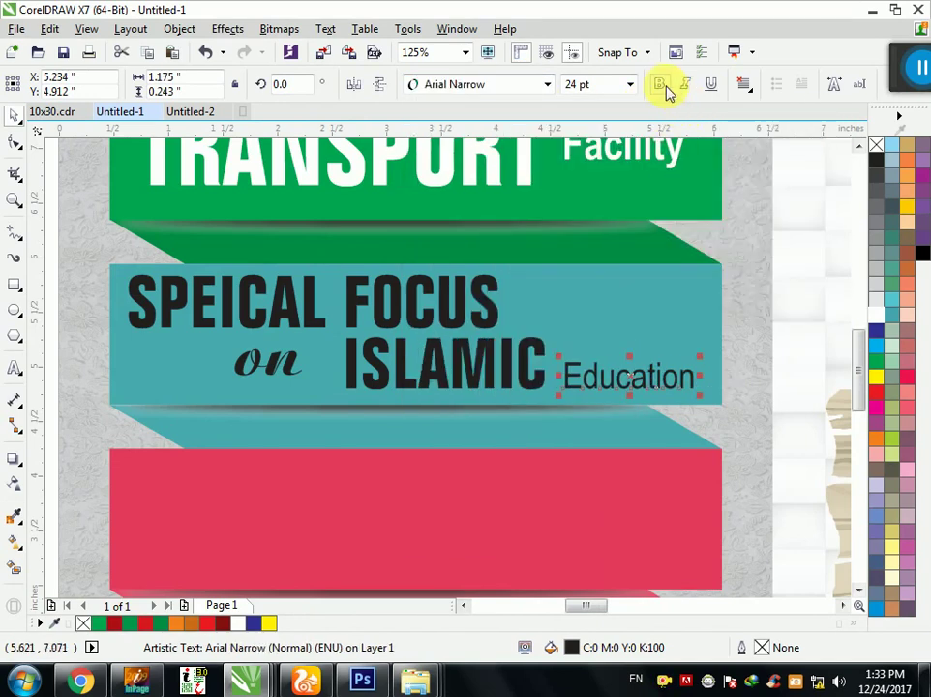
scroll(571, 404, up, 2)
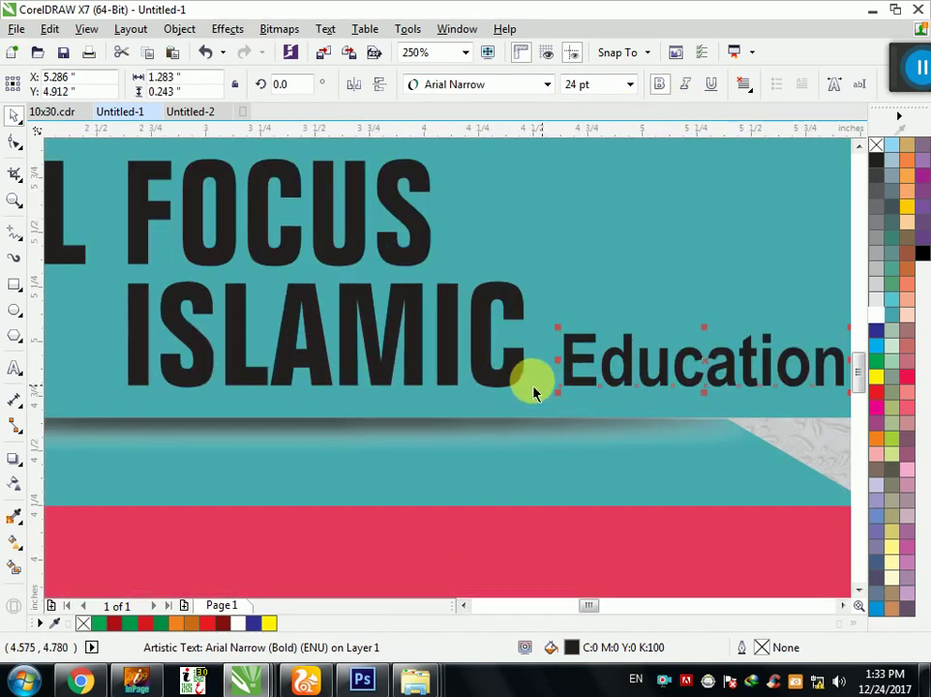
shift+click(518, 376)
shift+click(518, 376)
scroll(513, 376, down, 2)
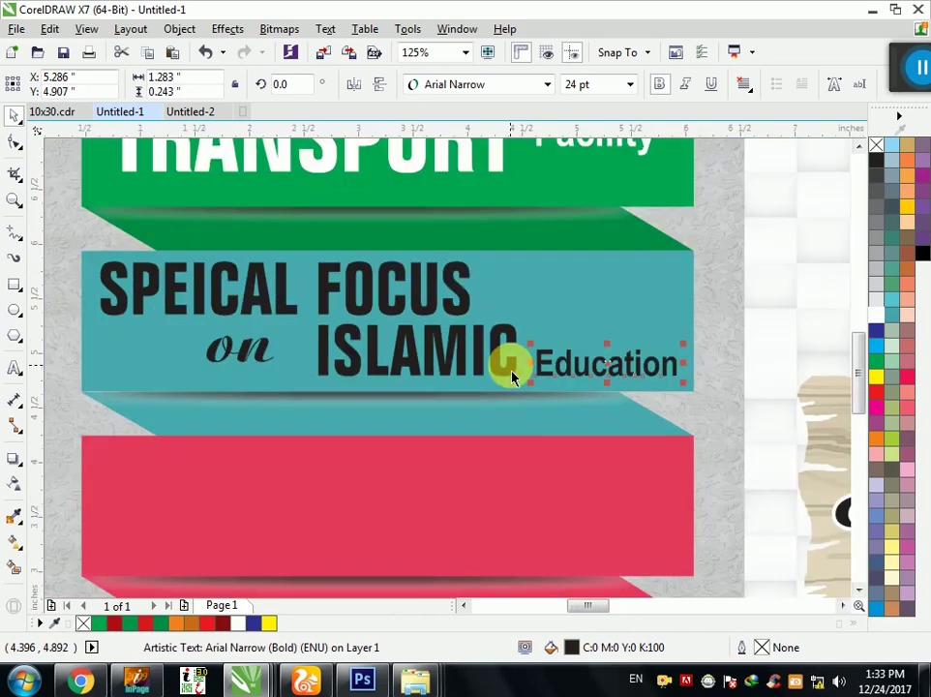
Step: Place 'on' right after FOCUS and make SPEICAL FOCUS and ISLAMIC white
mouse_move(266, 366)
mouse_down()
mouse_move(558, 312)
mouse_move(550, 312)
mouse_up()
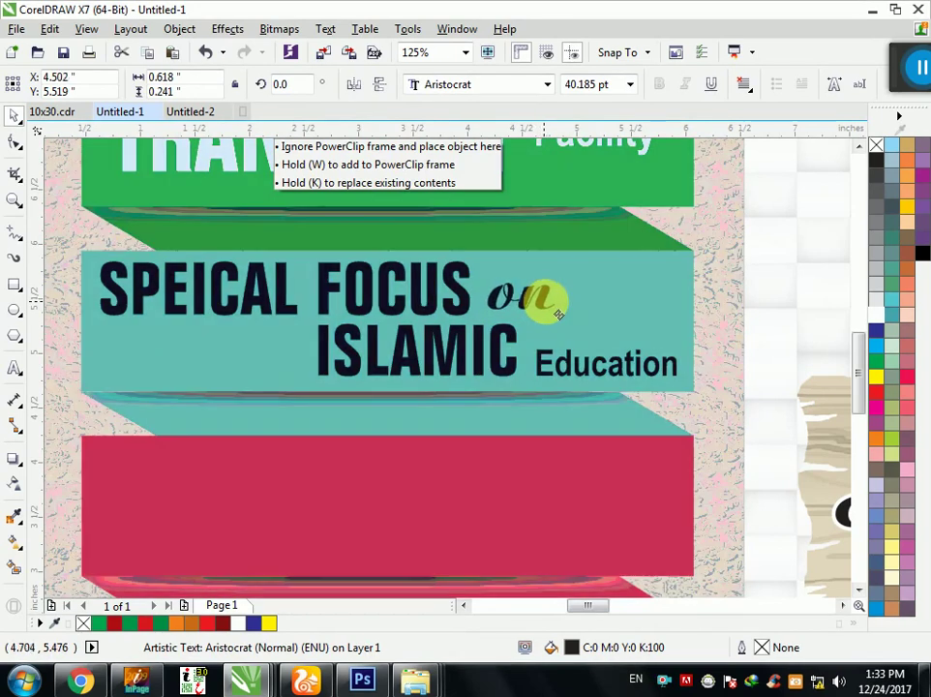
drag(542, 305, 545, 305)
click(453, 303)
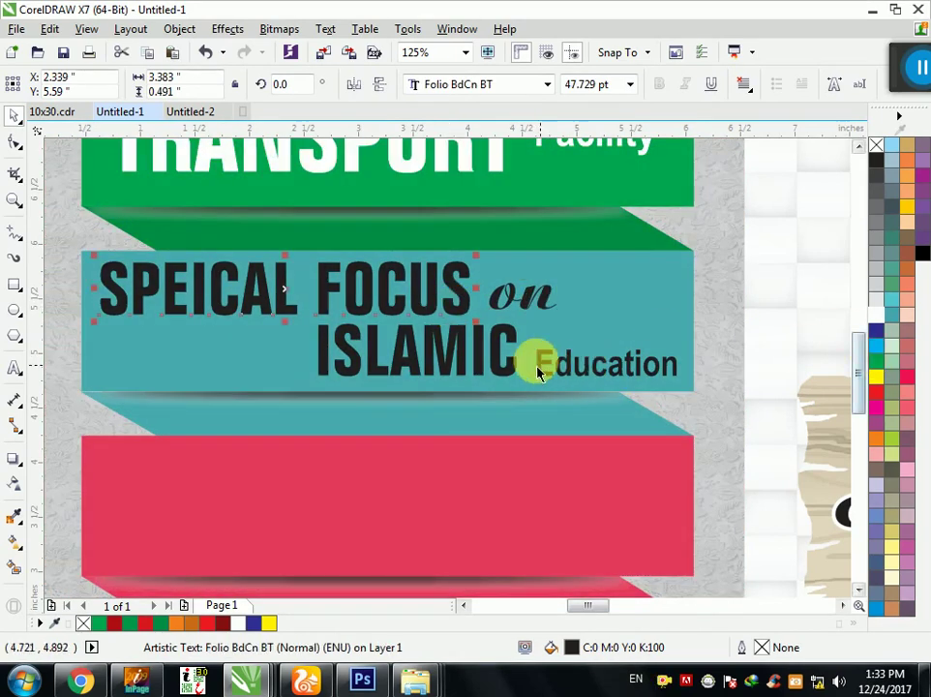
shift+click(502, 331)
click(880, 314)
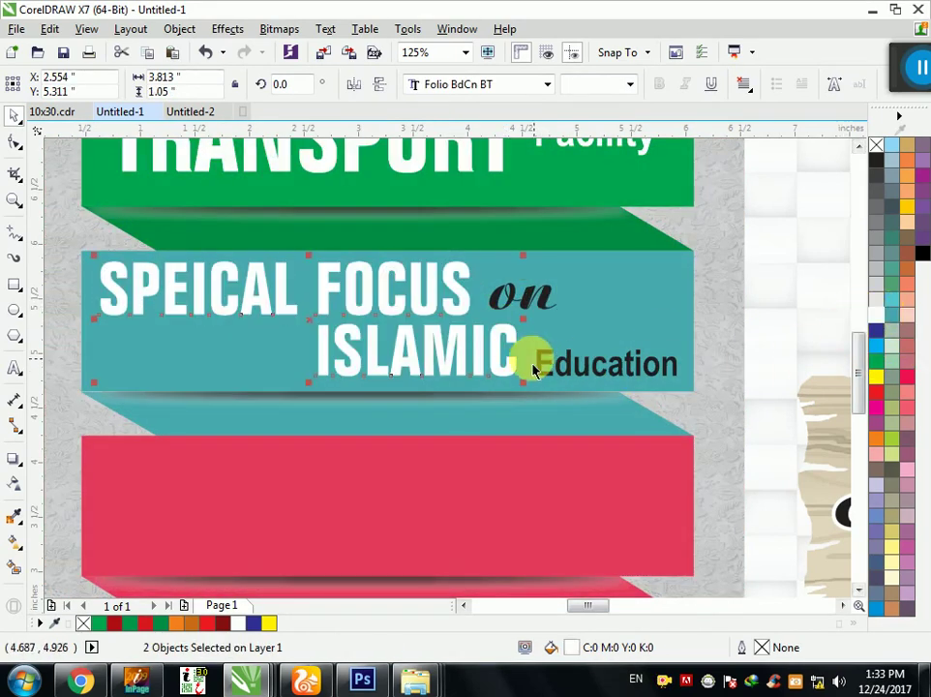
Step: Colour 'on' and Education yellow
click(542, 365)
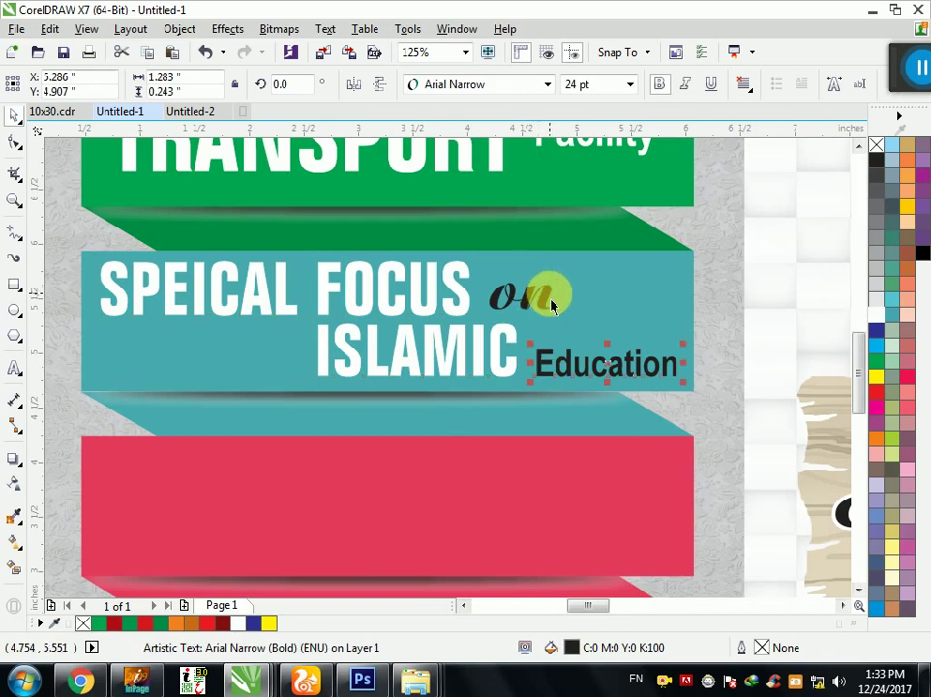
shift+click(550, 306)
click(876, 397)
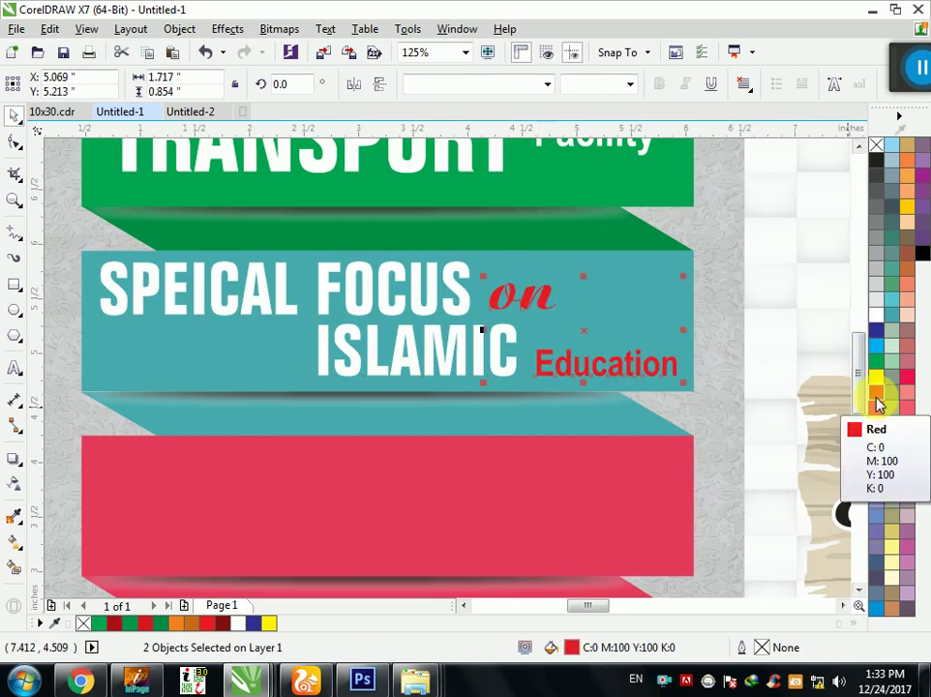
click(877, 330)
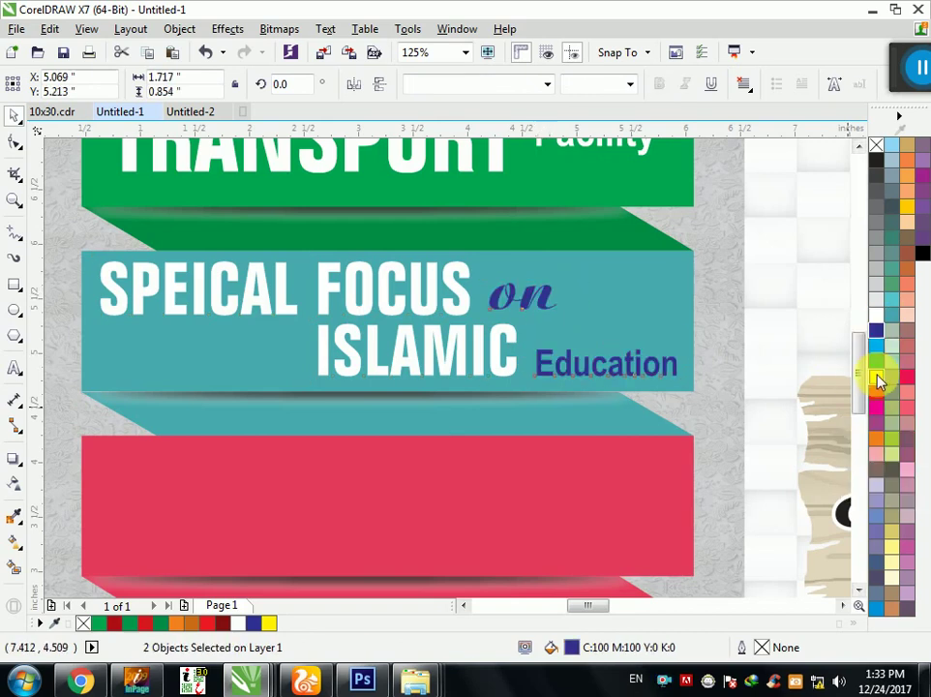
click(877, 378)
scroll(493, 474, down, 3)
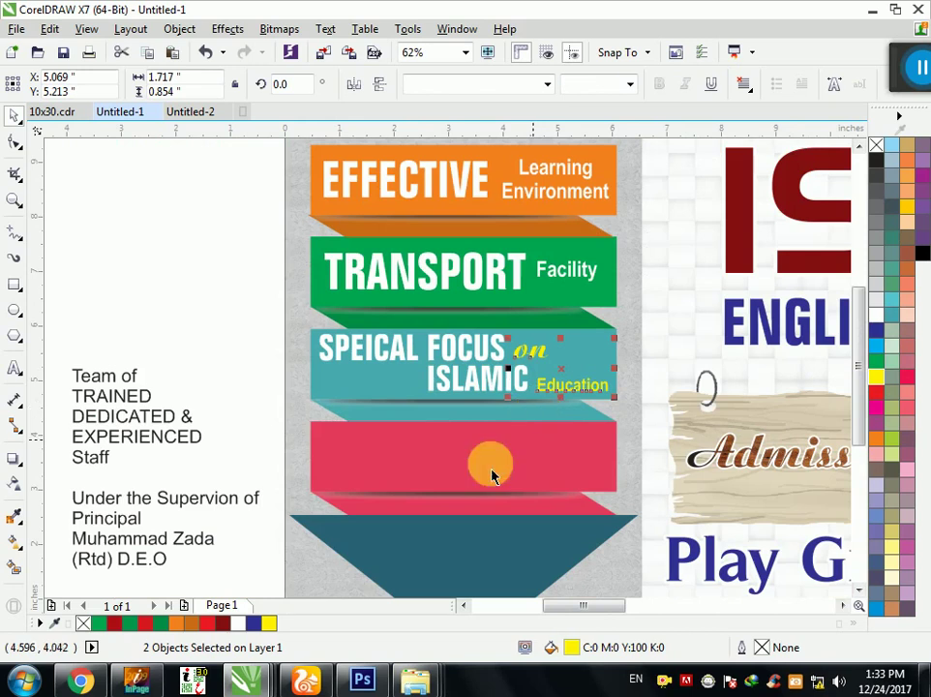
Step: Colour Facility, Learning Environment and the remaining caption yellow
click(256, 414)
click(565, 279)
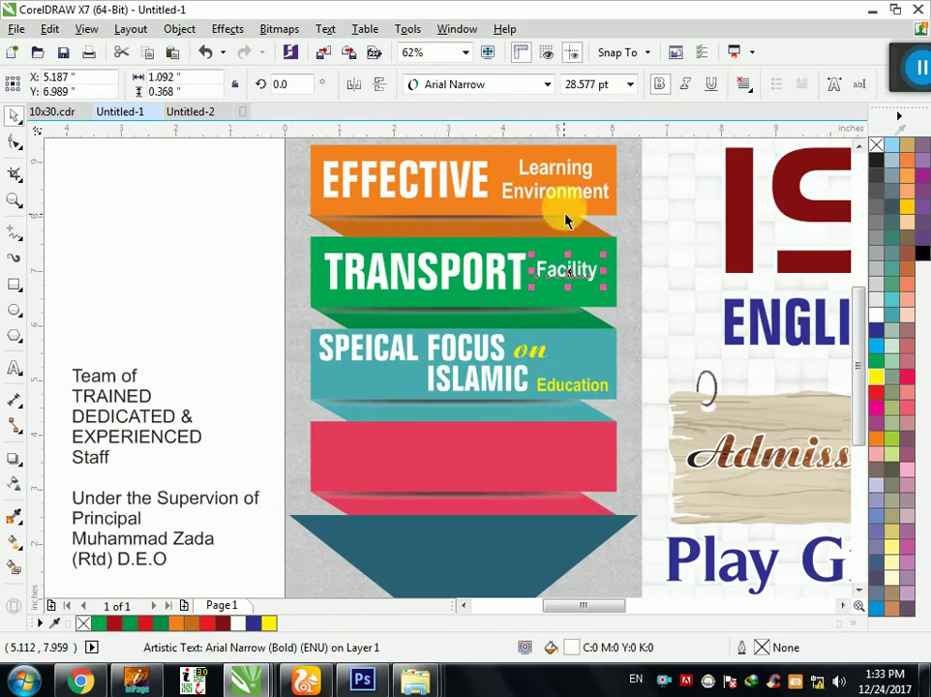
shift+click(577, 202)
shift+click(568, 183)
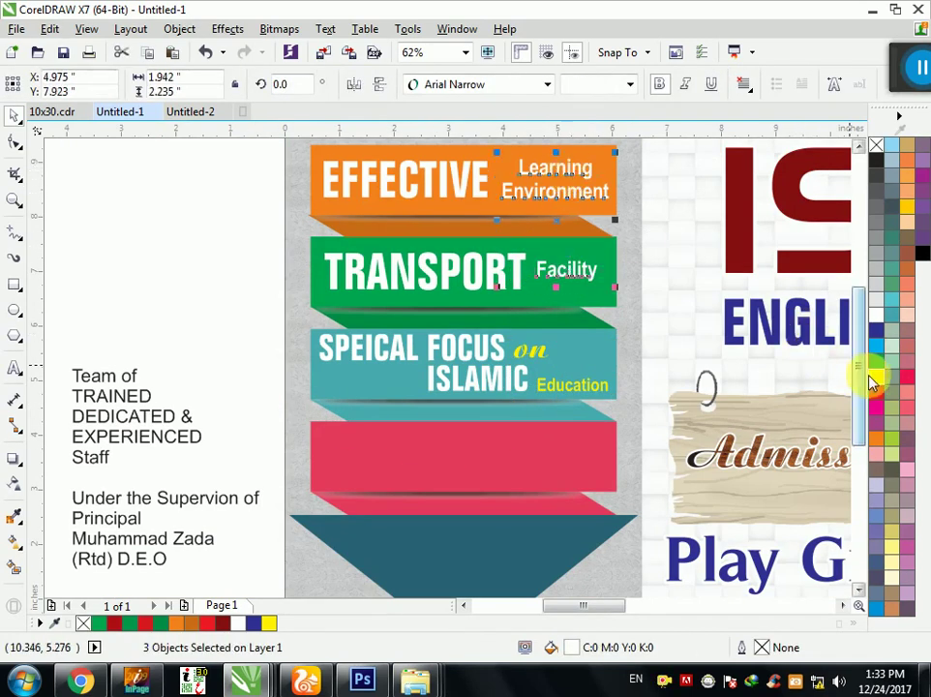
click(875, 377)
Step: Move 'Team of' onto the red stripe
click(143, 370)
click(109, 376)
mouse_move(109, 375)
mouse_down()
mouse_move(364, 455)
mouse_move(360, 443)
mouse_up()
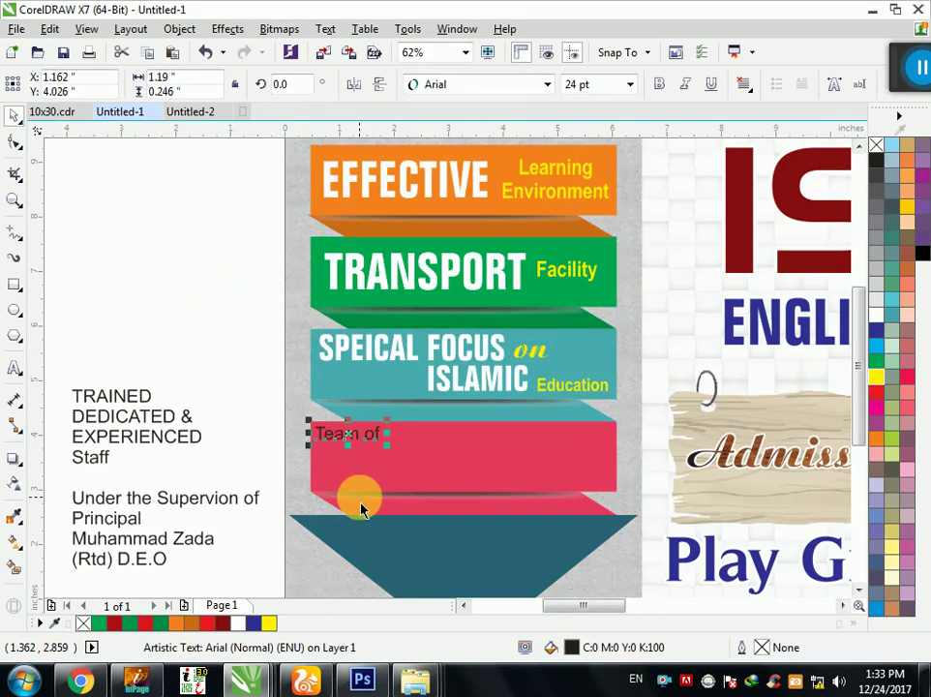
Step: Make 'Team of' yellow Arial Narrow Bold
click(510, 85)
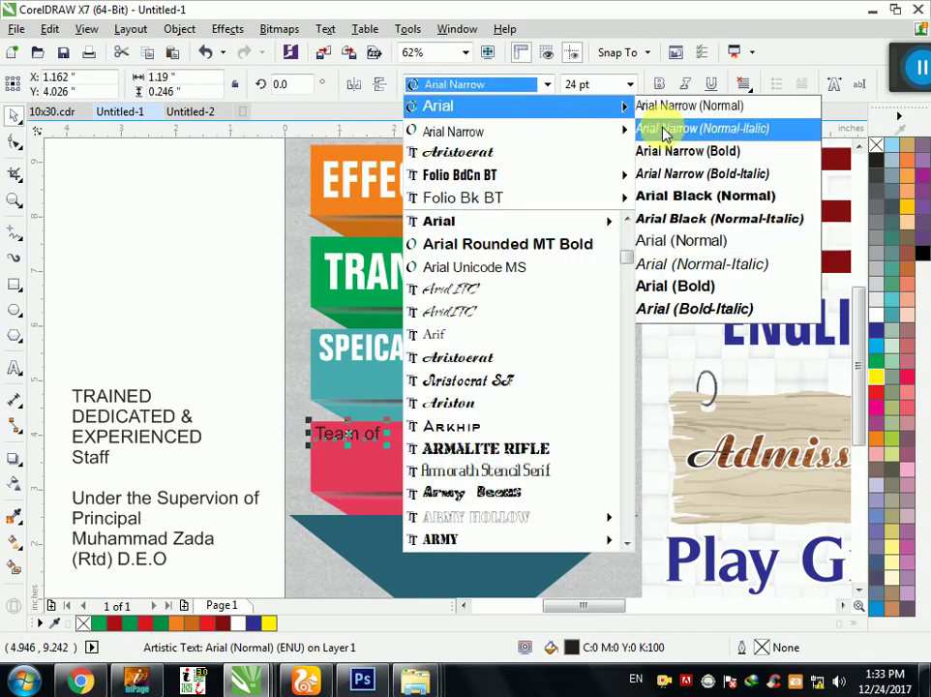
click(654, 101)
click(658, 86)
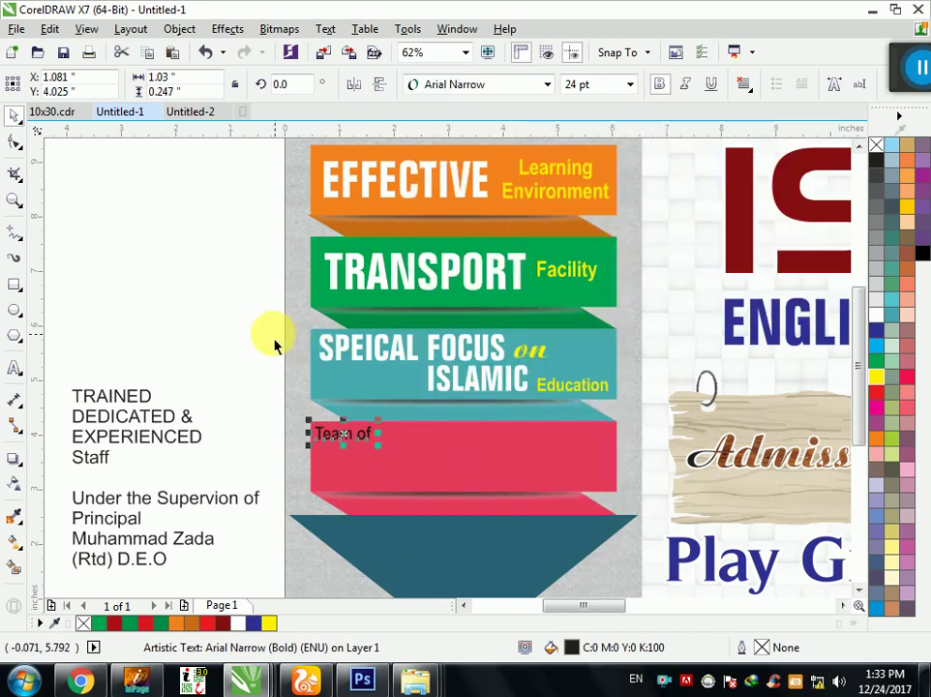
click(876, 376)
click(183, 357)
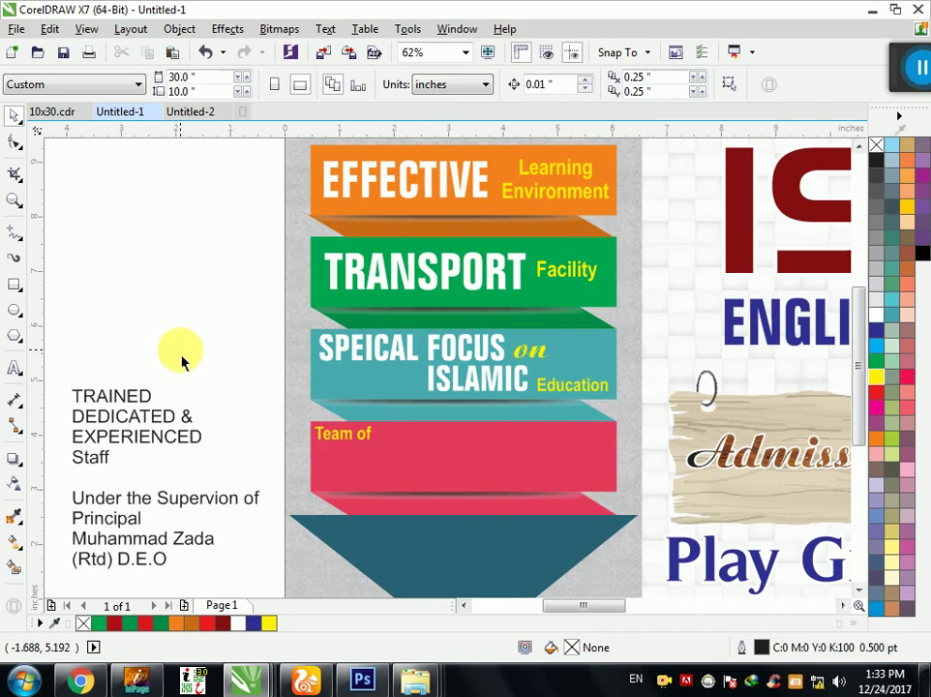
Step: Set TRAINED and the following list lines to Folio BdCn BT and enlarge them
click(125, 391)
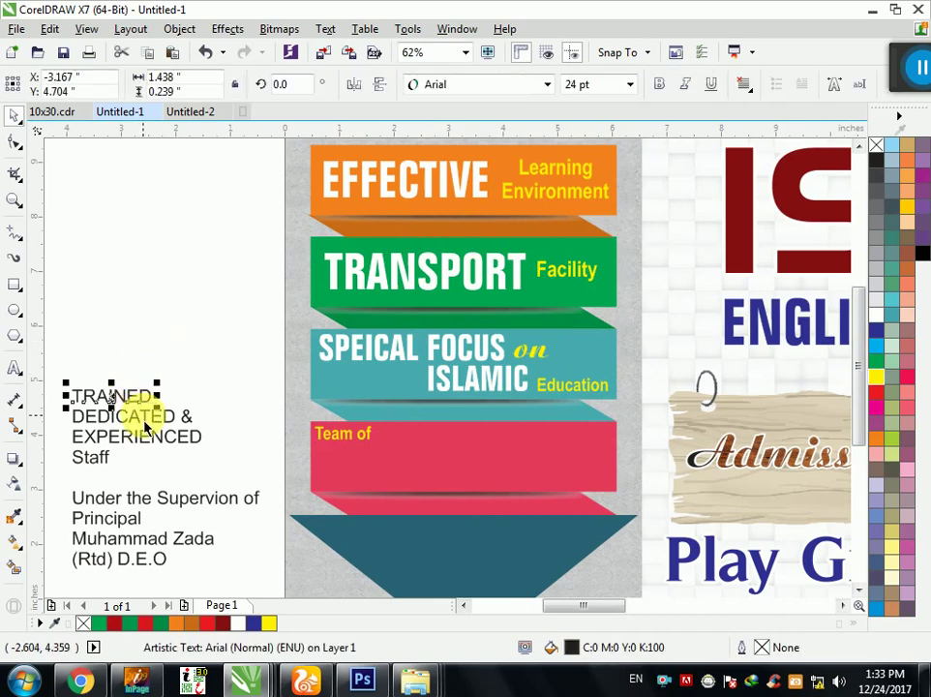
shift+click(143, 424)
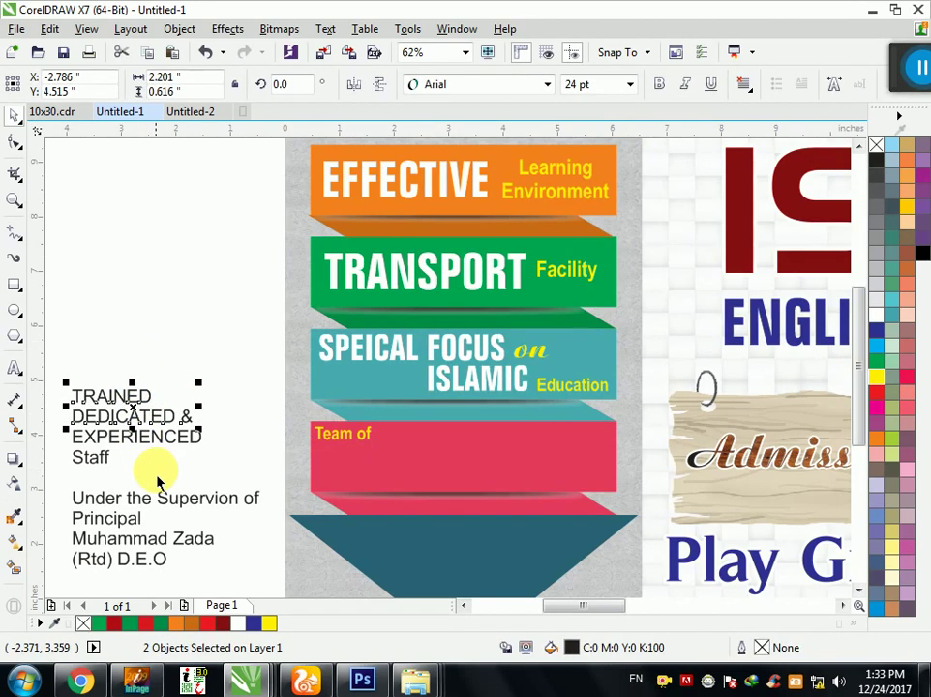
click(160, 478)
click(143, 400)
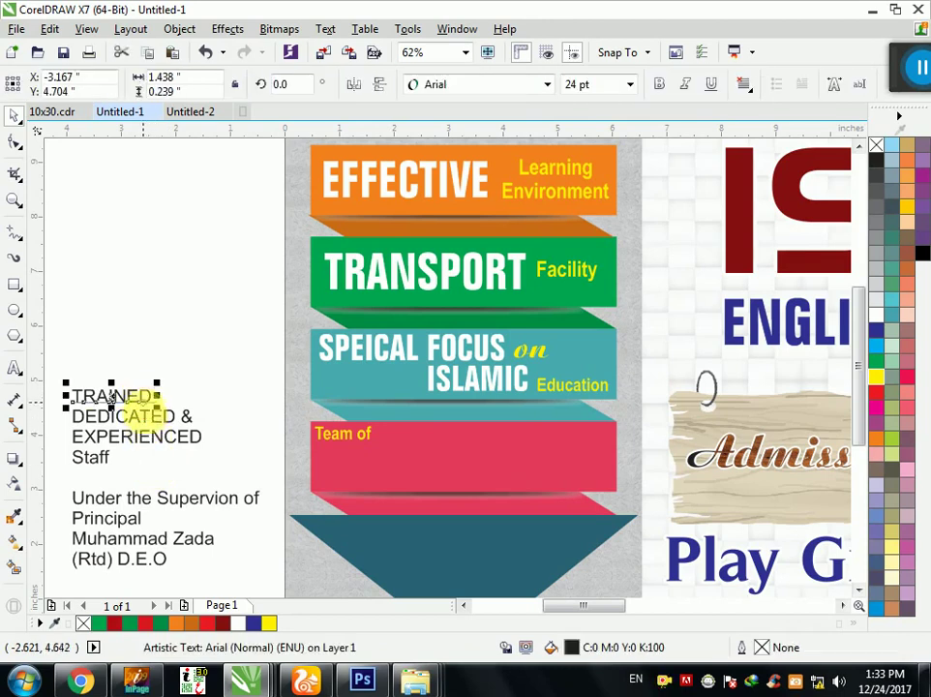
click(496, 93)
click(527, 175)
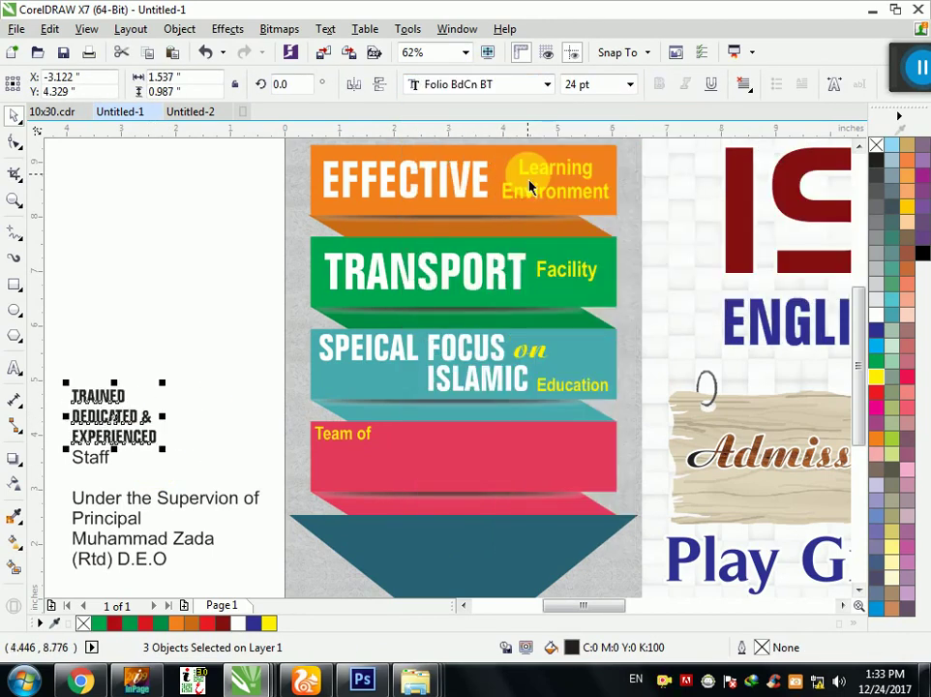
drag(163, 383, 217, 344)
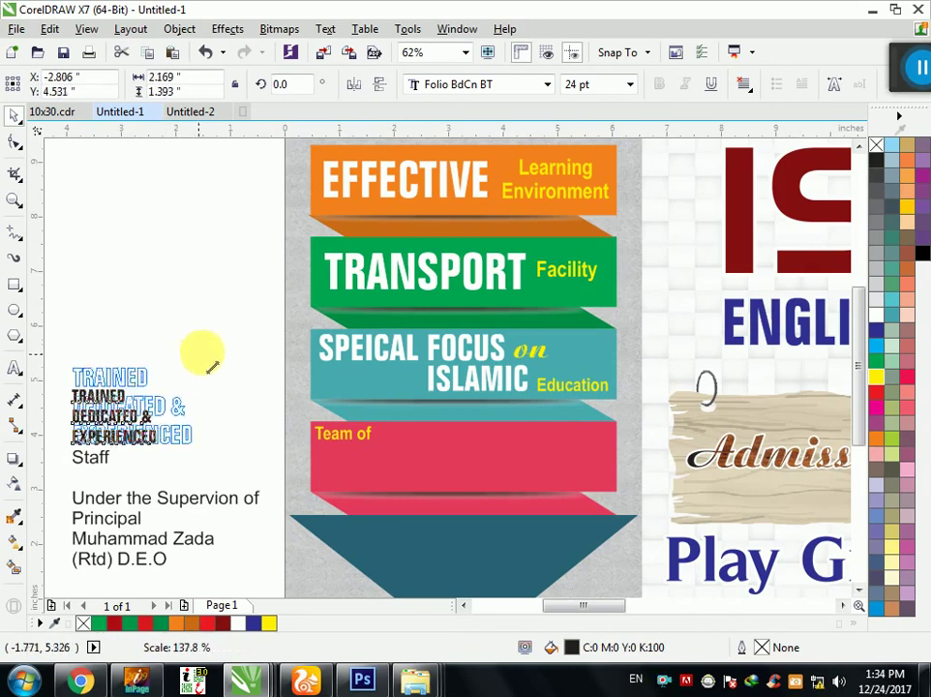
key(Escape)
Step: Move TRAINED below 'Team of' on the red stripe and remove DEDICATED & from the list
drag(152, 373, 407, 470)
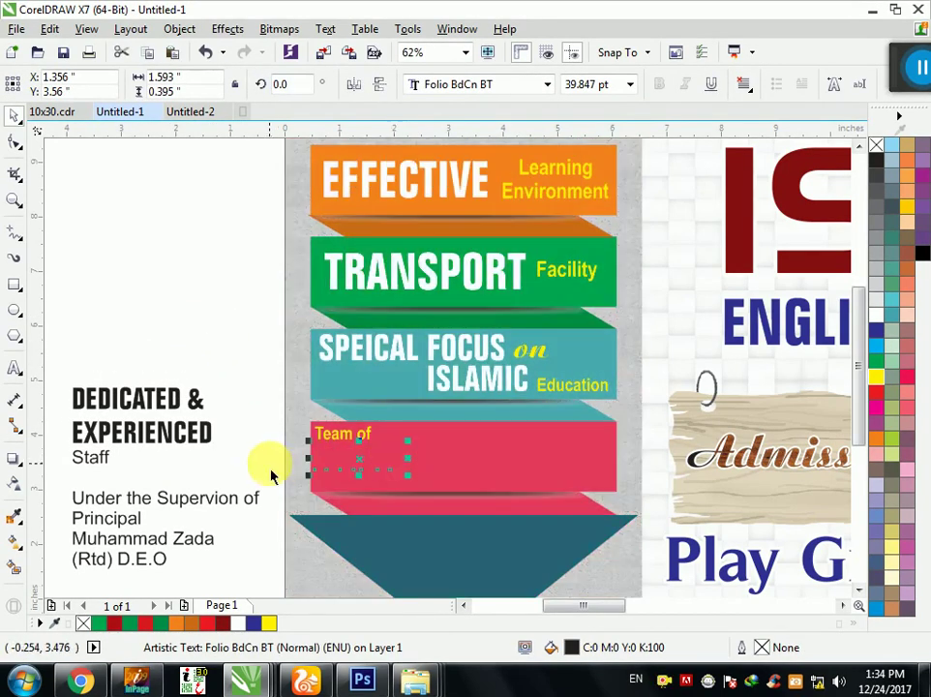
click(182, 406)
key(Delete)
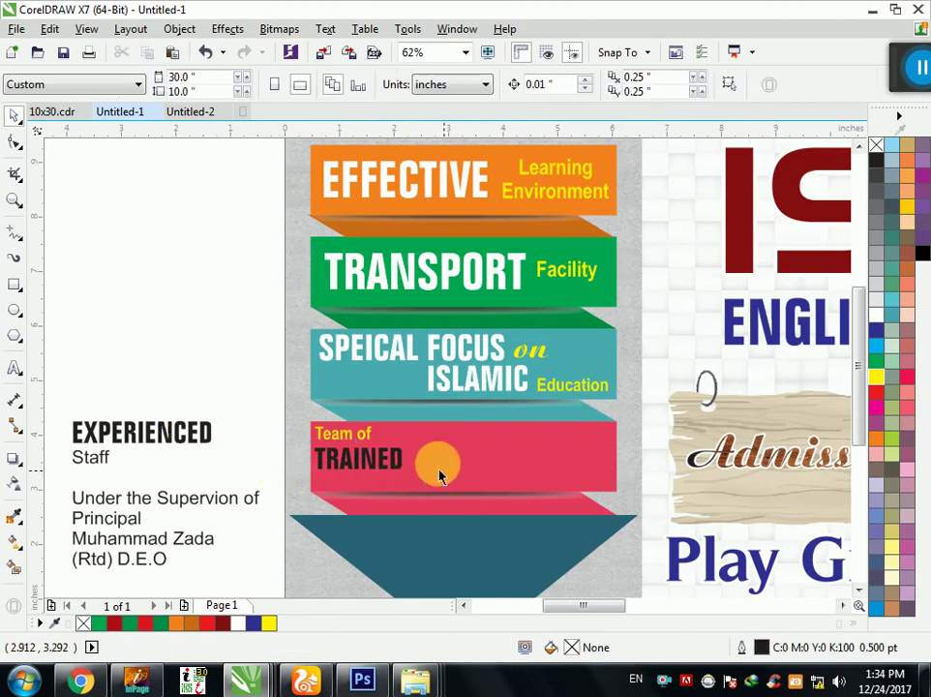
Step: Paste DEDICATED & after TRAINED and set that line to 35 pt
click(404, 472)
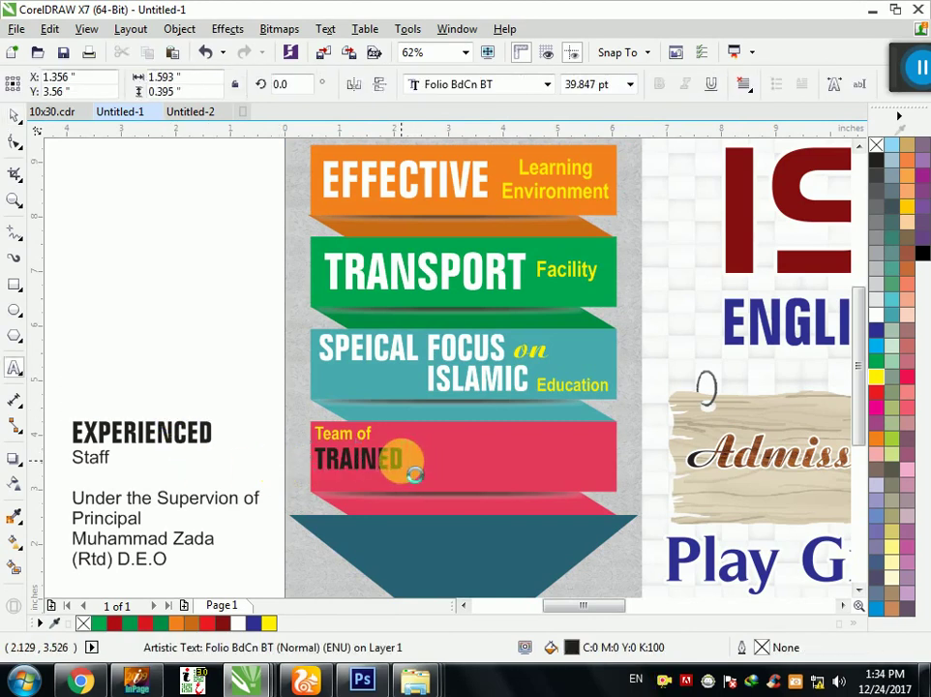
key(ctrl+v)
click(17, 116)
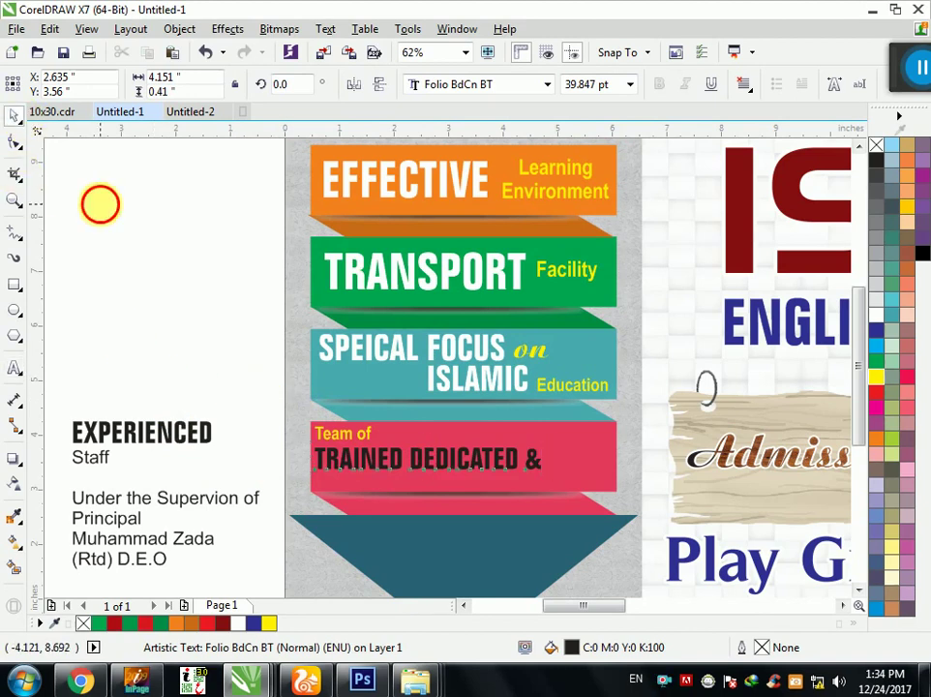
click(98, 201)
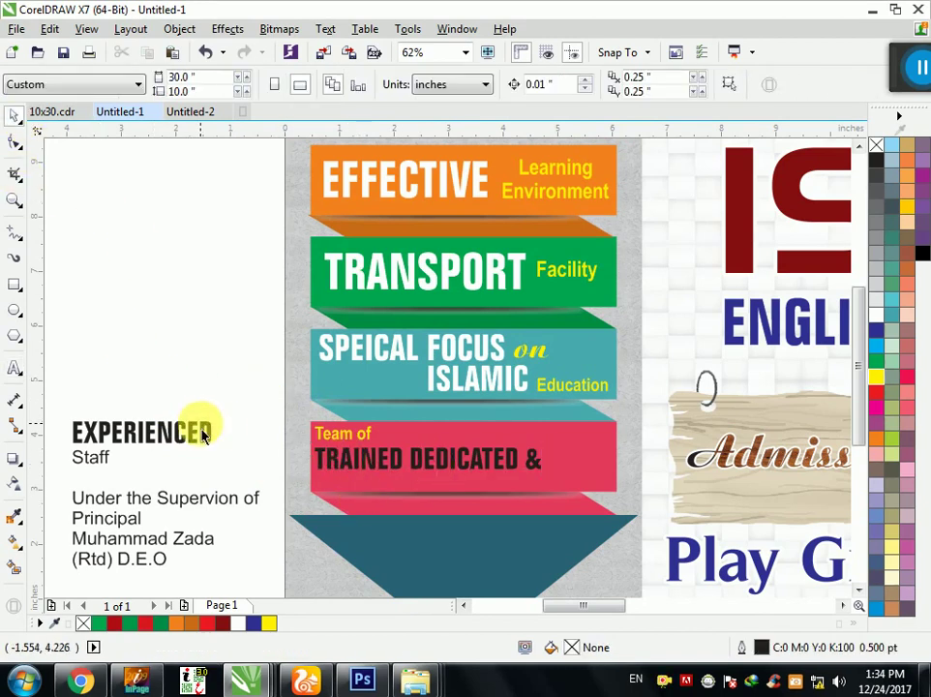
scroll(356, 453, up, 2)
click(353, 431)
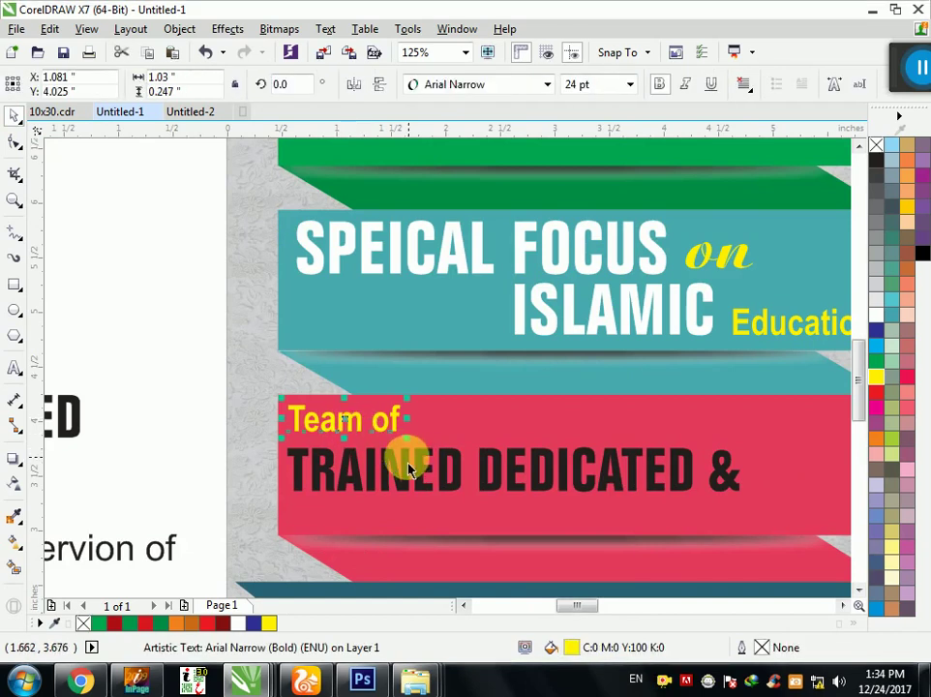
drag(411, 469, 410, 458)
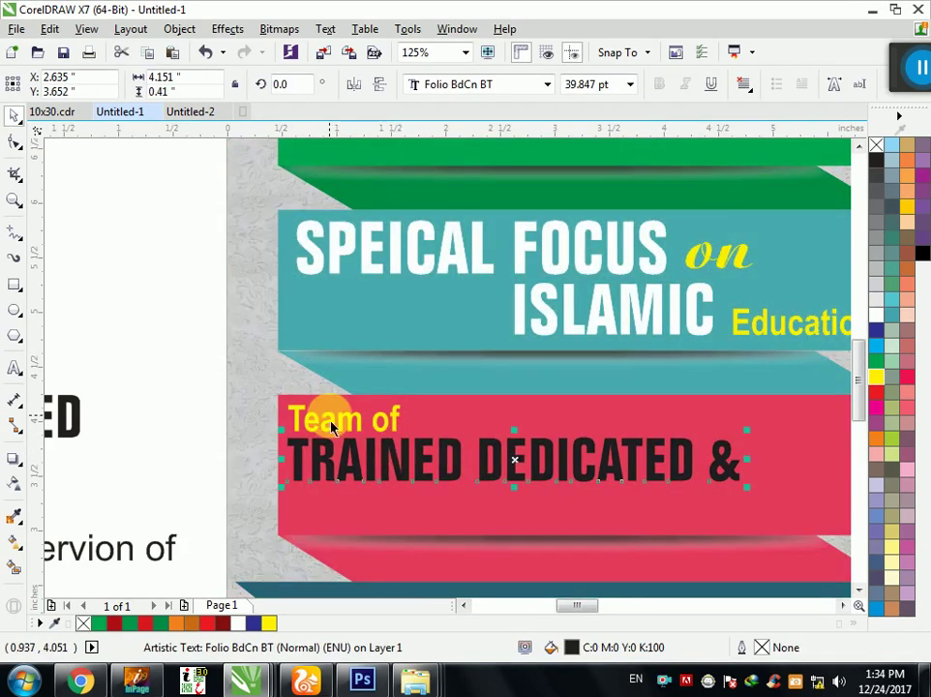
scroll(330, 425, down, 2)
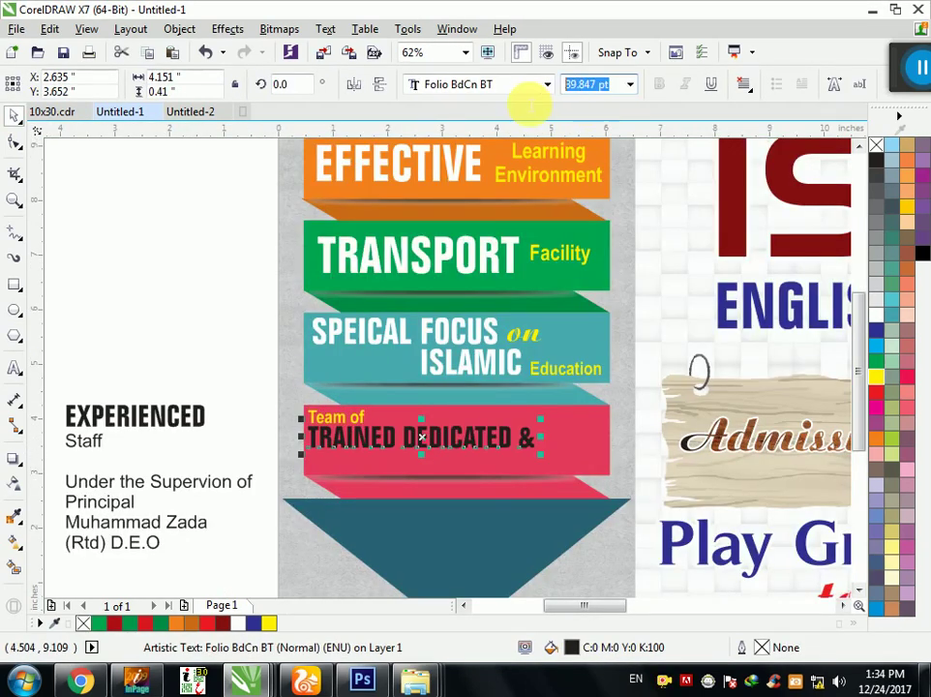
text(35)
key(Return)
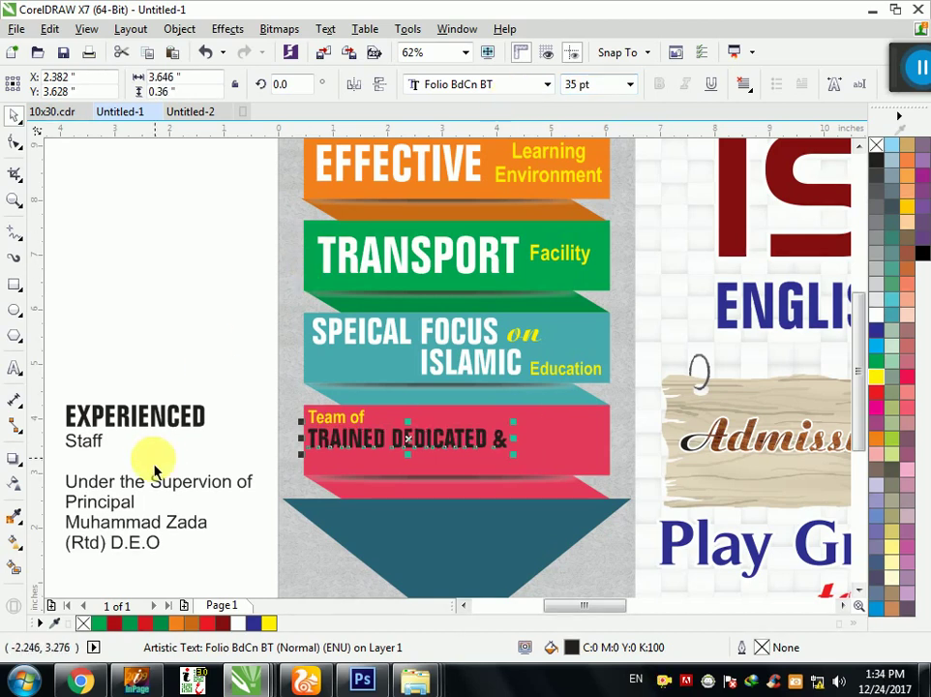
Step: Set EXPERIENCED to 35 pt and move it and Staff onto the red band
click(175, 423)
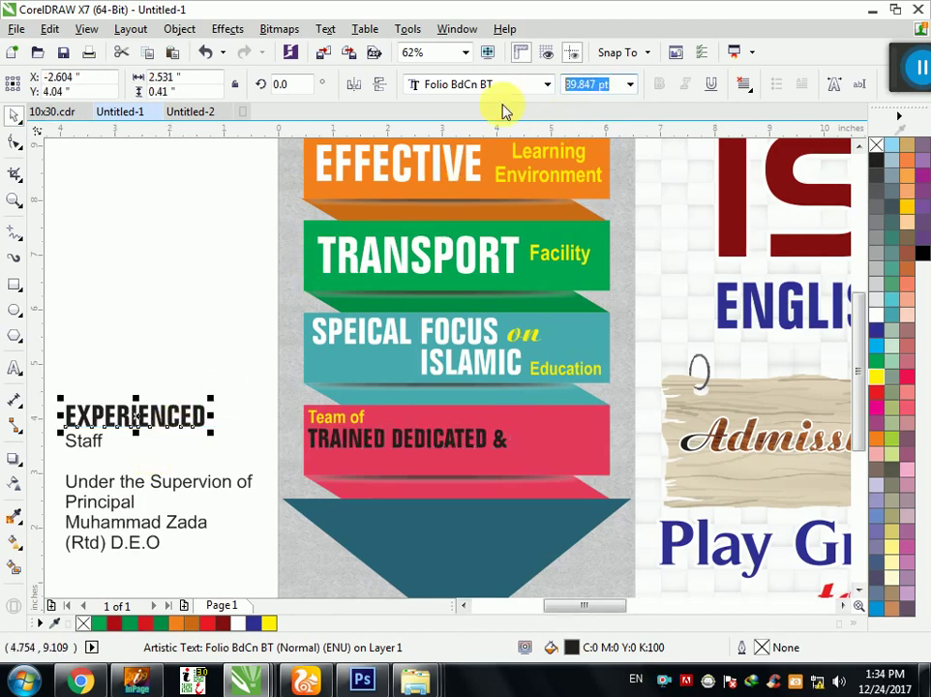
key(Return)
mouse_move(125, 411)
mouse_down()
mouse_move(411, 492)
mouse_move(478, 467)
mouse_up()
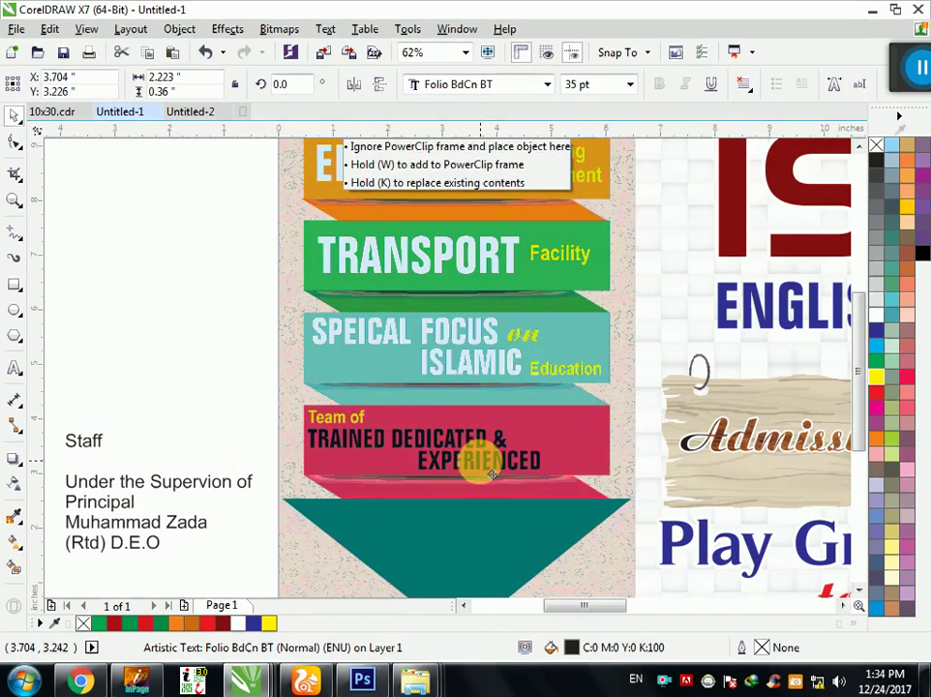
scroll(490, 474, up, 2)
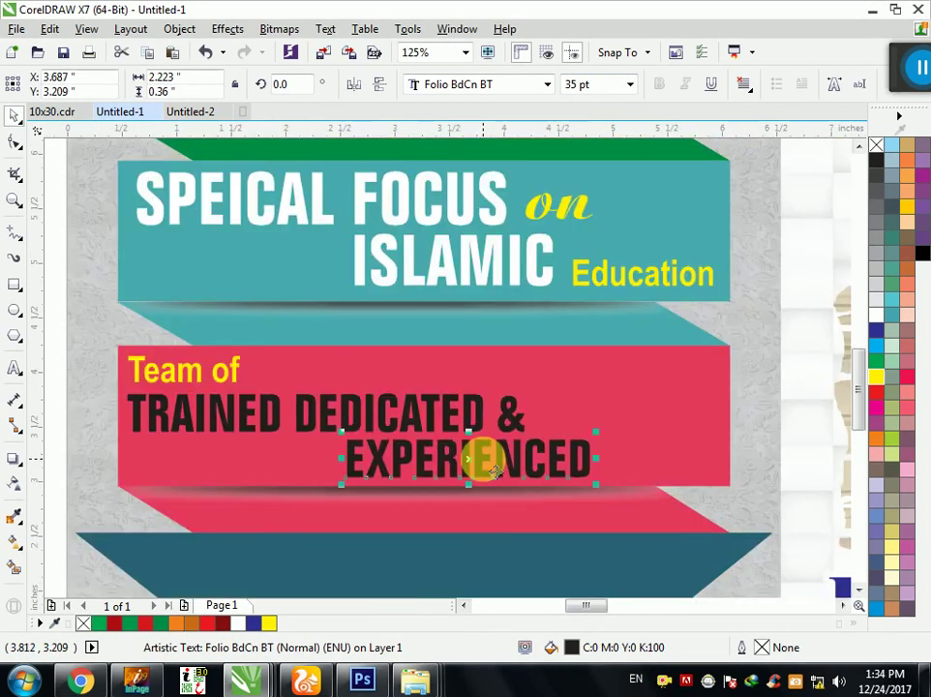
scroll(478, 409, down, 2)
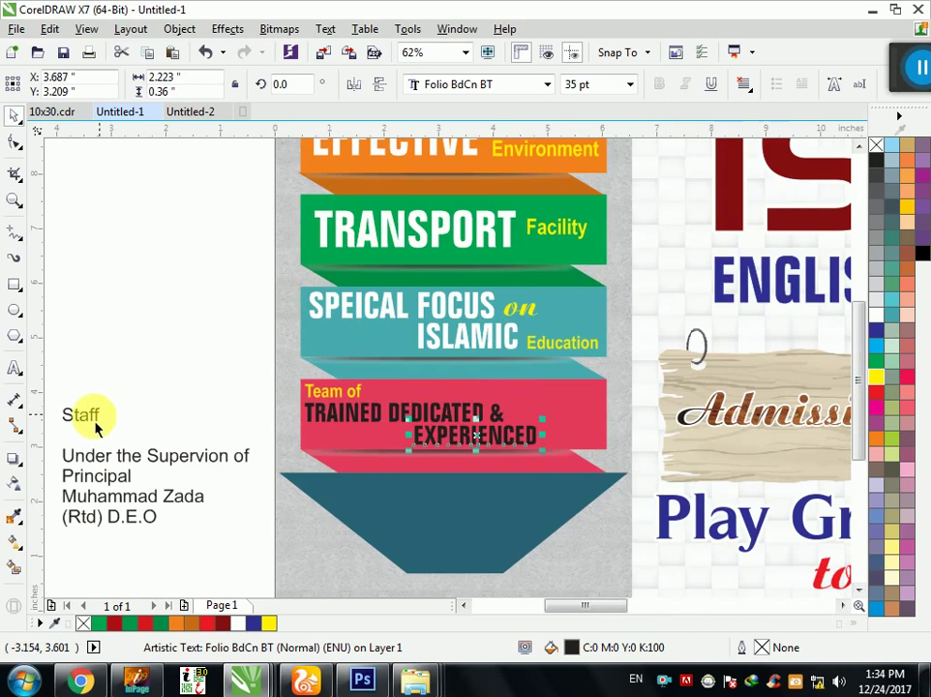
drag(77, 413, 323, 456)
drag(461, 481, 565, 432)
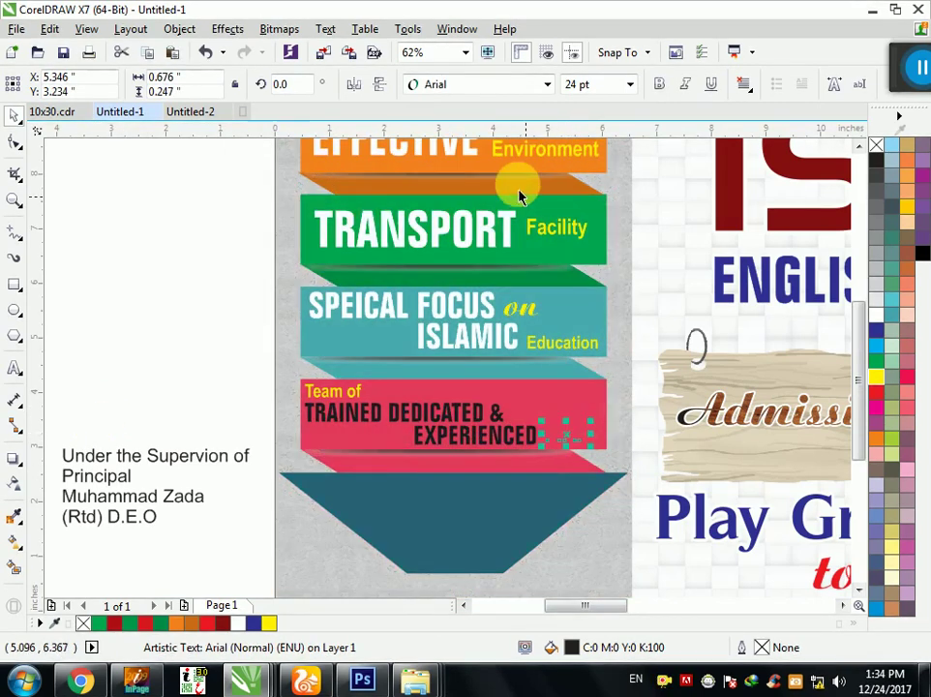
Step: Set Staff to Arial Narrow Bold, enlarge it slightly and place it beside EXPERIENCED
click(510, 85)
mouse_move(484, 106)
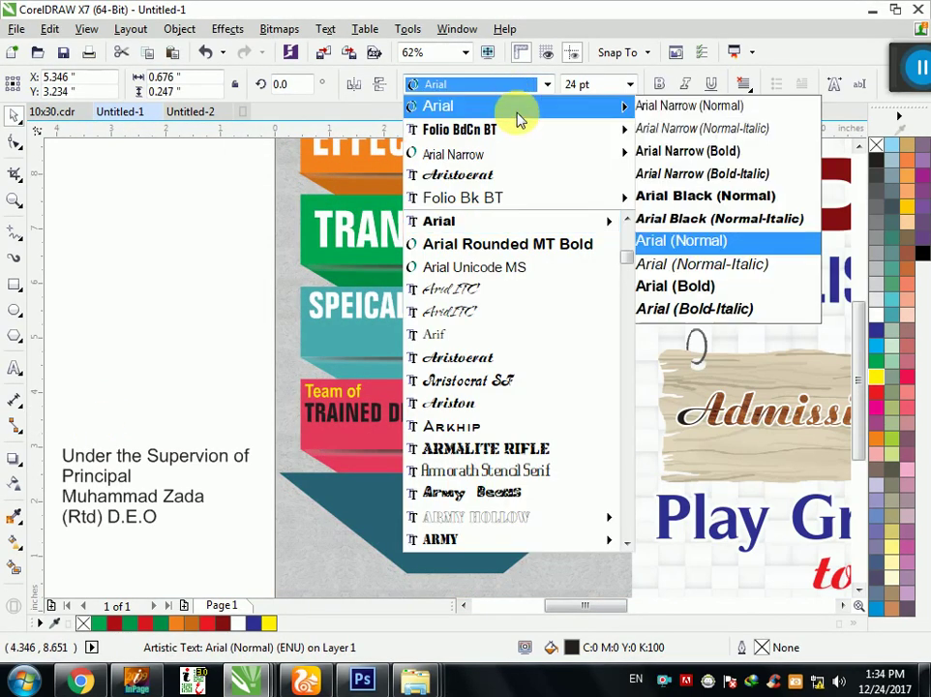
click(676, 152)
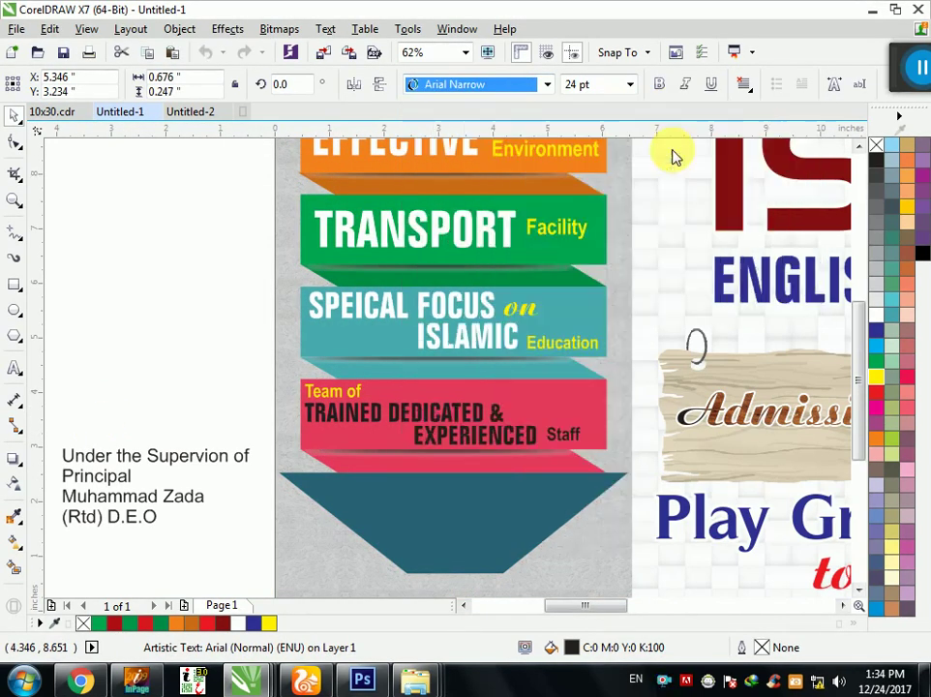
click(658, 85)
drag(416, 344, 665, 480)
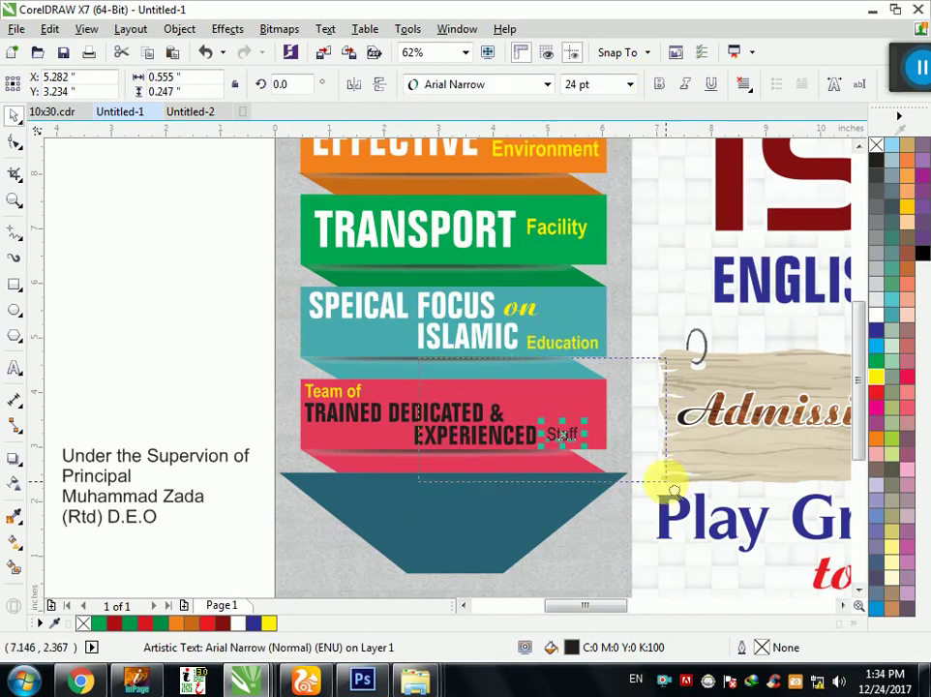
click(657, 83)
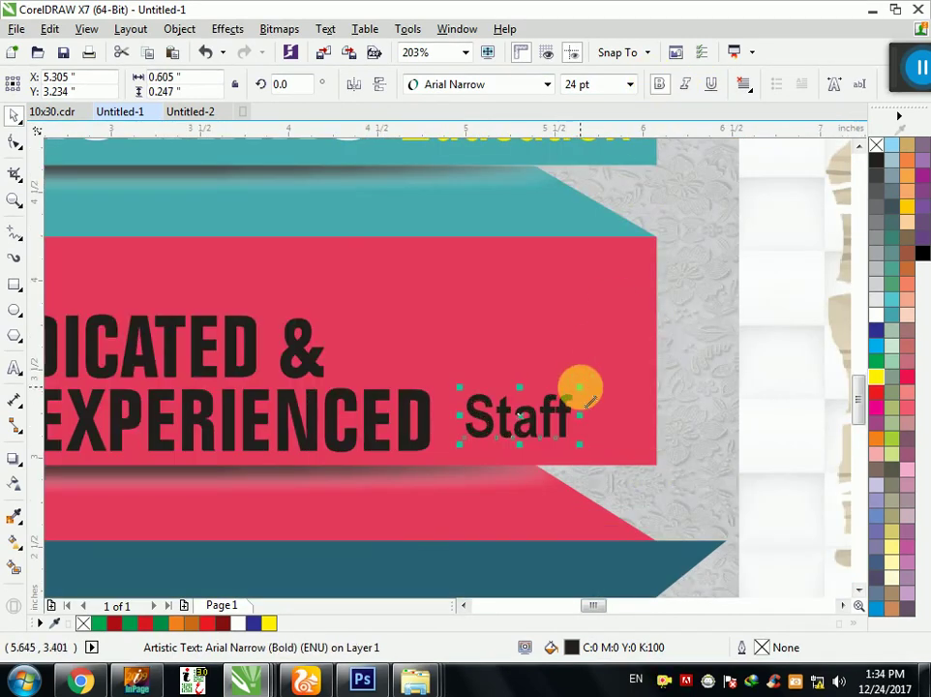
drag(587, 399, 595, 392)
mouse_move(513, 400)
mouse_down()
mouse_move(536, 429)
mouse_move(520, 411)
mouse_up()
Step: Make TRAINED DEDICATED & and EXPERIENCED white, with a yellow ampersand
click(305, 349)
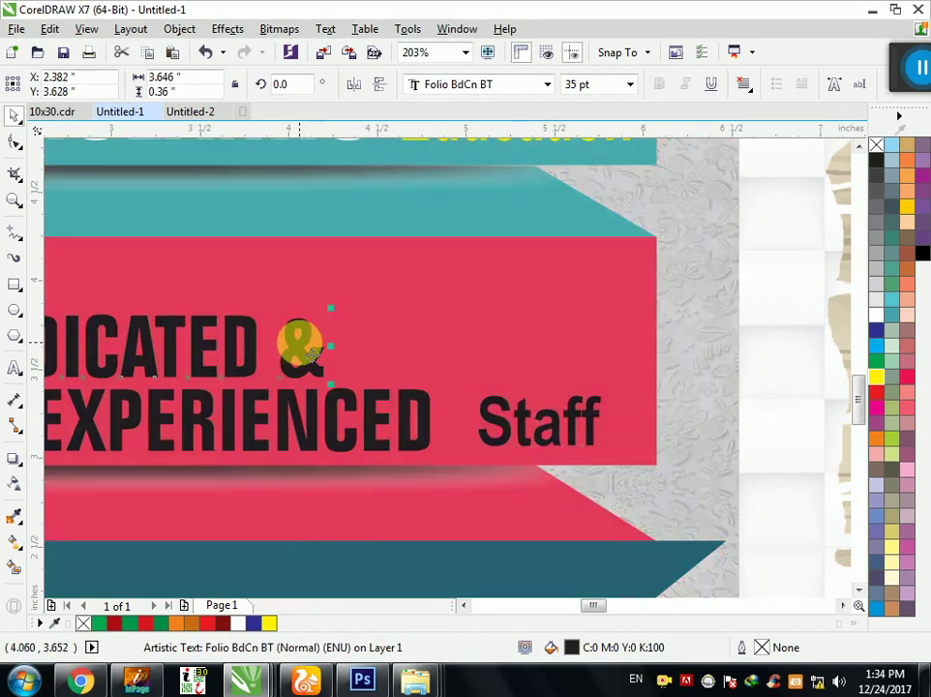
shift+click(395, 414)
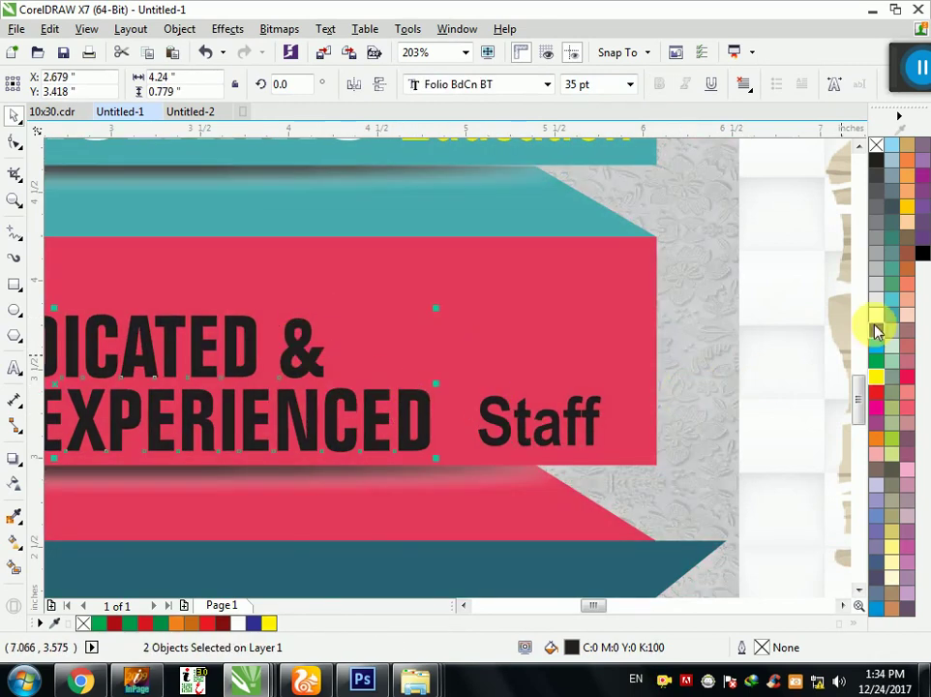
click(875, 314)
scroll(556, 400, down, 2)
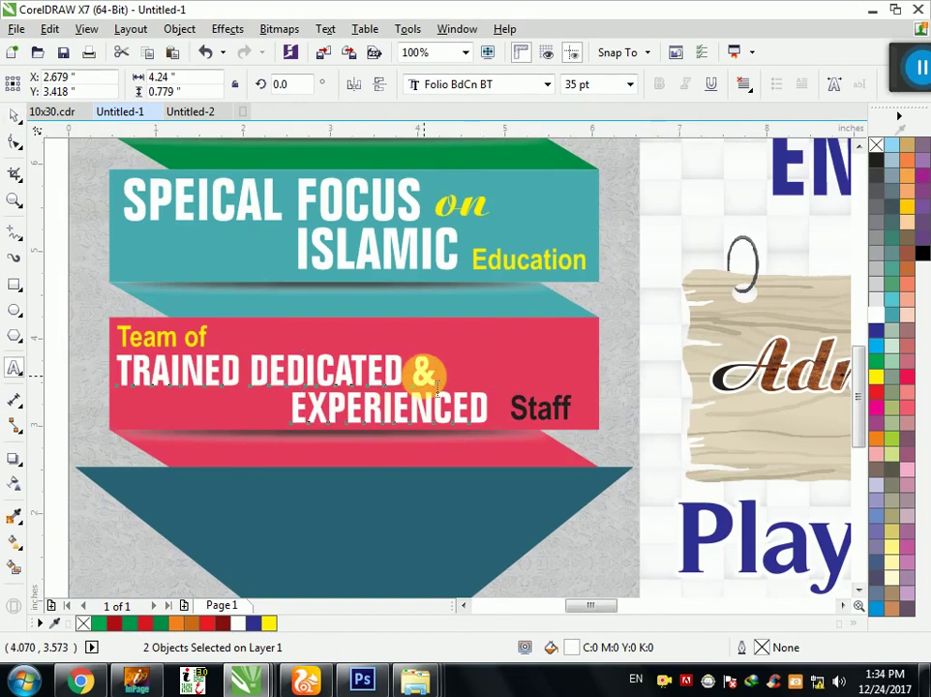
drag(437, 370, 413, 370)
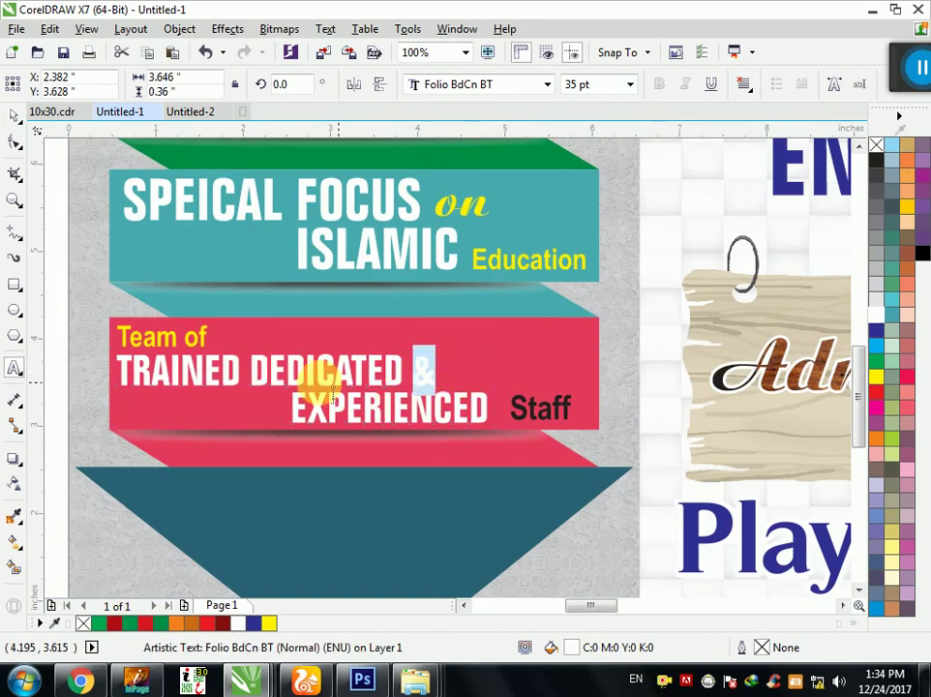
click(876, 380)
click(15, 120)
Step: Colour Staff yellow and nudge it into place beside EXPERIENCED
click(549, 469)
click(550, 434)
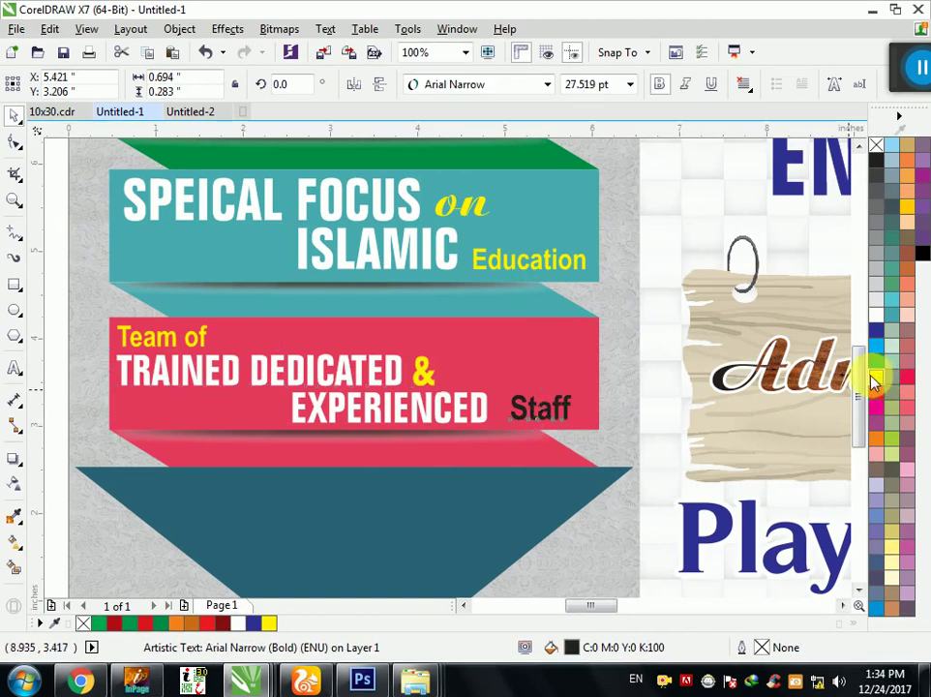
click(876, 381)
scroll(511, 398, up, 1)
drag(514, 405, 503, 414)
scroll(503, 414, down, 1)
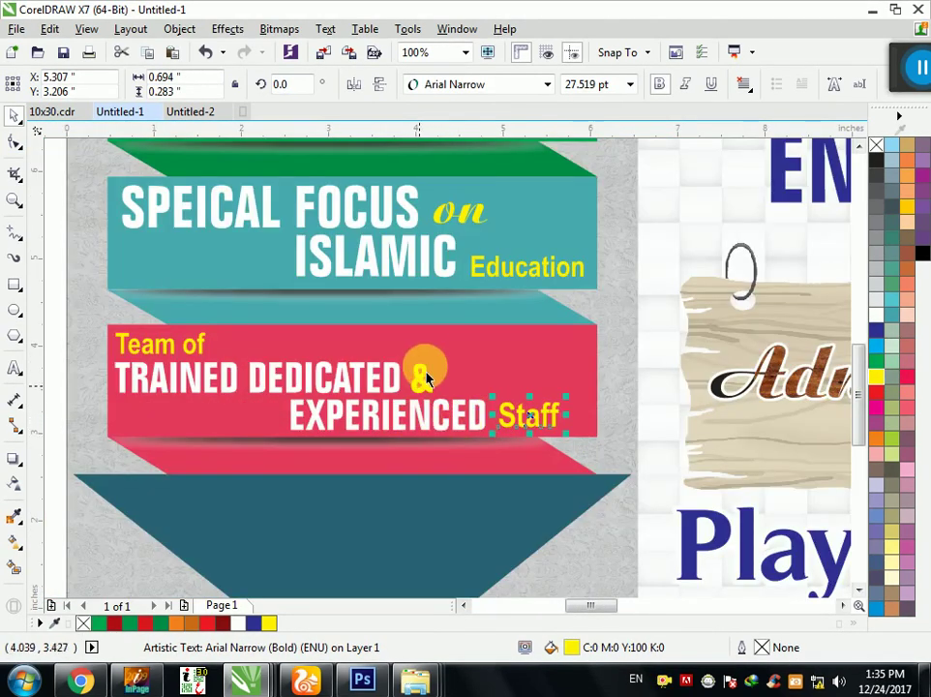
scroll(432, 372, down, 1)
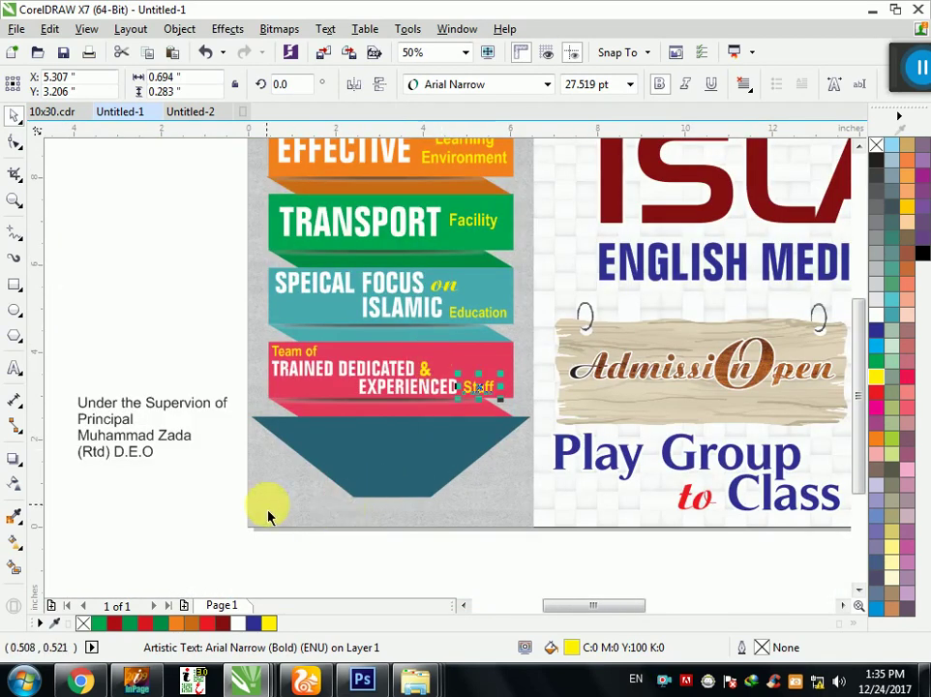
click(203, 411)
Step: Put 'Under the Supervision of' in bold yellow on the teal band, with Principal beneath
drag(177, 414, 408, 440)
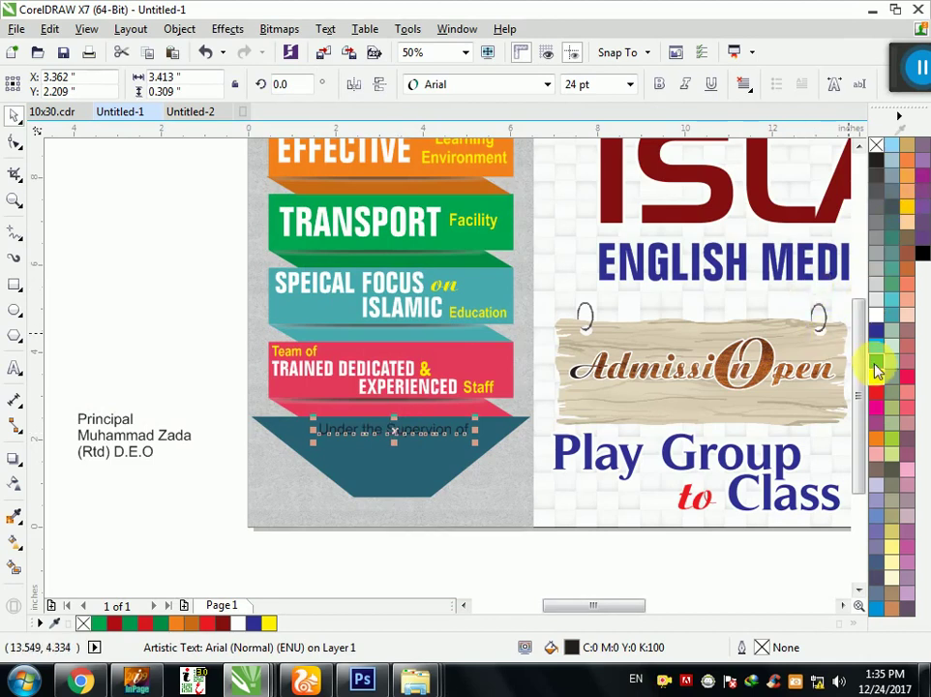
click(875, 377)
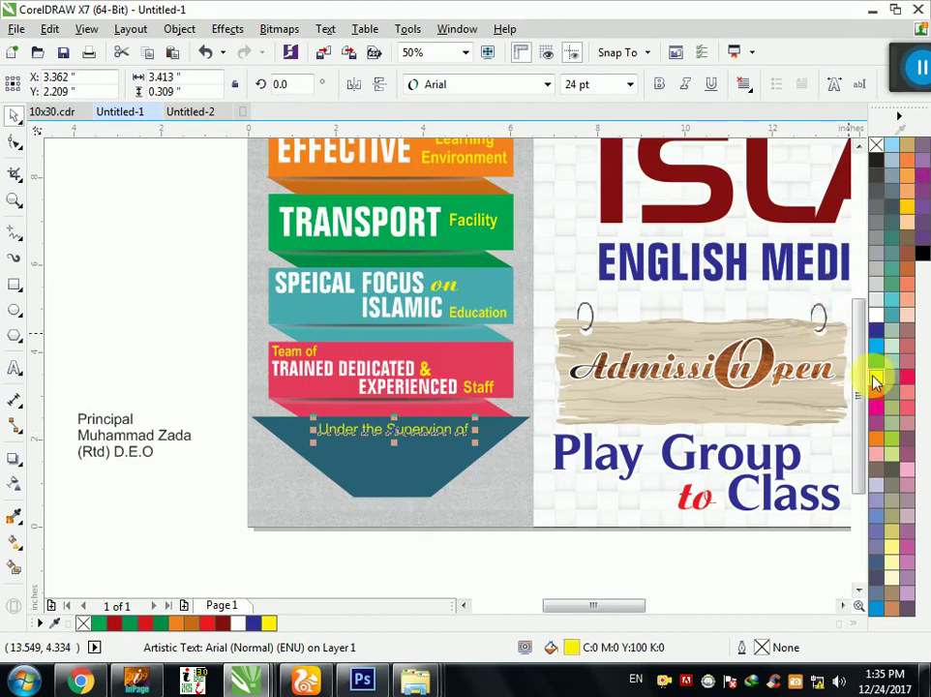
click(657, 89)
shift+click(399, 474)
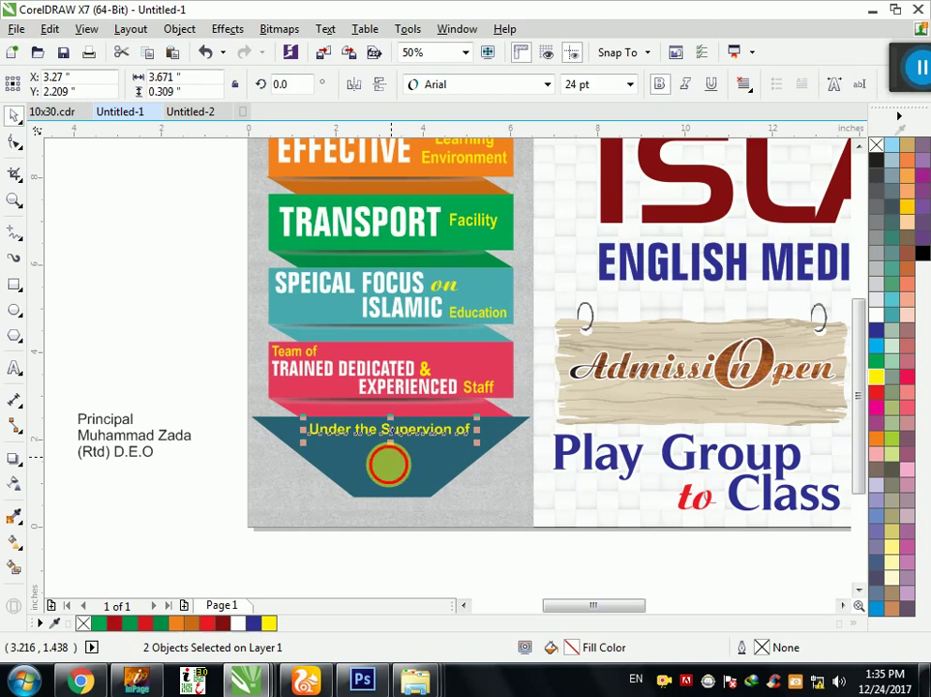
drag(123, 426, 351, 464)
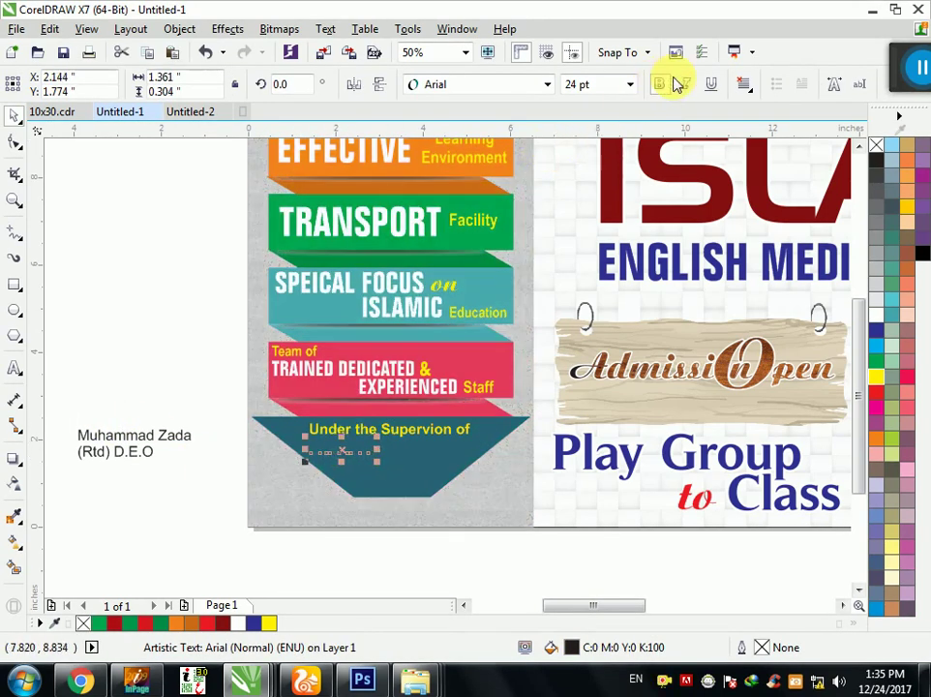
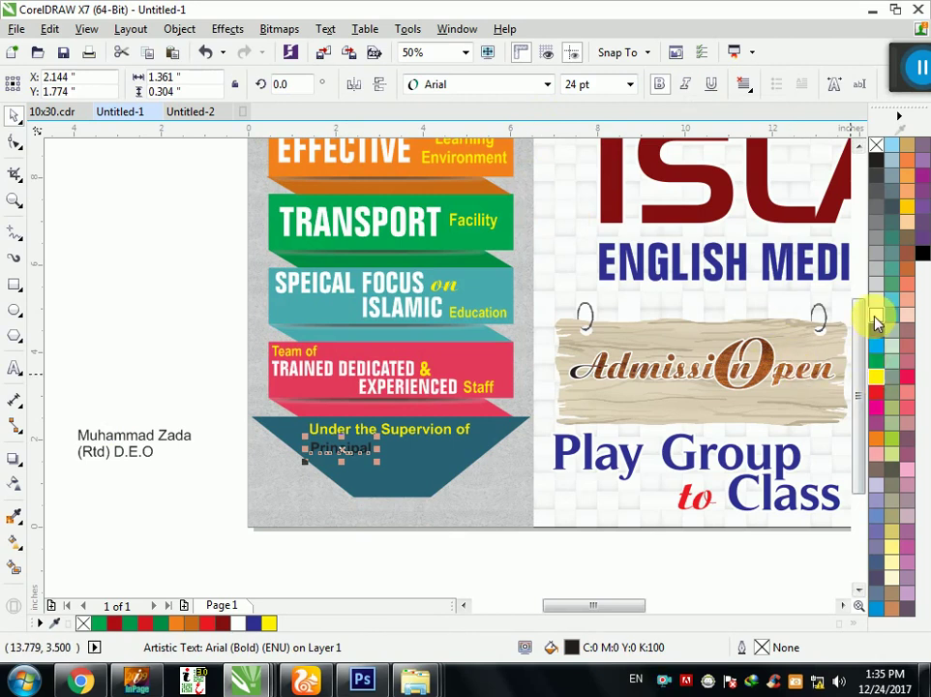
Step: Set the principal's name in Folio BdCn BT at about 33 pt and move it onto the teal panel
click(176, 447)
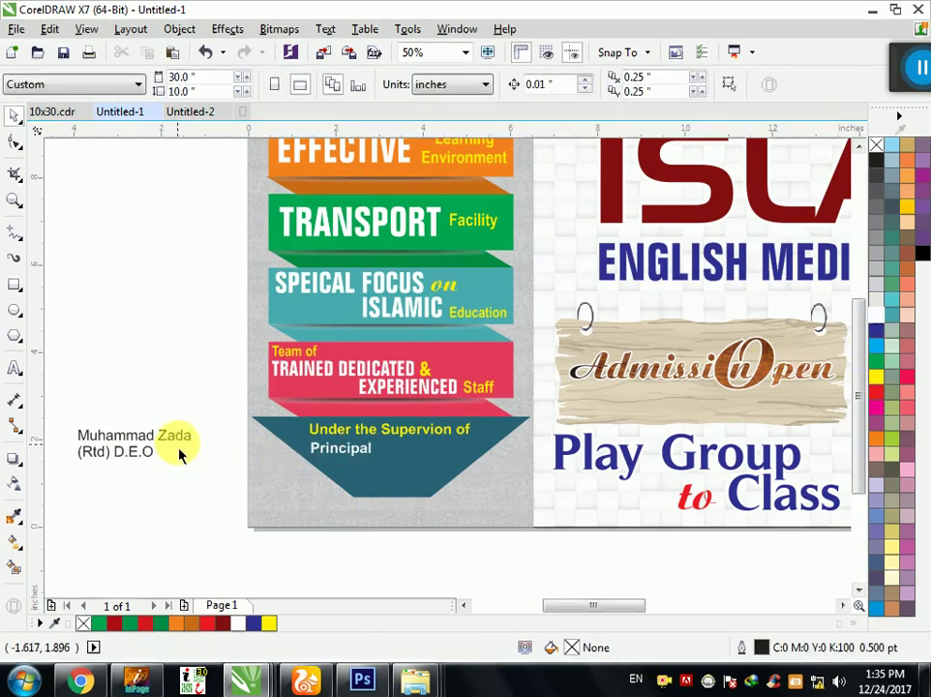
click(455, 87)
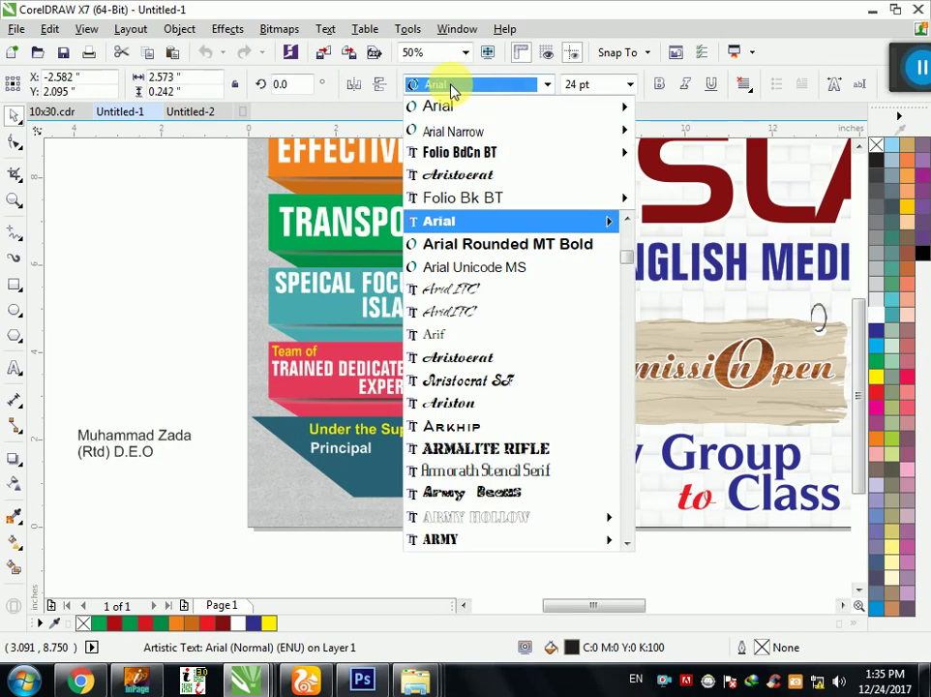
click(462, 150)
drag(176, 426, 247, 418)
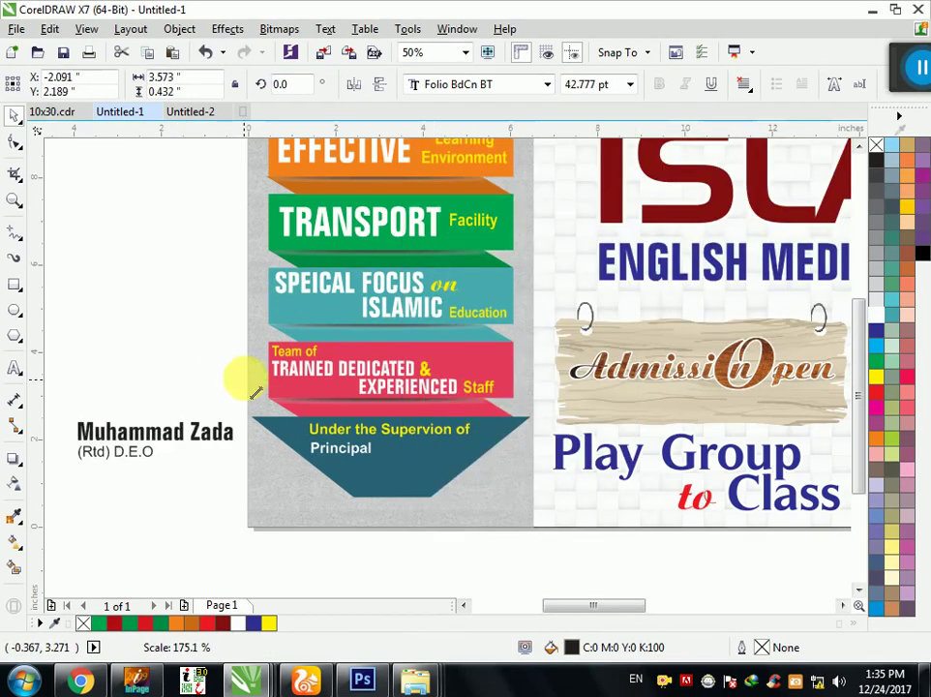
mouse_move(179, 432)
mouse_down()
mouse_move(435, 491)
mouse_move(427, 483)
mouse_up()
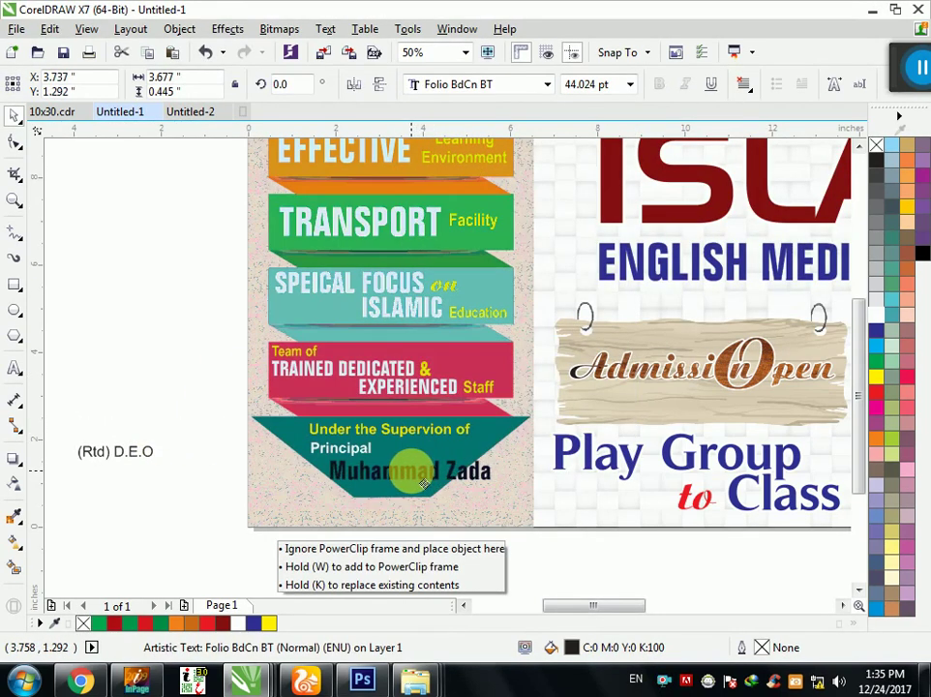
scroll(421, 483, up, 2)
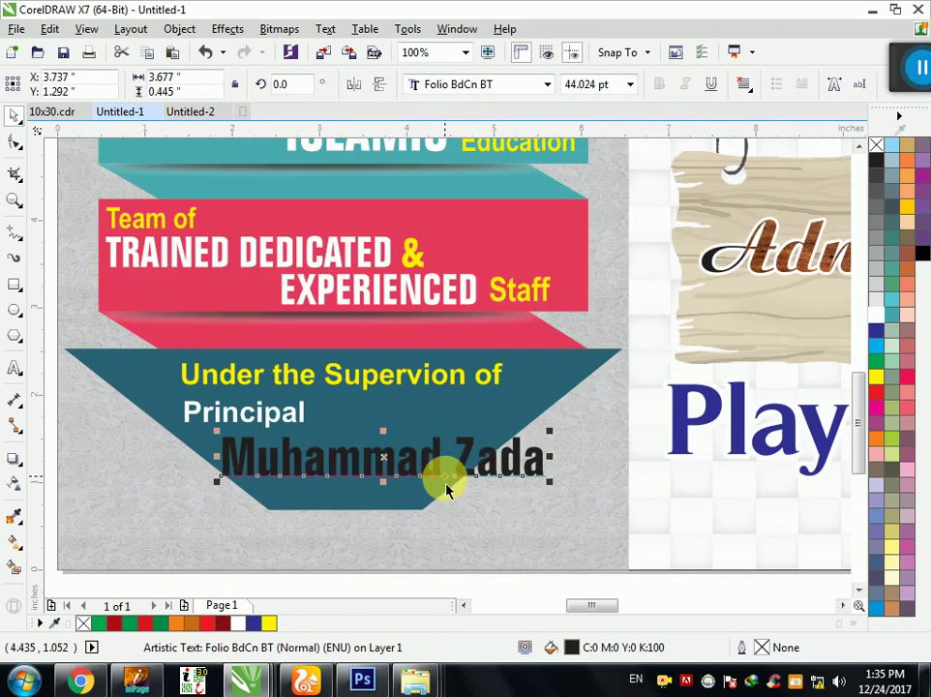
drag(547, 431, 471, 440)
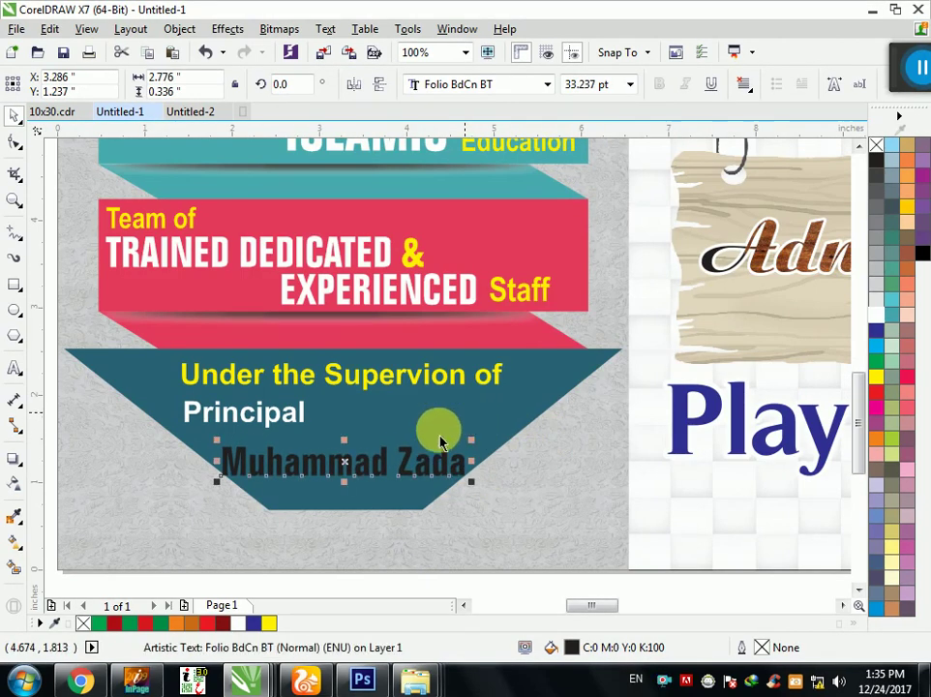
Step: Centre Principal under the supervision heading and bring the name up closer to it
click(306, 427)
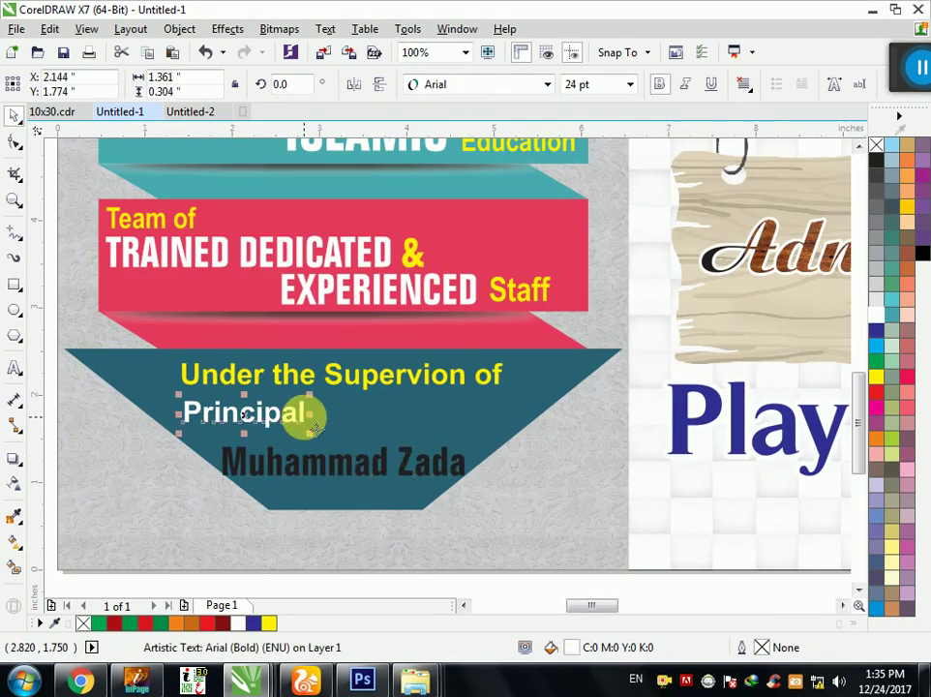
shift+click(332, 379)
key(c)
click(351, 414)
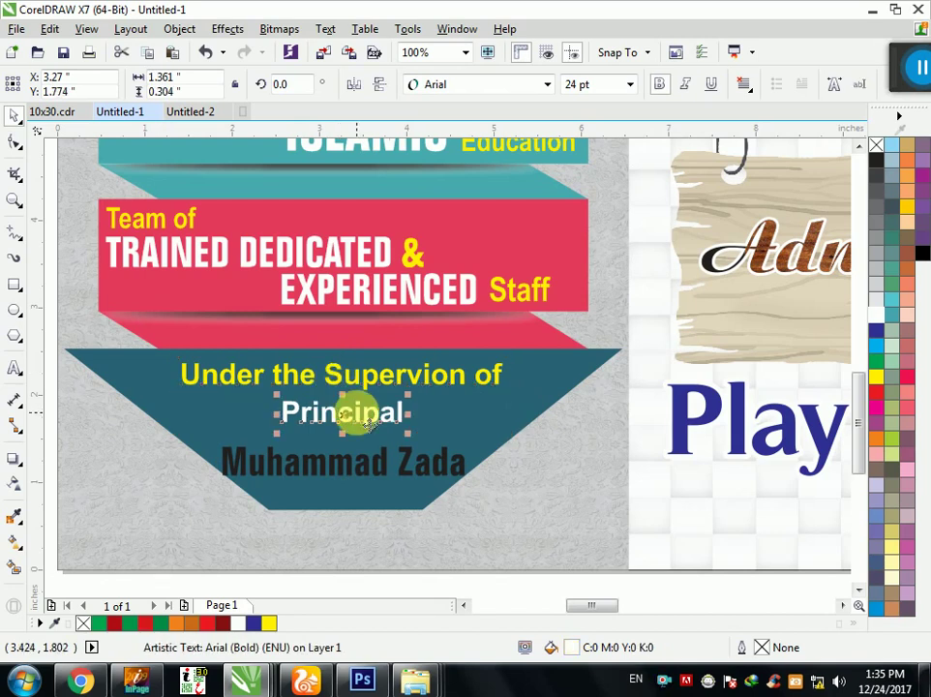
drag(353, 472, 346, 450)
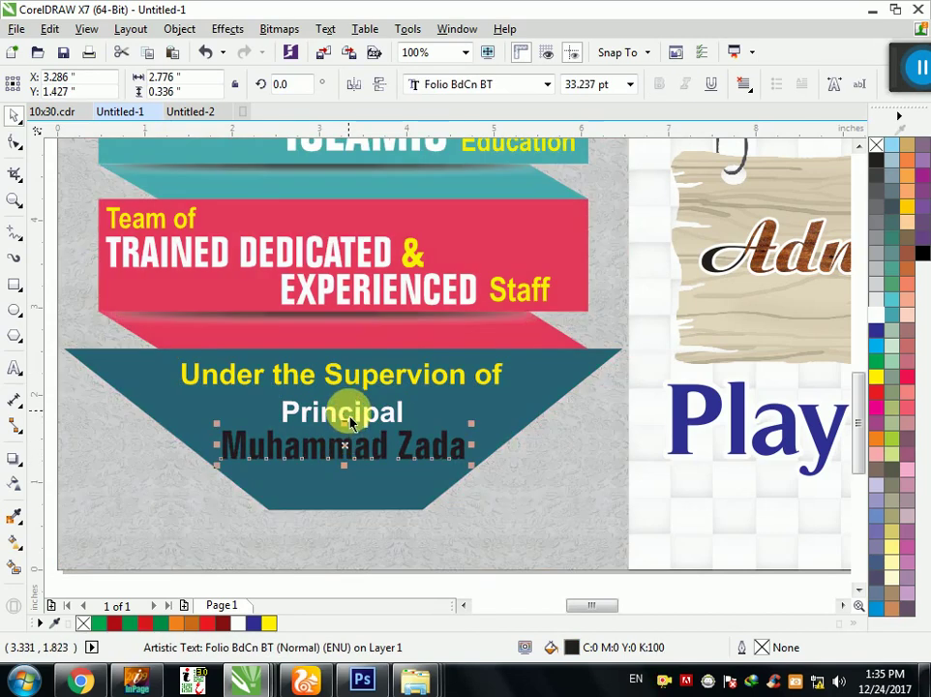
Step: Tighten the heading, Principal and name stack so the name sits just under Principal
shift+click(353, 408)
shift+click(401, 383)
shift+click(407, 416)
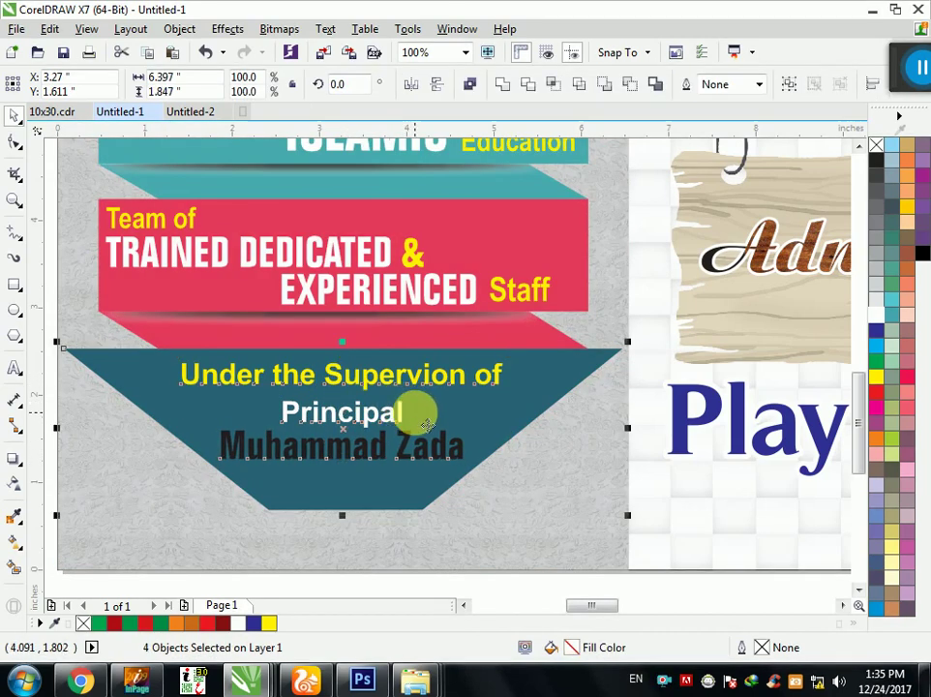
shift+click(376, 415)
scroll(375, 415, up, 1)
shift+click(437, 360)
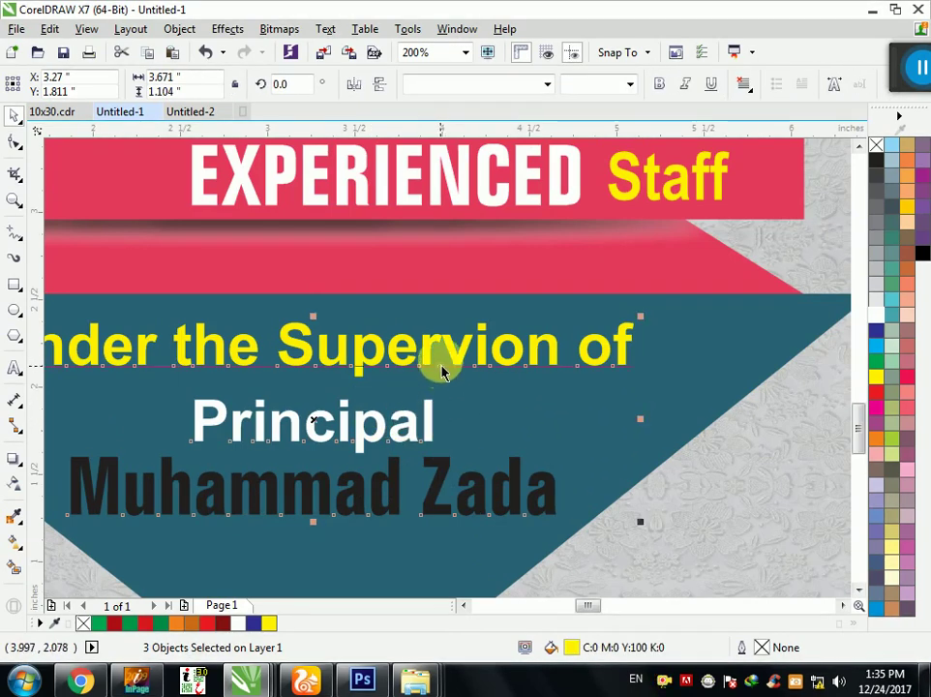
click(346, 380)
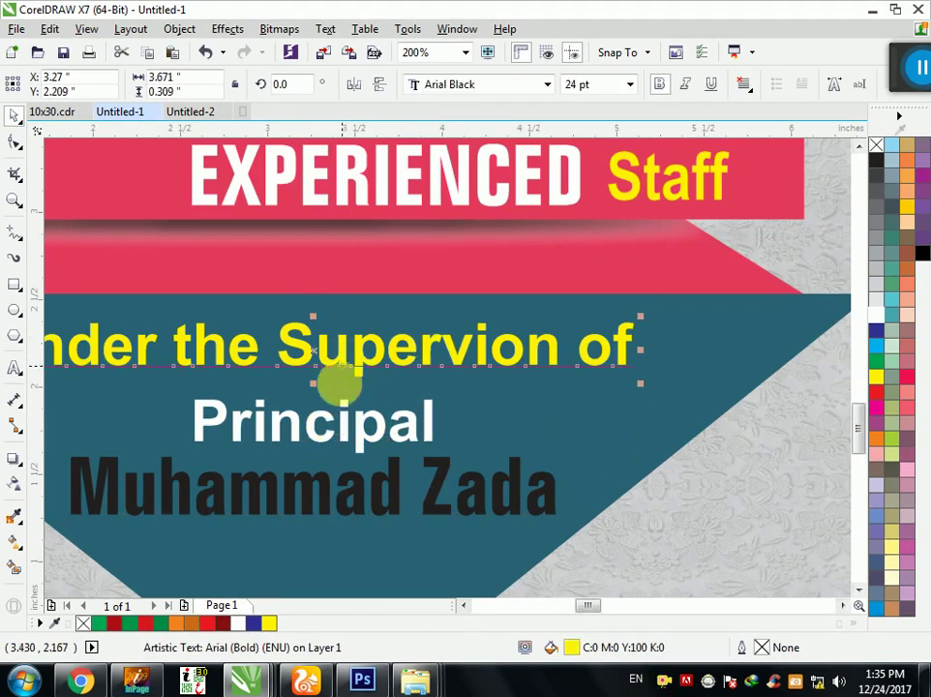
drag(347, 428, 344, 417)
drag(329, 483, 340, 474)
scroll(343, 363, down, 1)
scroll(266, 426, down, 1)
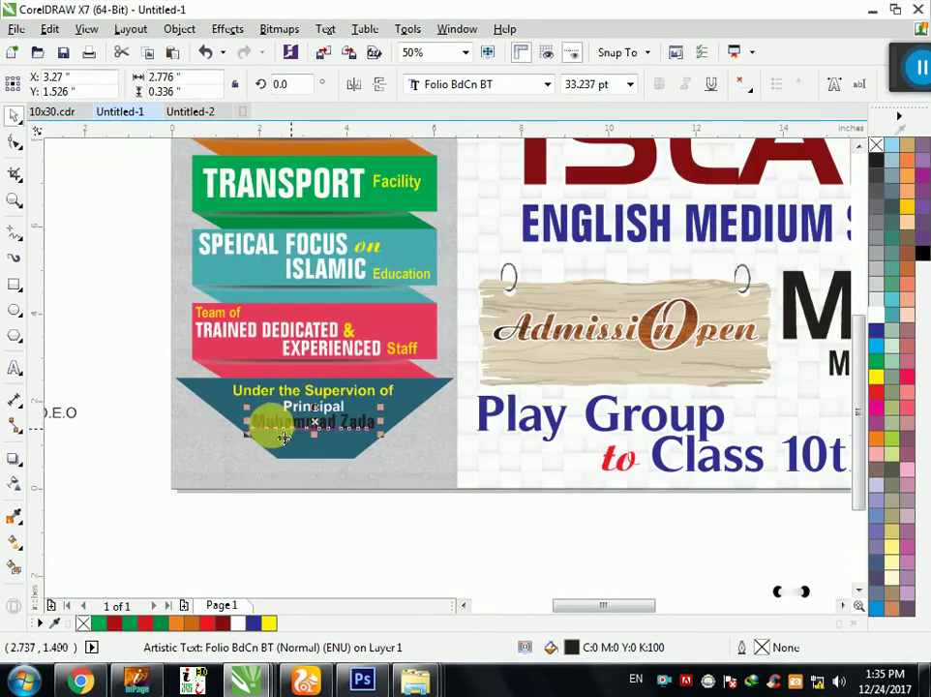
Step: Place bold (Rtd) D.E.O on the panel, centred just below the name
mouse_move(98, 423)
mouse_down()
mouse_move(322, 468)
mouse_move(322, 456)
mouse_up()
scroll(353, 468, up, 3)
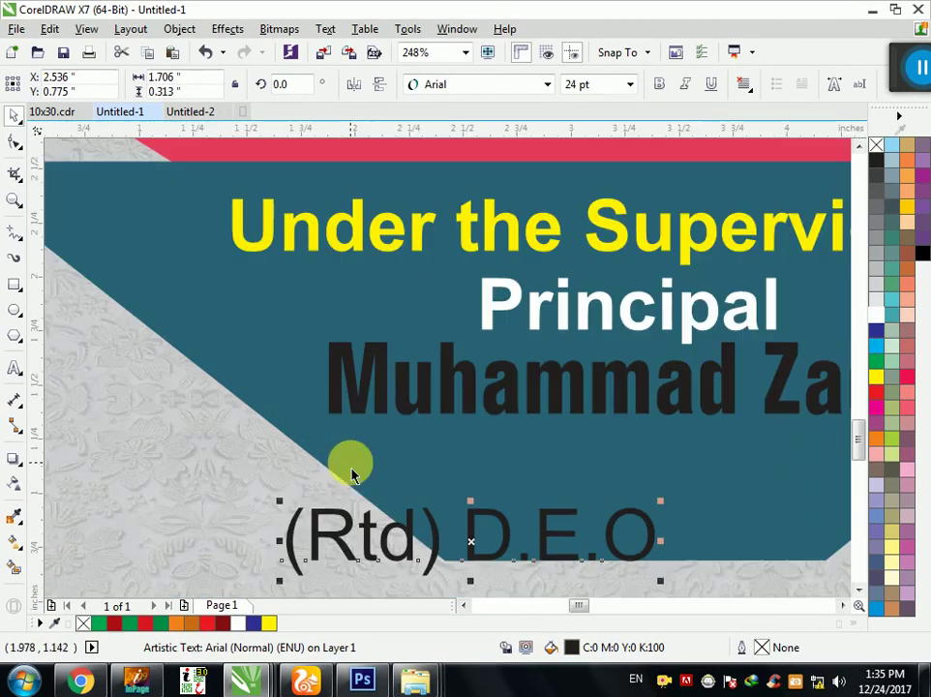
click(658, 85)
scroll(426, 176, down, 1)
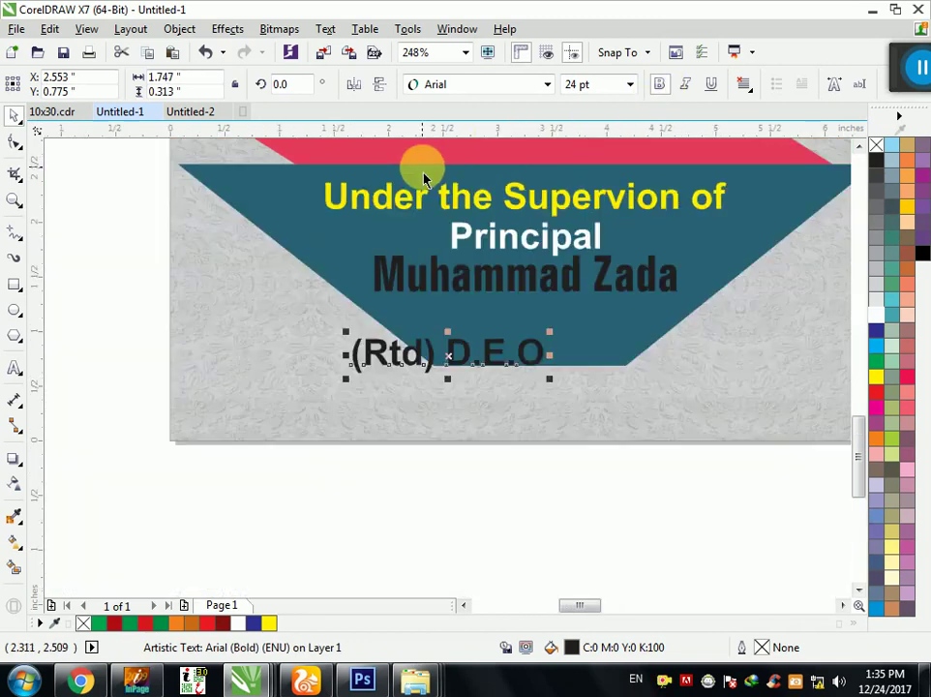
scroll(537, 295, up, 1)
shift+click(536, 286)
key(c)
click(532, 426)
drag(531, 427, 511, 364)
Step: Colour the principal's name white and (Rtd) D.E.O yellow
click(524, 269)
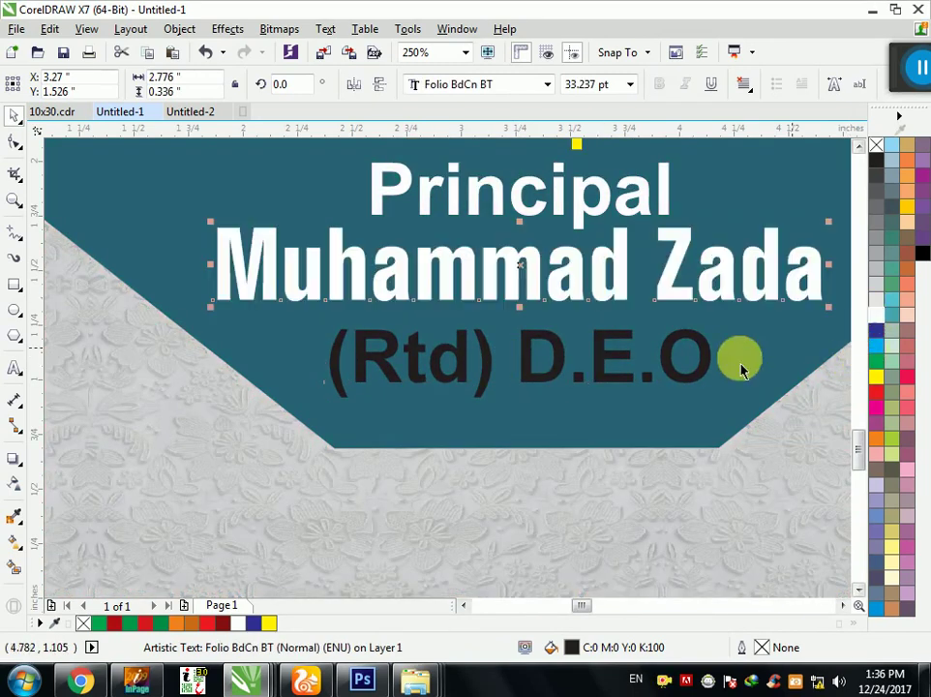
click(685, 384)
click(877, 386)
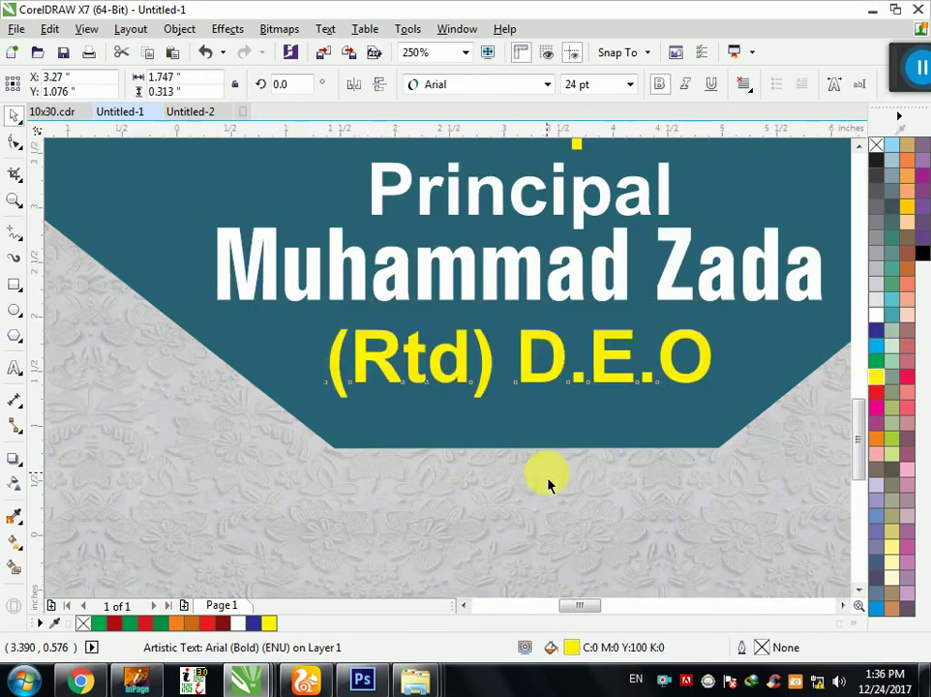
scroll(545, 478, down, 2)
scroll(505, 492, down, 4)
click(414, 518)
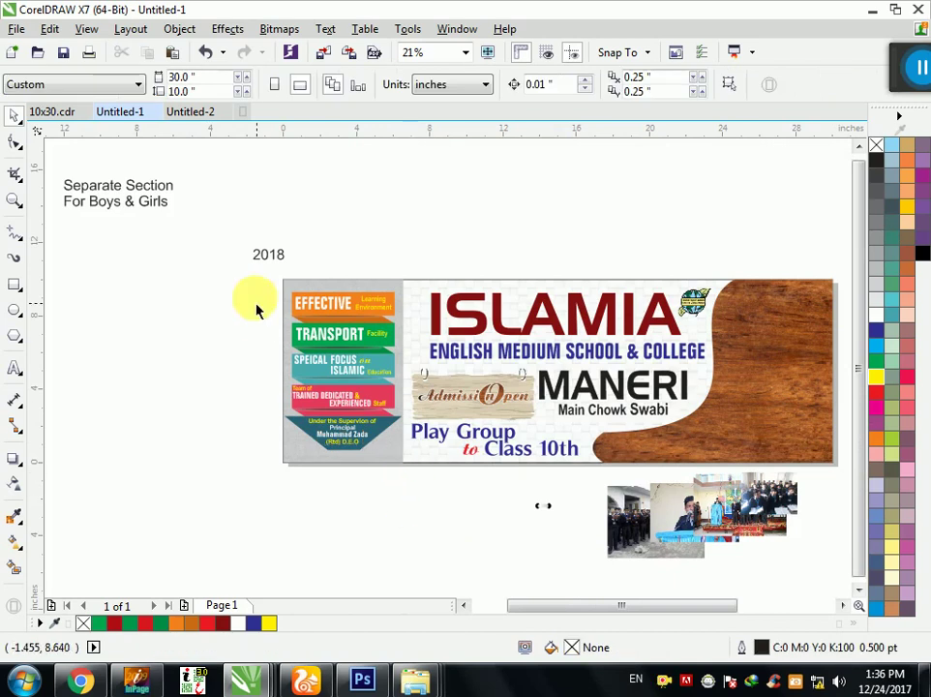
Step: Make 2018 bold and place it on the wooden board above Play Group
drag(277, 261, 481, 494)
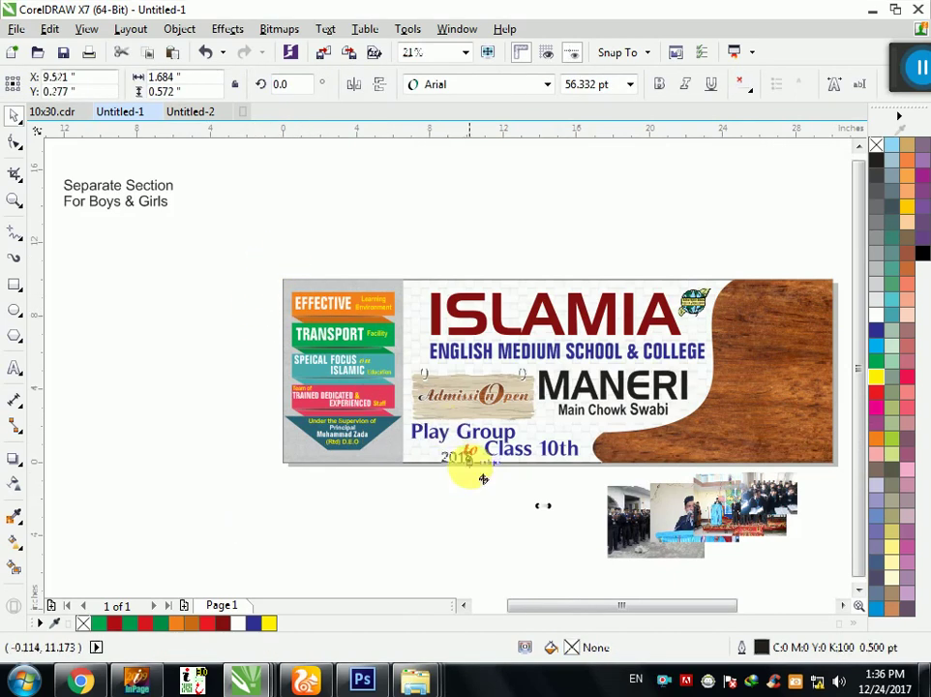
scroll(527, 552, up, 2)
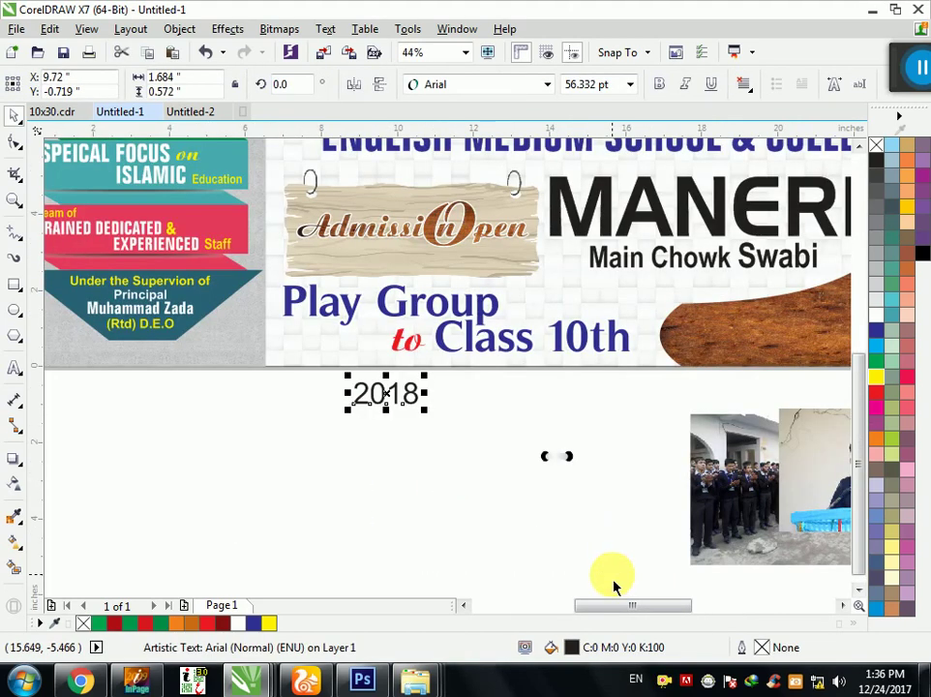
click(661, 87)
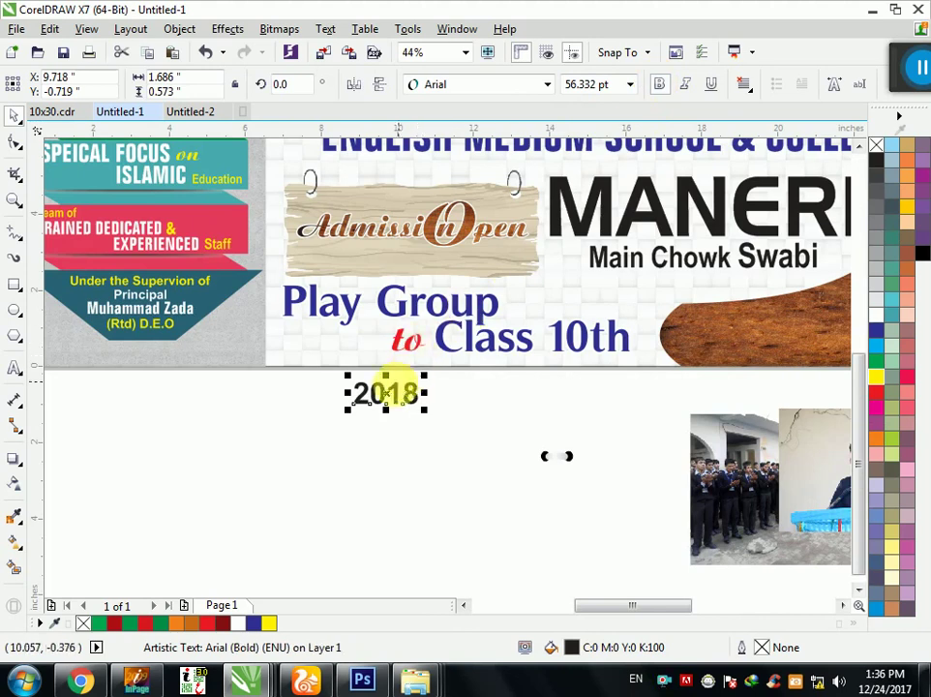
drag(395, 385, 406, 276)
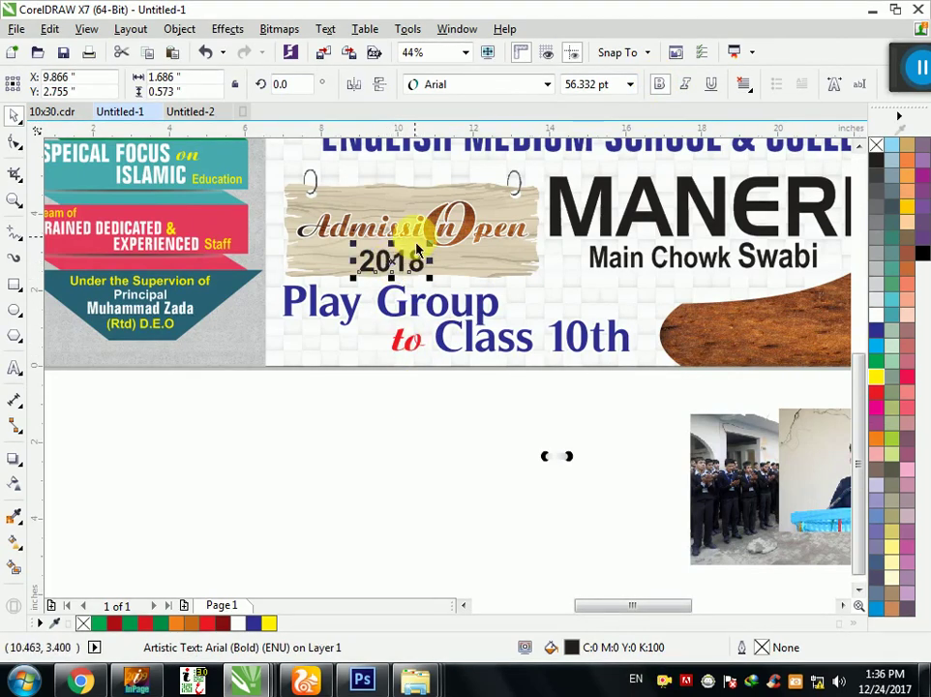
scroll(415, 221, up, 2)
Step: Edit the board's PowerClip contents and convert the wood texture to a bitmap
click(450, 228)
right_click(443, 215)
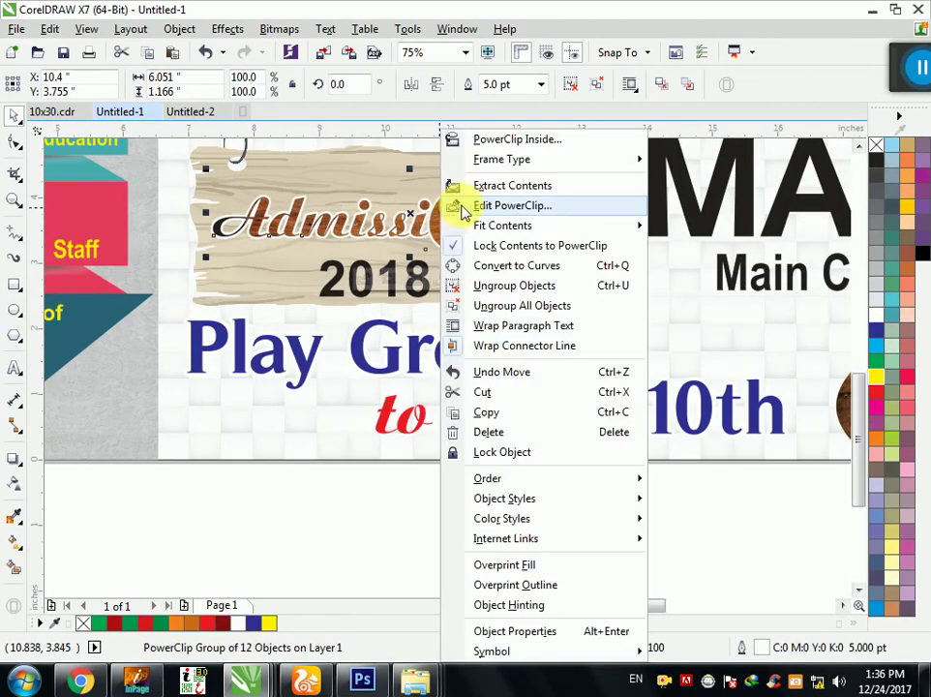
click(478, 205)
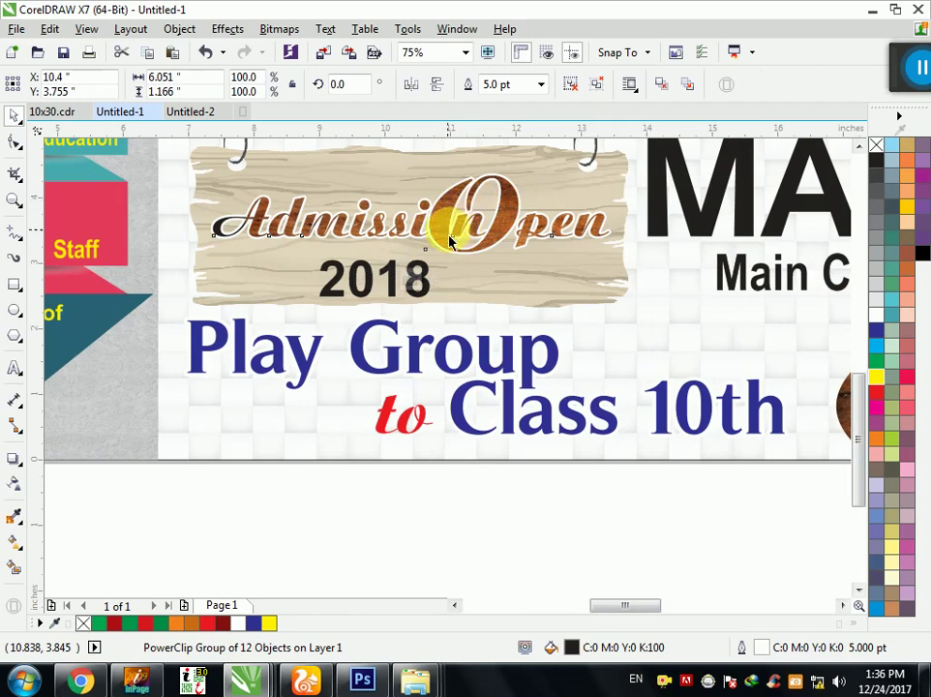
click(454, 322)
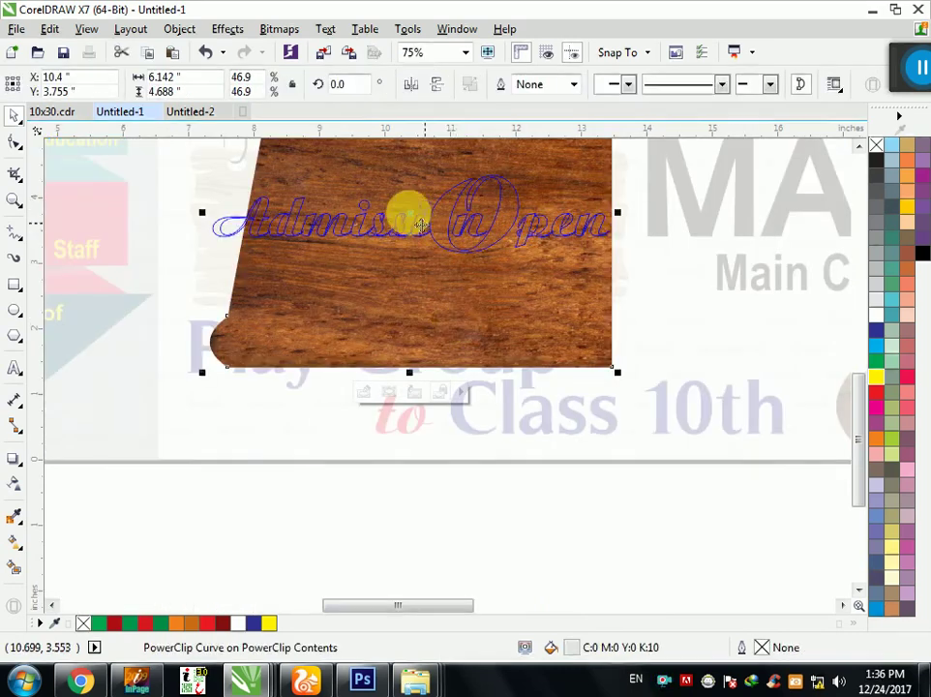
click(279, 29)
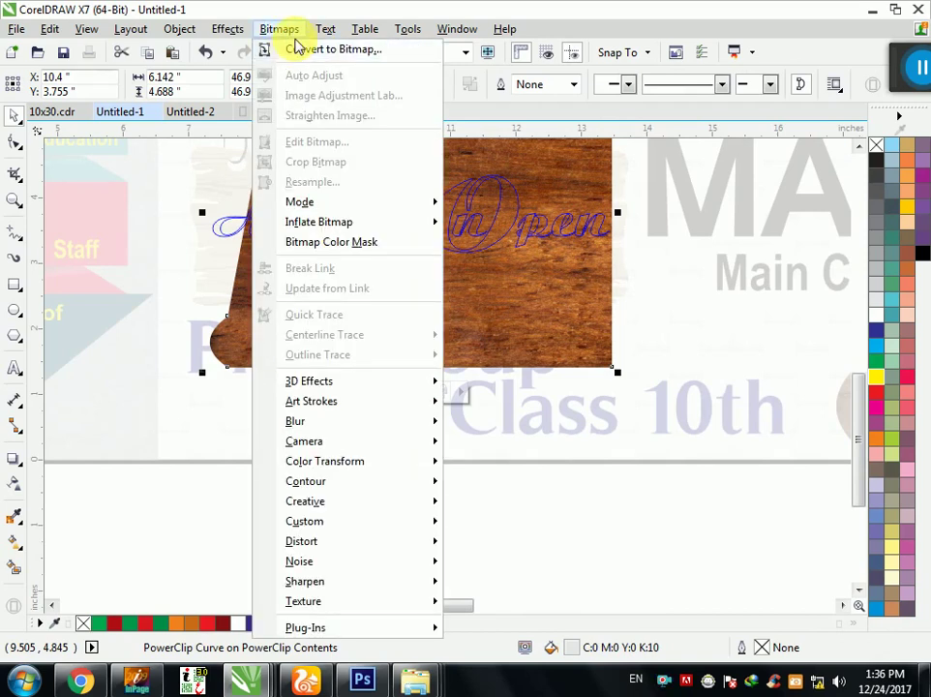
click(306, 50)
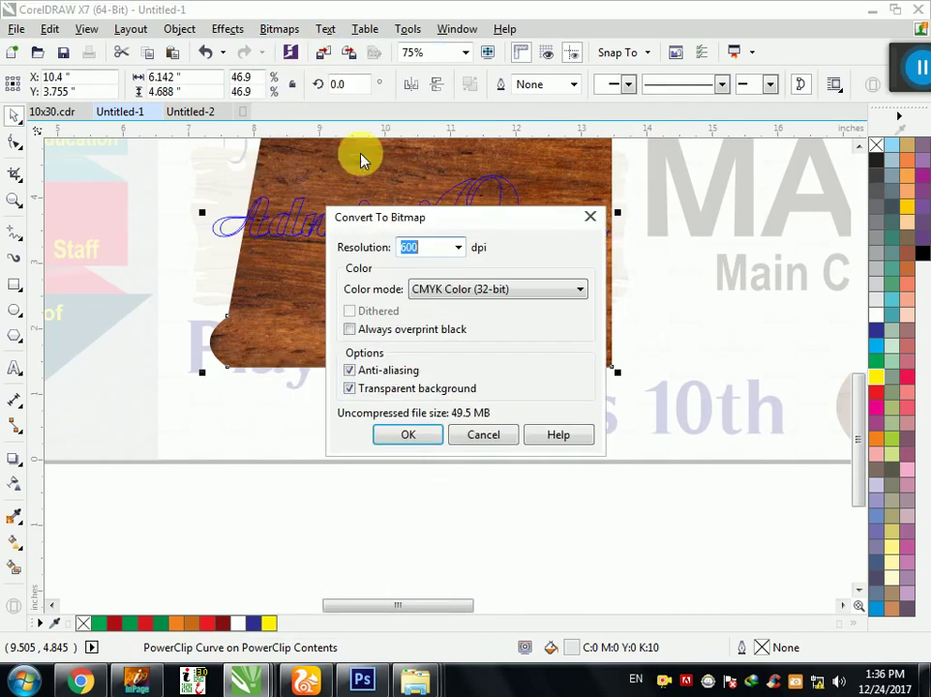
click(426, 434)
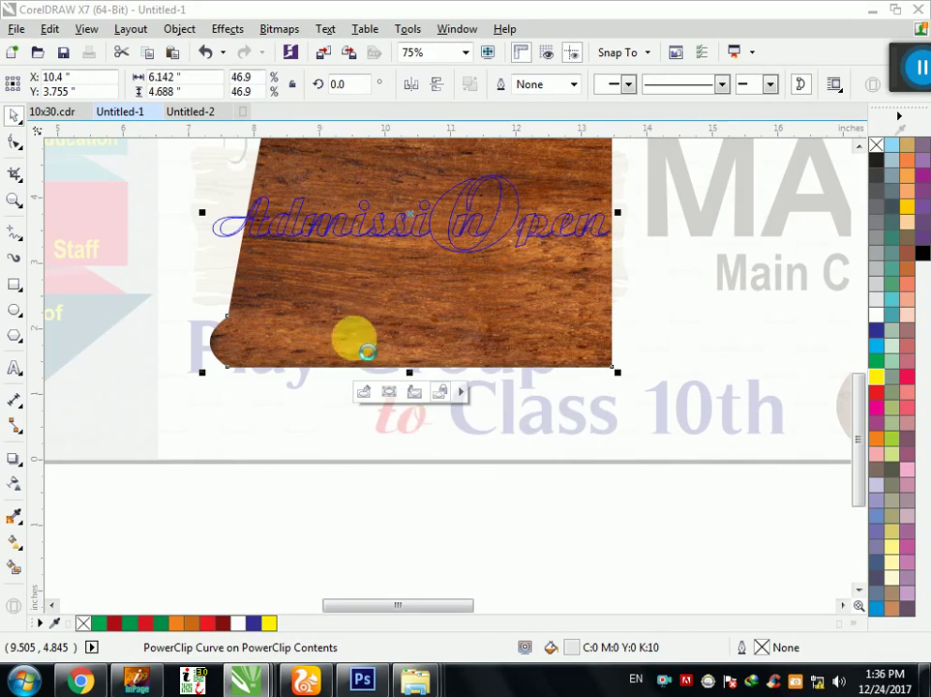
Step: Darken the wood bitmap with Brightness -31 and Contrast -37, then finish the PowerClip edit
click(295, 31)
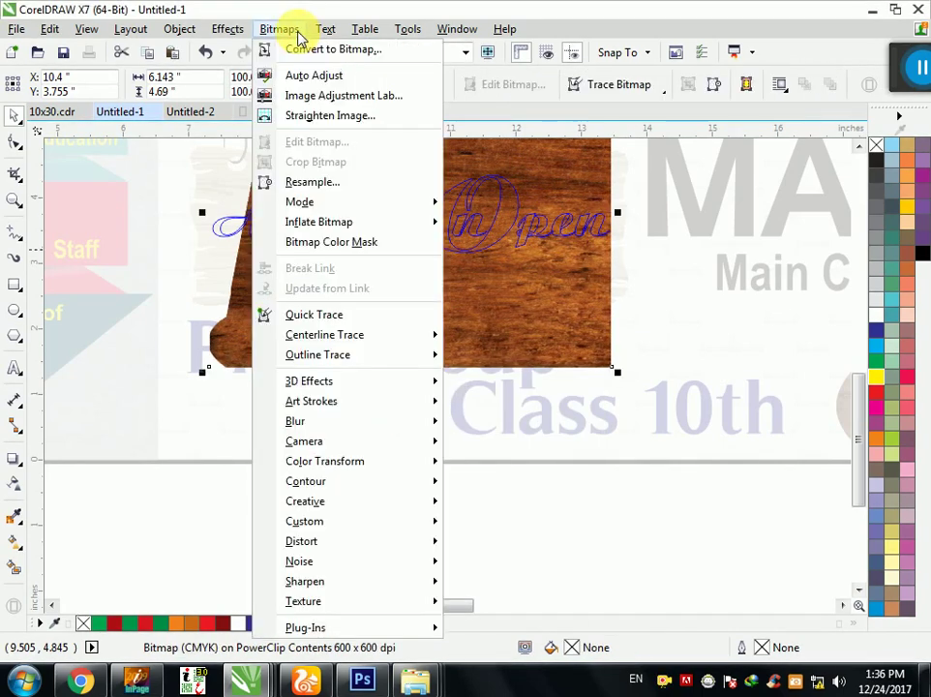
click(326, 94)
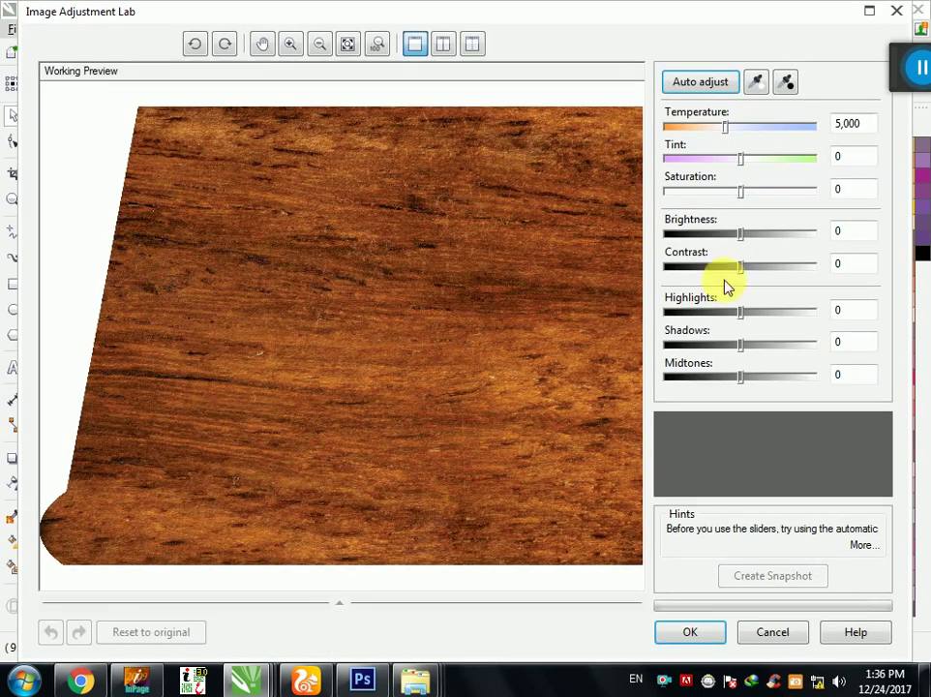
drag(723, 232, 716, 233)
click(714, 268)
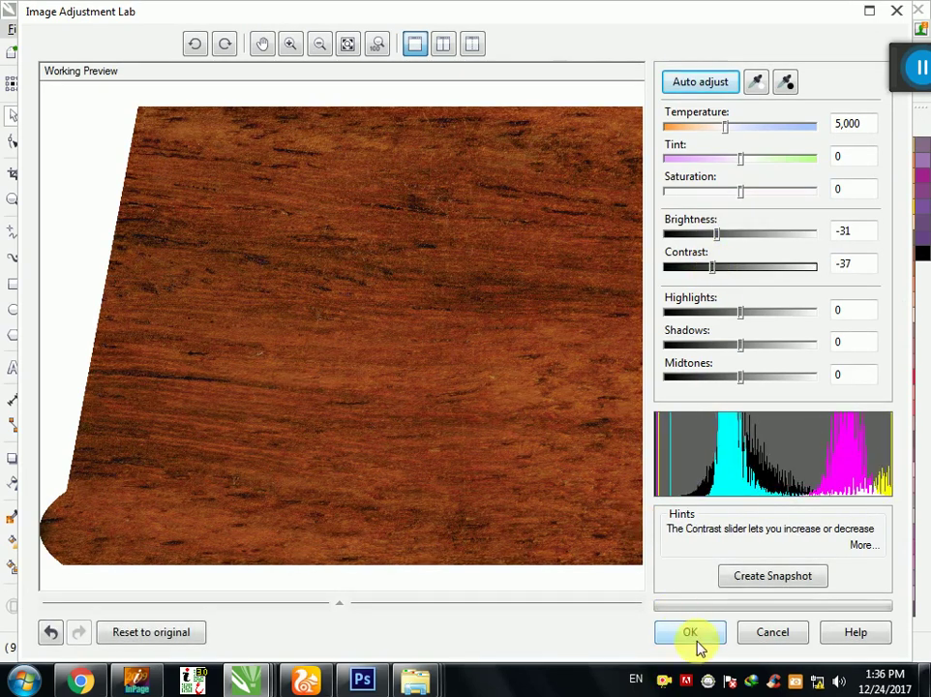
click(693, 639)
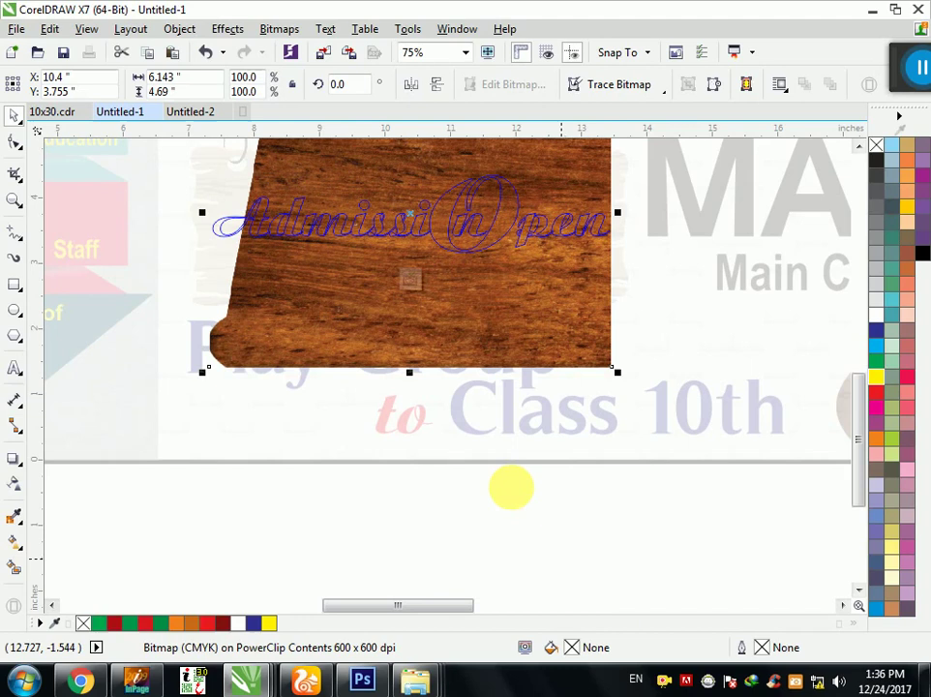
ctrl+click(513, 496)
click(506, 500)
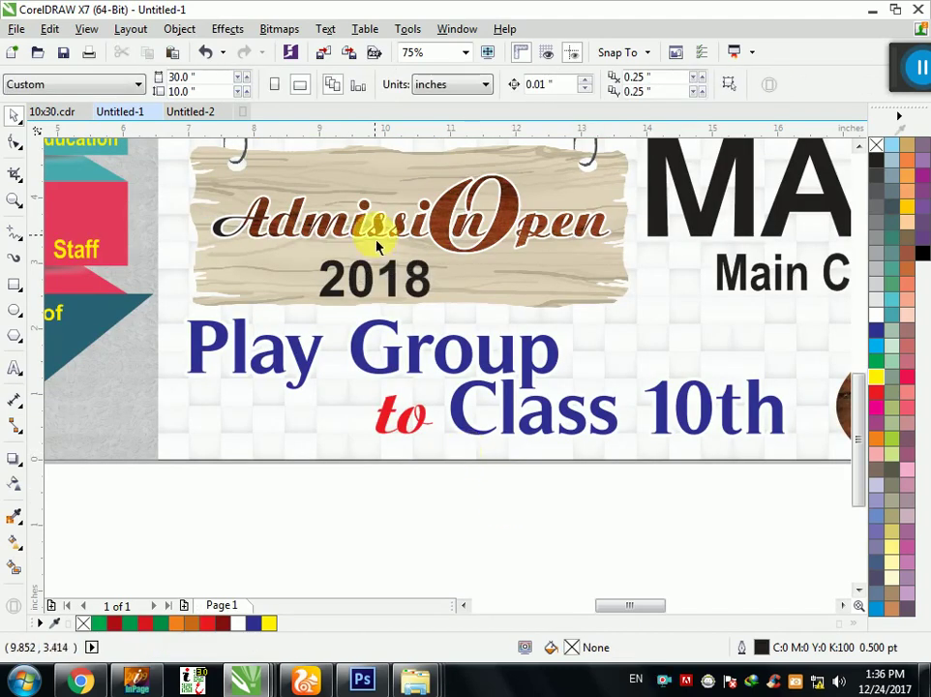
click(411, 280)
Step: Copy the script headline's outline pen and outline colour onto 2018
scroll(414, 263, up, 2)
key(alt+e)
key(m)
click(347, 285)
click(320, 303)
click(457, 377)
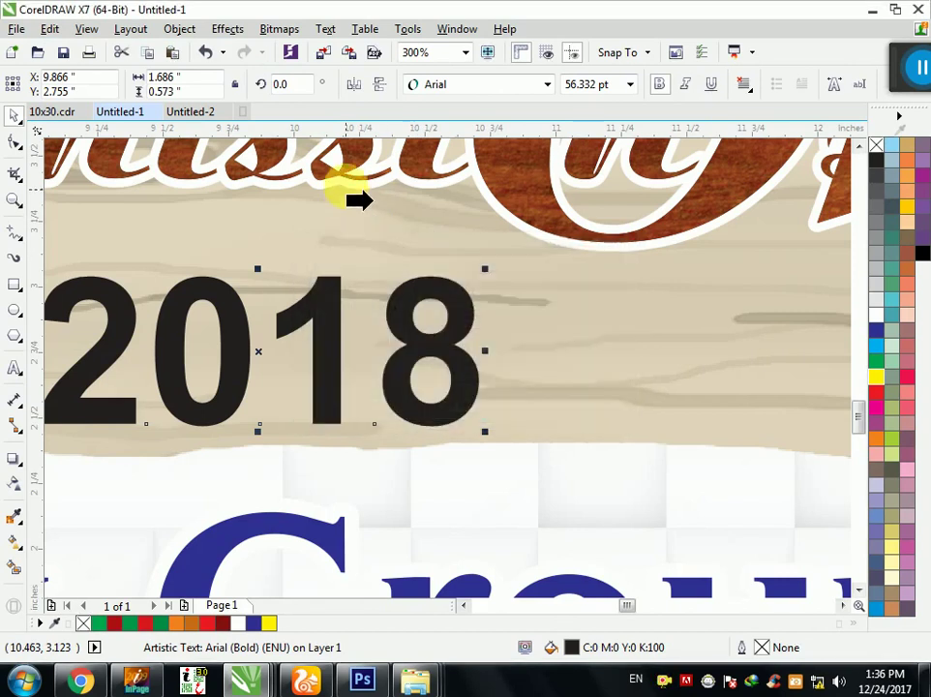
click(353, 166)
Step: Nudge 2018 slightly up and fill it red
drag(358, 302, 378, 261)
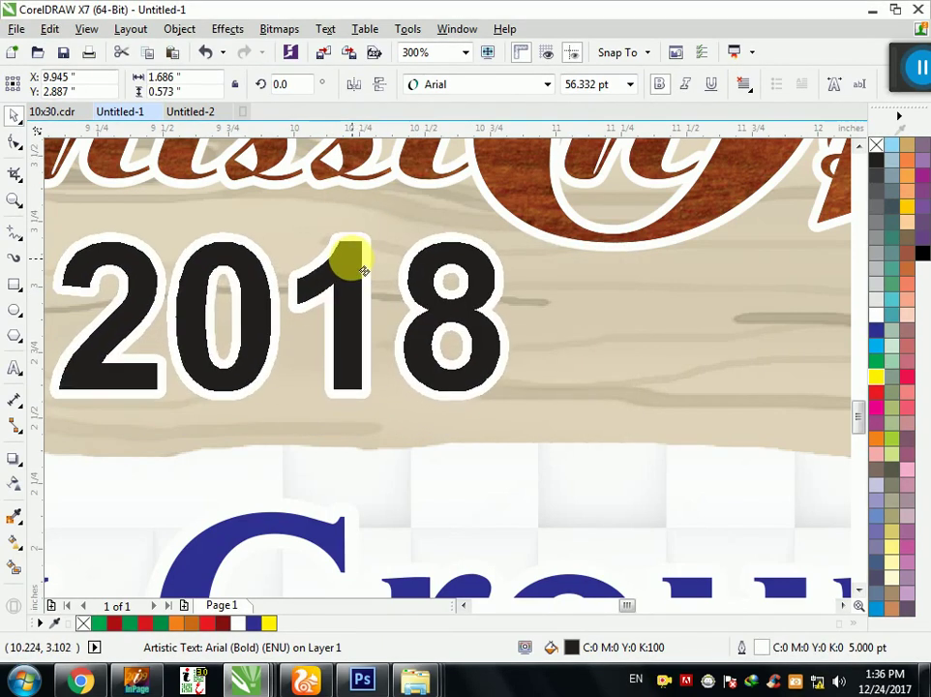
click(885, 329)
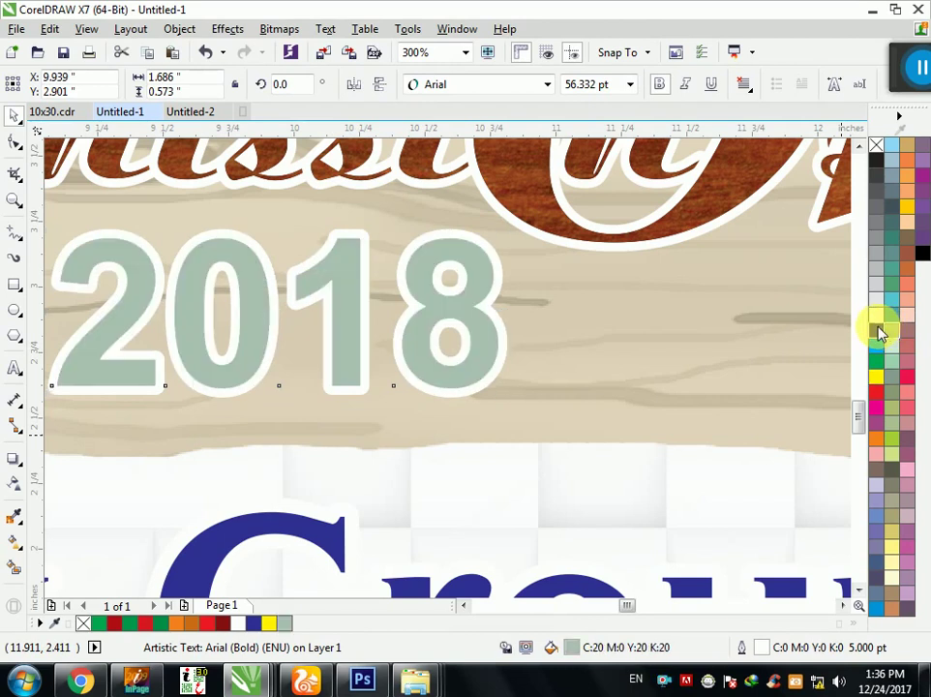
scroll(530, 369, down, 2)
scroll(530, 370, down, 2)
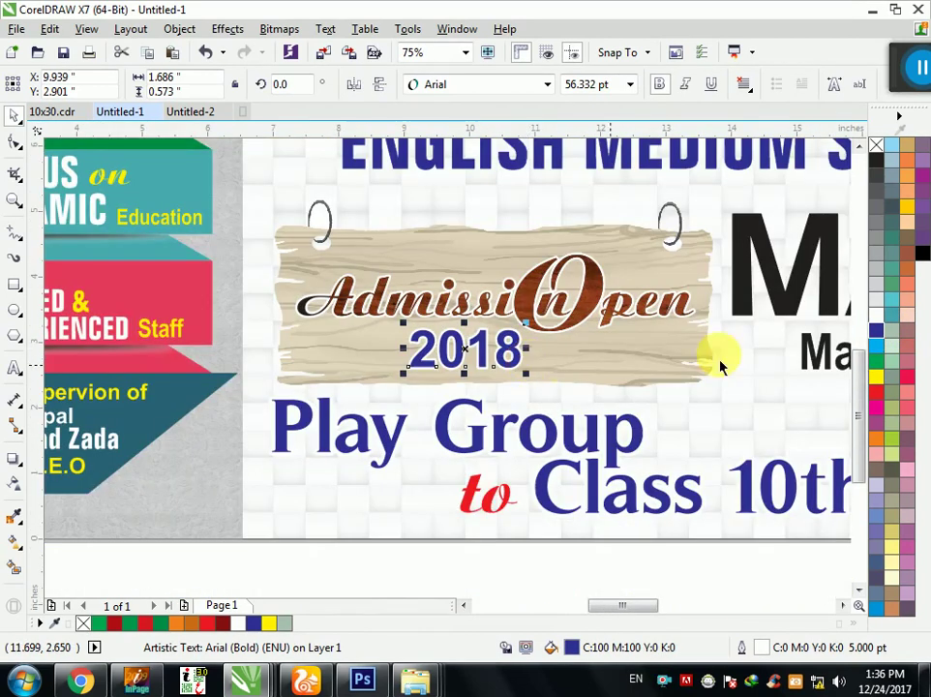
click(875, 392)
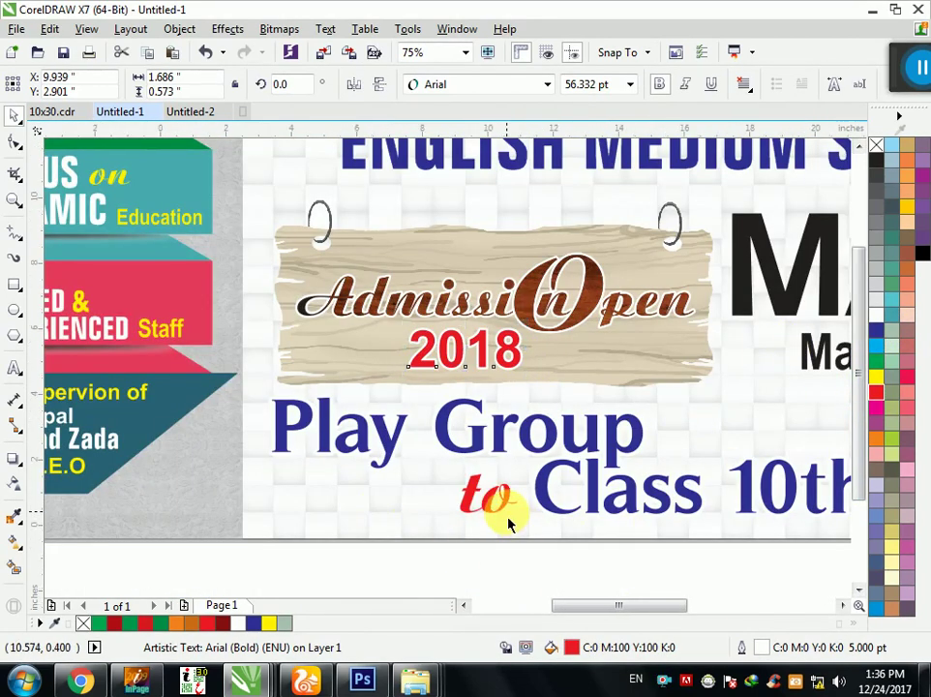
scroll(506, 537, down, 2)
click(503, 548)
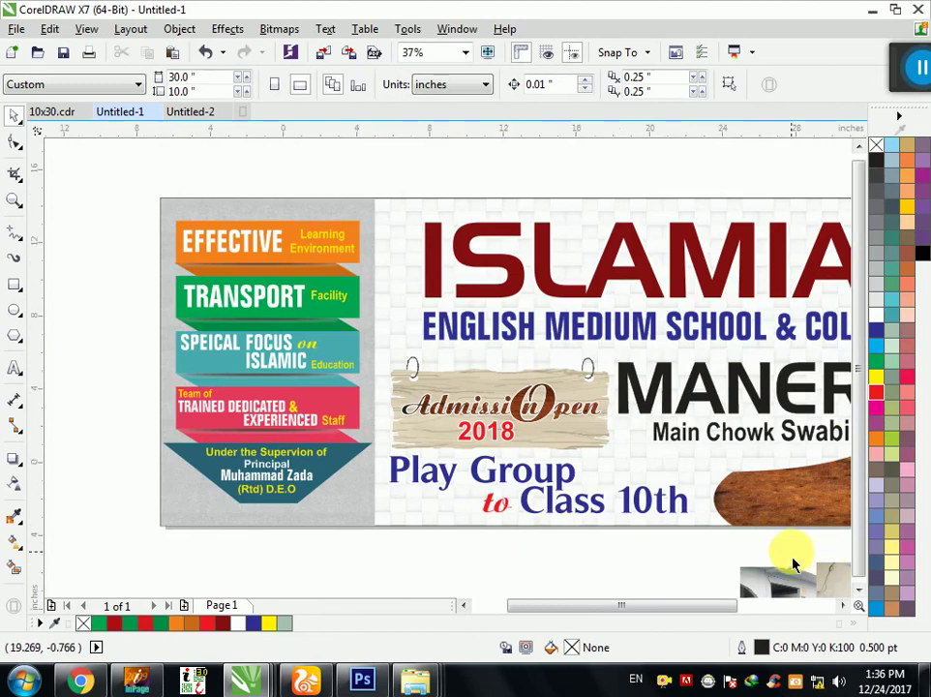
scroll(793, 564, down, 2)
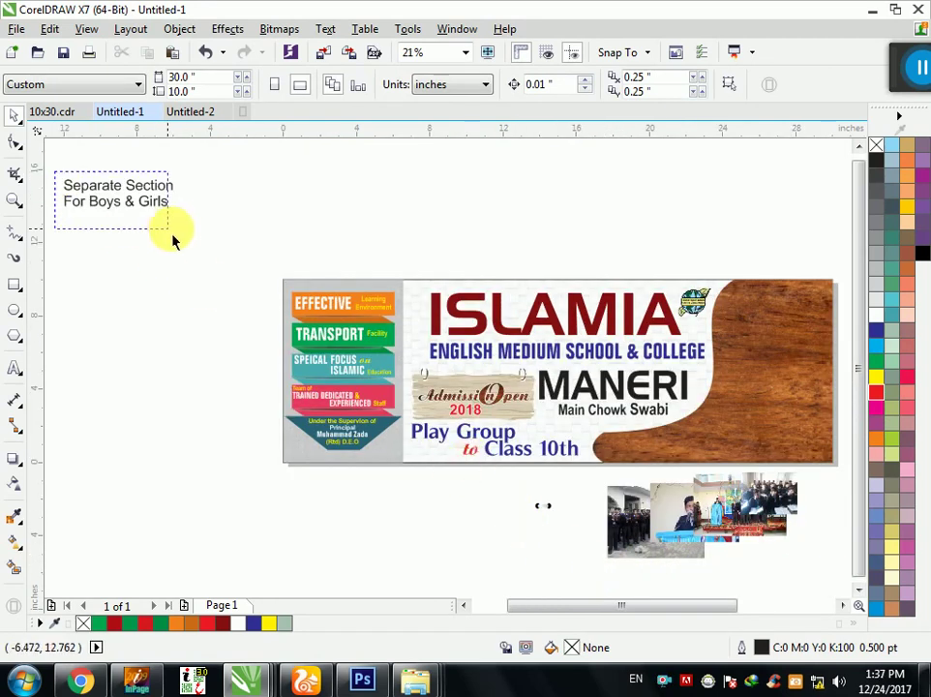
Step: Move the Separate Section and For Boys & Girls text lines above the banner's right side
drag(125, 205, 704, 256)
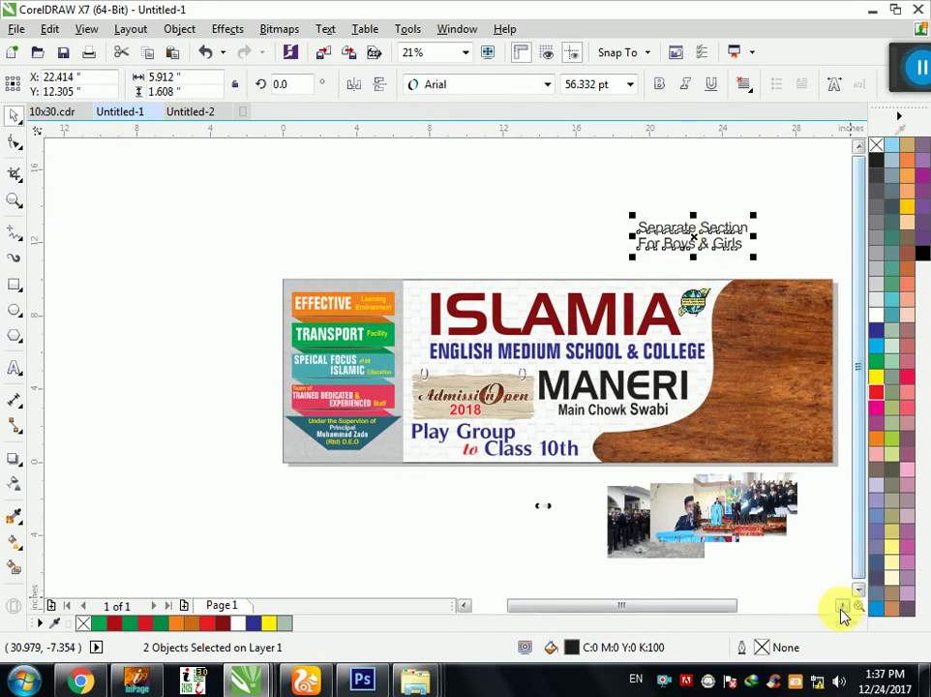
click(842, 605)
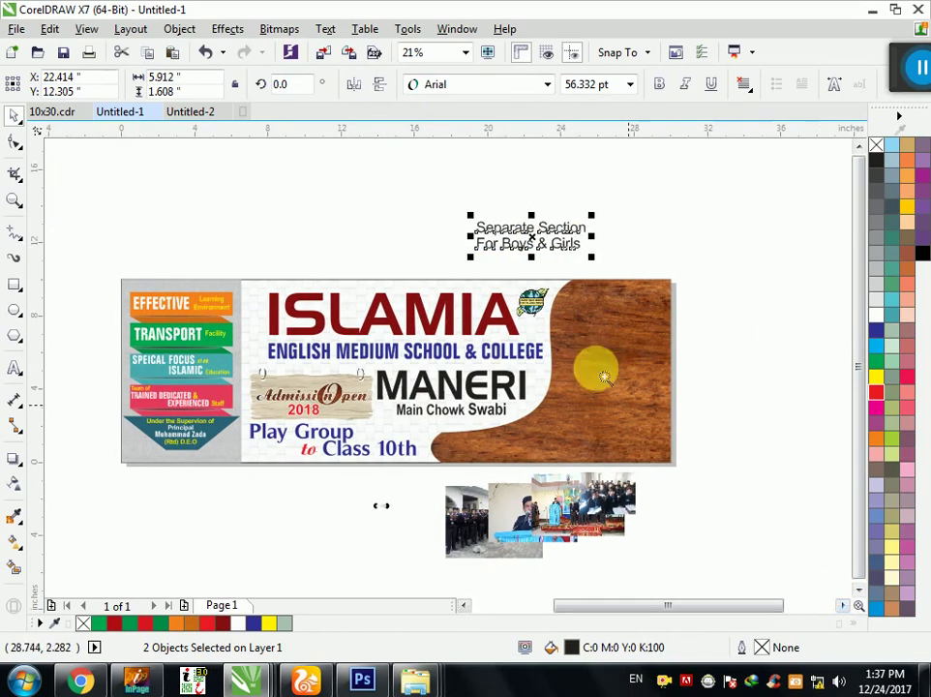
drag(405, 170, 720, 500)
click(623, 301)
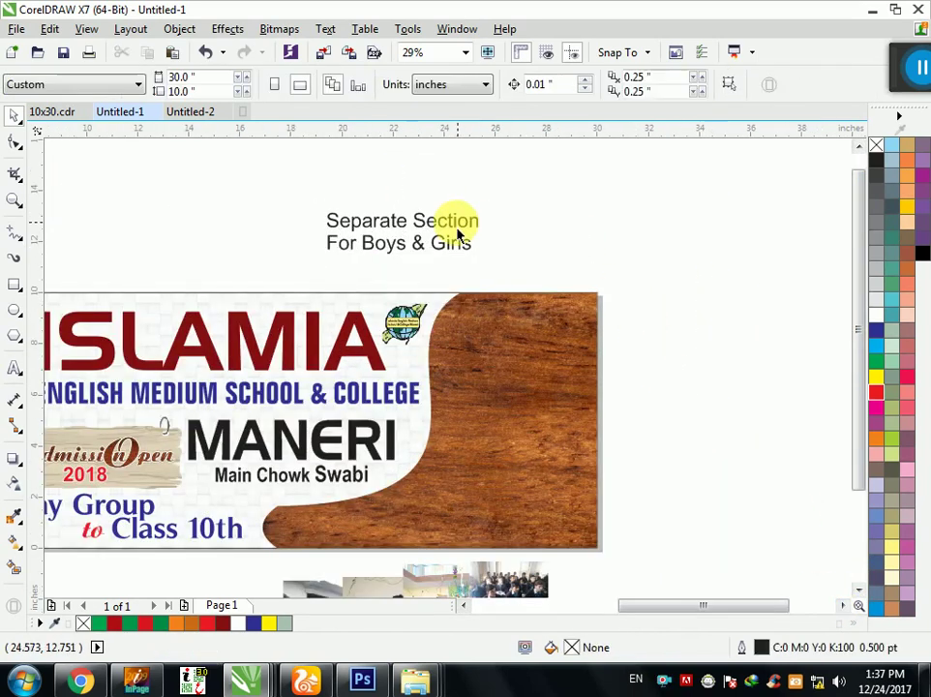
Step: Try Folio BdCn BT and Aristocrat on Separate Section, sizing it to about 98 pt
click(460, 234)
click(546, 85)
click(461, 177)
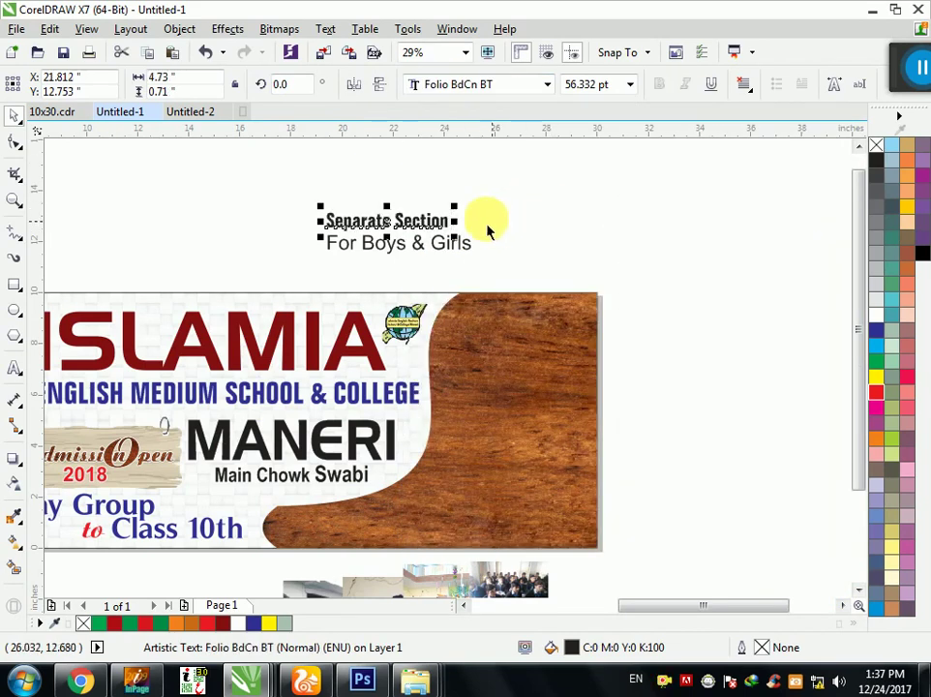
drag(454, 207, 659, 171)
click(513, 89)
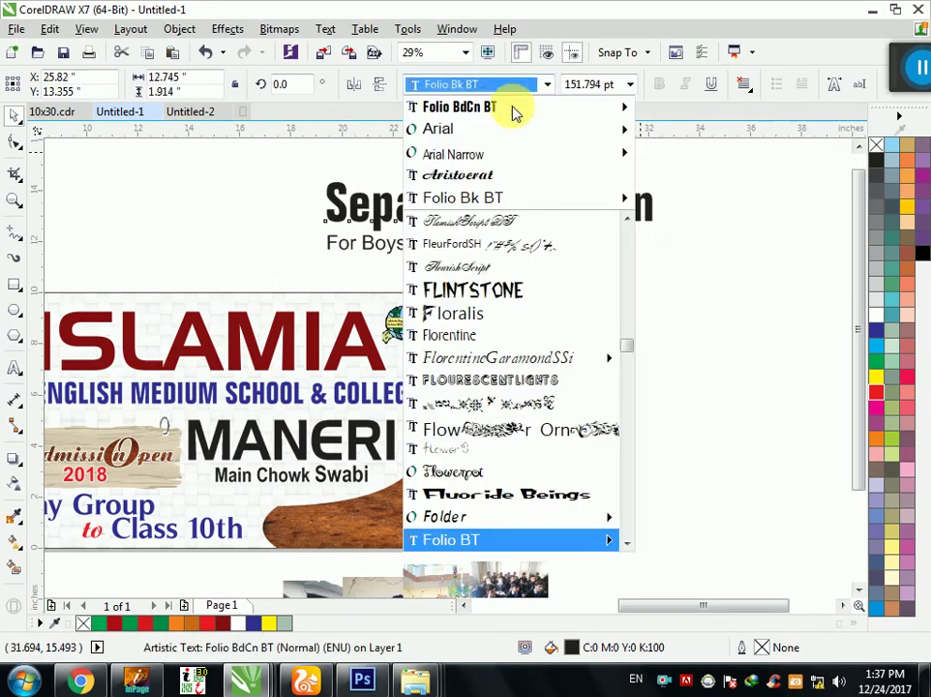
click(516, 174)
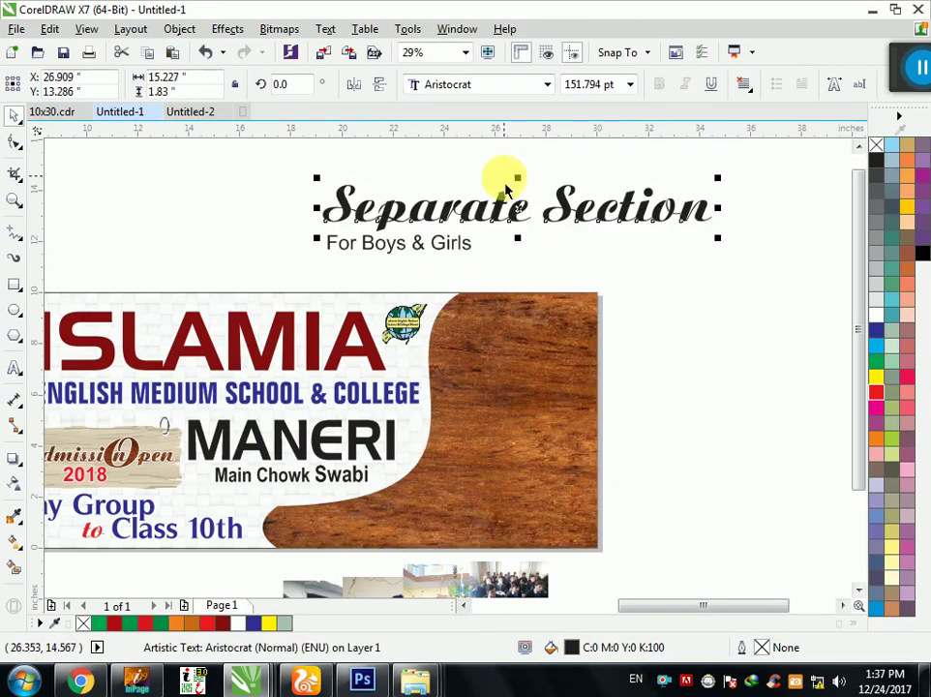
drag(730, 193, 588, 166)
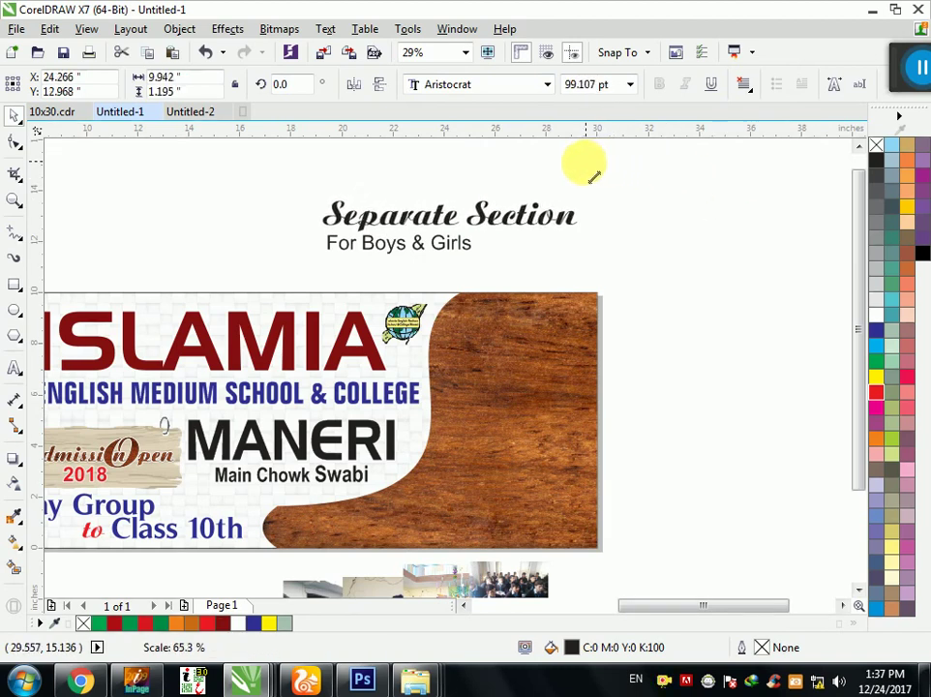
Step: Set Separate Section in bold Timeless and move it onto the wood area
click(510, 89)
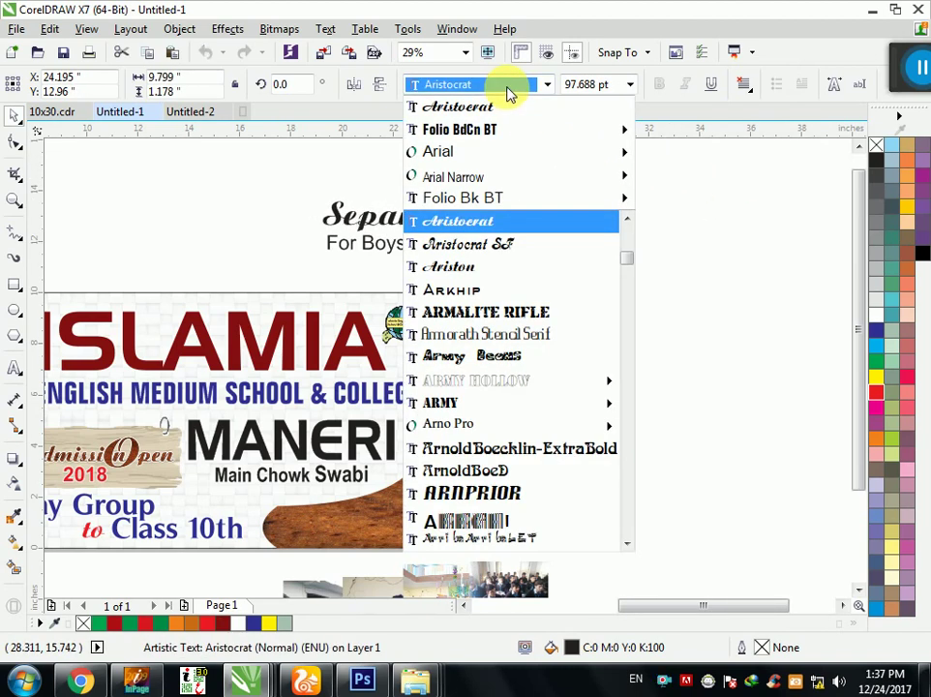
text(Timeless)
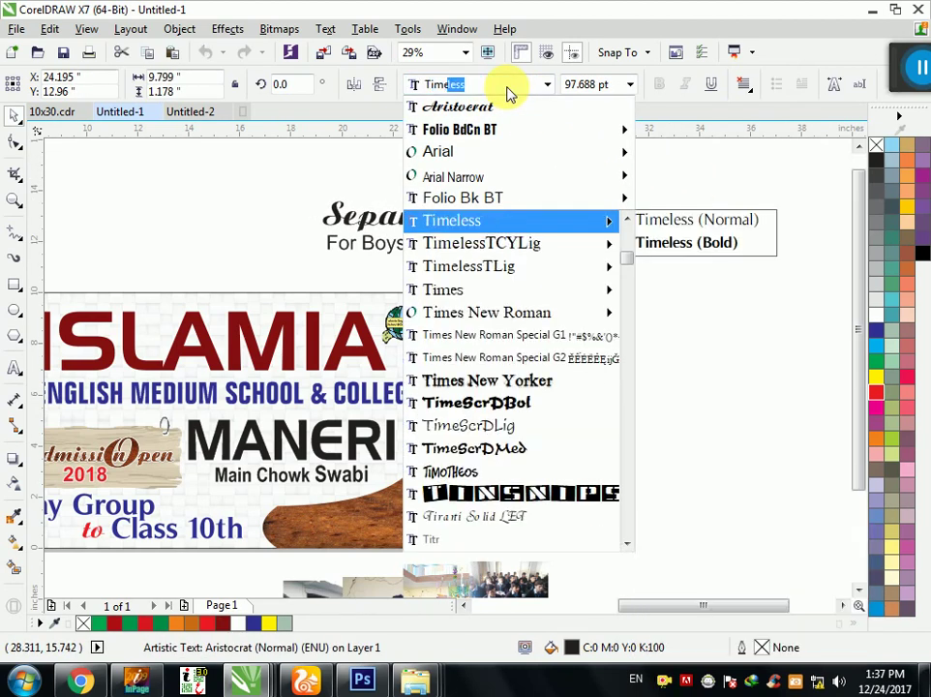
key(Return)
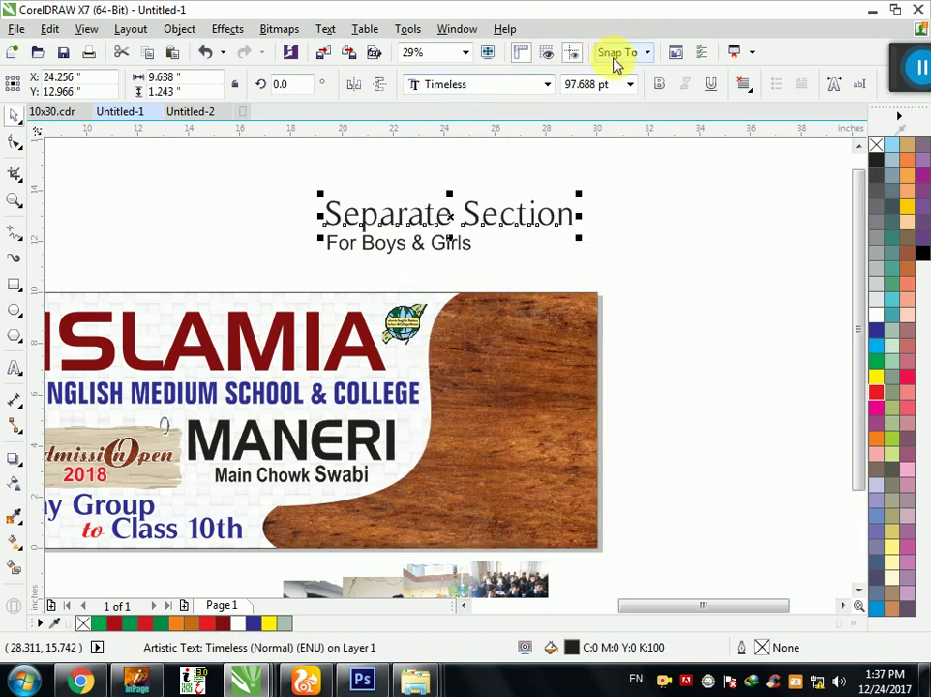
click(657, 83)
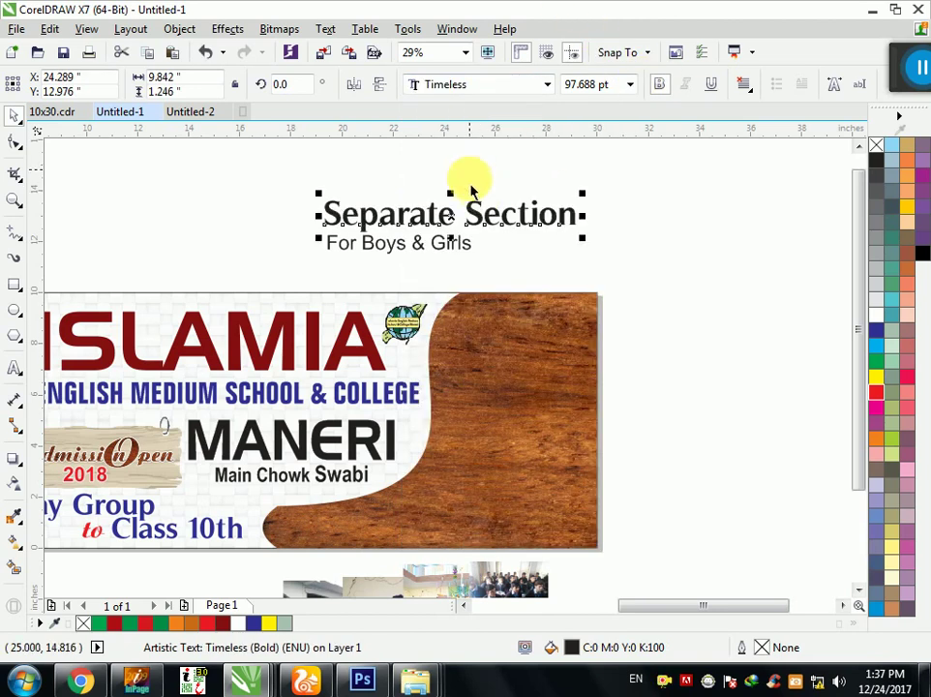
mouse_move(464, 229)
mouse_down()
mouse_move(477, 533)
mouse_move(433, 540)
mouse_up()
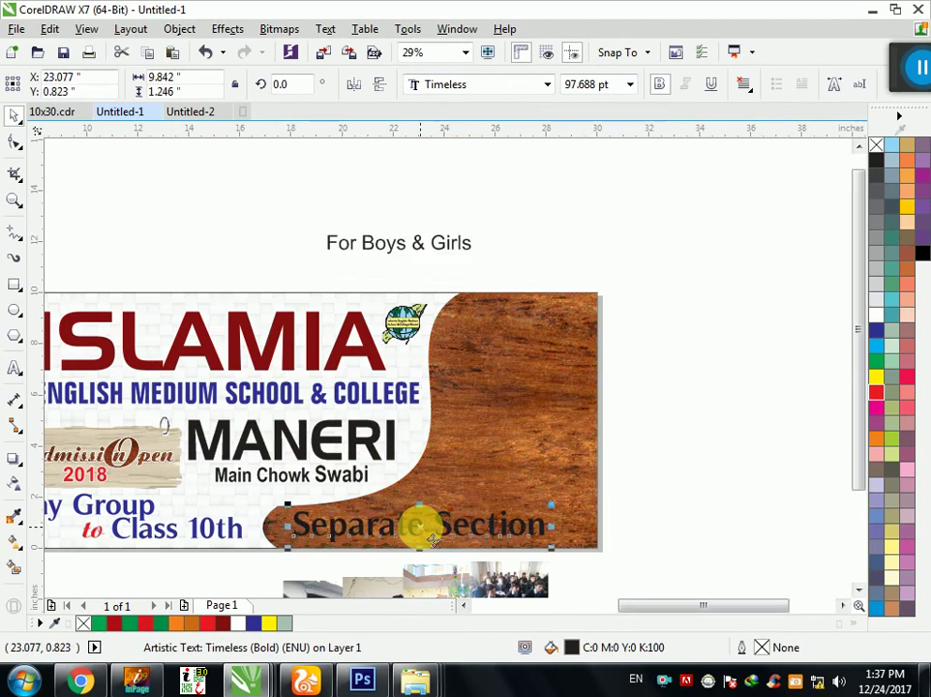
Step: Switch Separate Section back to Folio BdCn BT and place For Boys & Girls right of the banner
click(507, 88)
click(511, 152)
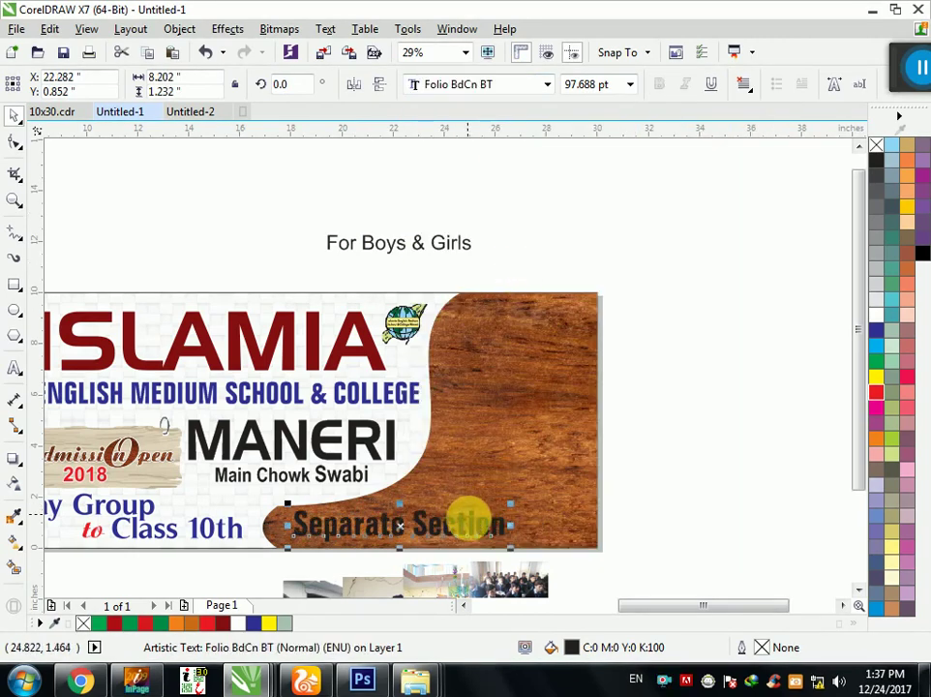
drag(401, 271, 689, 351)
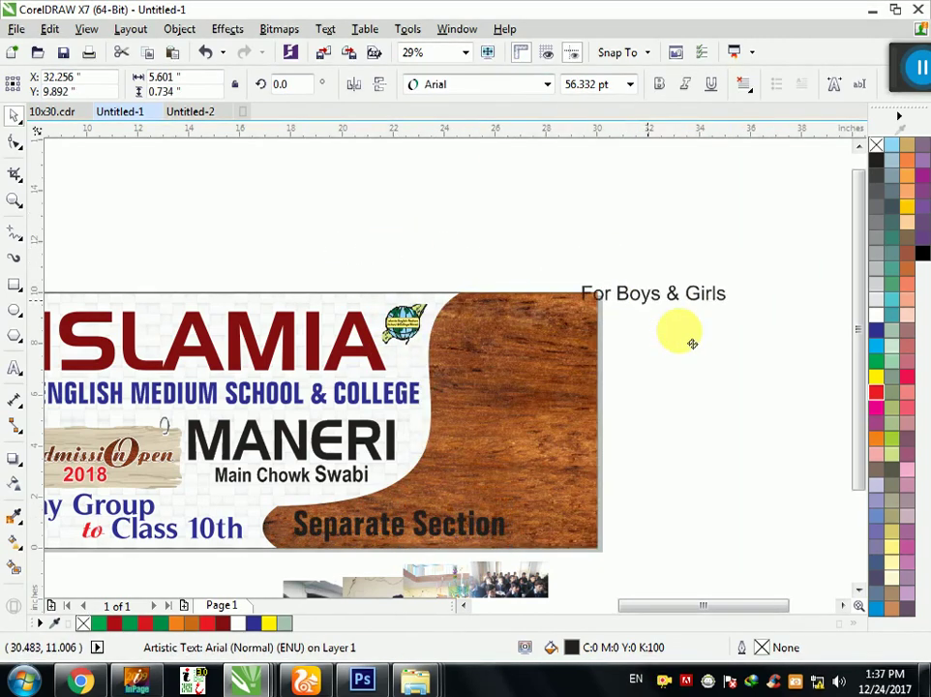
click(432, 532)
key(F2)
drag(181, 381, 640, 558)
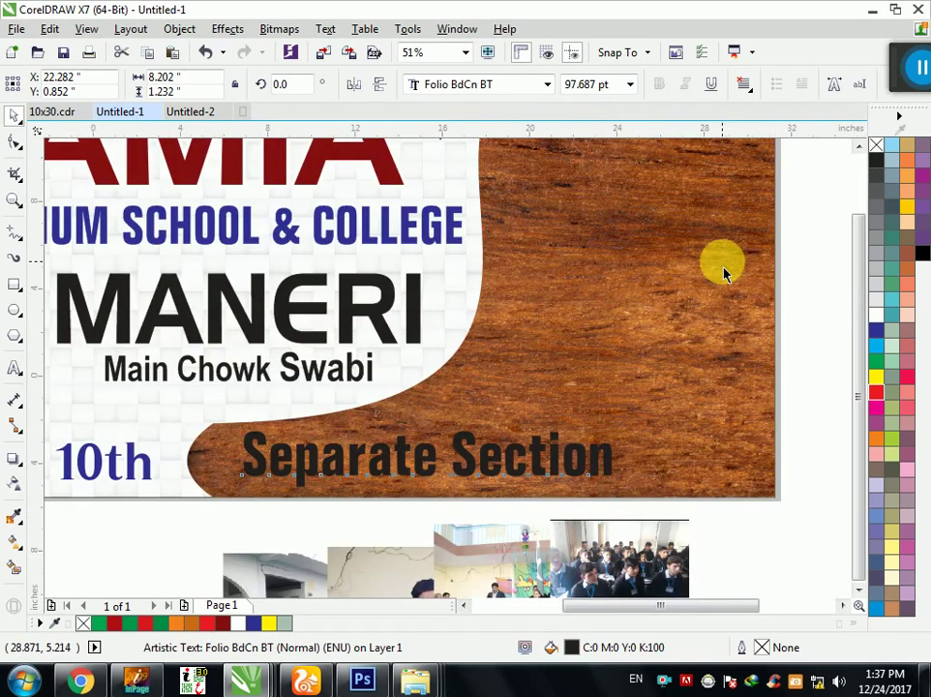
key(F3)
Step: Fill Separate Section white
click(780, 350)
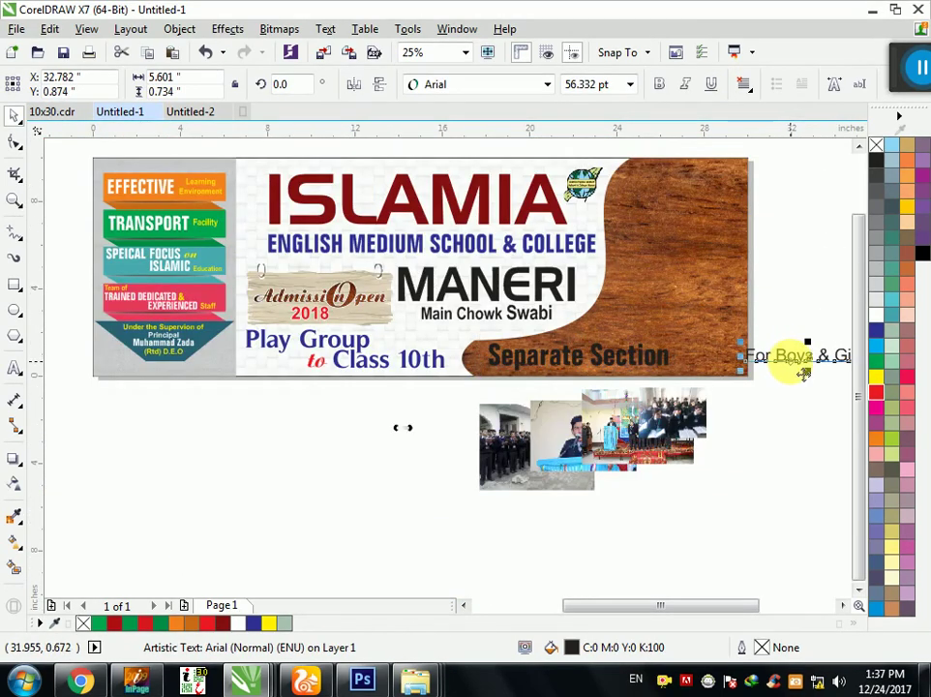
scroll(814, 400, right, 3)
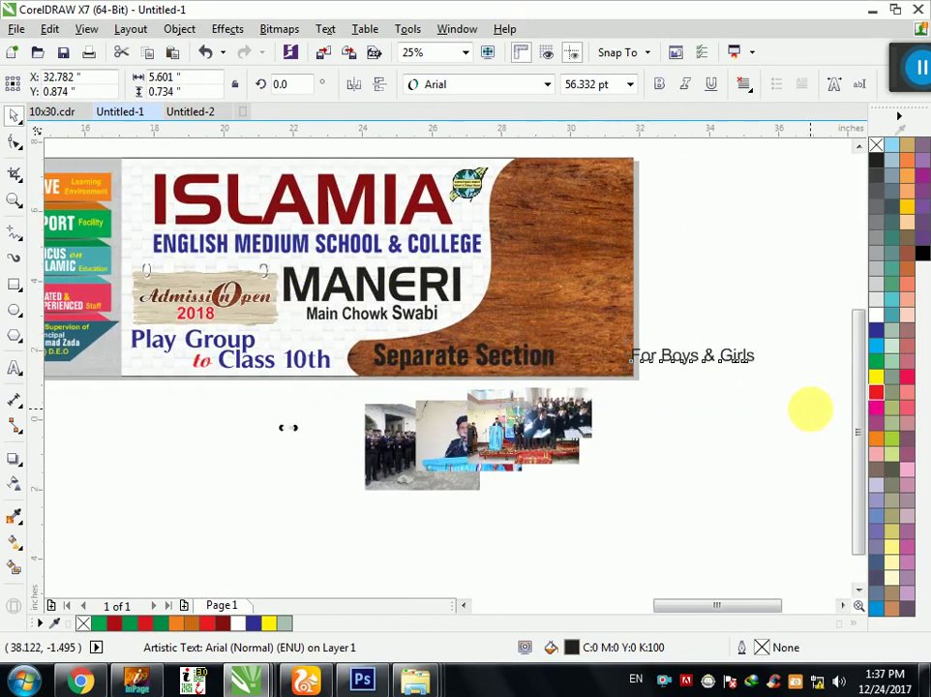
click(810, 408)
scroll(450, 397, up, 2)
click(448, 400)
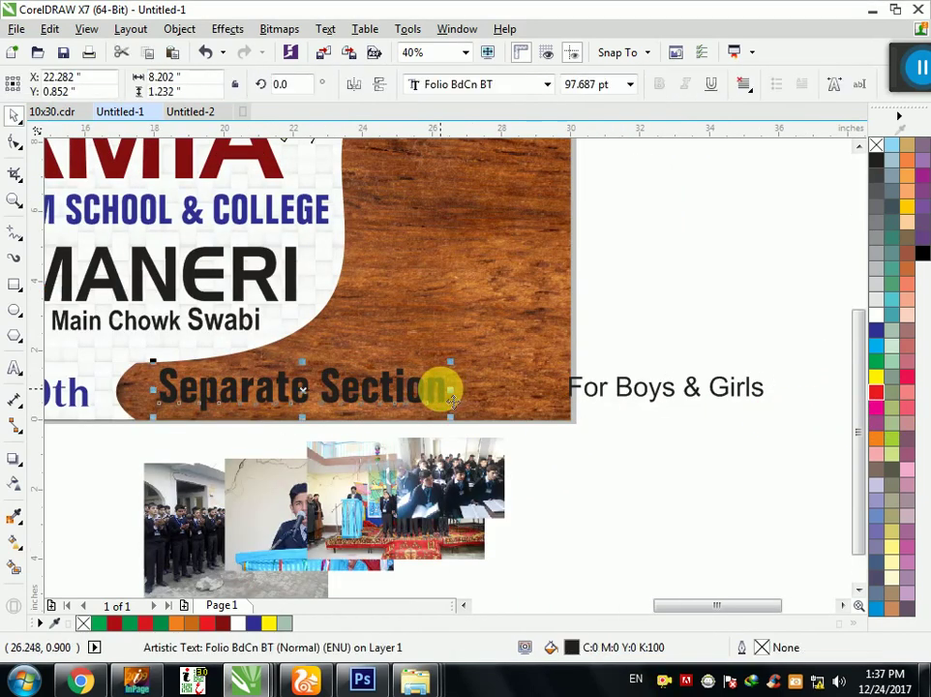
click(875, 315)
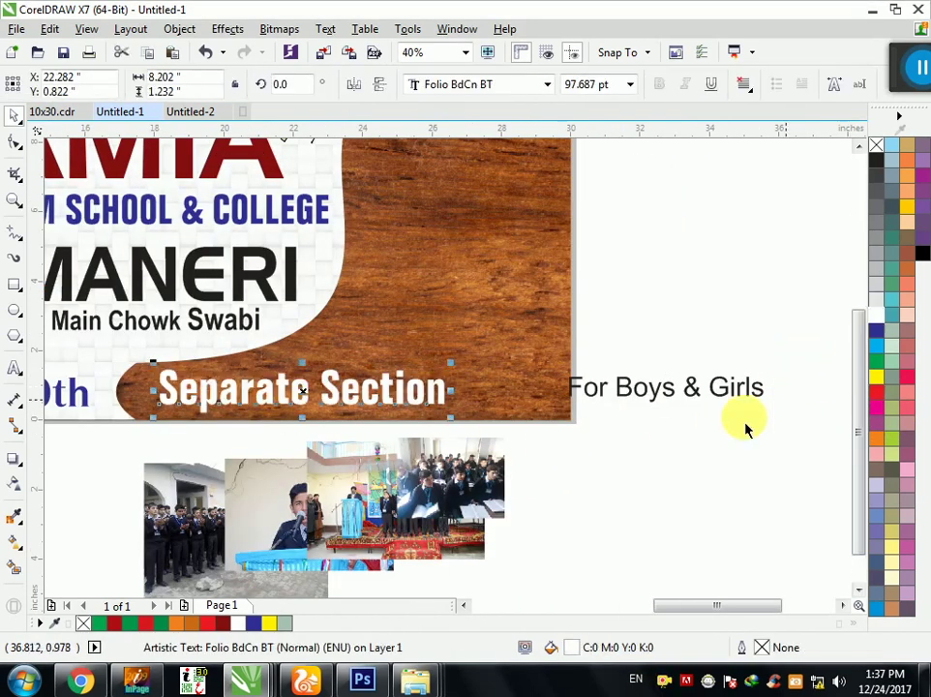
click(647, 410)
click(629, 399)
click(677, 405)
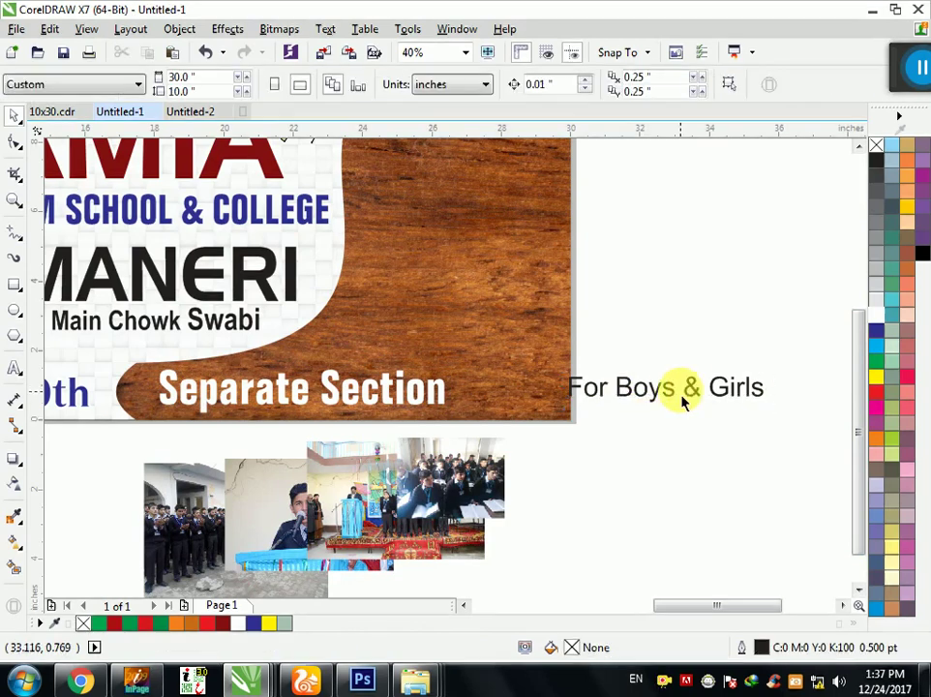
click(435, 406)
Step: Shrink Separate Section slightly and reposition it within the wood area
drag(442, 370, 370, 373)
scroll(217, 388, up, 2)
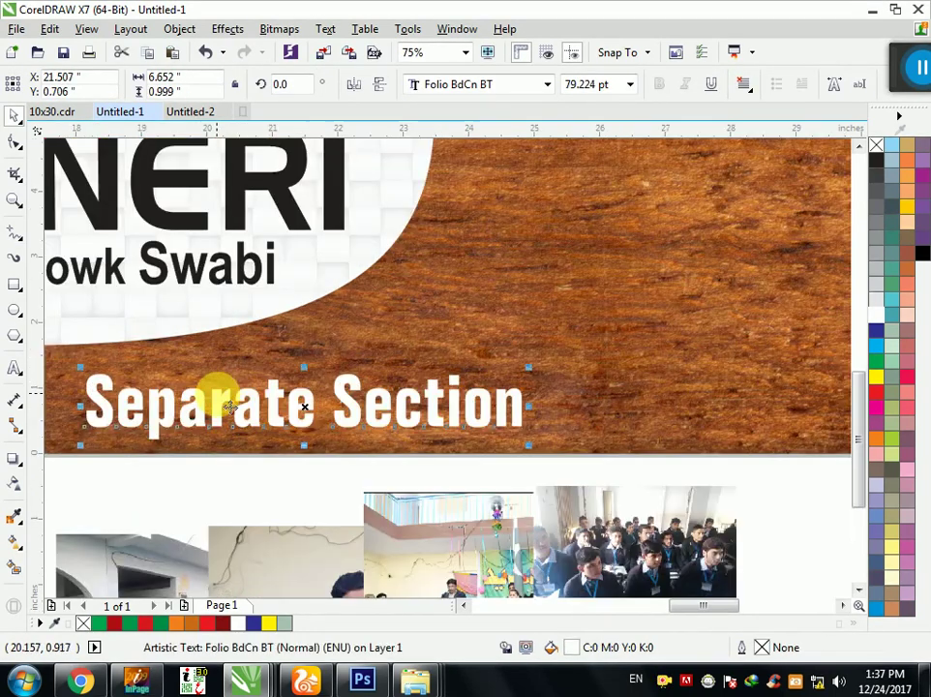
mouse_move(191, 399)
mouse_down()
mouse_move(182, 407)
mouse_move(166, 385)
mouse_up()
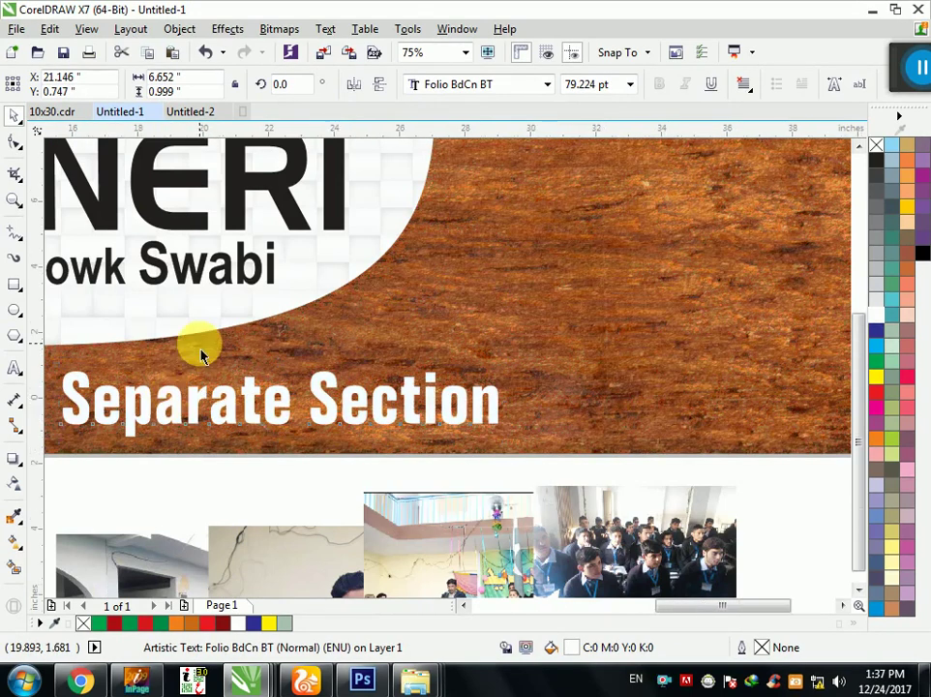
scroll(201, 353, down, 2)
Step: Set For Boys & Girls in the Aristocrat script font and move it below the banner
click(651, 379)
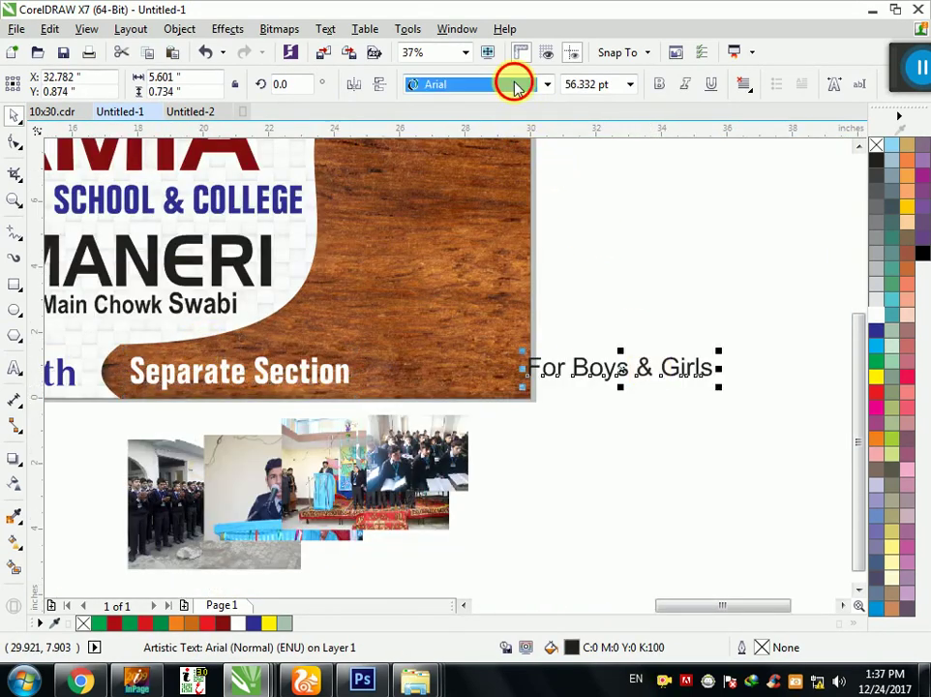
click(515, 88)
click(527, 174)
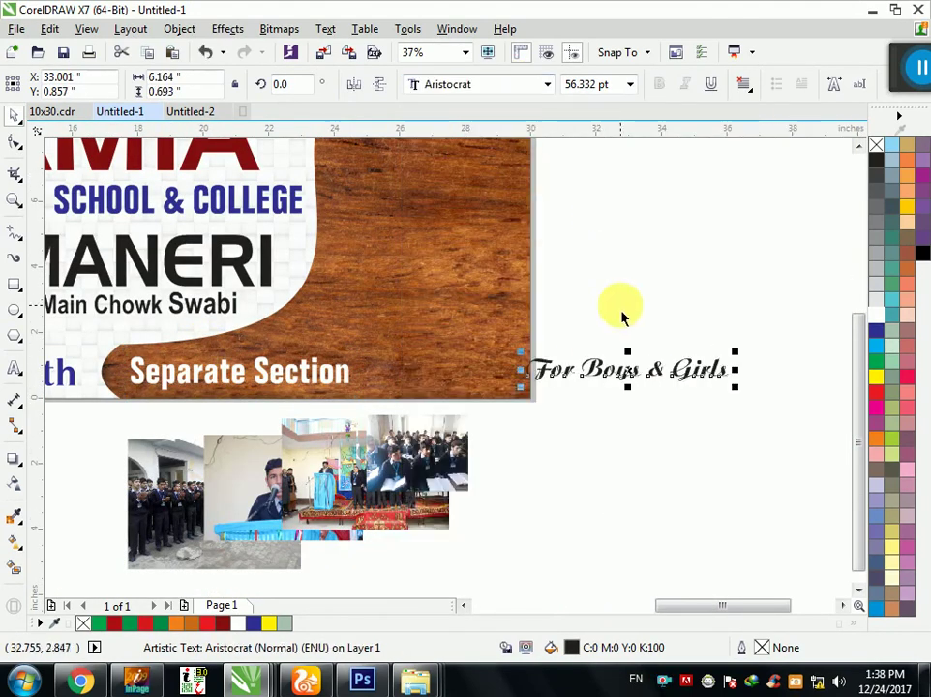
double_click(663, 380)
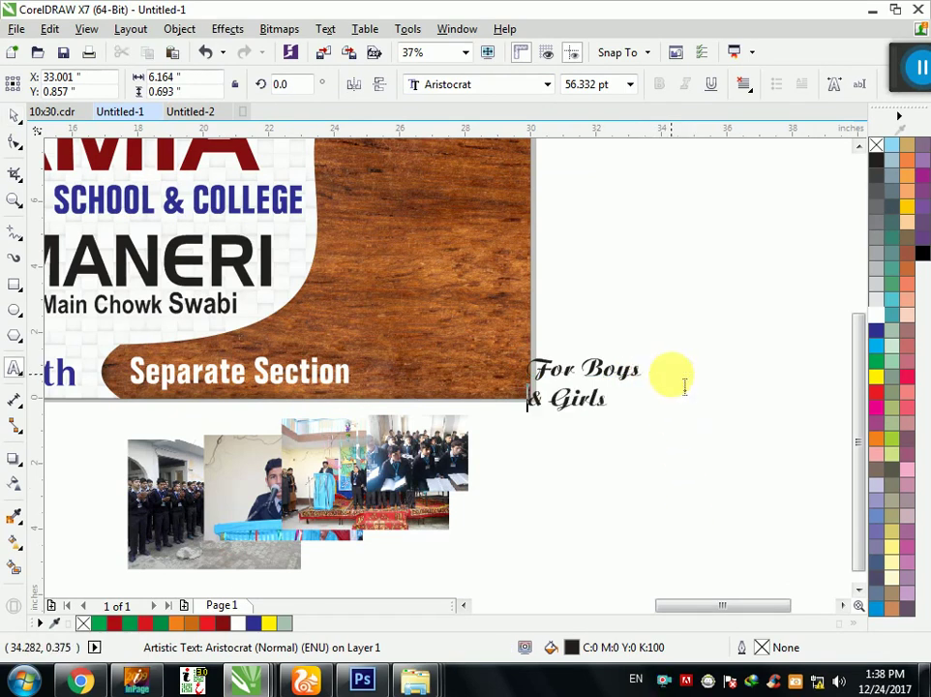
click(280, 262)
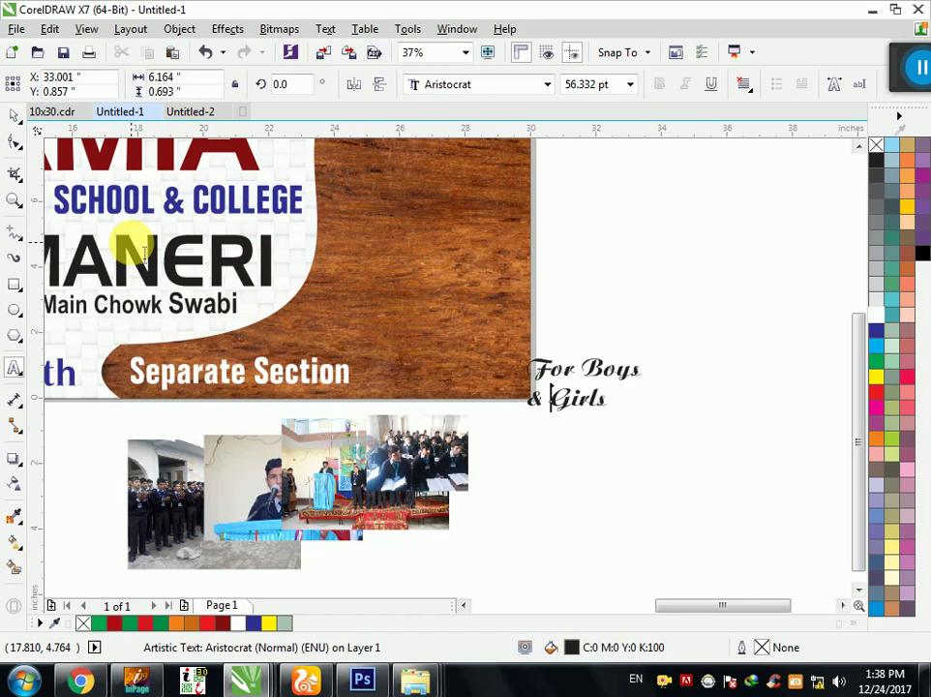
key(ctrl+a)
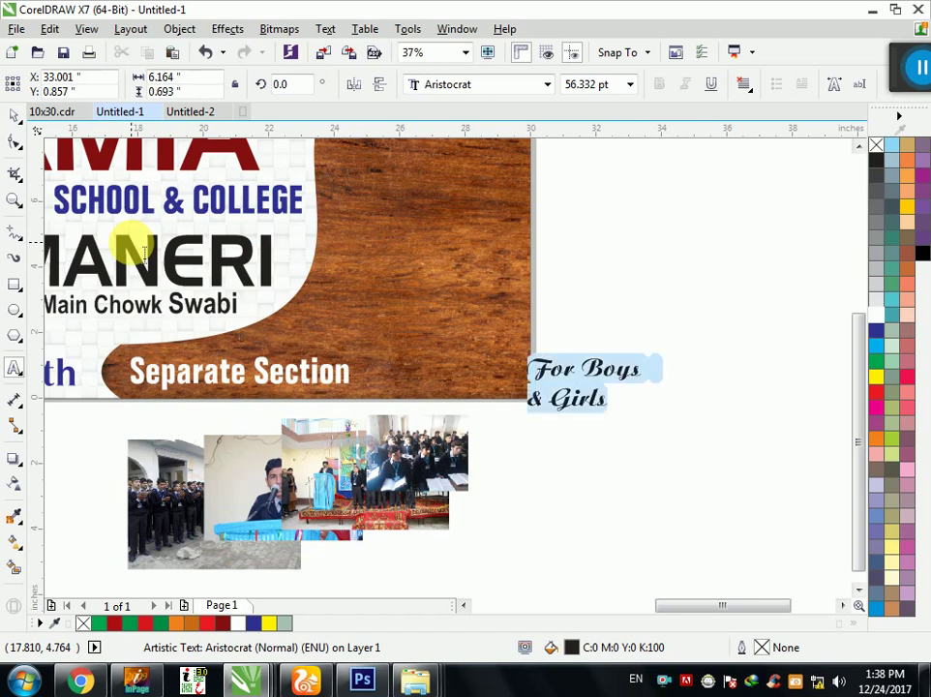
click(14, 109)
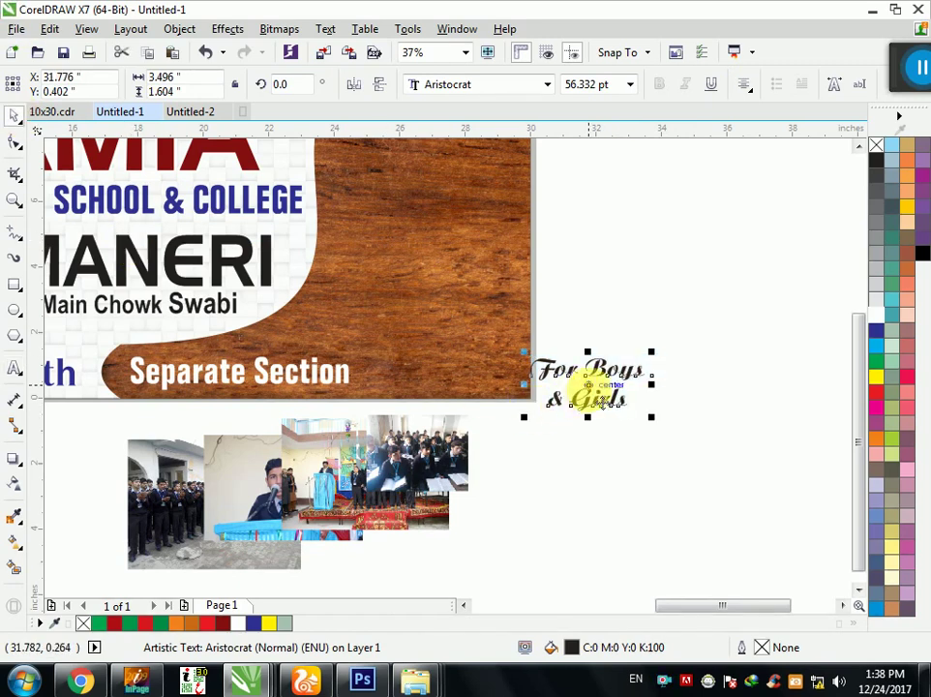
drag(586, 391, 604, 462)
Step: Join For Boys & Girls onto one line and place it under Separate Section
drag(326, 390, 482, 357)
click(567, 470)
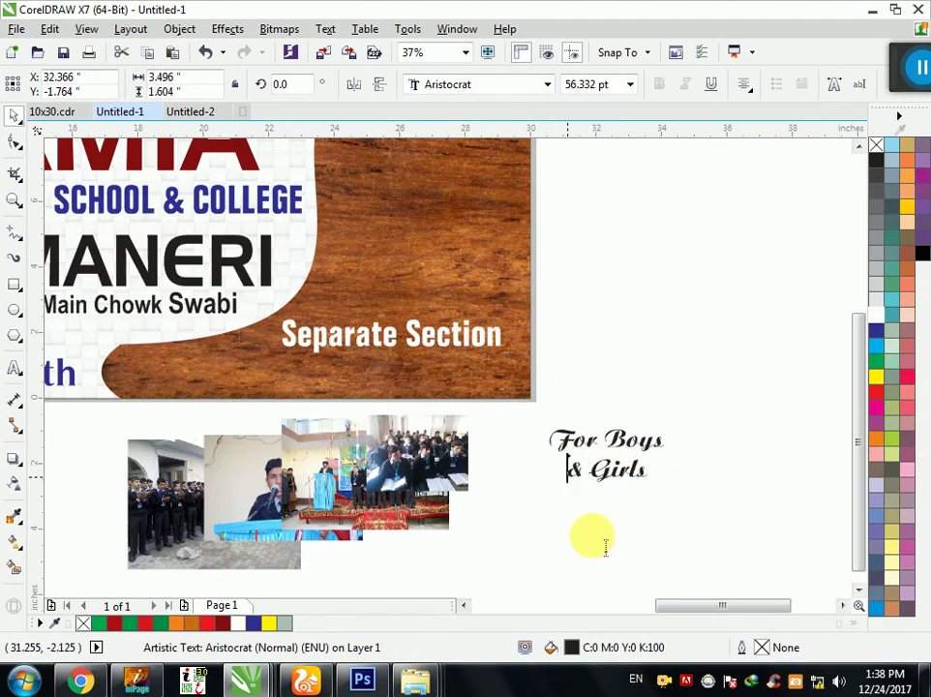
key(BackSpace)
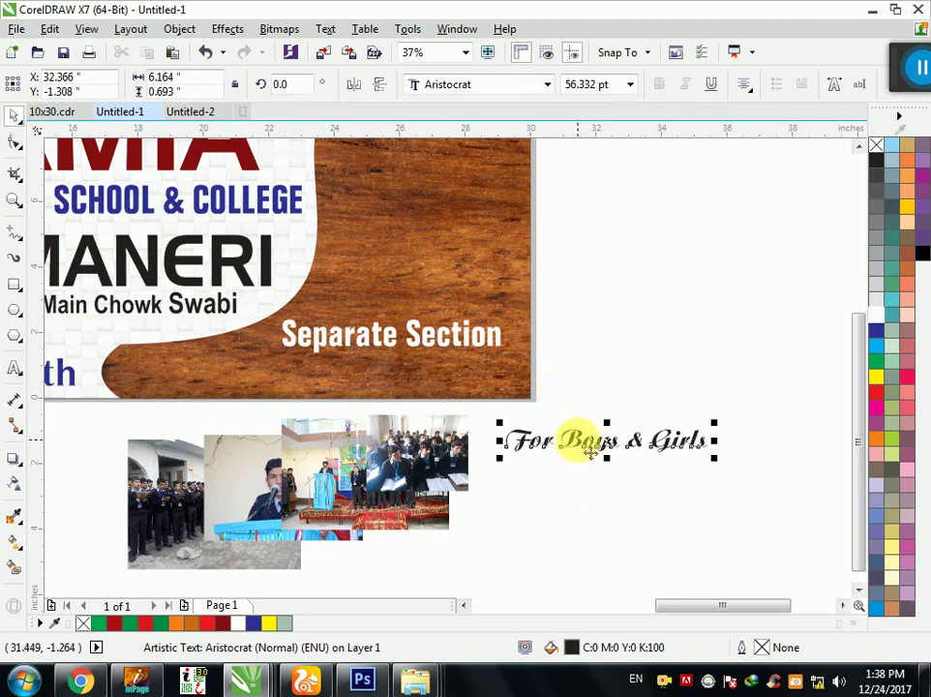
drag(590, 452, 364, 378)
scroll(364, 379, up, 2)
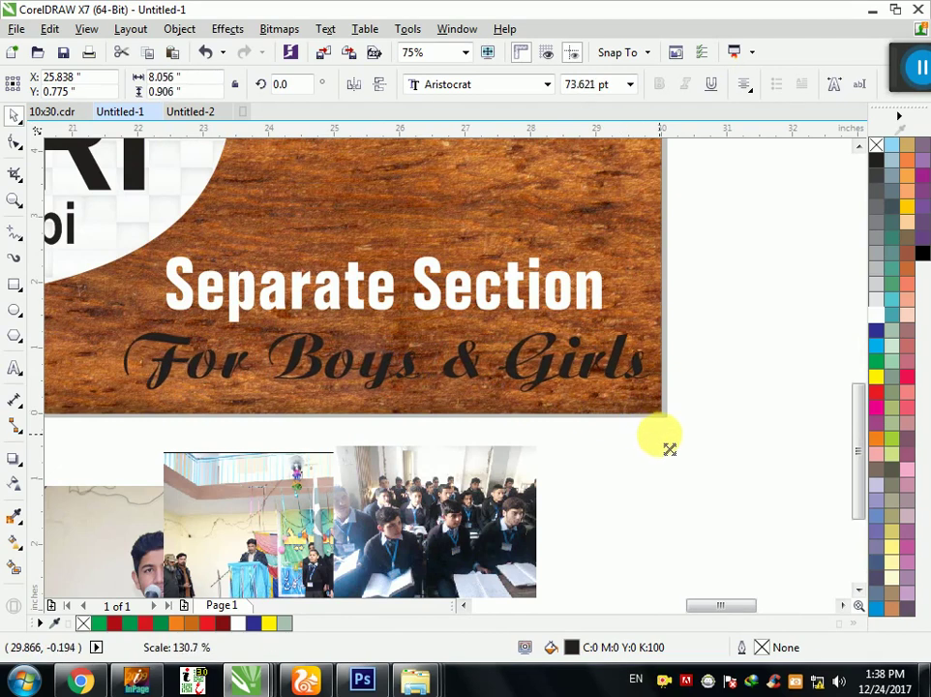
Step: Enlarge For Boys & Girls and give both text lines a yellow fill with black outline
drag(597, 392, 606, 449)
shift+click(372, 298)
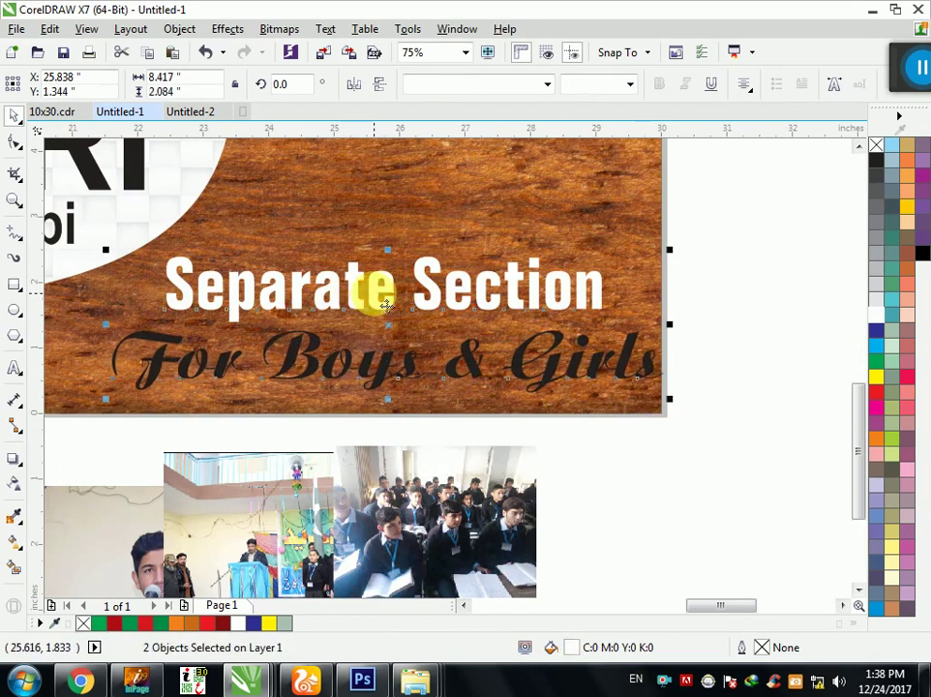
drag(372, 295, 357, 295)
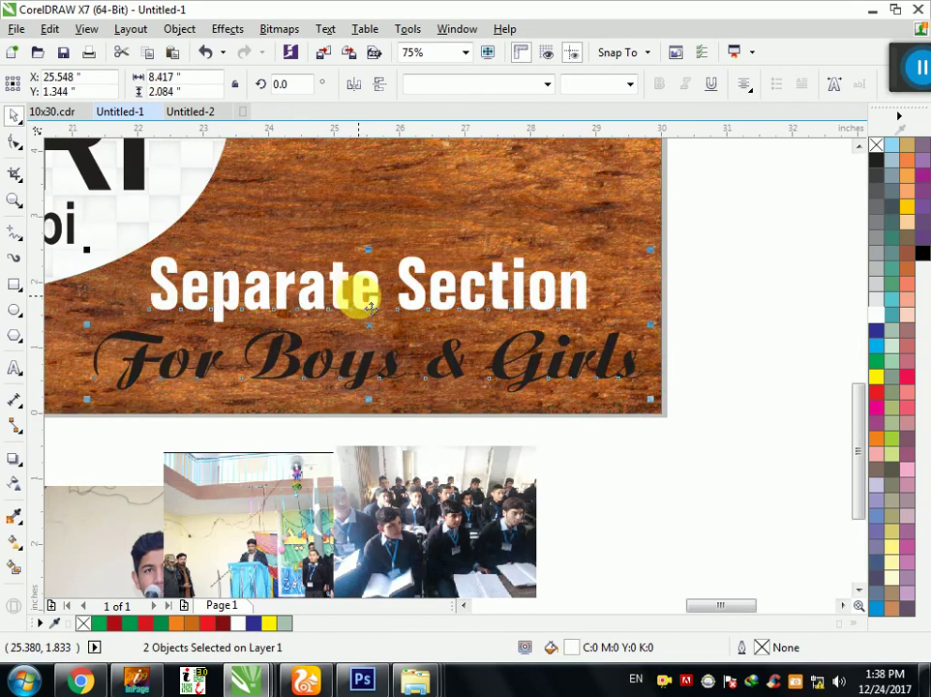
click(876, 379)
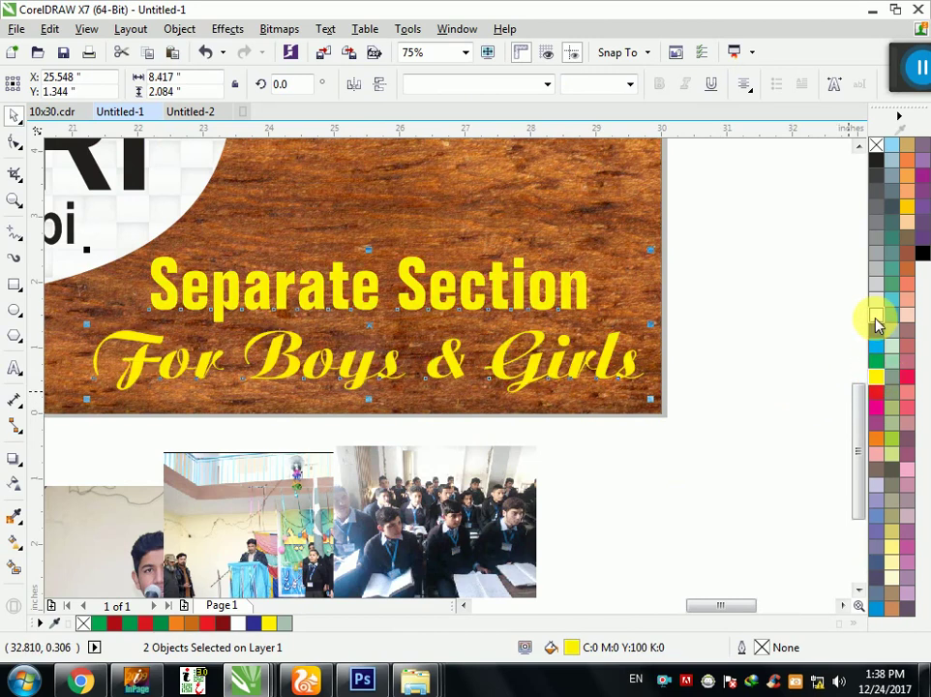
right_click(921, 256)
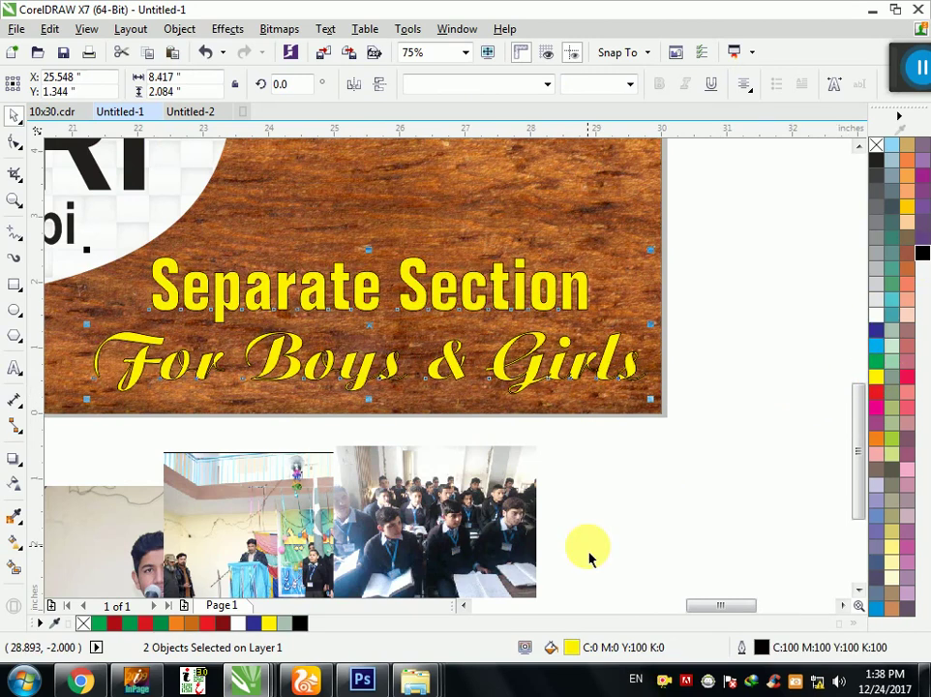
Step: Set the text outline to 5 pt with round corners
key(F12)
click(403, 344)
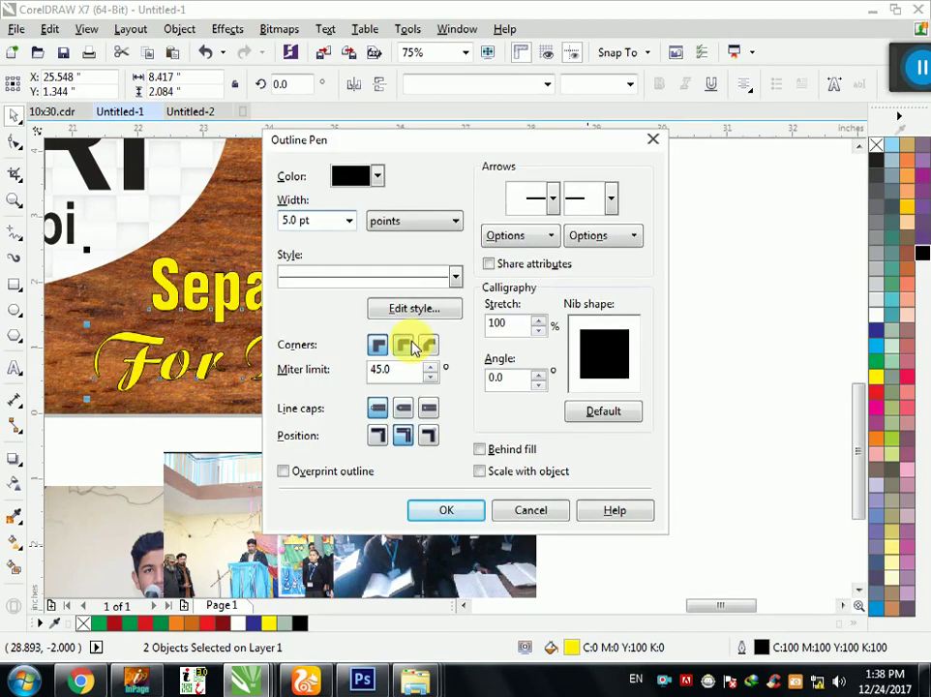
click(446, 510)
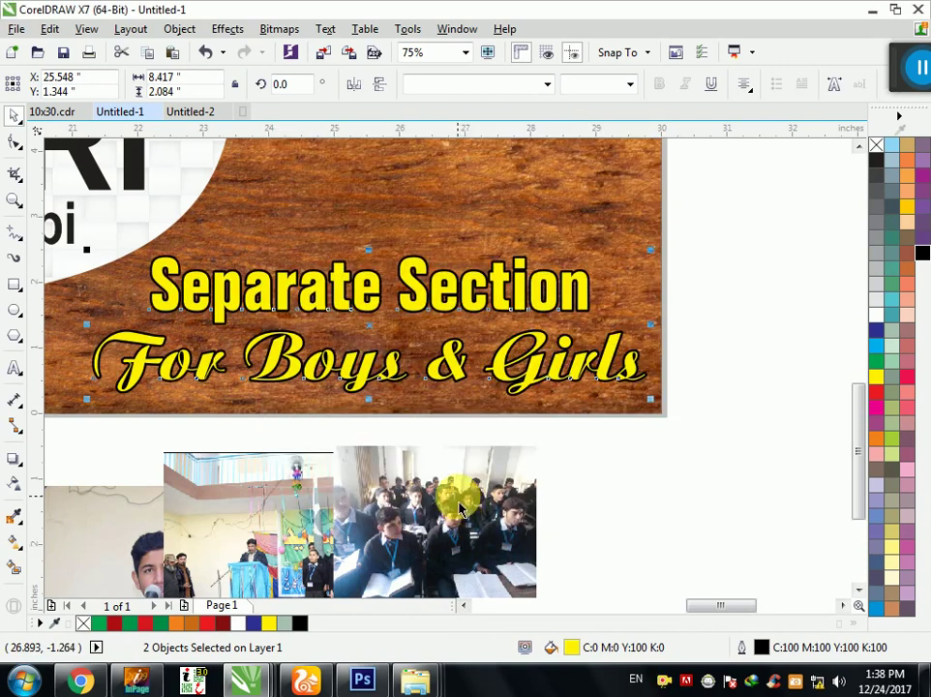
scroll(658, 528, down, 1)
scroll(670, 535, down, 1)
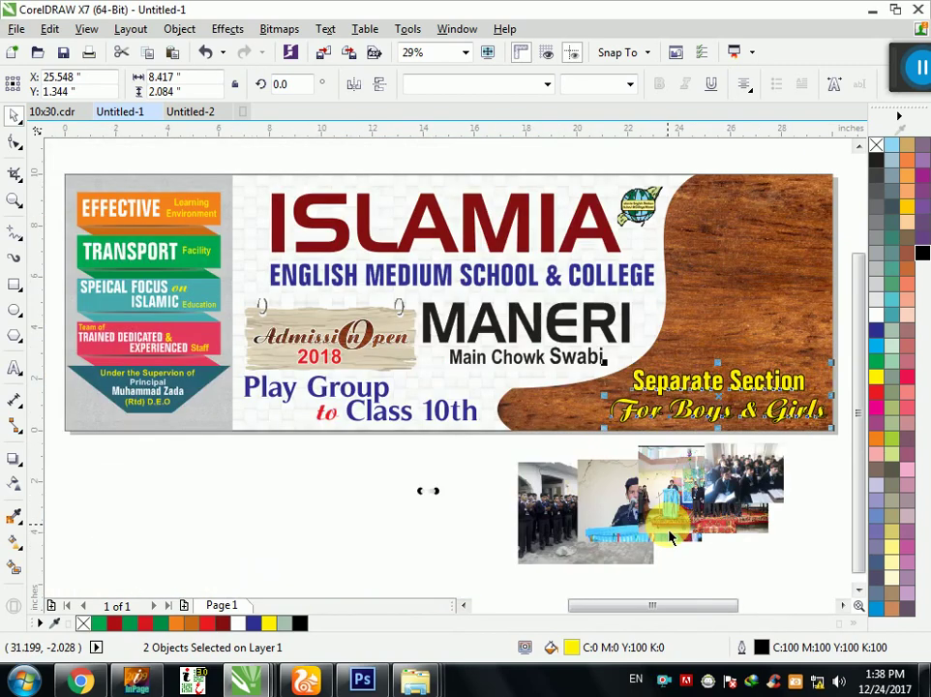
click(767, 558)
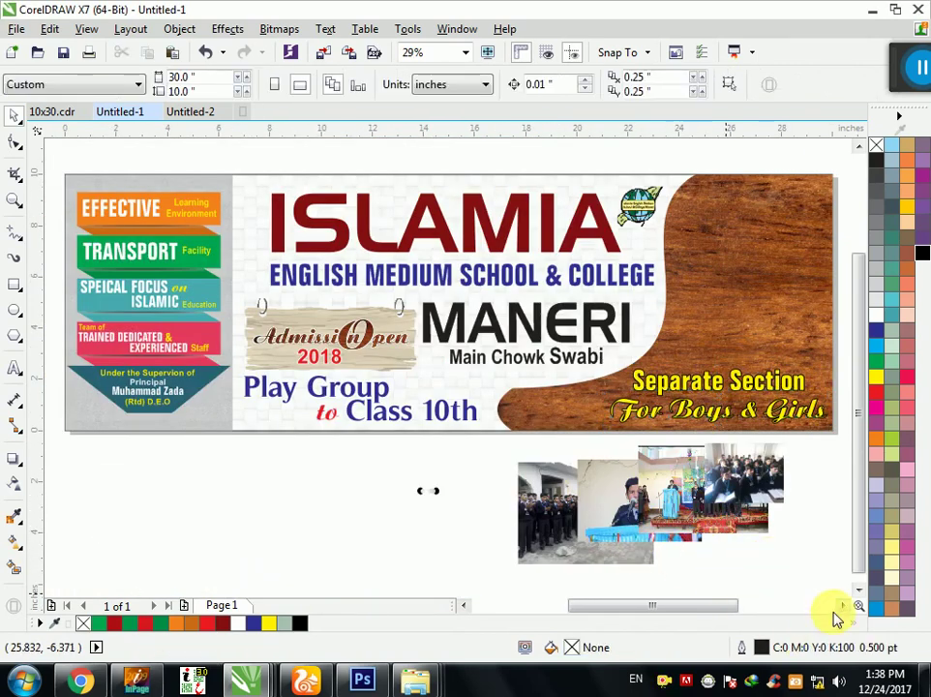
click(840, 605)
click(515, 482)
Step: Rearrange the photos below the banner and draw a circle on the upper-right wood panel
mouse_move(515, 482)
mouse_down()
mouse_move(656, 482)
mouse_move(677, 498)
mouse_move(468, 524)
mouse_move(489, 505)
mouse_up()
drag(425, 538, 364, 557)
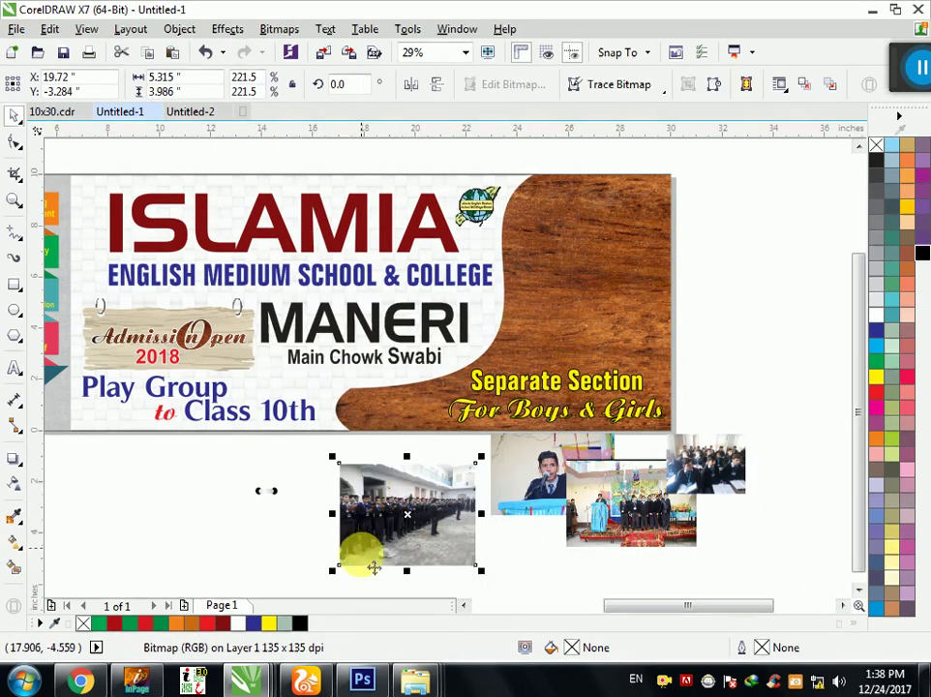
click(15, 312)
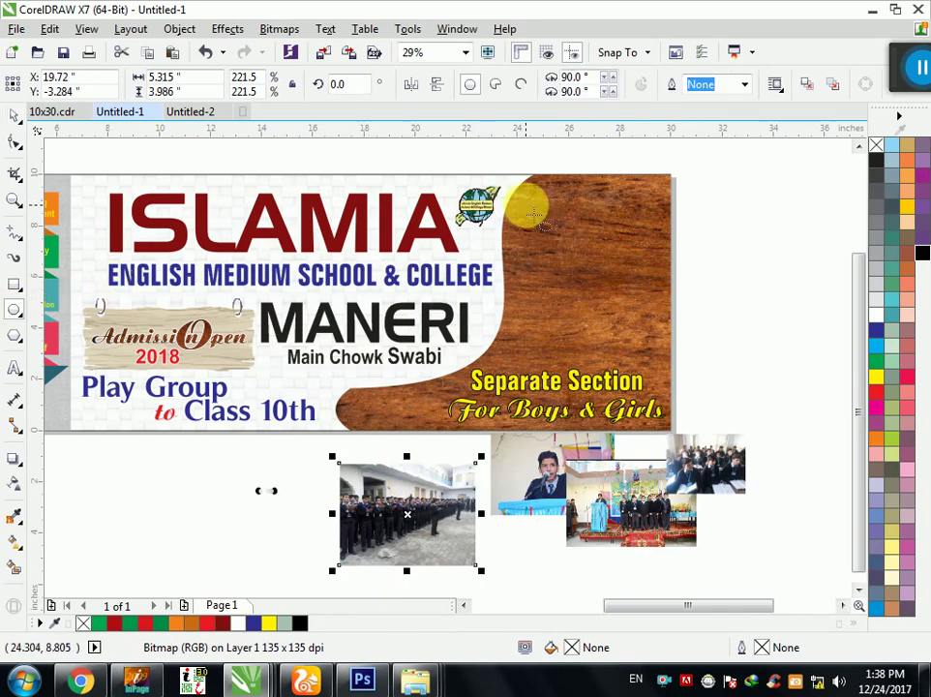
drag(538, 206, 625, 326)
mouse_move(592, 263)
mouse_down()
mouse_move(585, 260)
mouse_move(668, 350)
mouse_move(657, 324)
mouse_move(627, 308)
mouse_move(635, 312)
mouse_up()
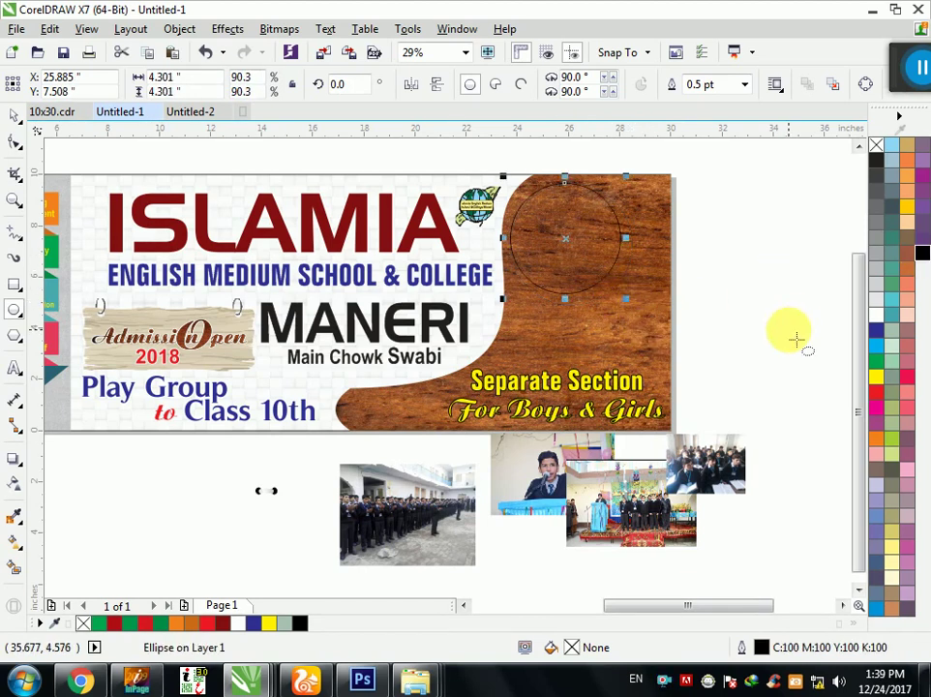
Step: Give the circle a 10 pt black outline and a light grey 10% black fill
key(F12)
text(5)
key(Return)
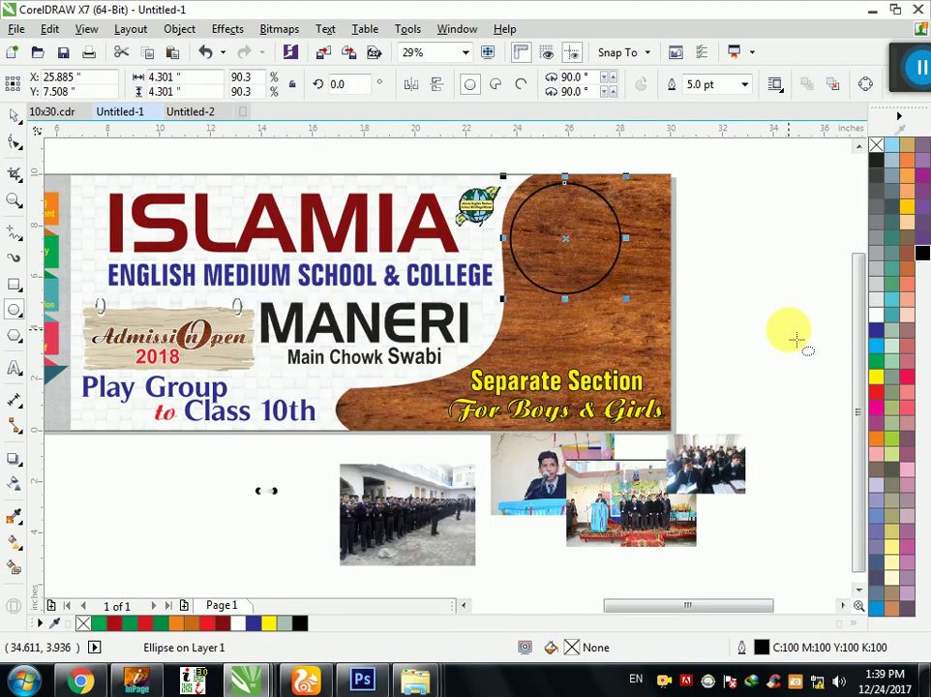
key(F12)
text(10)
key(Return)
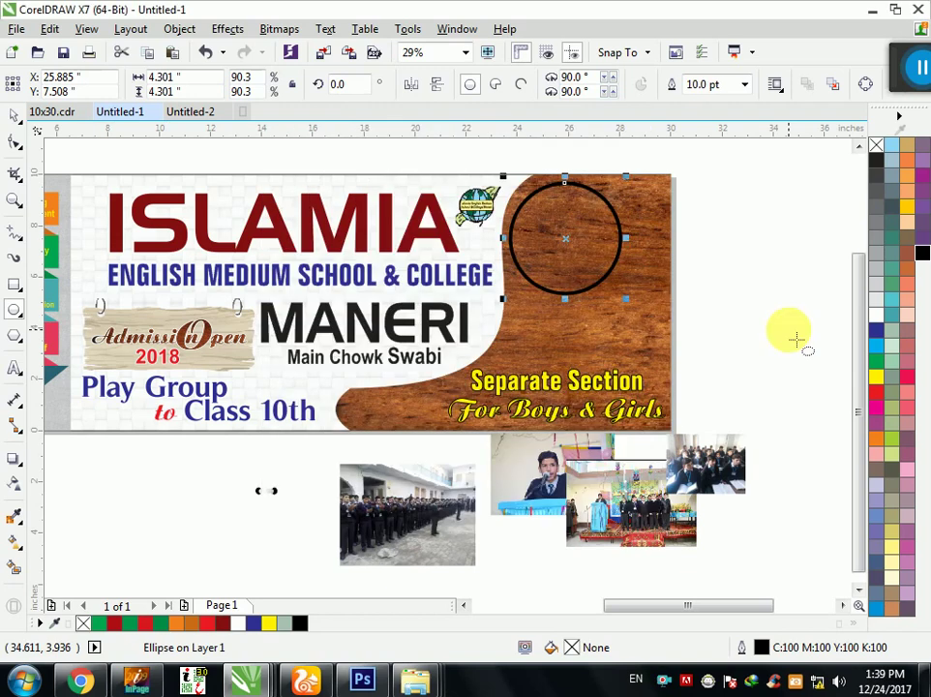
click(14, 113)
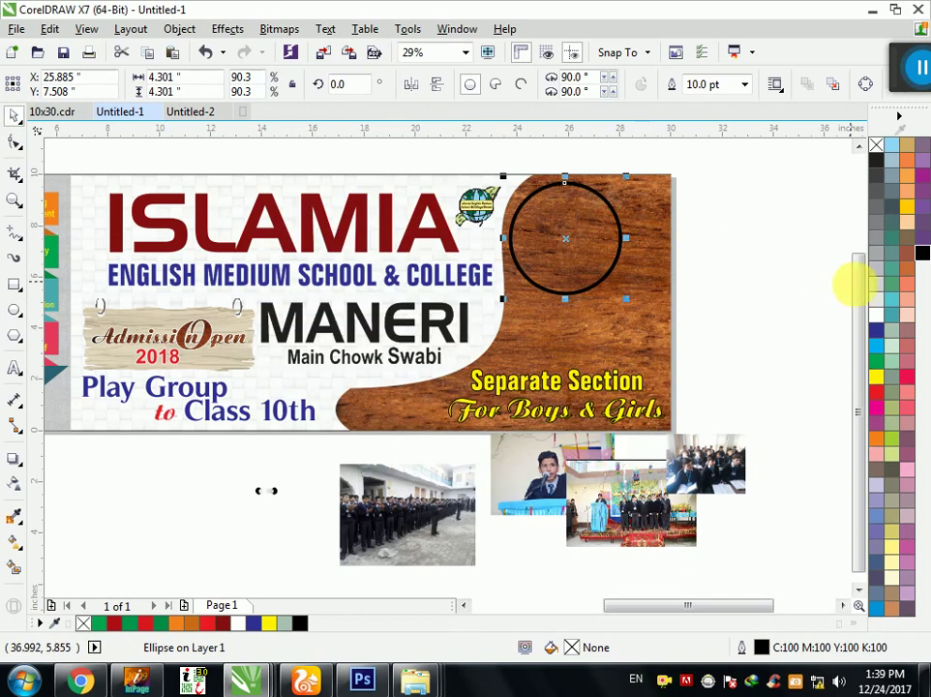
click(872, 307)
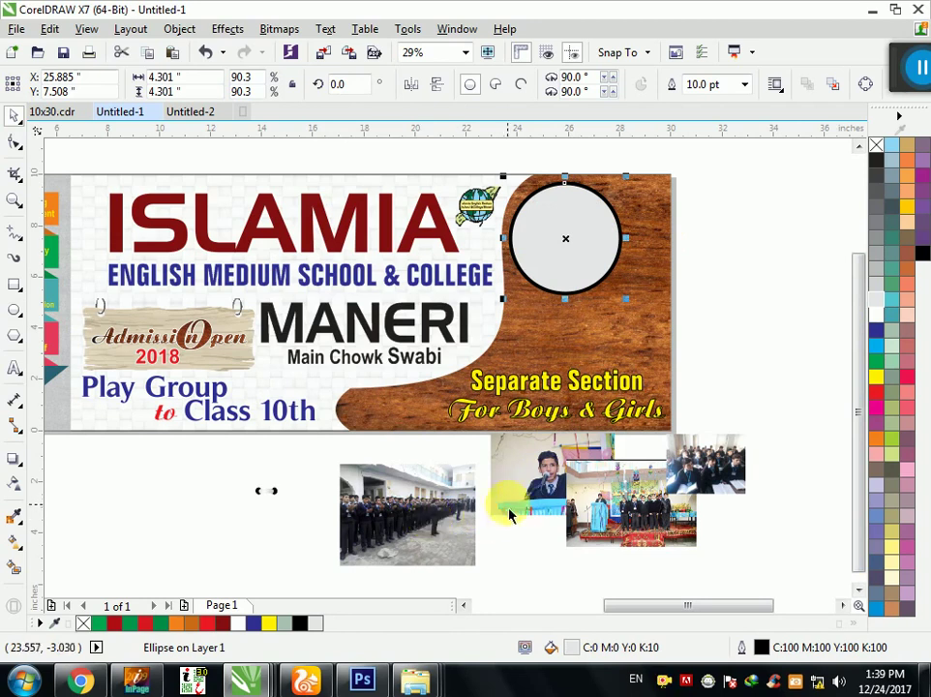
Step: Enlarge the speaker photo, move it onto the grey circle and clip it inside
drag(510, 515, 556, 326)
scroll(584, 263, up, 2)
drag(583, 263, 596, 242)
scroll(584, 259, down, 2)
drag(629, 296, 666, 300)
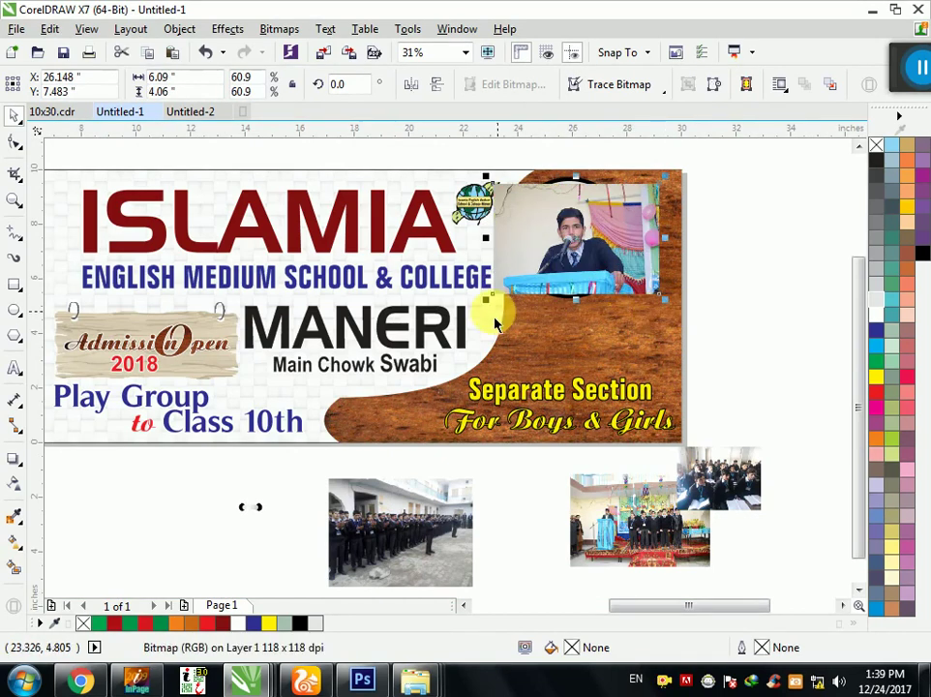
mouse_move(490, 296)
mouse_down()
mouse_move(494, 332)
mouse_move(481, 339)
mouse_up()
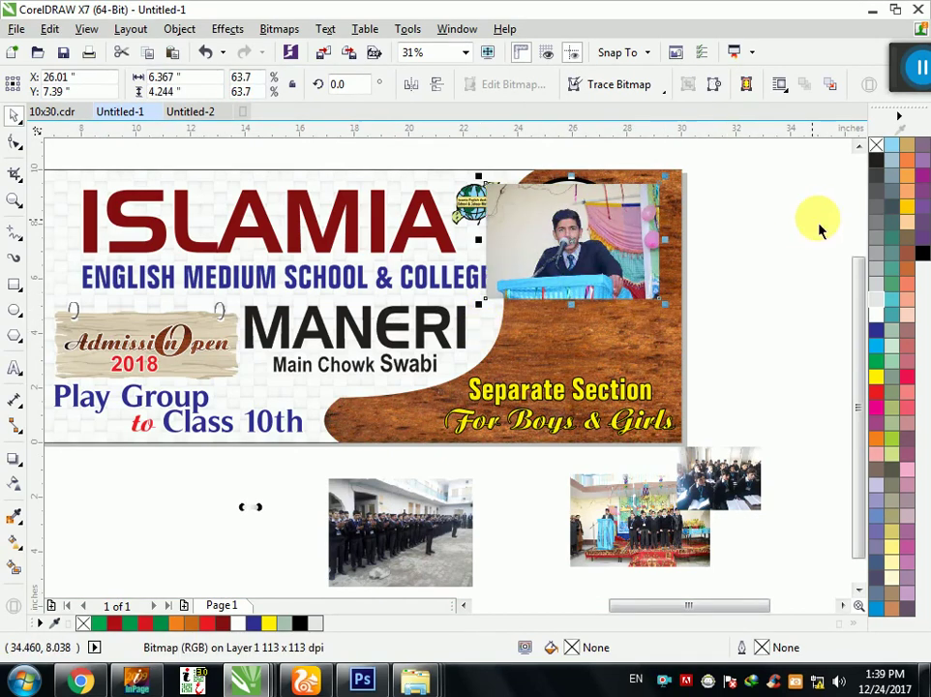
click(857, 145)
mouse_move(692, 289)
mouse_down()
mouse_move(657, 272)
mouse_move(593, 414)
mouse_move(593, 443)
mouse_up()
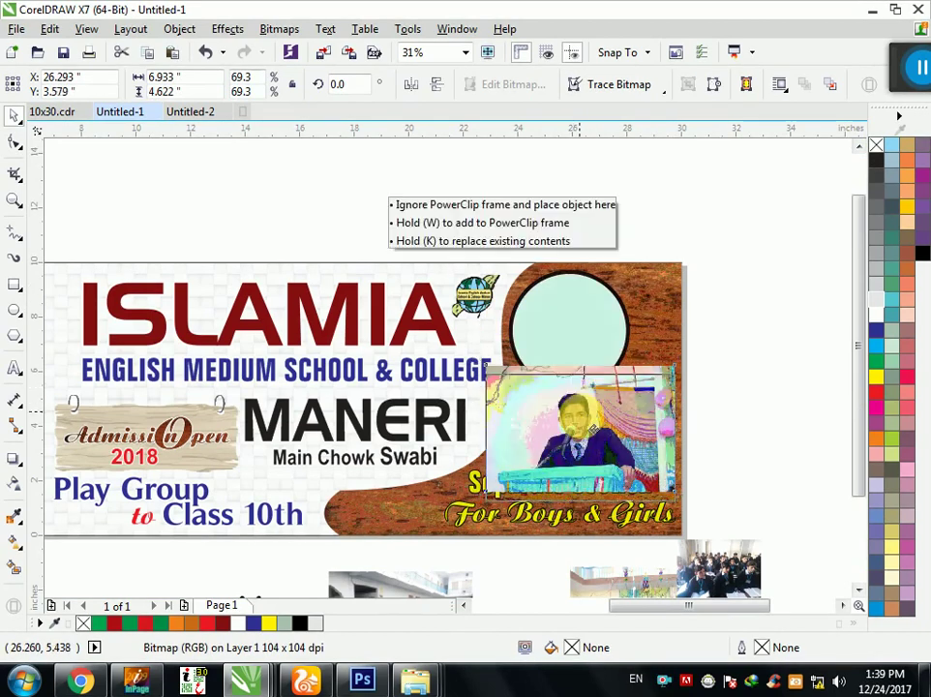
right_click(586, 174)
click(605, 215)
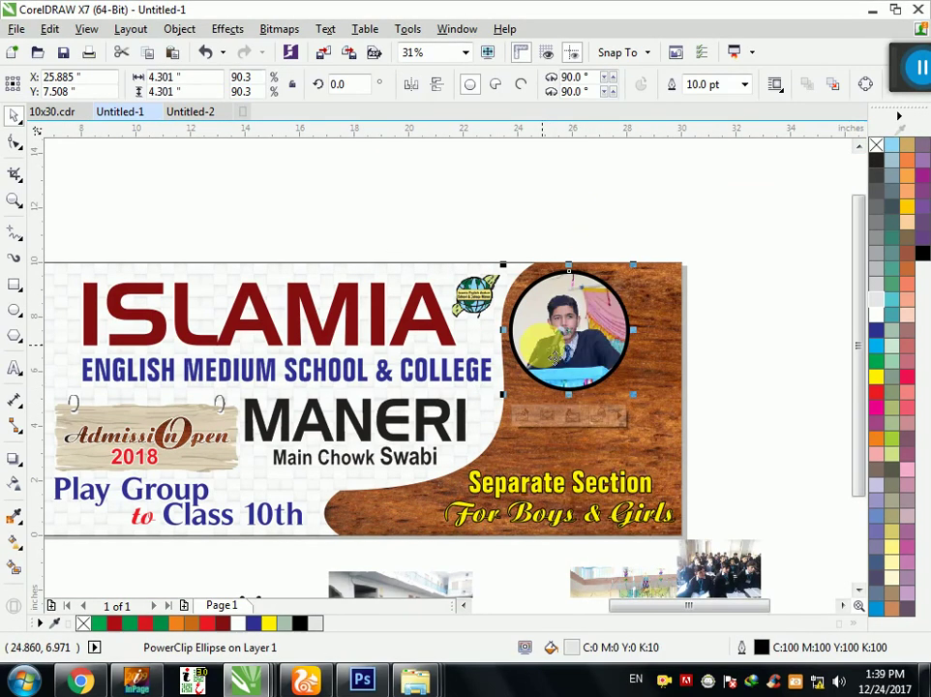
Step: Edit the PowerClip to enlarge and shift the speaker photo up within the circle
right_click(559, 334)
click(600, 188)
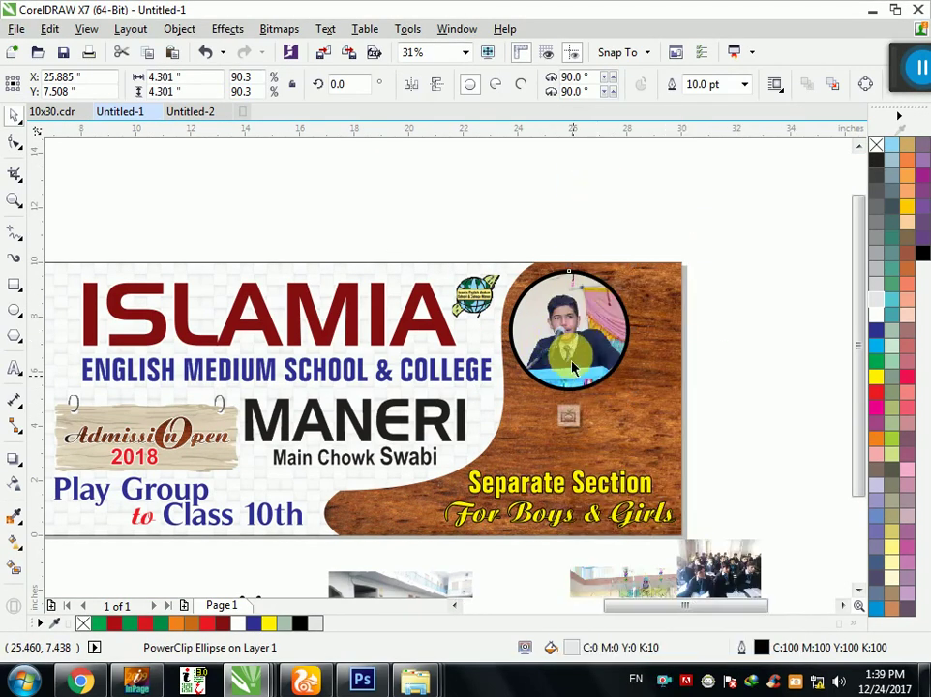
double_click(573, 351)
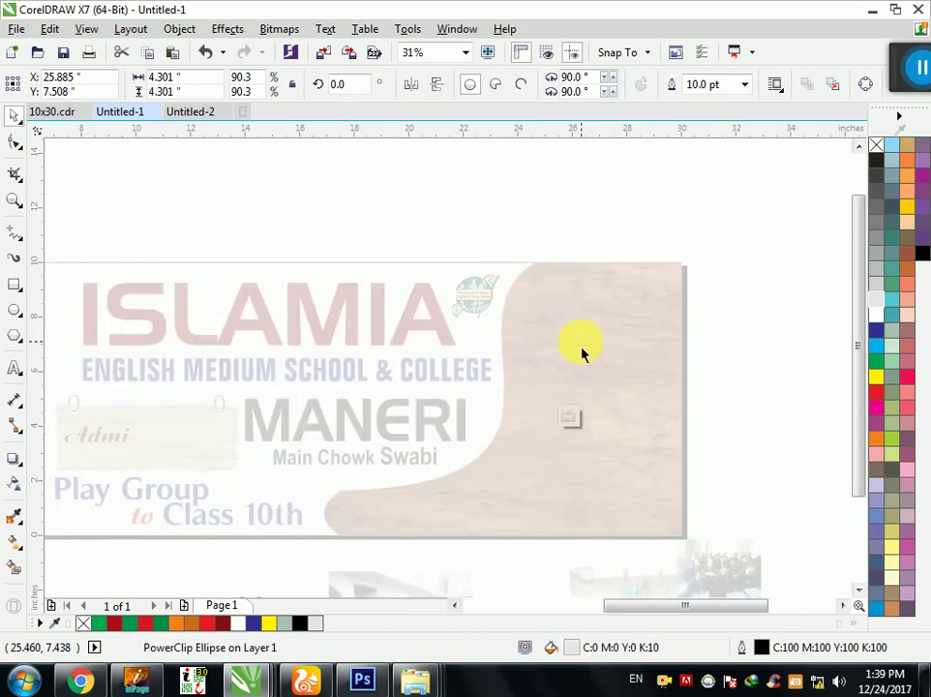
click(597, 332)
scroll(523, 334, up, 1)
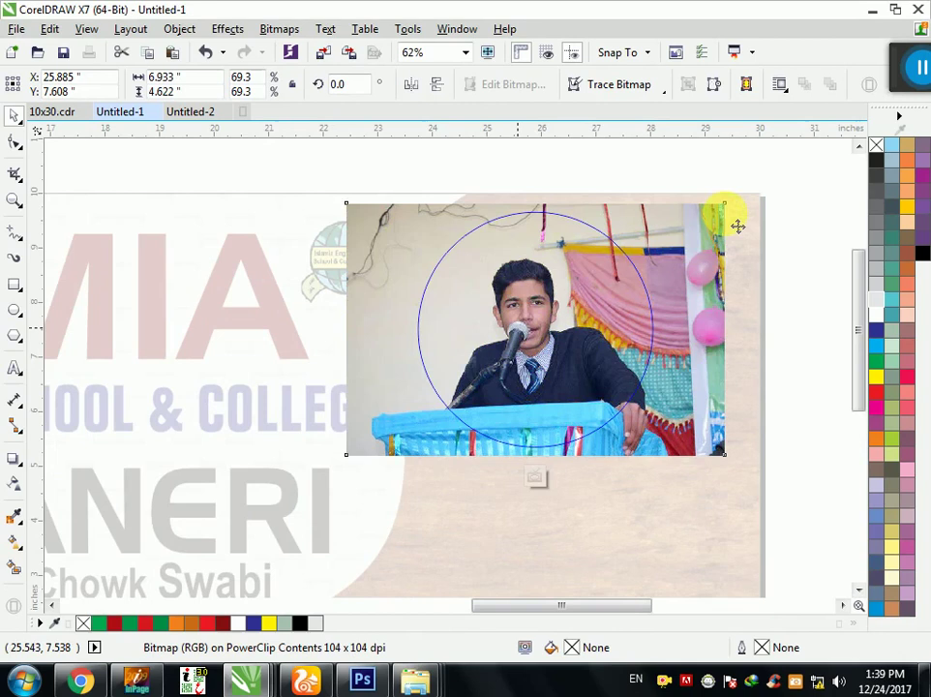
drag(732, 193, 766, 166)
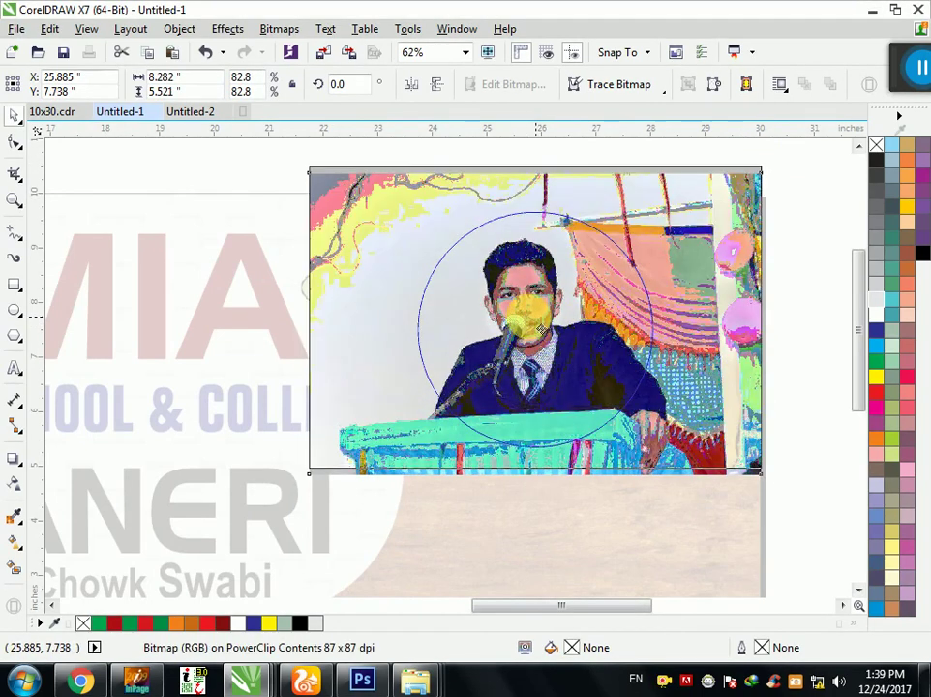
drag(537, 334, 537, 323)
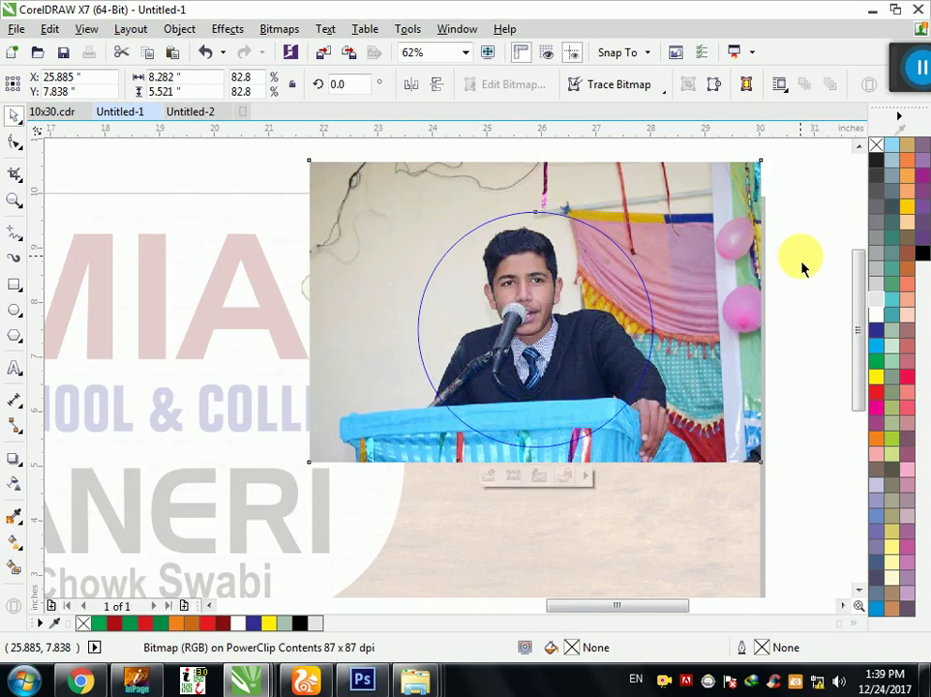
click(499, 477)
scroll(468, 368, down, 1)
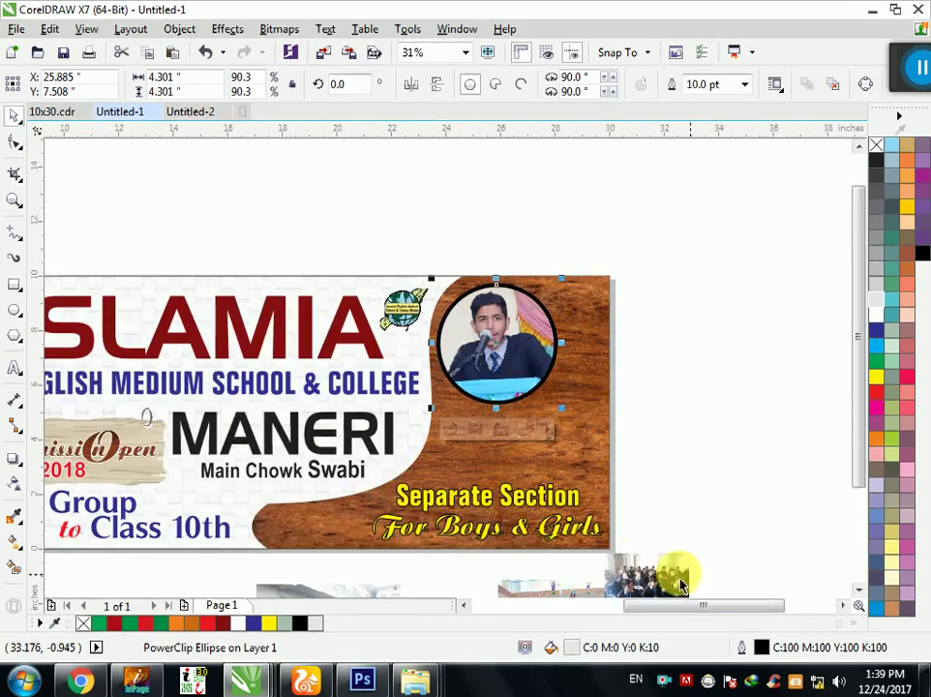
Step: Move the classroom photo up beside the banner and drag a copy of the photo circle down-right
drag(676, 569, 760, 421)
click(534, 354)
mouse_move(480, 324)
mouse_down()
mouse_move(522, 382)
mouse_move(529, 371)
mouse_up()
Step: Shrink the copied circle to 71%, place it below-right, and bring the classroom photo alongside
scroll(527, 369, up, 1)
drag(443, 287, 515, 359)
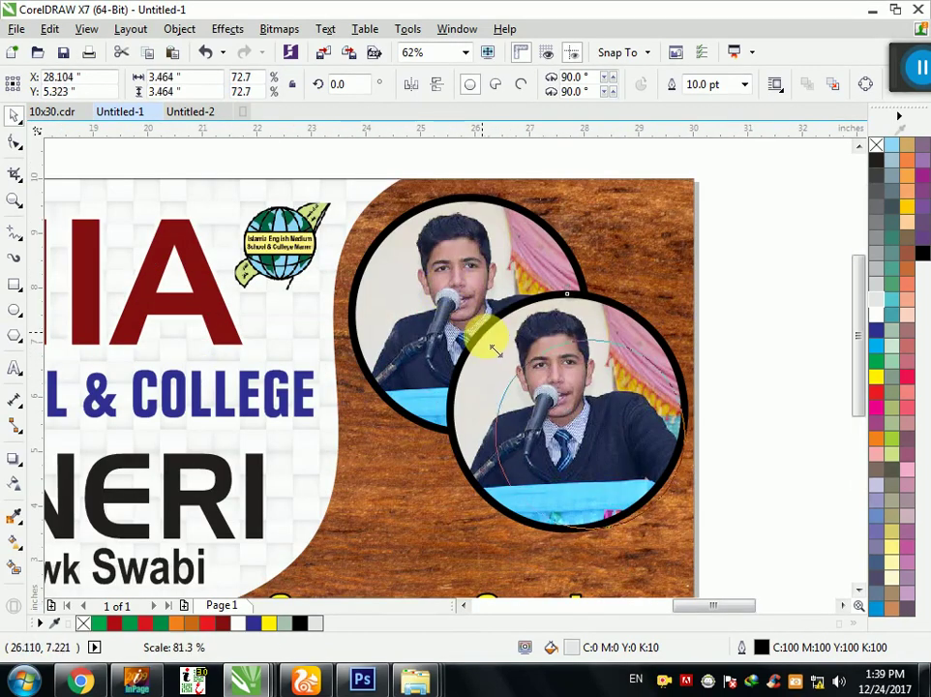
drag(577, 456, 571, 440)
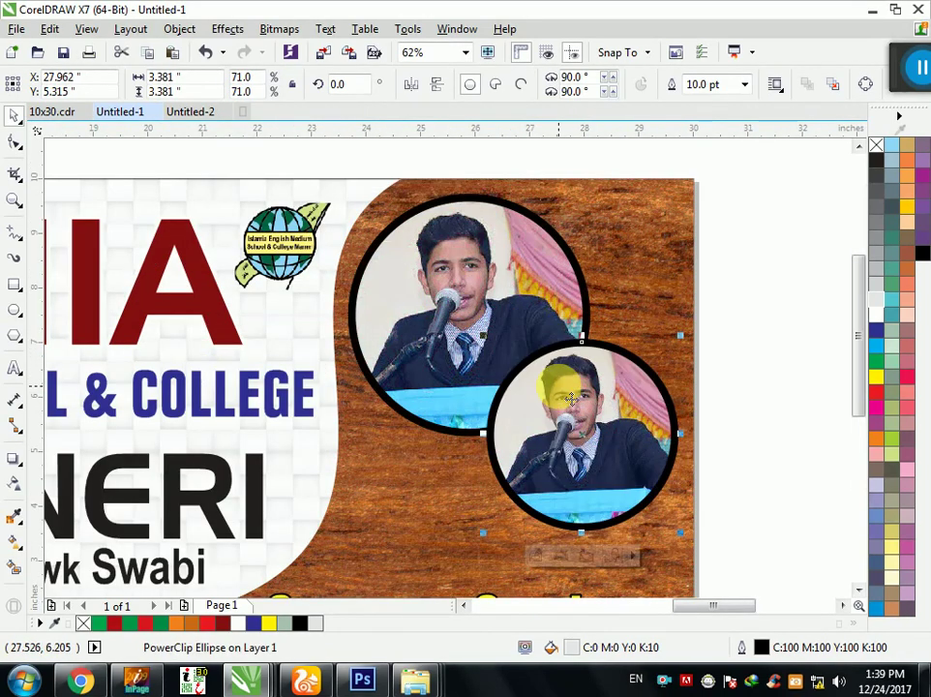
scroll(580, 435, down, 1)
scroll(737, 457, up, 1)
drag(737, 456, 440, 373)
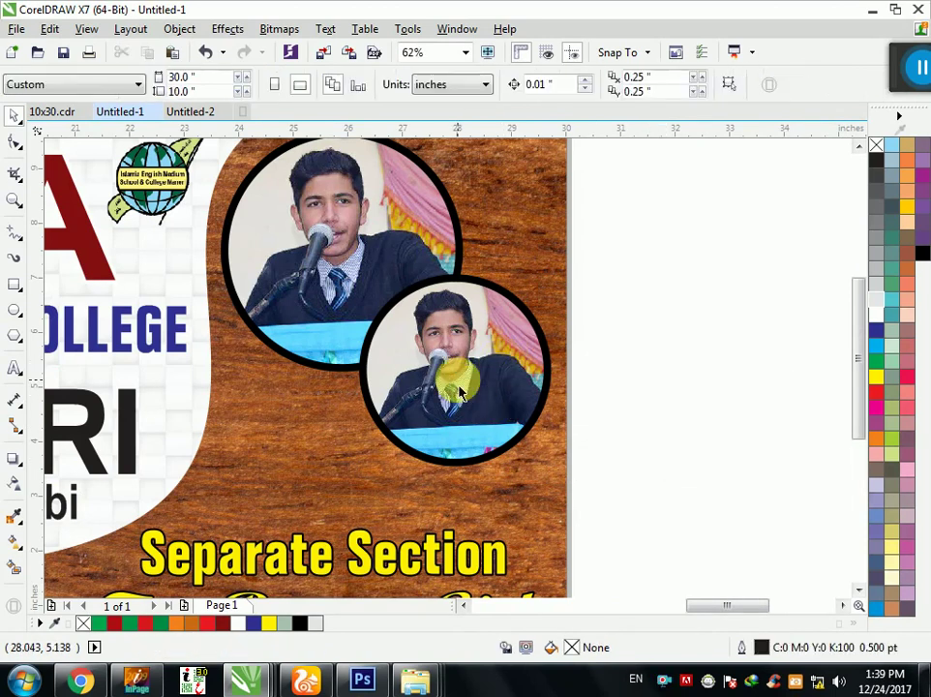
Step: Replace the speaker photo in the smaller circle with the scaled classroom photo, then copy the circle lower-left
ctrl+click(495, 416)
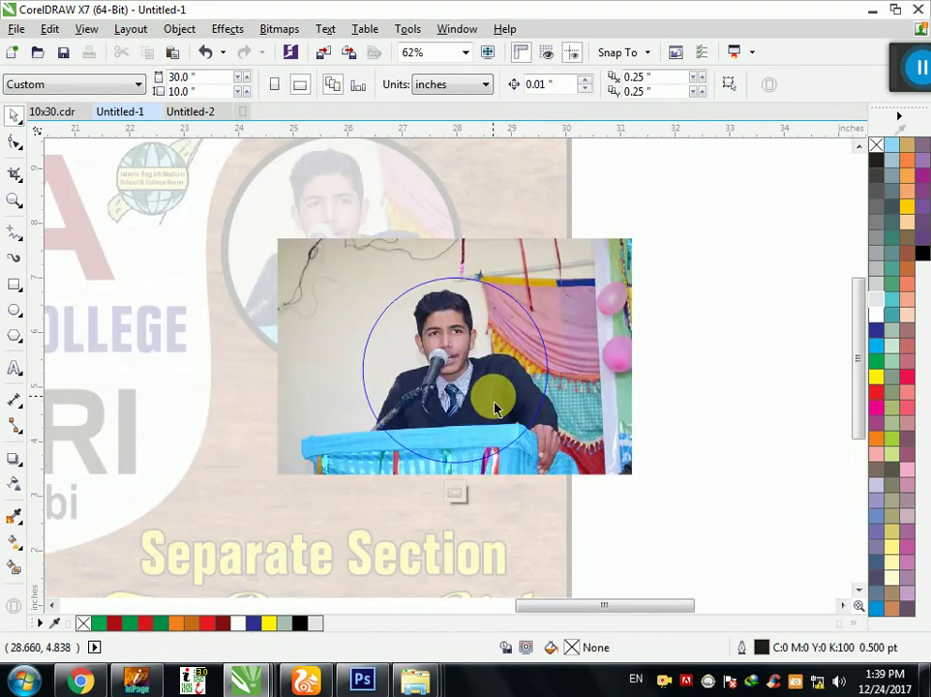
click(580, 298)
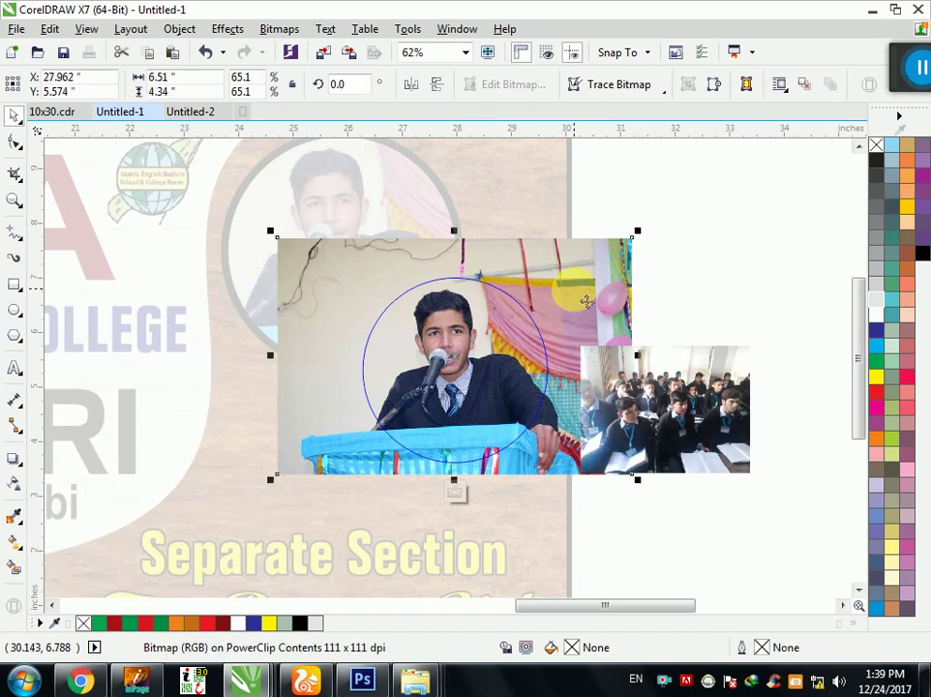
key(Delete)
drag(661, 409, 462, 379)
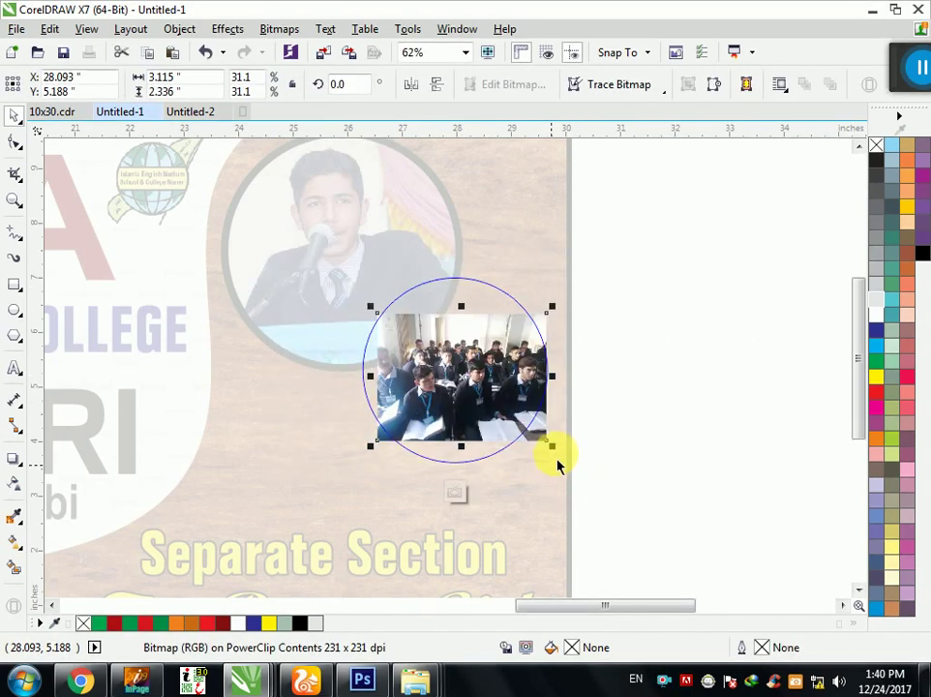
drag(562, 459, 597, 513)
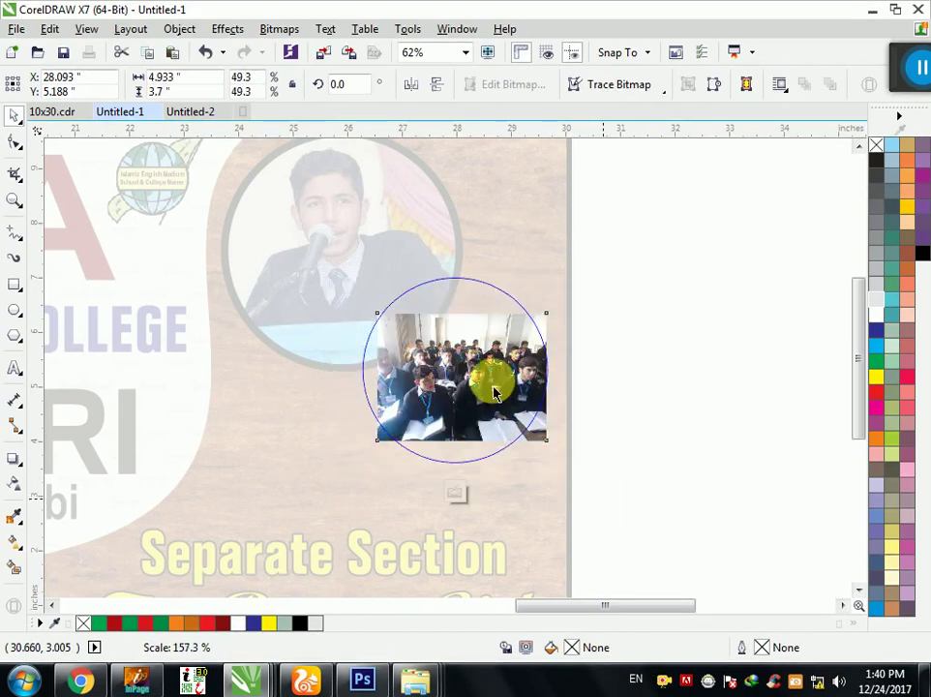
click(649, 396)
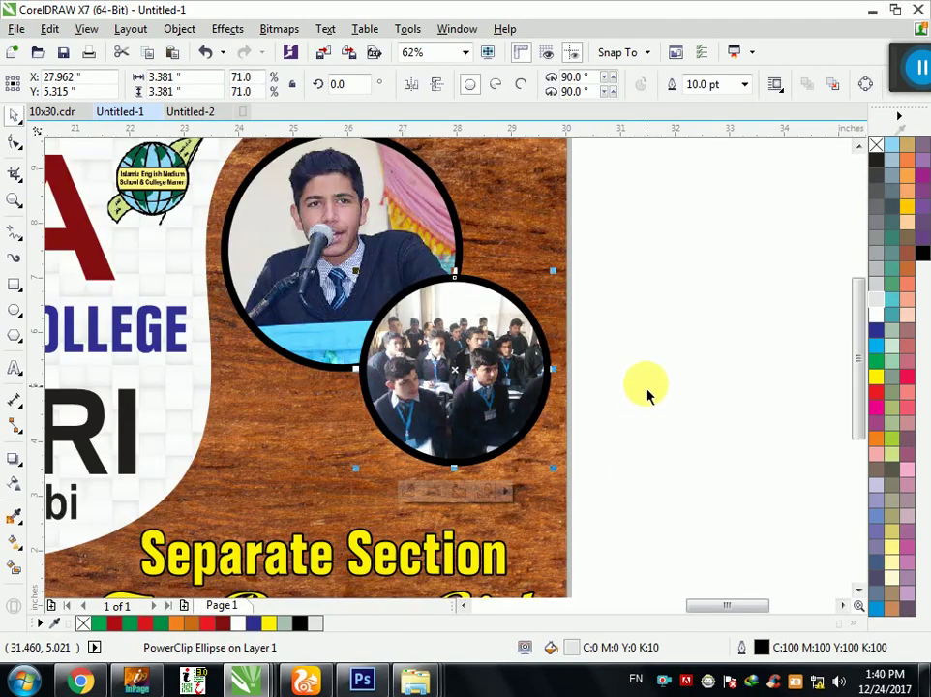
mouse_move(453, 360)
mouse_down()
mouse_move(372, 402)
mouse_move(308, 404)
mouse_up()
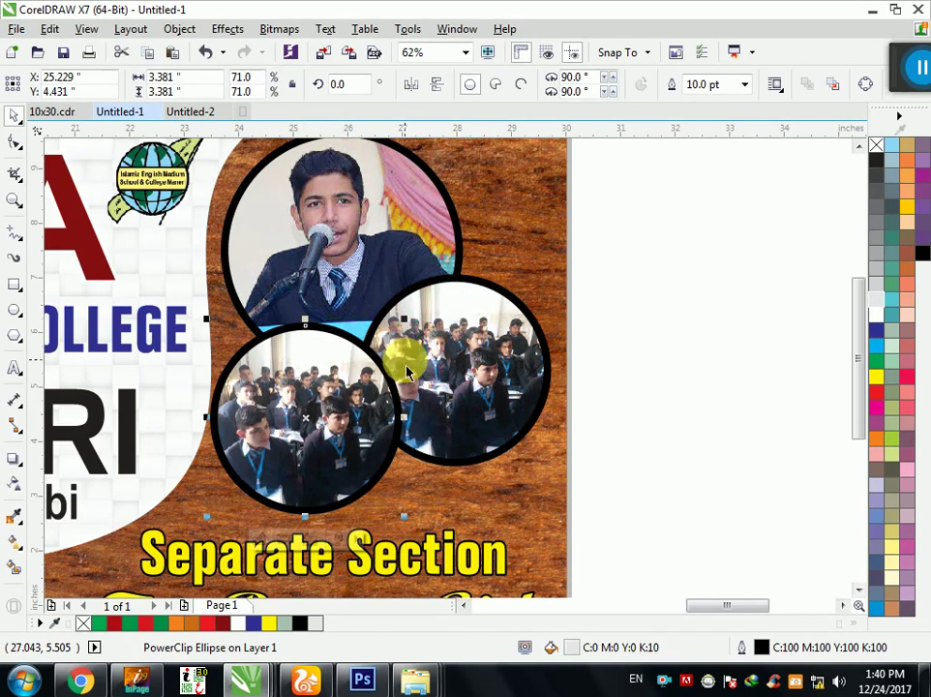
Step: Scale the lower-left circle copy to 64.5% and position it
drag(397, 326, 390, 332)
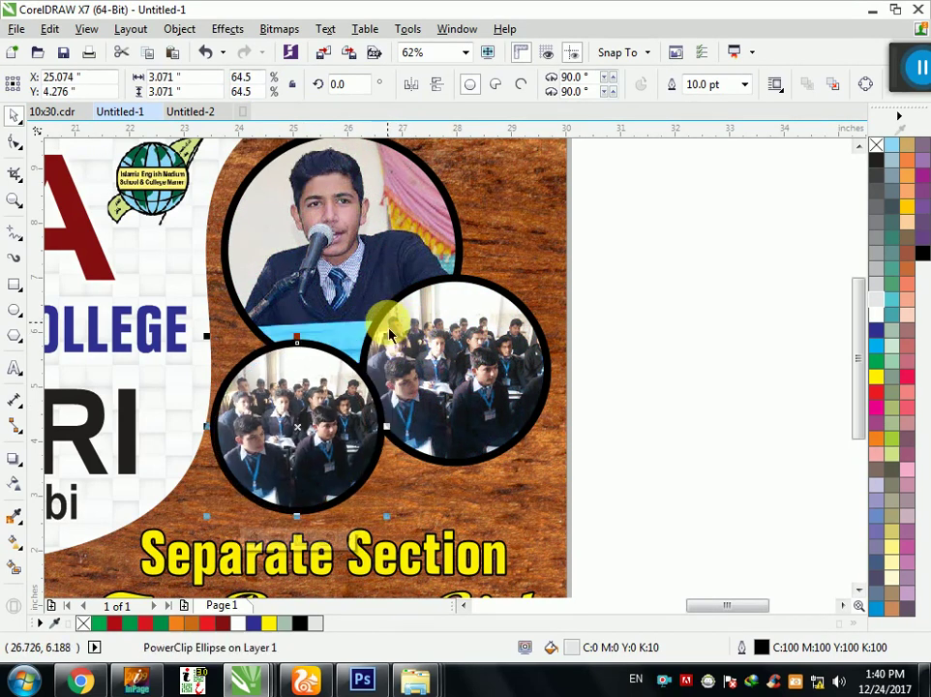
drag(269, 431, 277, 432)
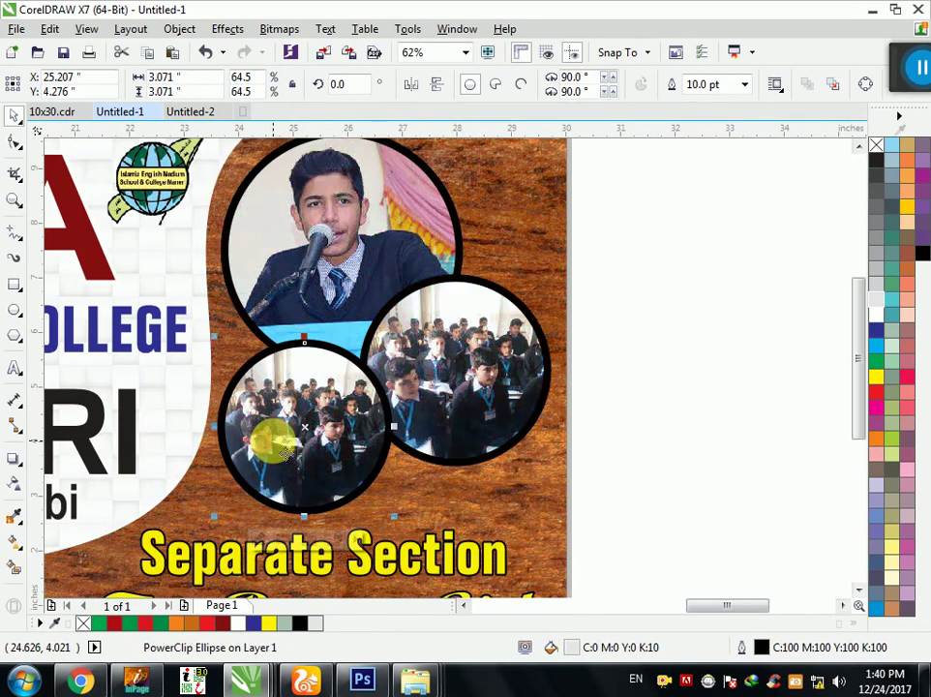
key(ctrl+z)
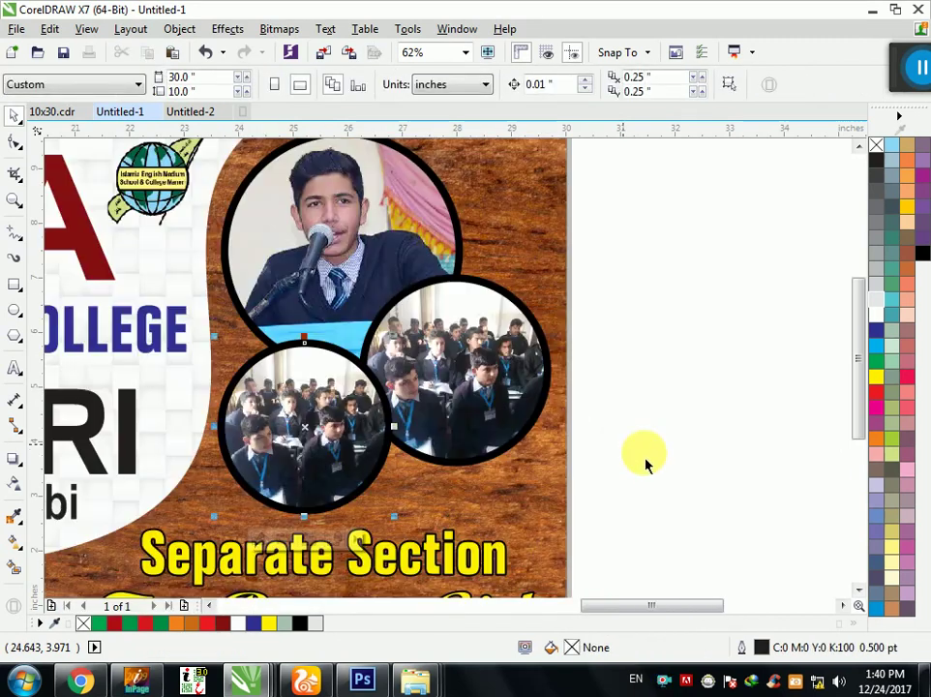
scroll(635, 411, down, 2)
drag(607, 562, 697, 400)
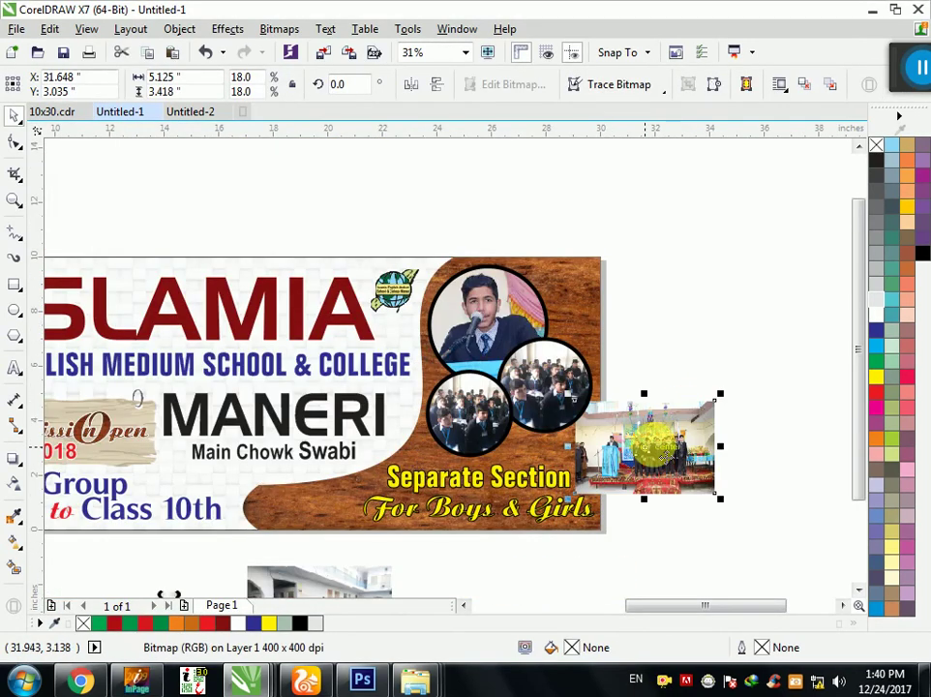
key(Delete)
scroll(478, 416, up, 2)
Step: Swap the classroom photo inside the lower-left circle for the pasted, centred stage photo
click(481, 419)
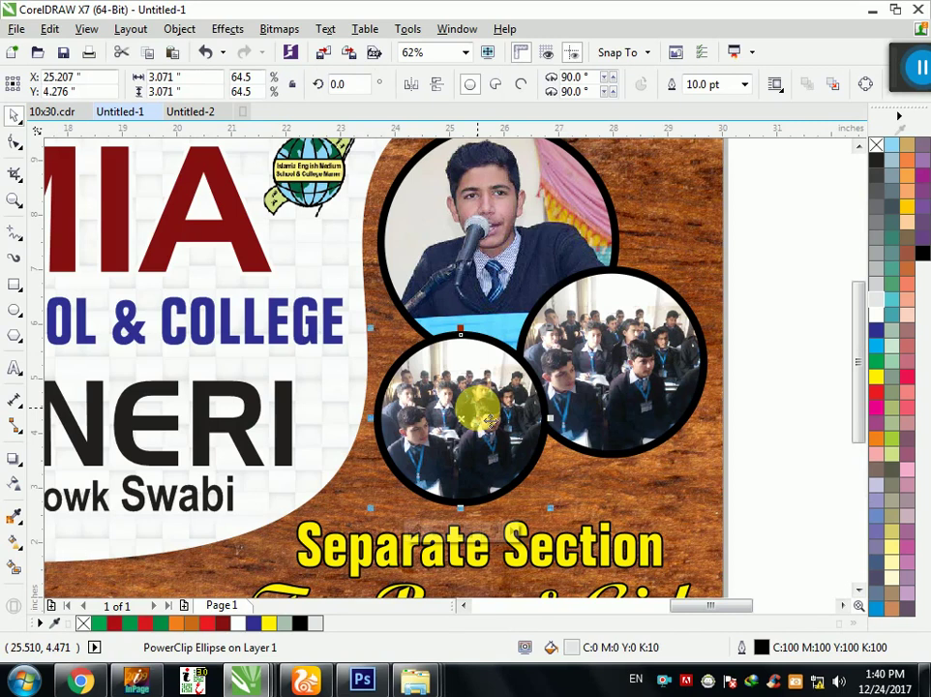
key(ctrl+z)
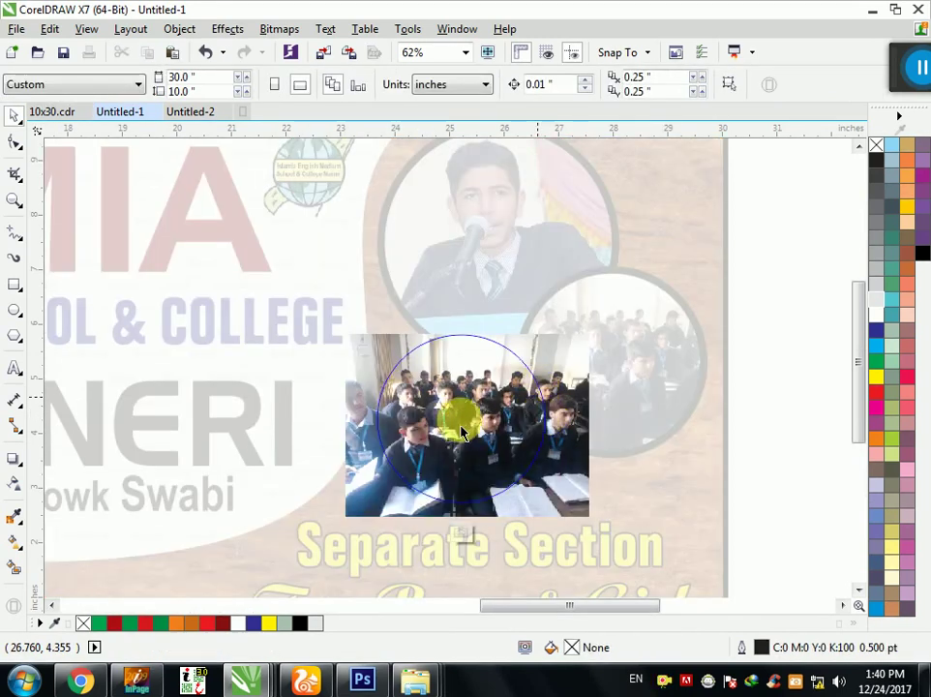
click(455, 384)
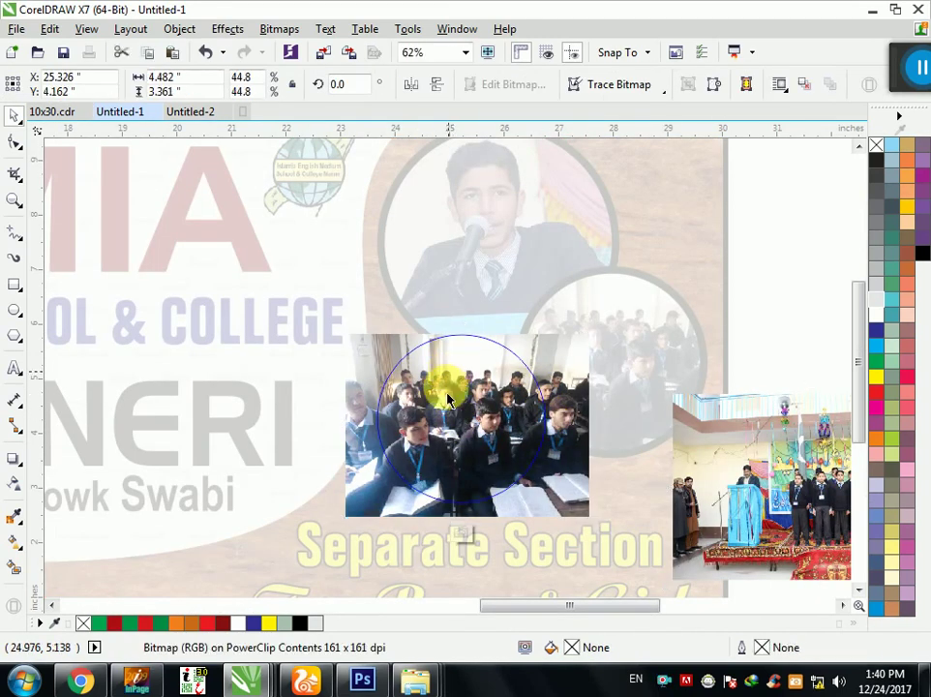
key(Delete)
key(ctrl+v)
drag(441, 462, 470, 445)
key(p)
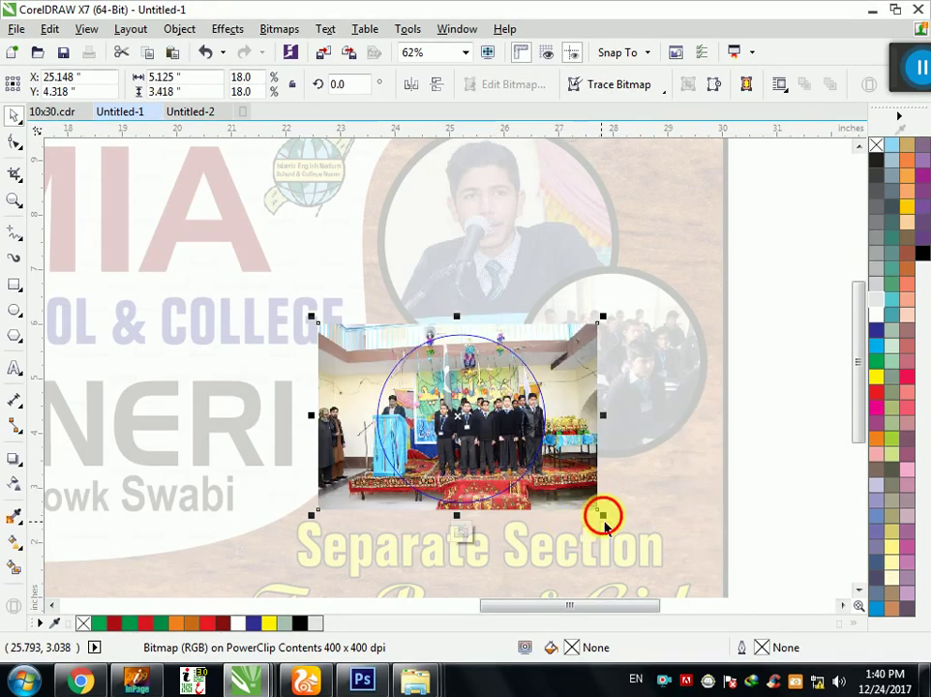
Step: Enlarge and position the stage photo to fill the circle, then move the circle toward the top right
drag(602, 516, 676, 569)
drag(504, 441, 463, 430)
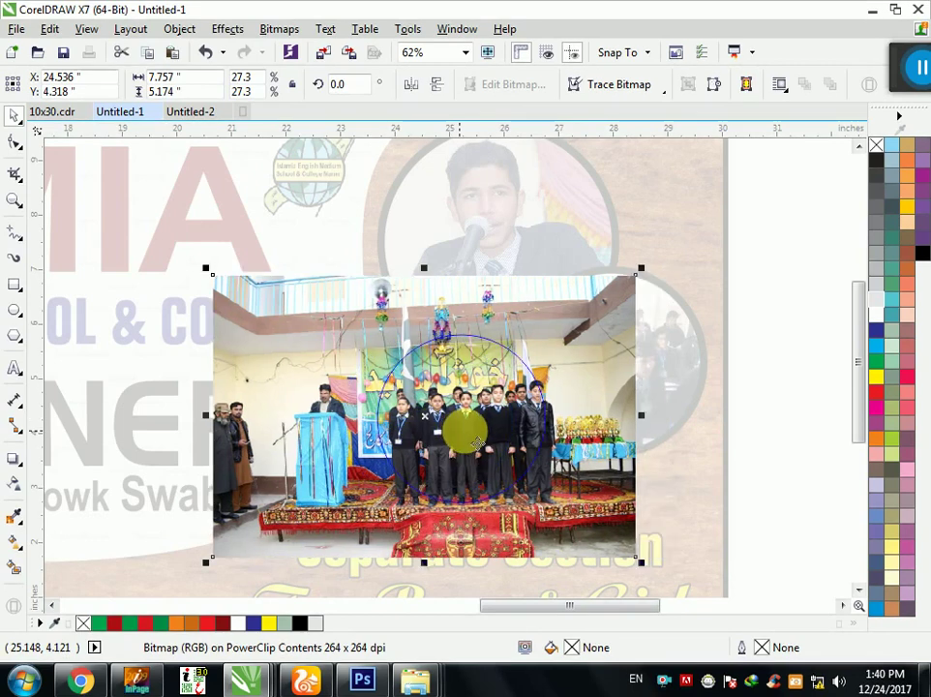
drag(641, 267, 671, 251)
drag(465, 416, 458, 403)
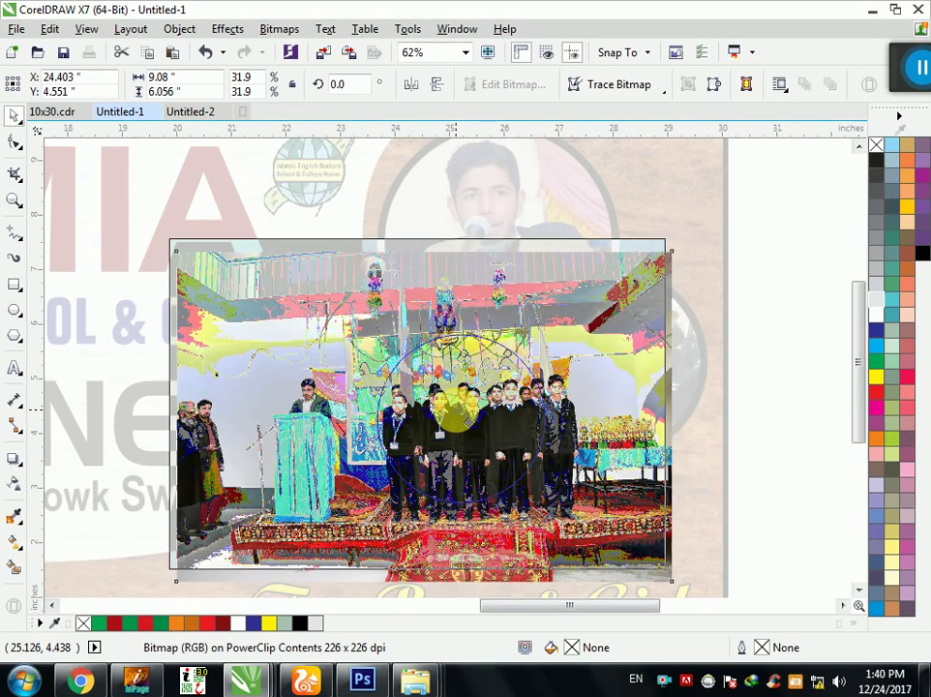
ctrl+click(416, 400)
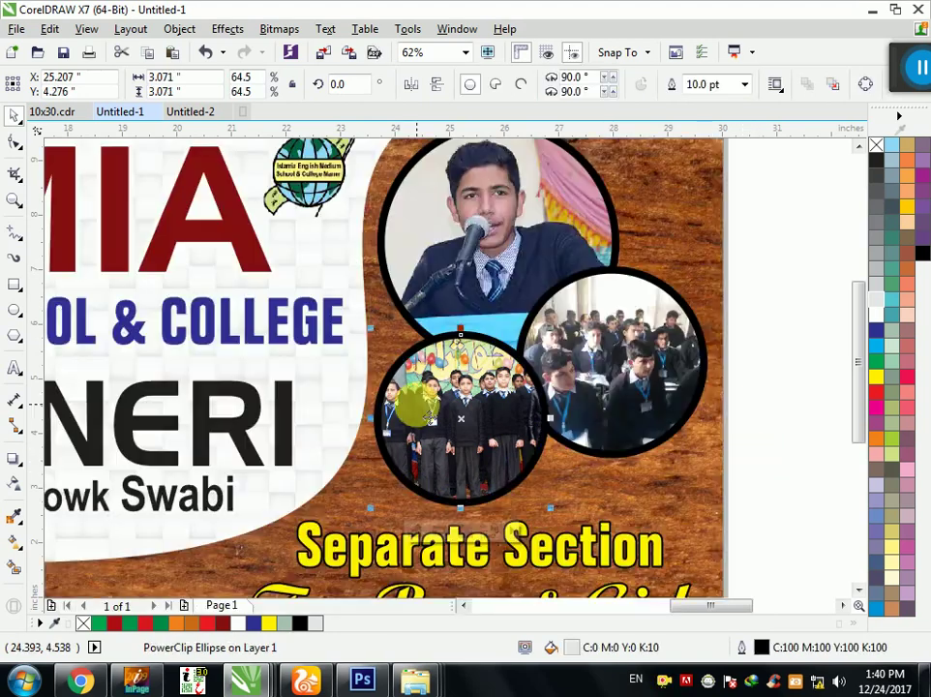
scroll(416, 401, down, 2)
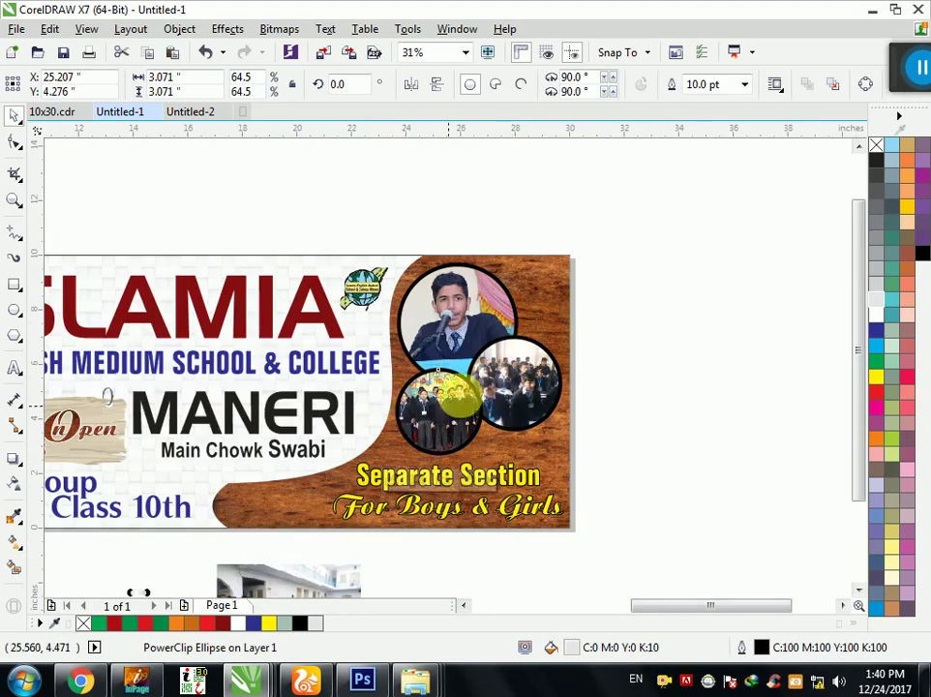
drag(529, 361, 544, 306)
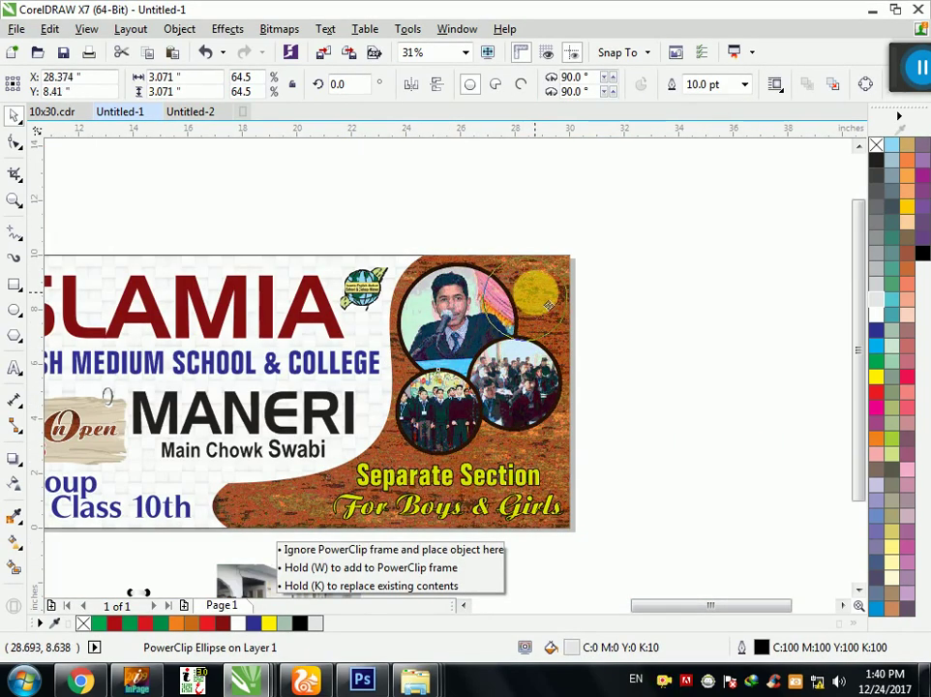
Step: Position the circle at the banner's top right and bring the outdoor students photo beside it
drag(548, 305, 544, 304)
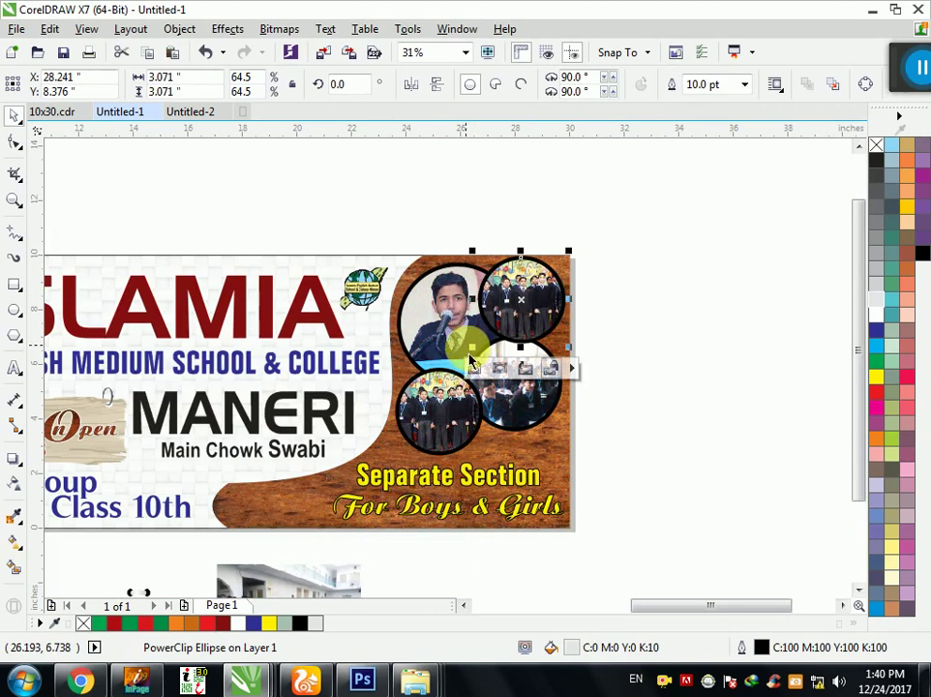
scroll(435, 348, up, 2)
mouse_move(436, 318)
mouse_down()
mouse_move(437, 329)
mouse_move(426, 322)
mouse_up()
click(752, 353)
scroll(545, 315, down, 1)
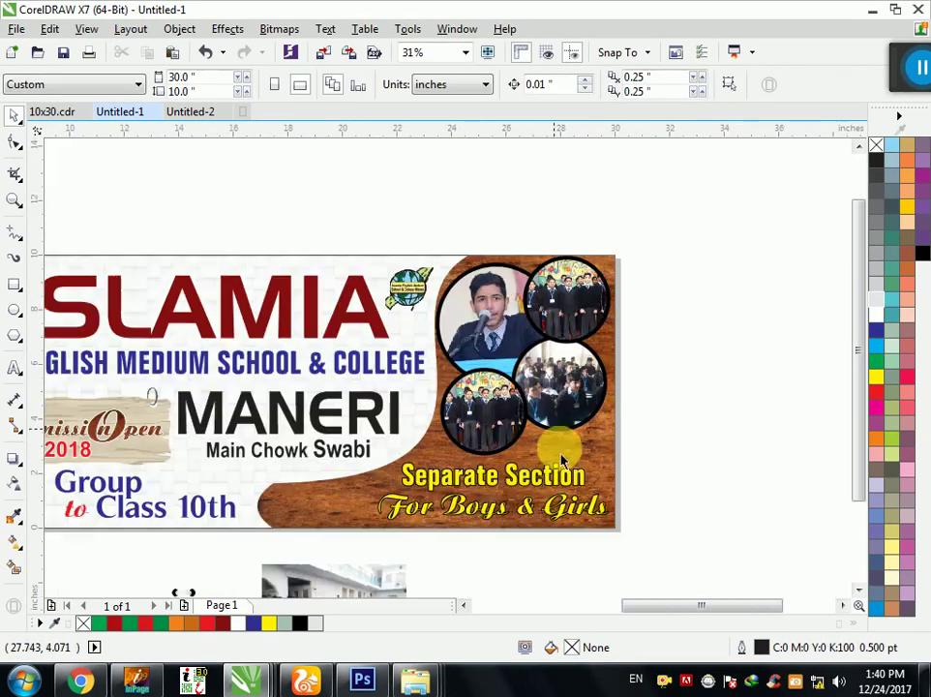
drag(370, 600, 787, 312)
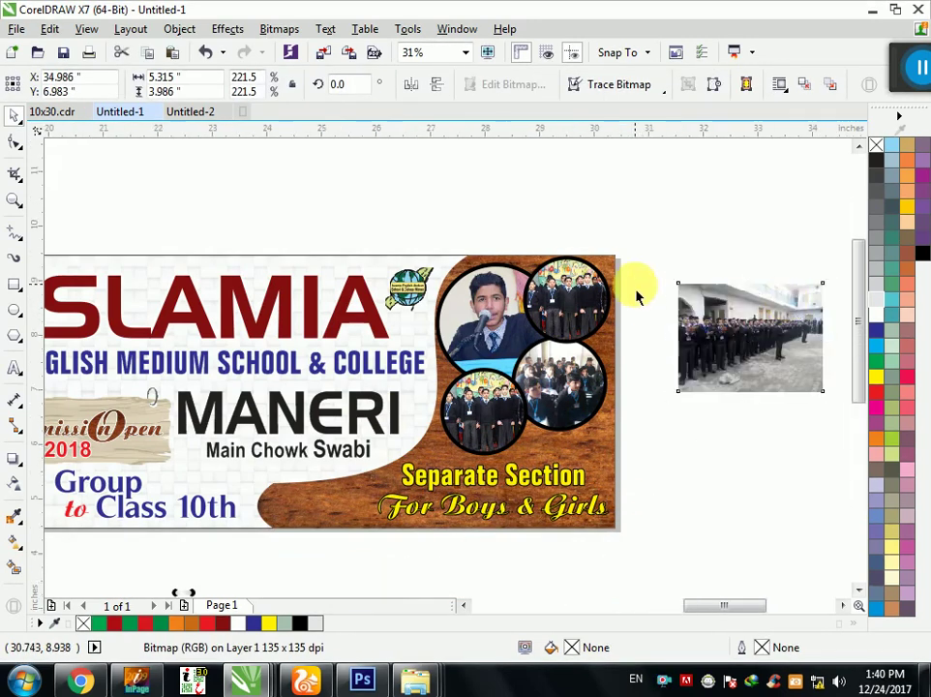
scroll(633, 290, up, 1)
click(526, 364)
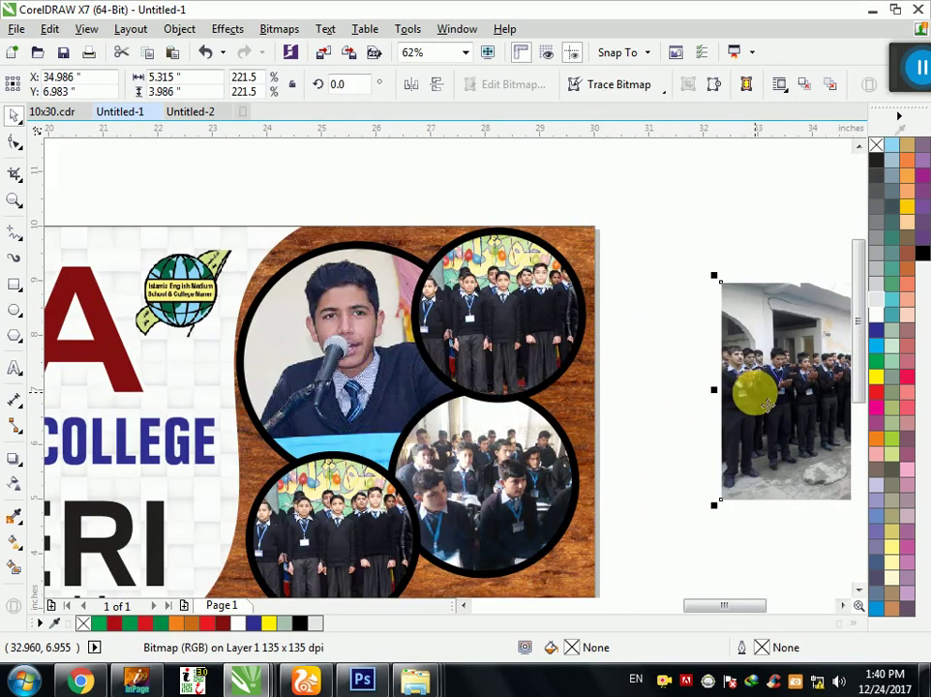
drag(752, 389, 551, 372)
Step: Replace the stage photo in the top-right circle with the stretched students-in-line photo
click(538, 351)
click(687, 422)
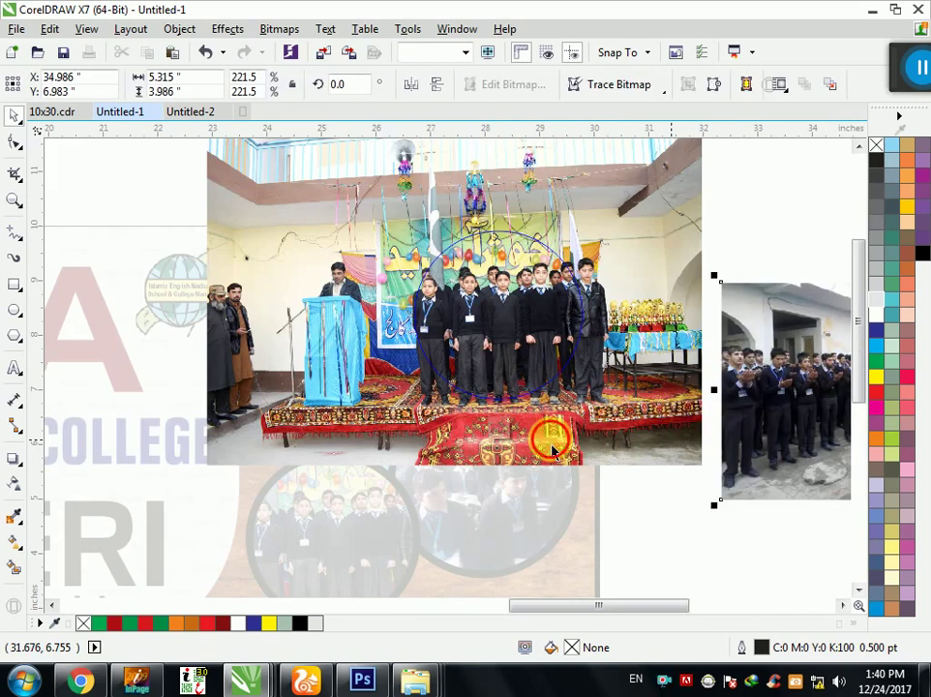
click(561, 447)
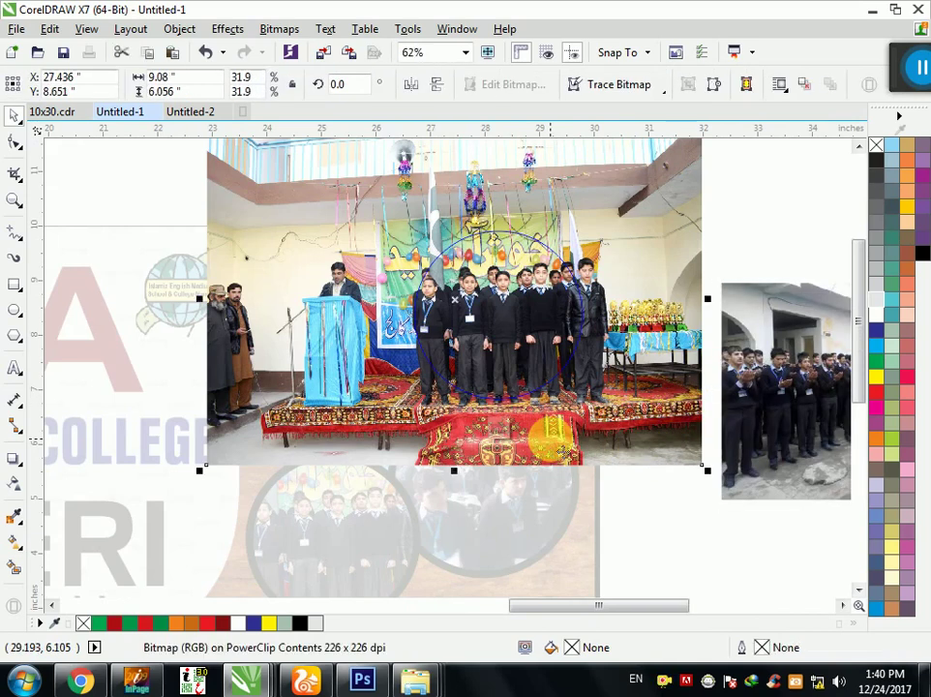
key(Delete)
drag(650, 445, 410, 381)
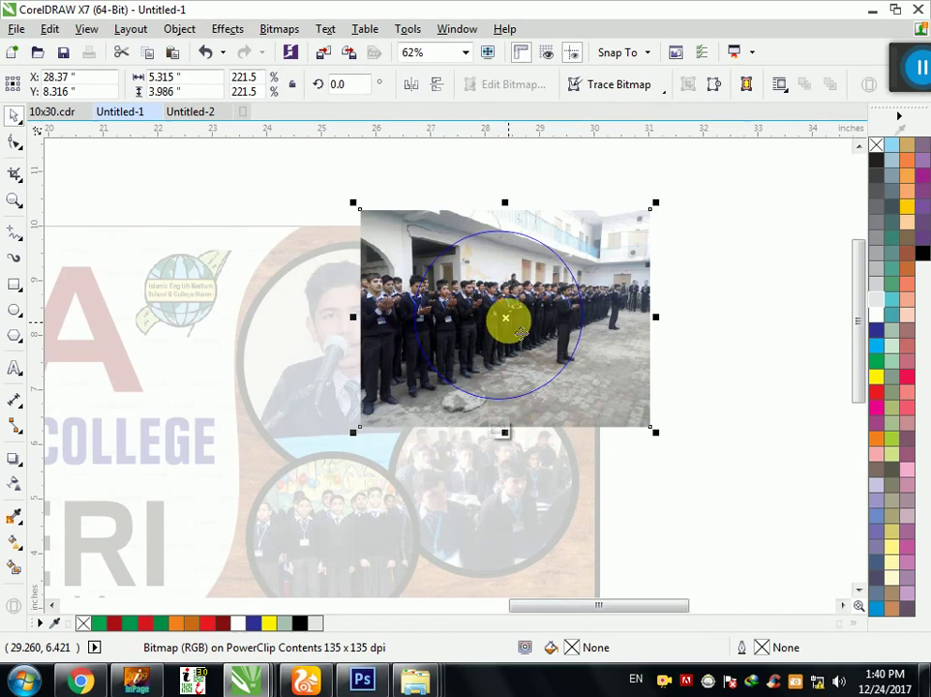
drag(505, 317, 510, 315)
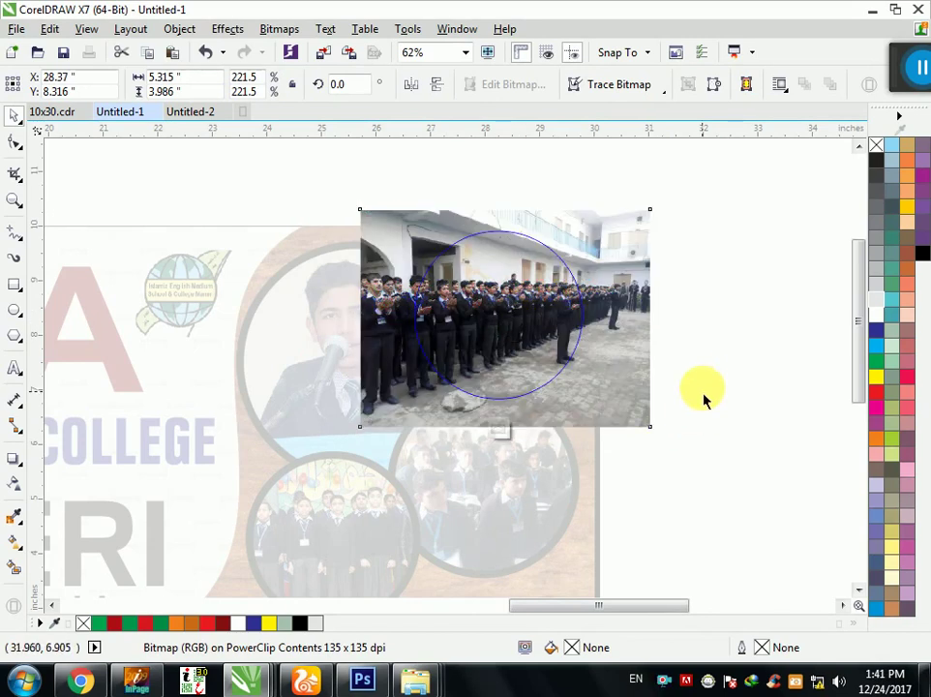
ctrl+click(704, 385)
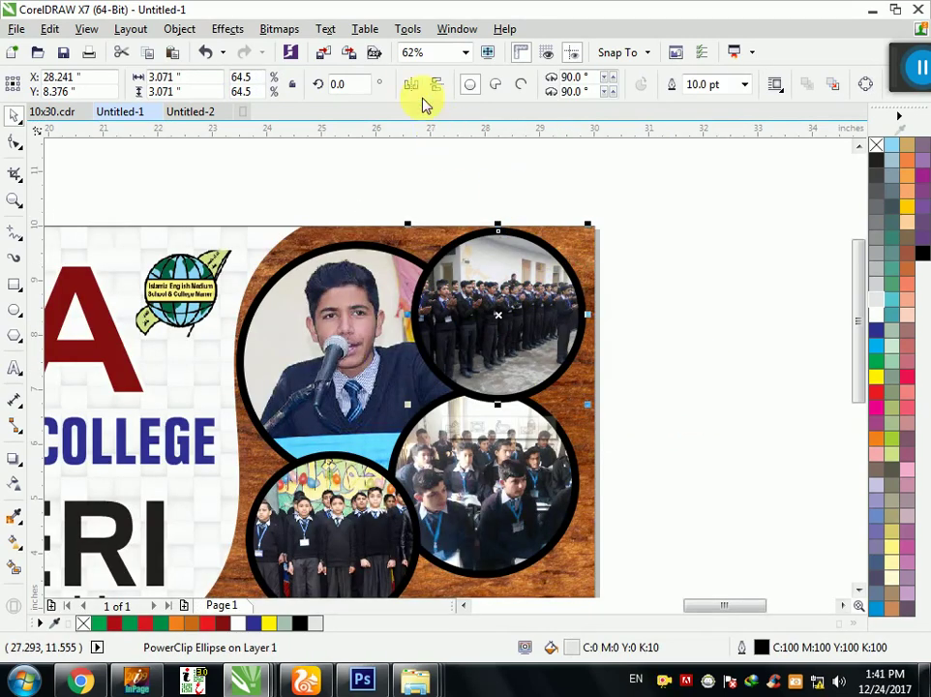
click(677, 254)
scroll(572, 190, down, 2)
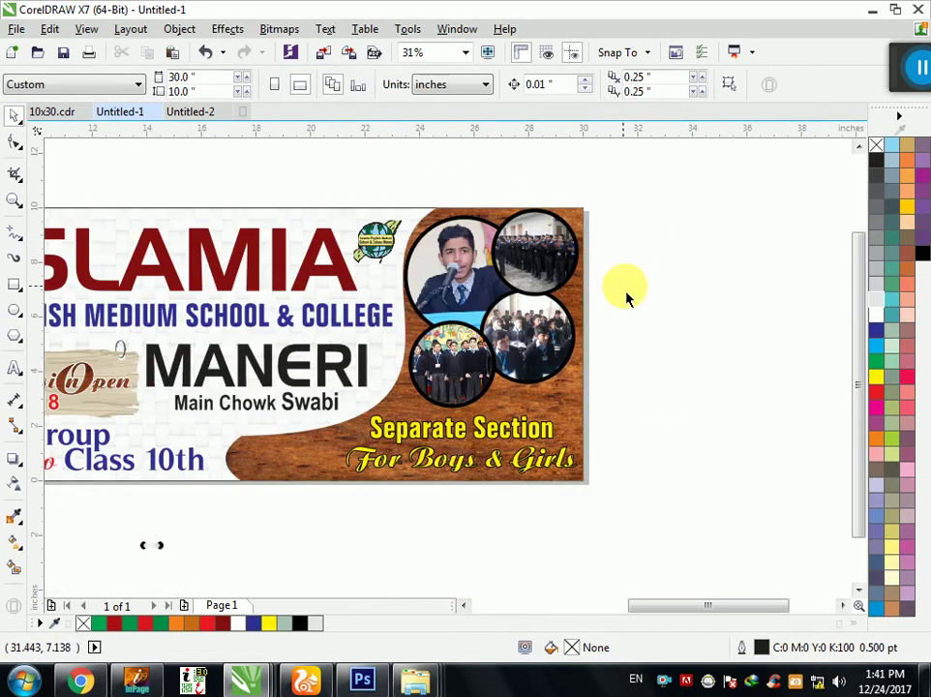
click(531, 324)
click(668, 349)
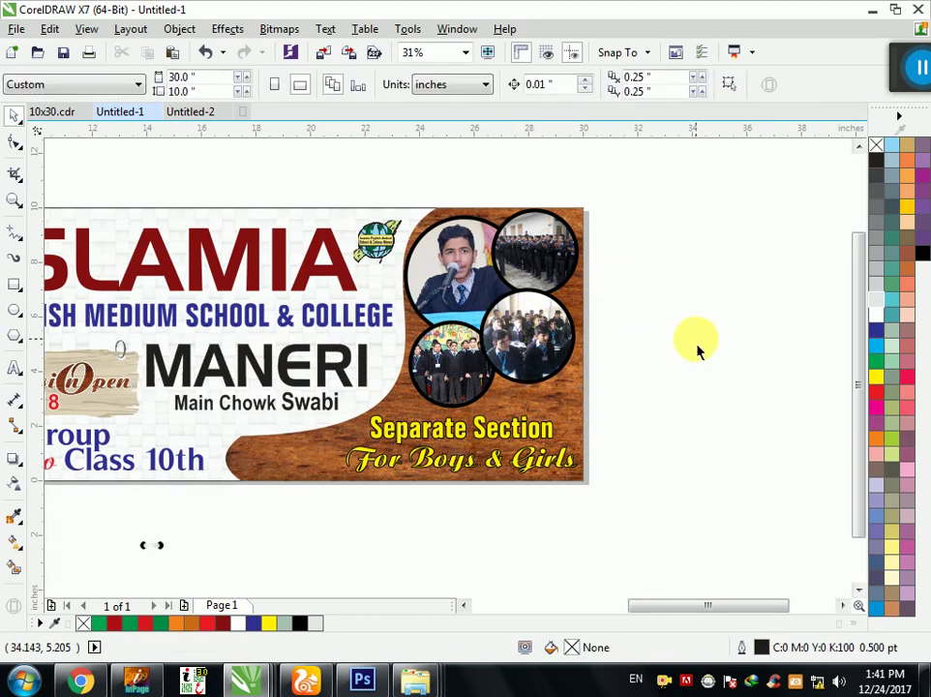
mouse_move(384, 194)
mouse_down()
mouse_move(623, 461)
mouse_move(592, 482)
mouse_up()
Step: Give the lower-right circle a green border and the top-right circle a navy border
click(556, 425)
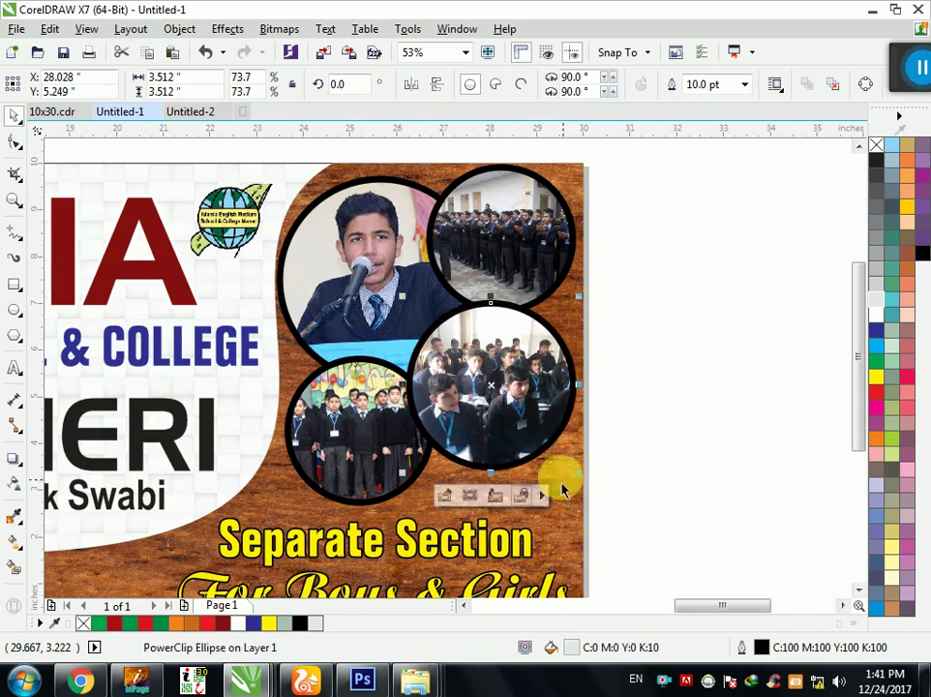
right_click(892, 378)
click(520, 218)
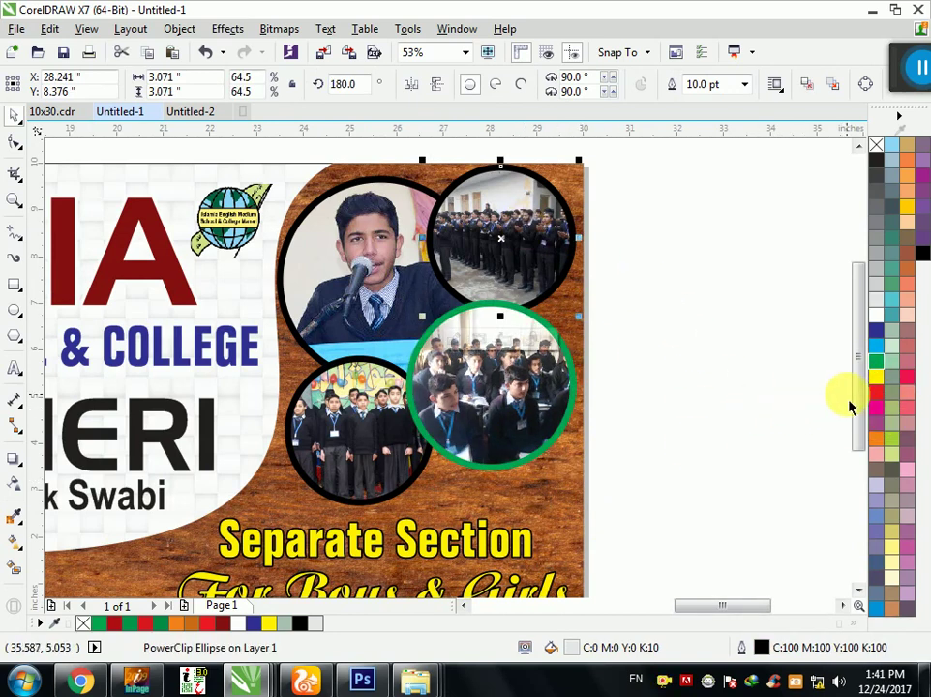
right_click(880, 392)
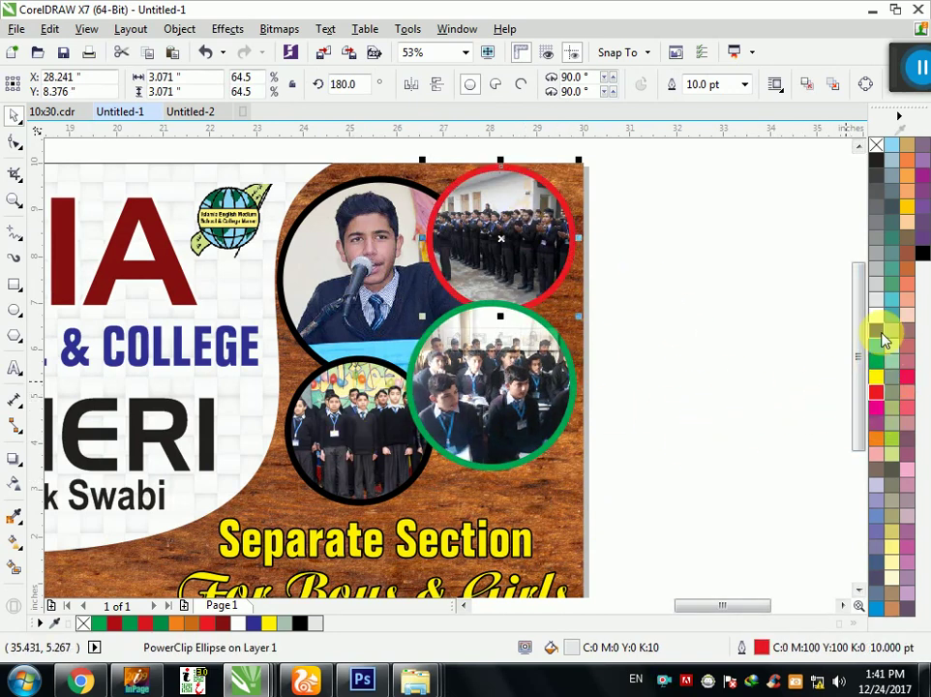
right_click(876, 332)
Step: Give the top-left circle a white border and the bottom-left circle a yellow border
click(373, 269)
right_click(876, 316)
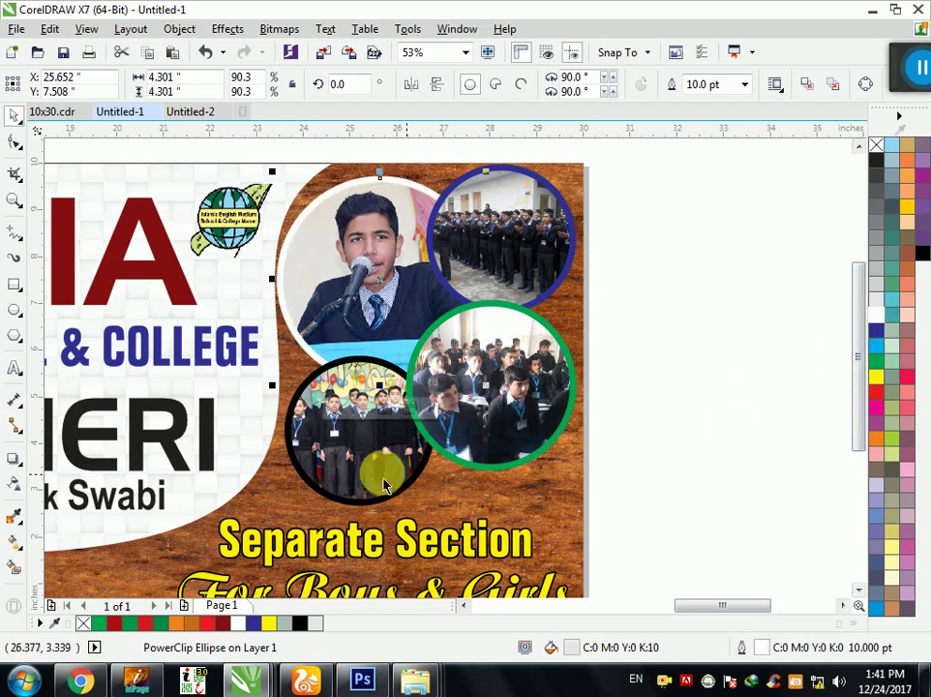
click(384, 486)
right_click(877, 379)
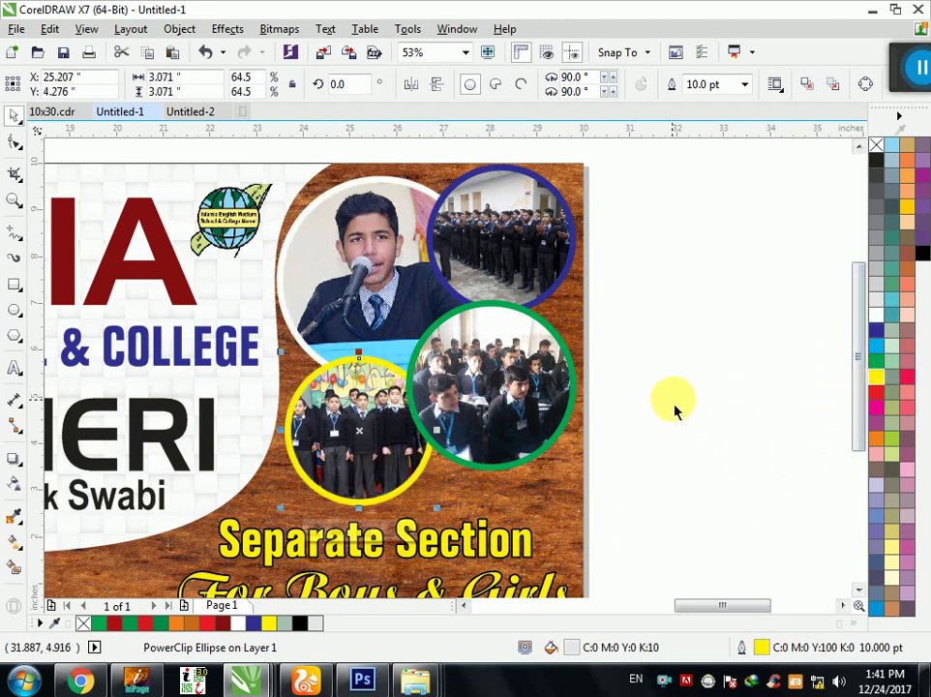
click(674, 411)
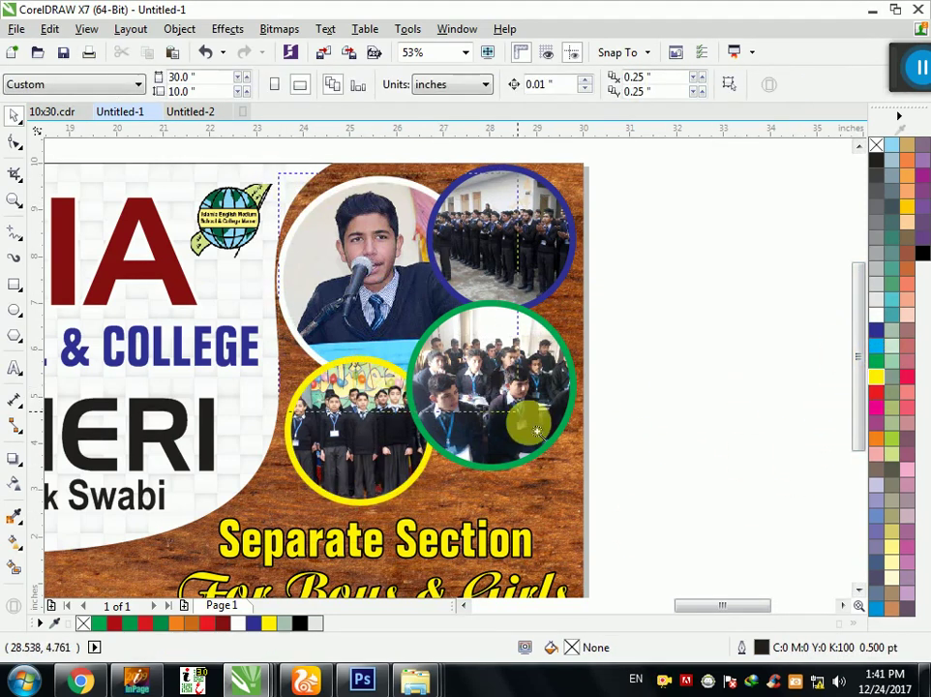
scroll(382, 305, up, 2)
scroll(457, 365, down, 2)
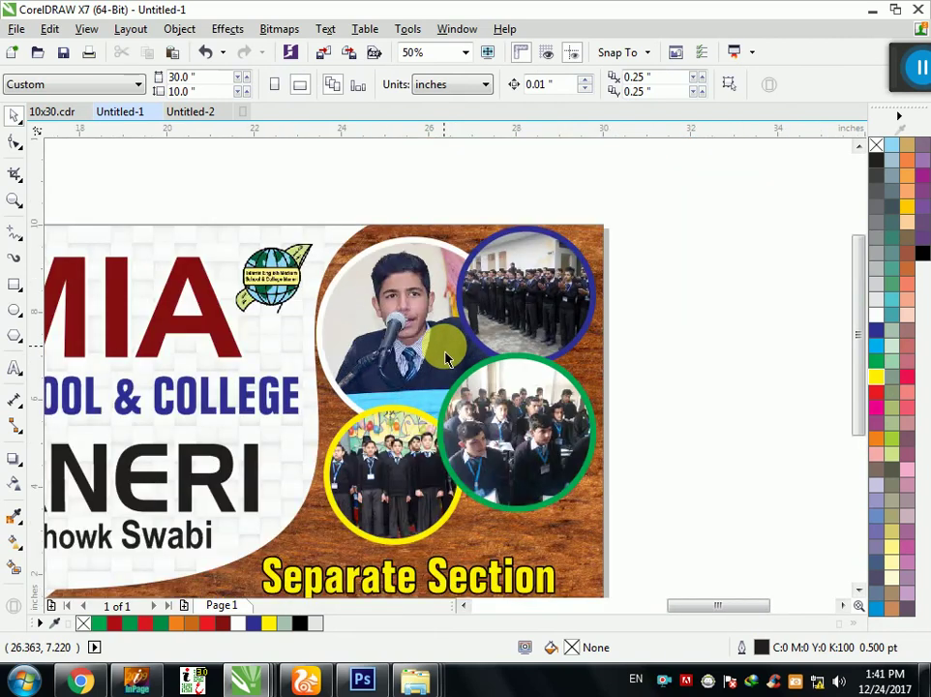
scroll(445, 359, down, 2)
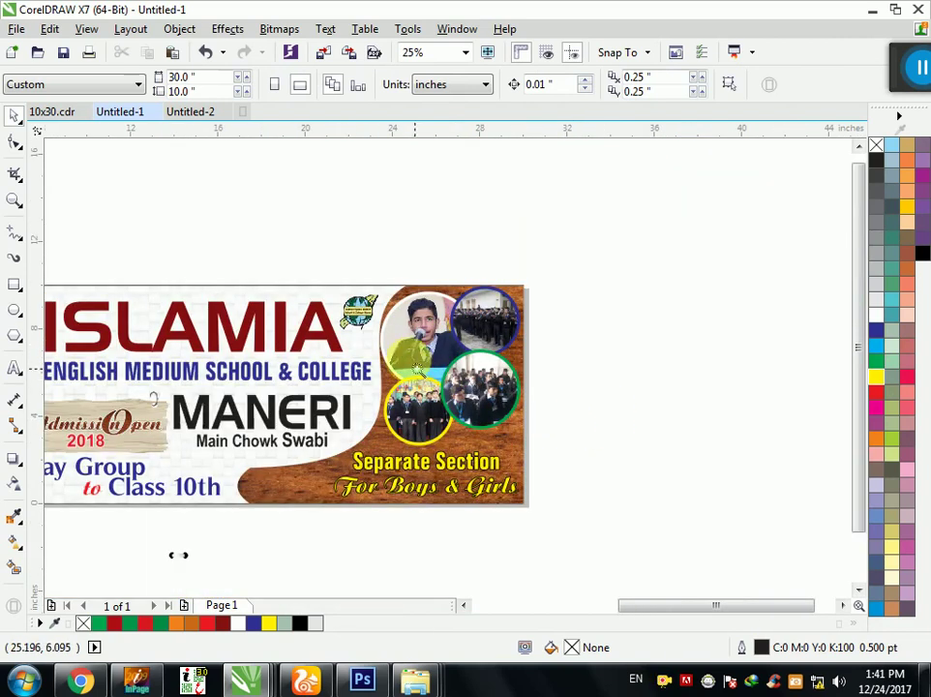
drag(343, 281, 569, 500)
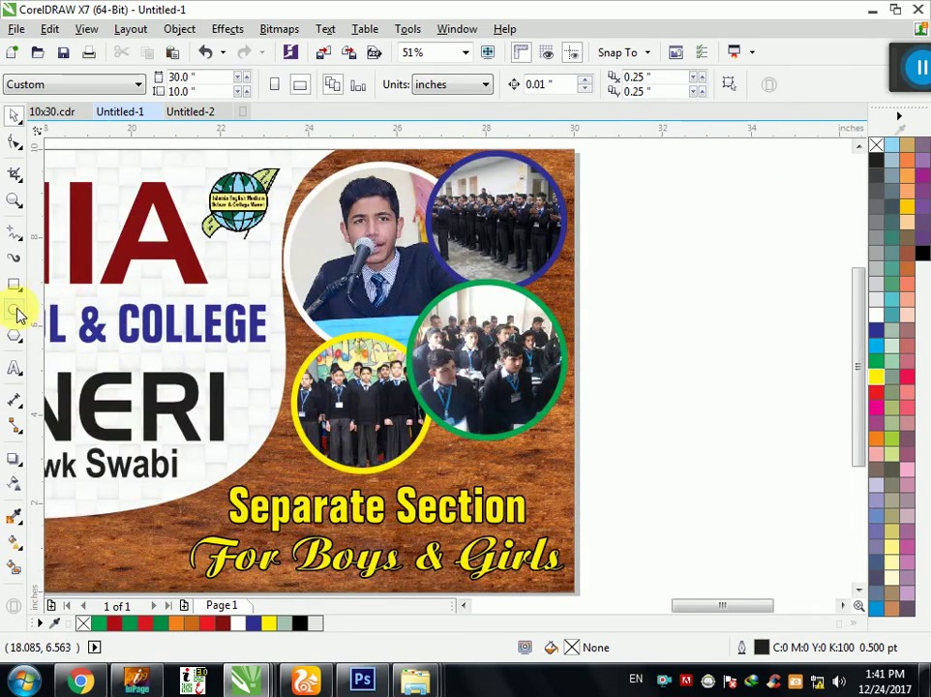
Step: Draw a new circle with a 5 pt white outline
click(15, 309)
mouse_move(320, 338)
mouse_down()
mouse_move(396, 445)
mouse_move(414, 455)
mouse_up()
shift+click(362, 365)
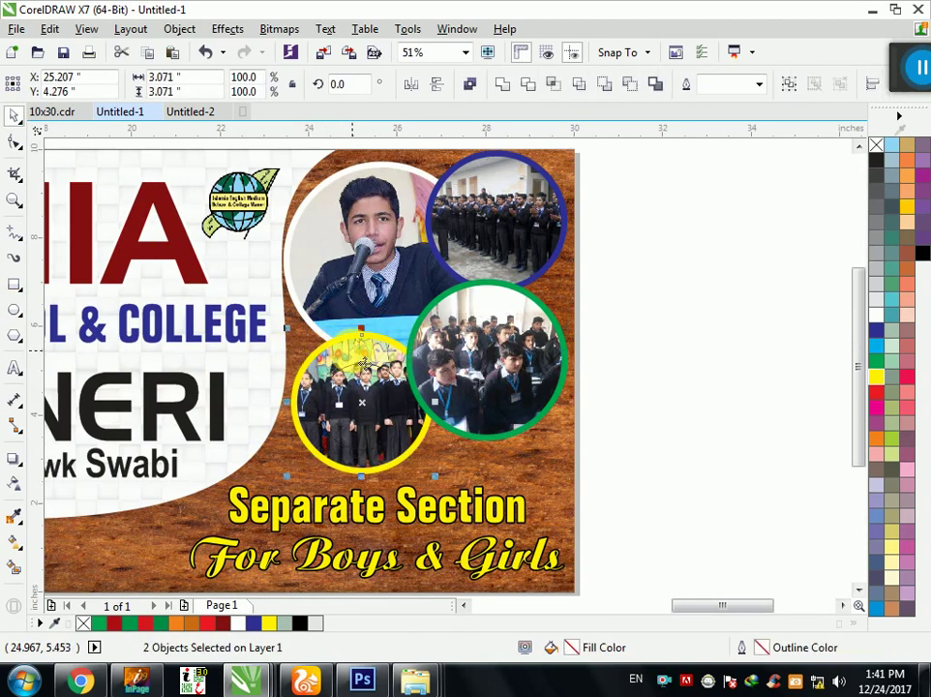
shift+click(360, 364)
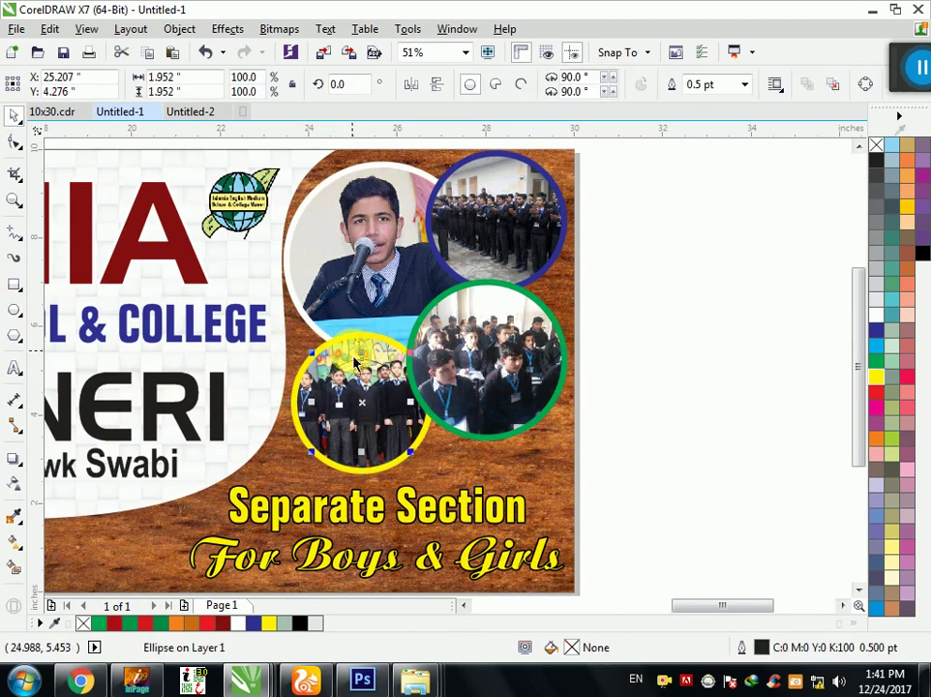
key(F12)
text(3)
key(Return)
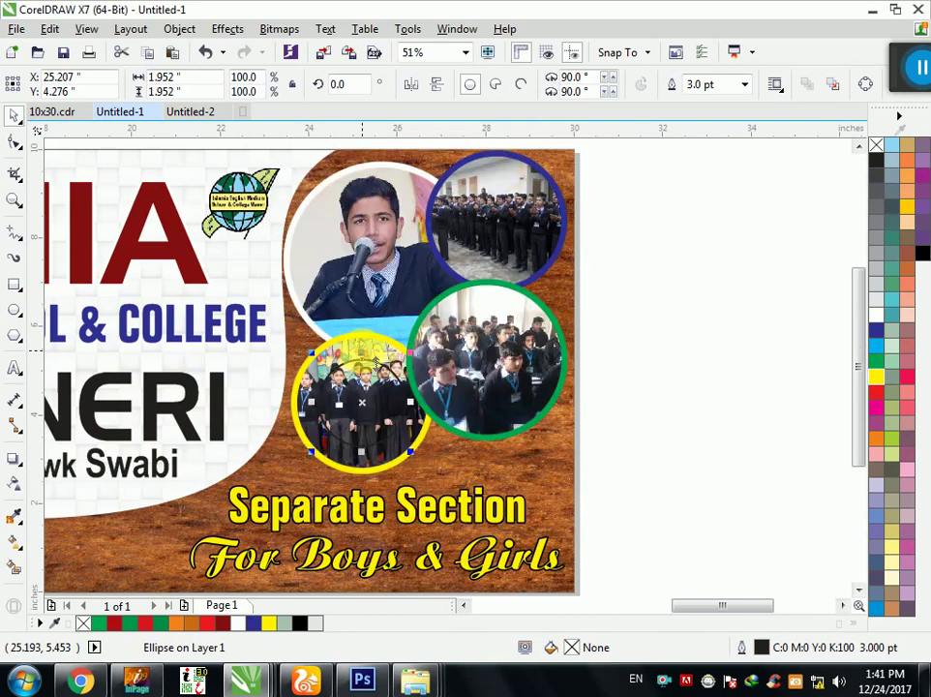
key(F12)
key(Return)
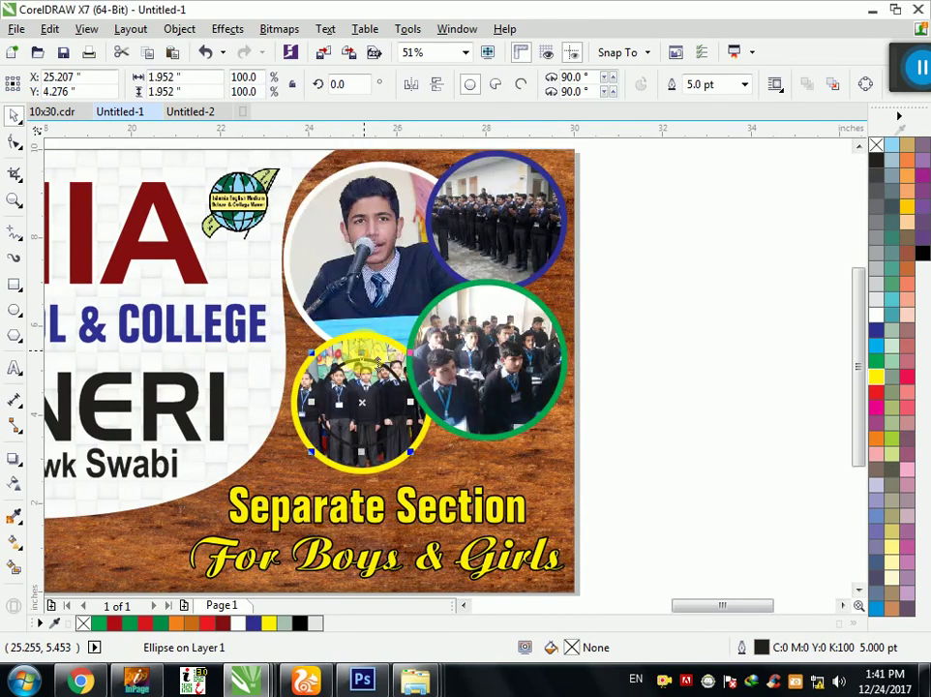
right_click(874, 319)
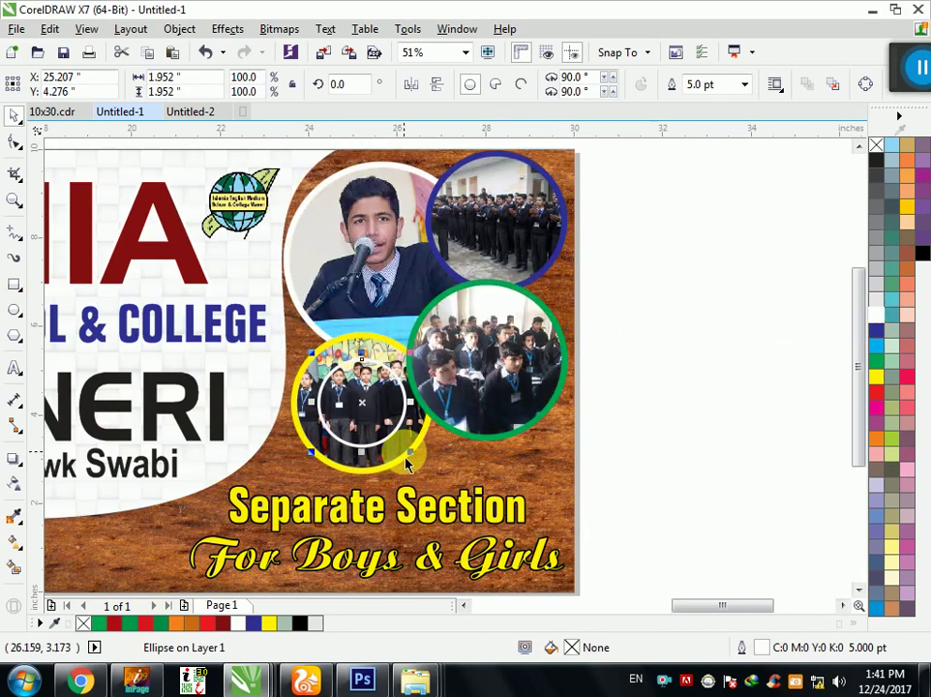
Step: Centre the ring on the green-bordered circle, size it inside the border, and make it black
drag(410, 451, 437, 483)
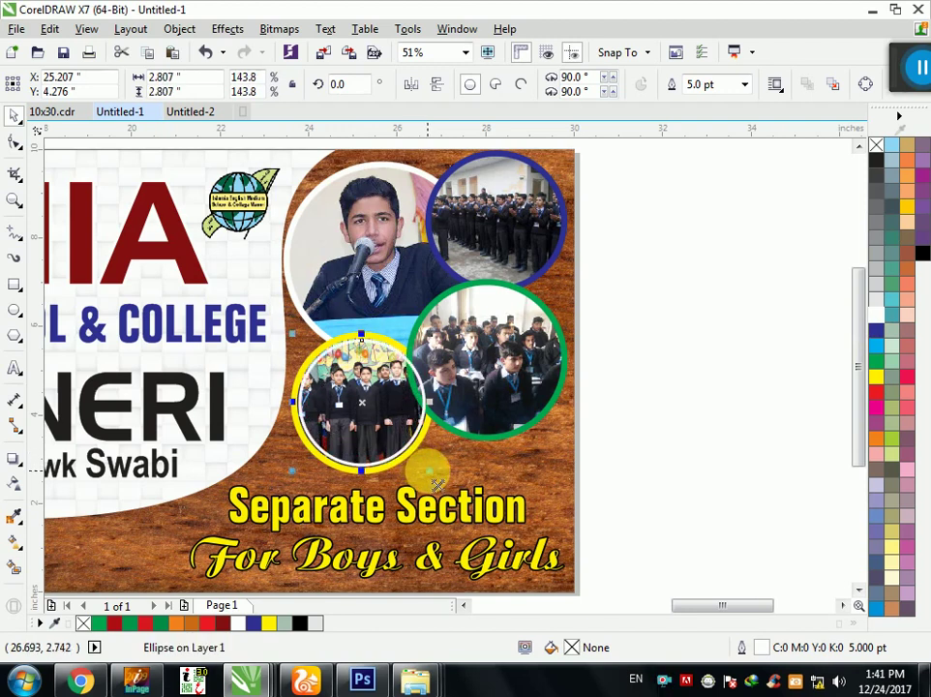
shift+click(473, 370)
key(c)
shift+click(481, 370)
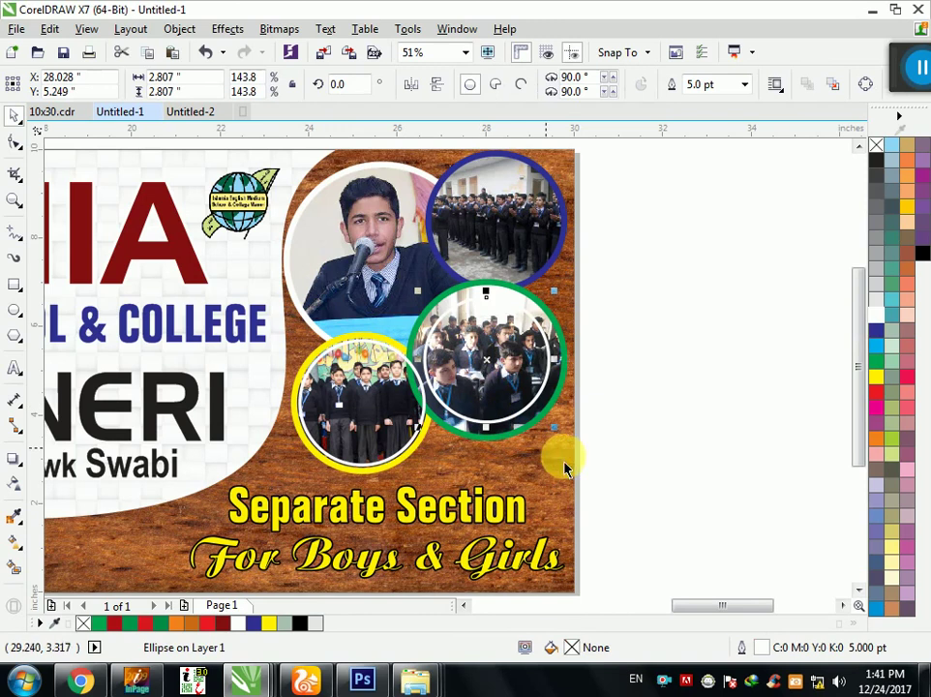
key(F7)
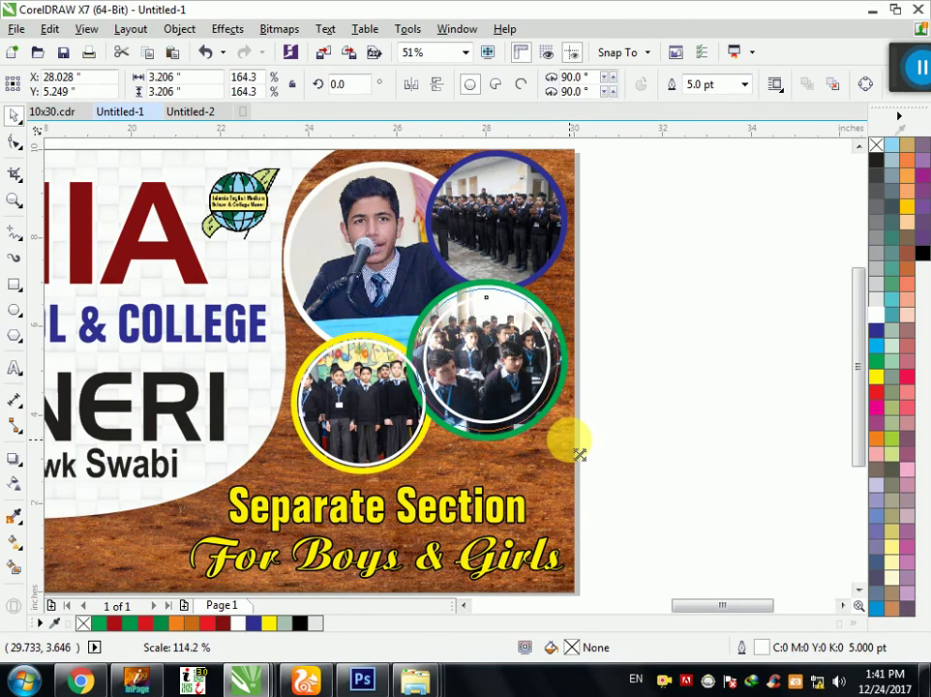
drag(577, 452, 573, 442)
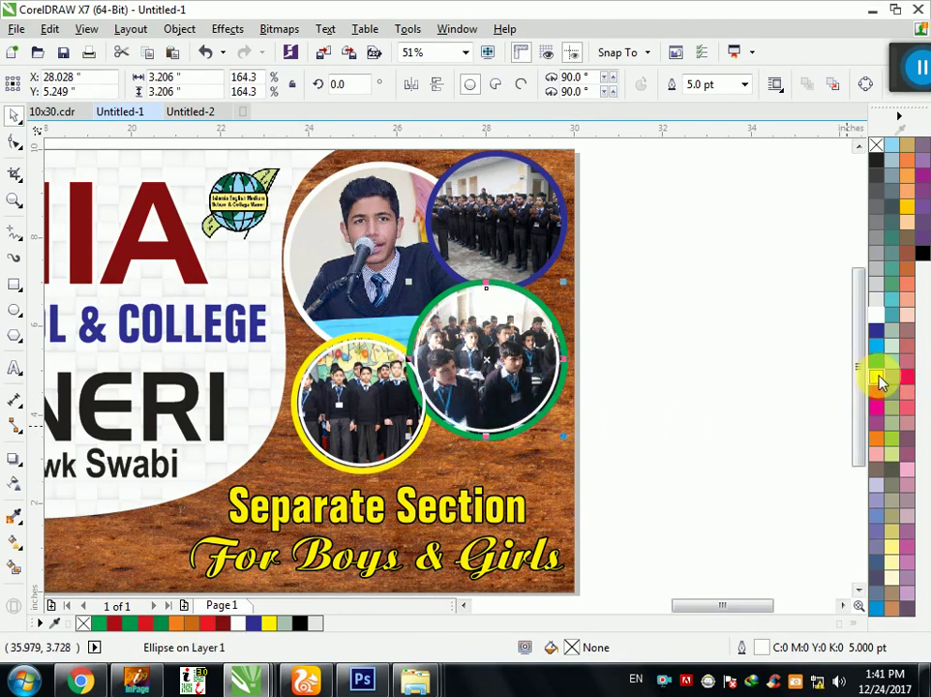
right_click(921, 253)
Step: Shrink a black inner ring to fit inside the navy-bordered photo circle
shift+click(490, 202)
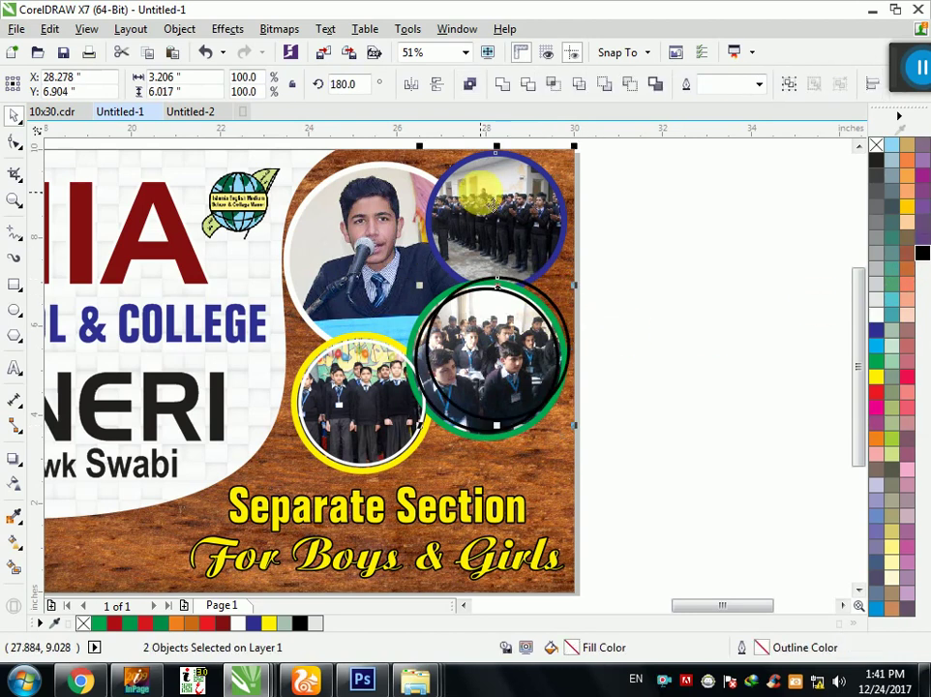
click(542, 266)
drag(586, 313, 573, 312)
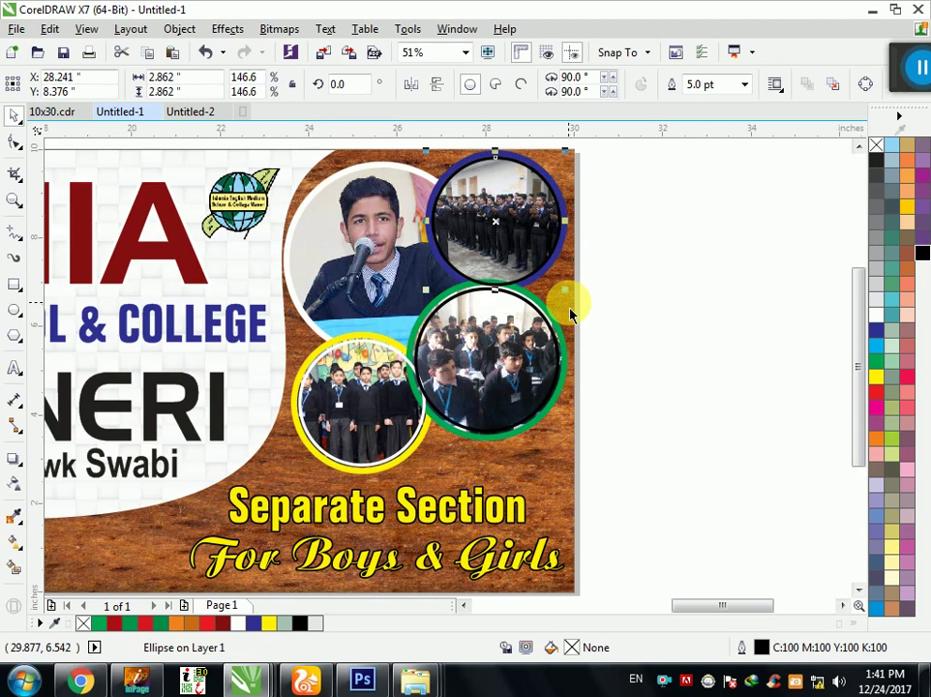
key(Escape)
click(497, 162)
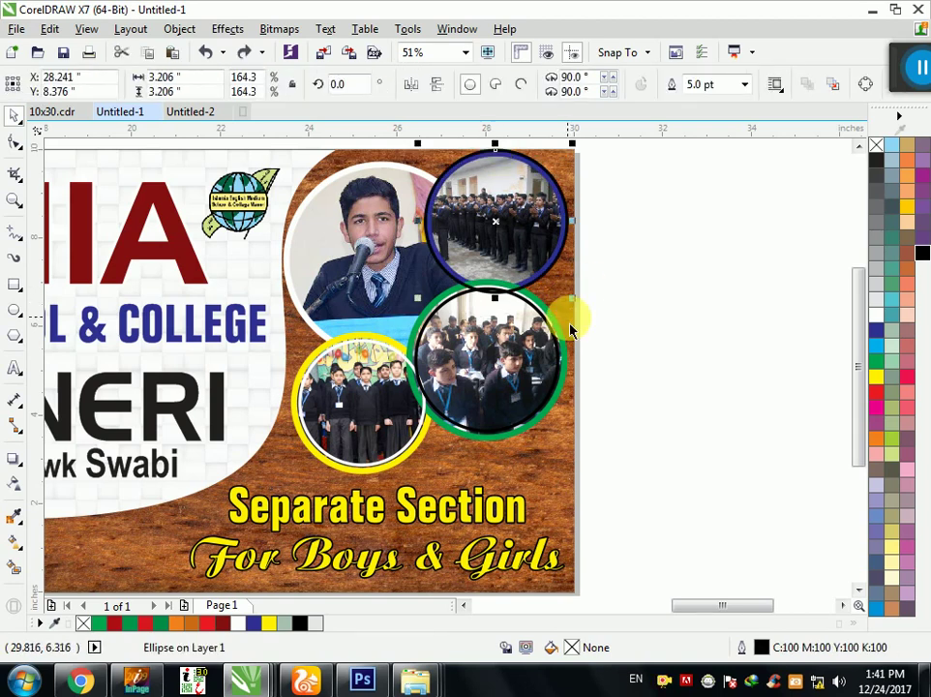
drag(571, 309, 571, 278)
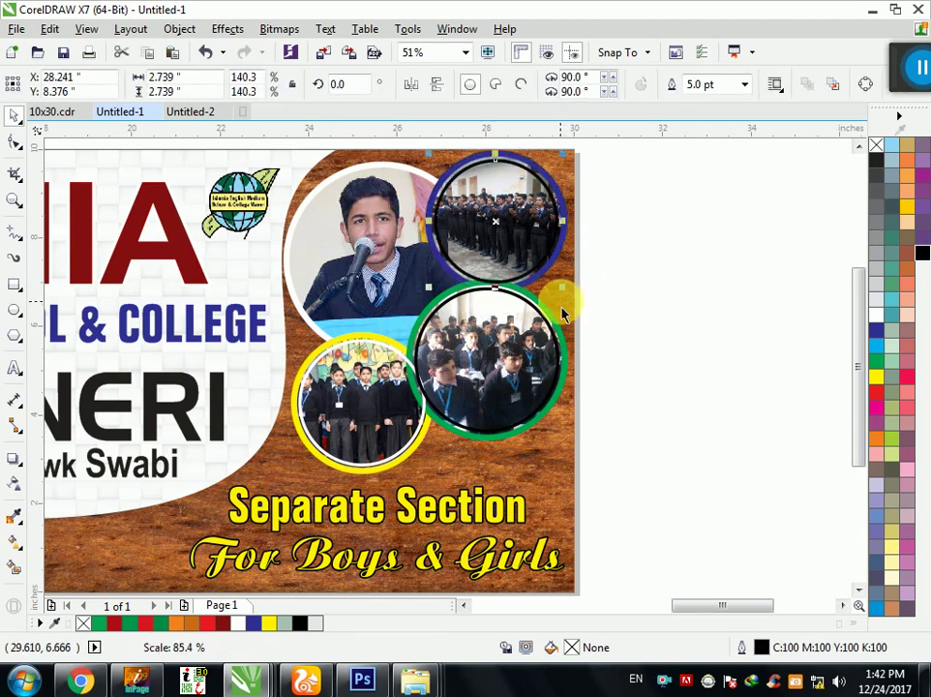
key(ctrl+z)
click(630, 261)
mouse_move(532, 160)
mouse_down()
mouse_move(559, 163)
mouse_move(544, 145)
mouse_up()
key(ctrl+z)
key(Escape)
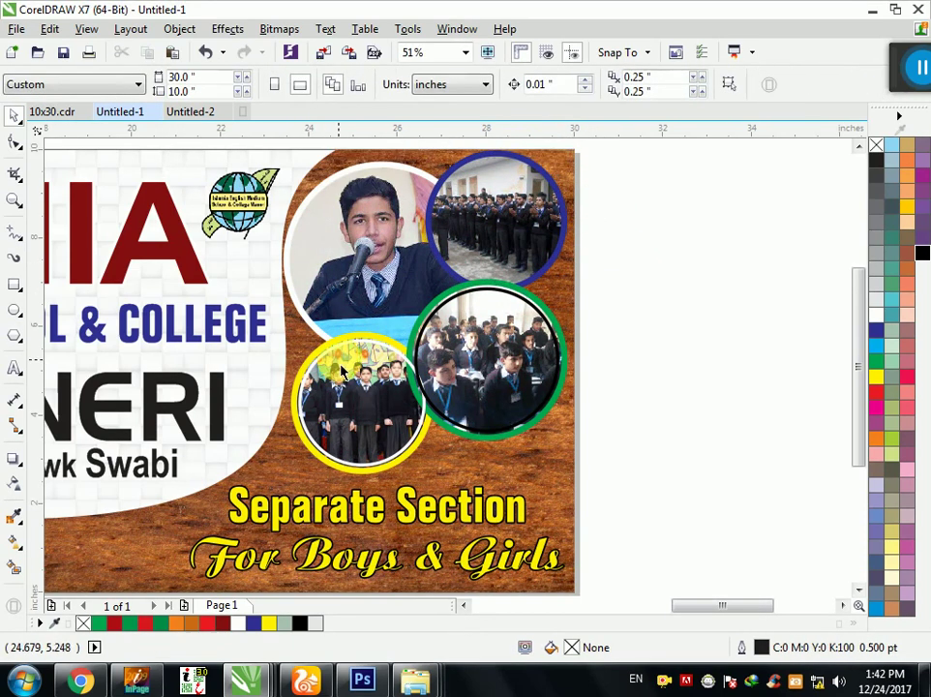
click(339, 360)
Step: Change the navy circle's inner ring outline to yellow, after trying cyan and white
shift+click(479, 259)
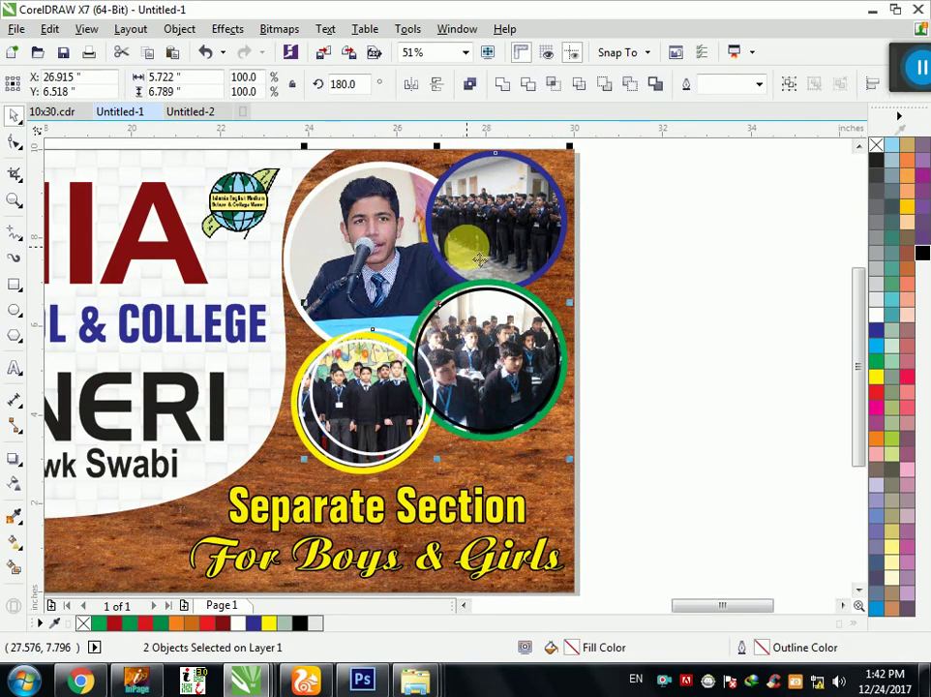
click(476, 244)
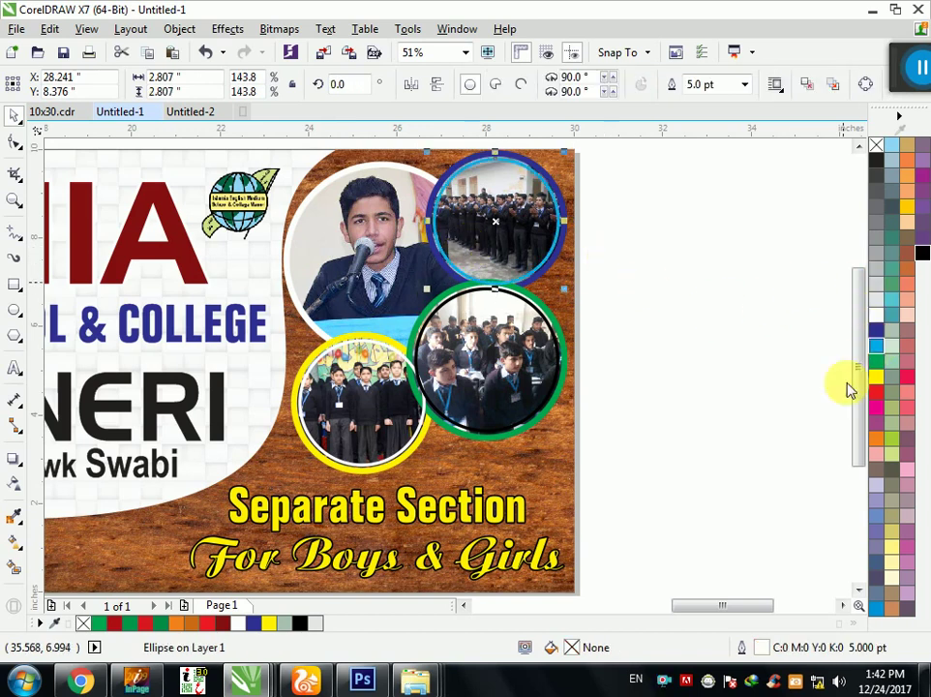
right_click(876, 346)
right_click(876, 315)
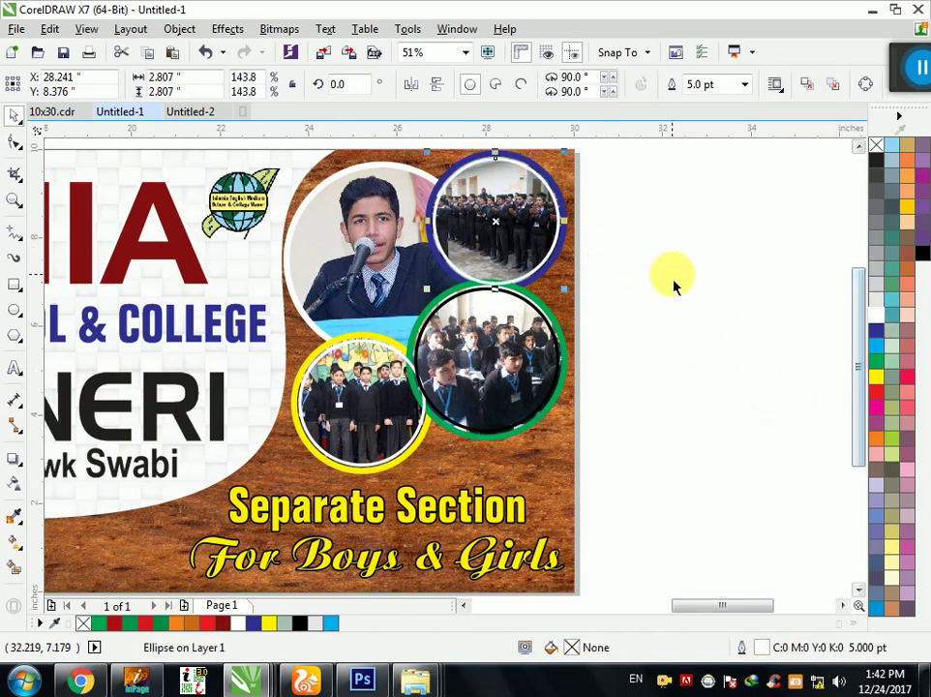
right_click(876, 385)
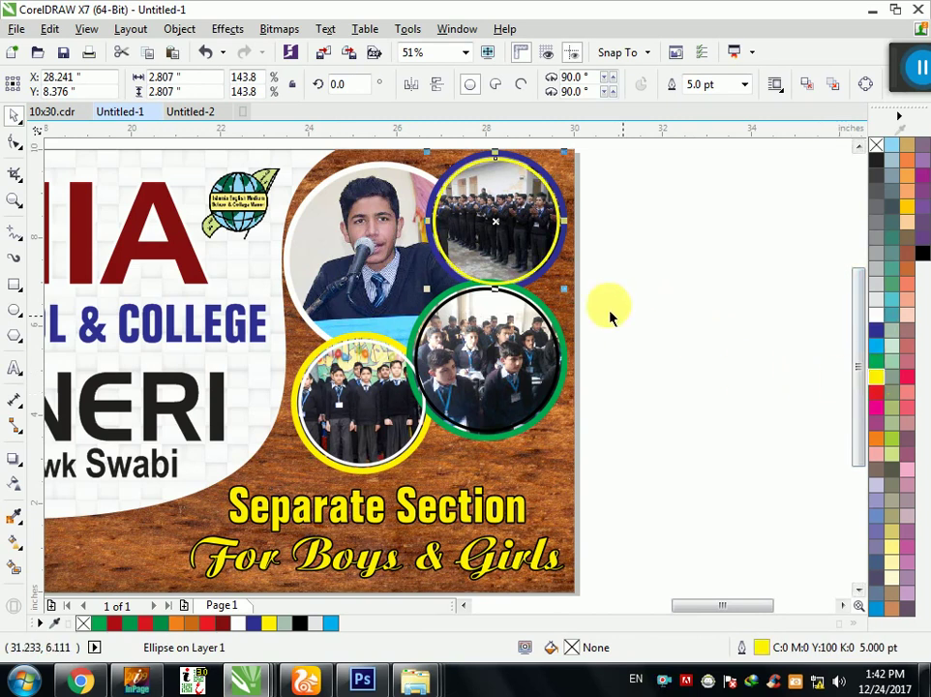
Step: Centre the ring on the boy's photo, enlarge it around the photo, and outline it black
shift+click(379, 247)
key(c)
key(e)
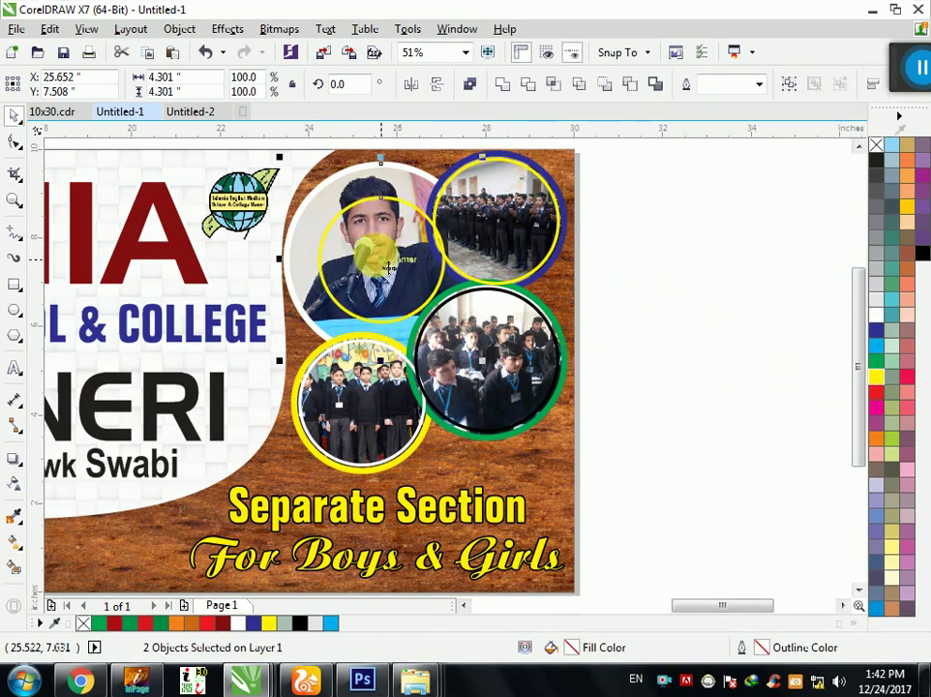
click(324, 203)
drag(451, 332, 494, 371)
right_click(921, 254)
mouse_move(613, 153)
mouse_down()
mouse_move(278, 490)
mouse_move(287, 491)
mouse_up()
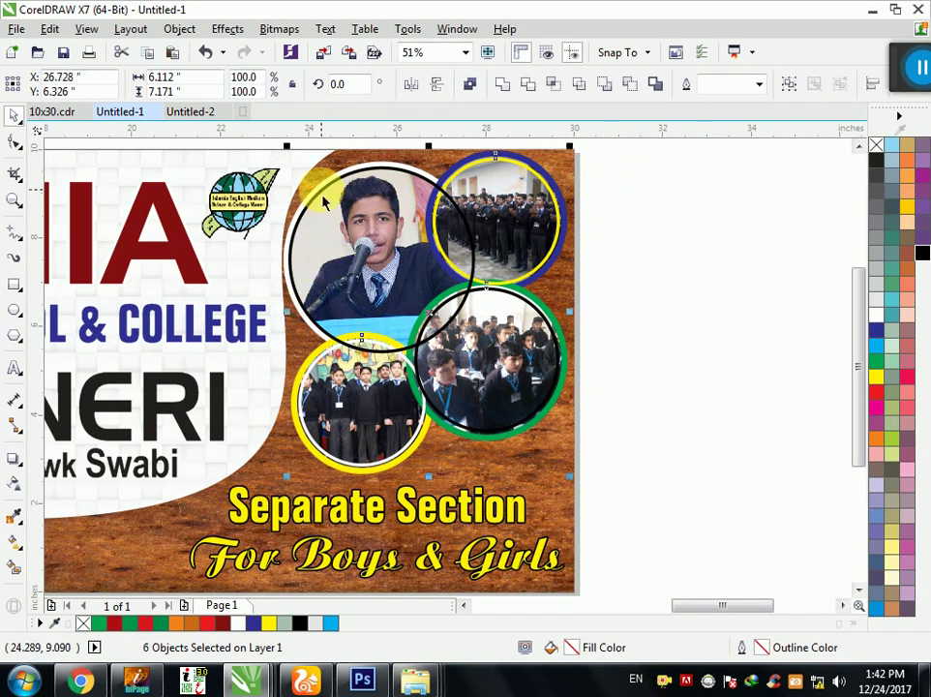
click(661, 277)
scroll(677, 406, down, 2)
Step: Zoom in on the small binding piece and move its group slightly upward
scroll(523, 524, up, 1)
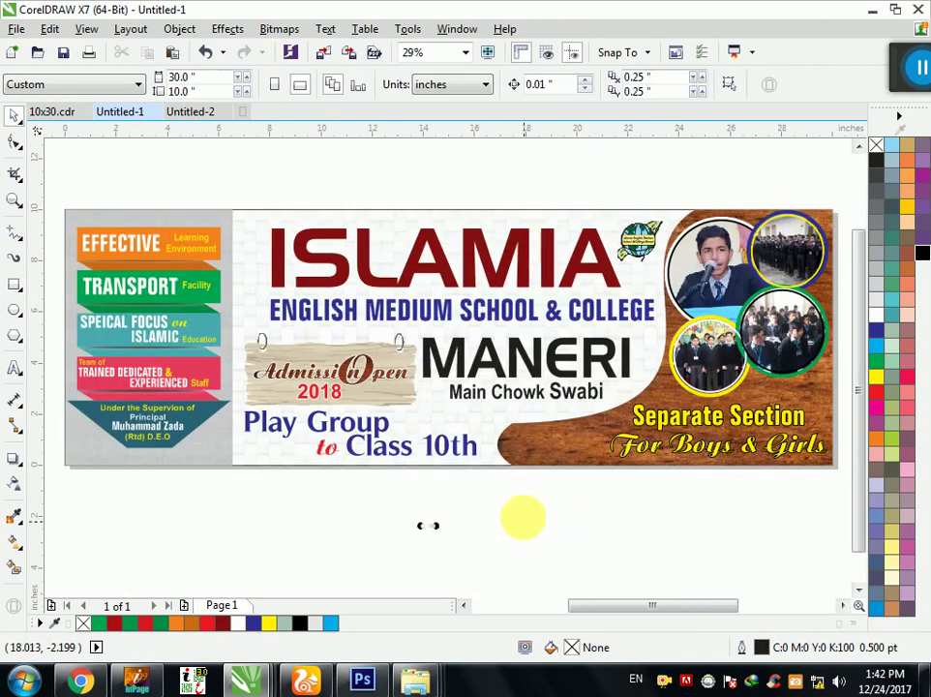
mouse_move(433, 530)
mouse_down()
mouse_move(295, 530)
mouse_move(251, 513)
mouse_up()
key(z)
drag(167, 415, 301, 536)
key(Escape)
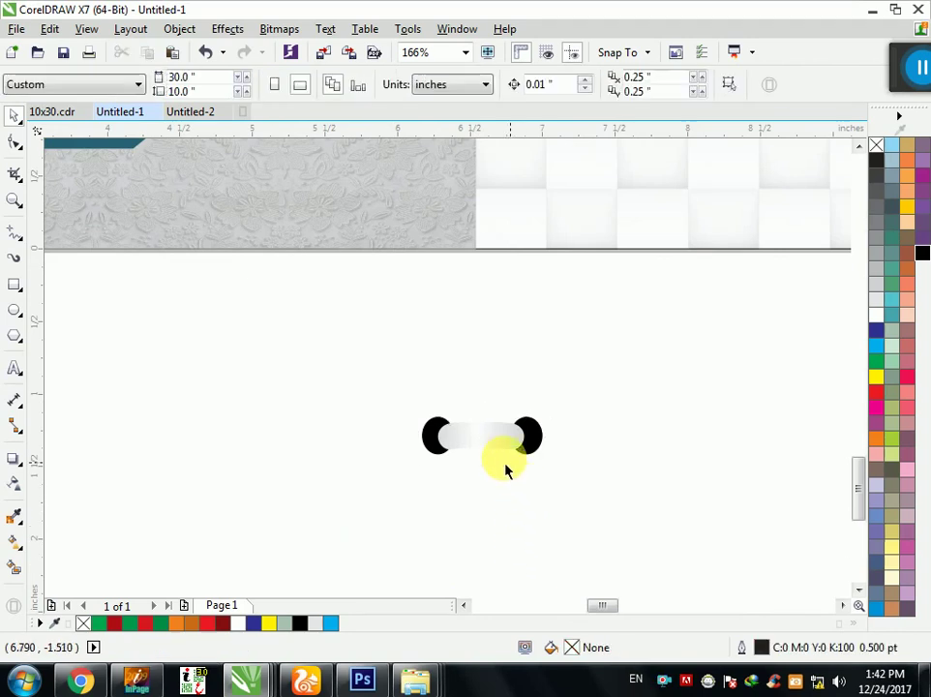
drag(505, 470, 501, 430)
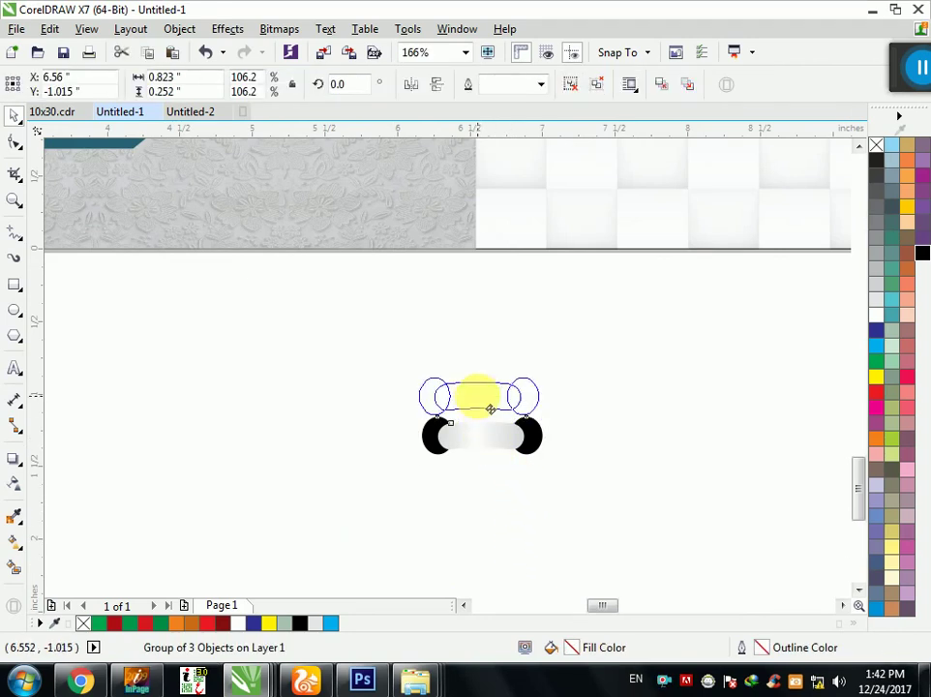
Step: Draw a small ellipse below the binding piece with the Ellipse tool
click(21, 312)
scroll(451, 462, up, 2)
scroll(447, 447, up, 2)
mouse_move(400, 396)
mouse_down()
mouse_move(437, 490)
mouse_move(513, 550)
mouse_up()
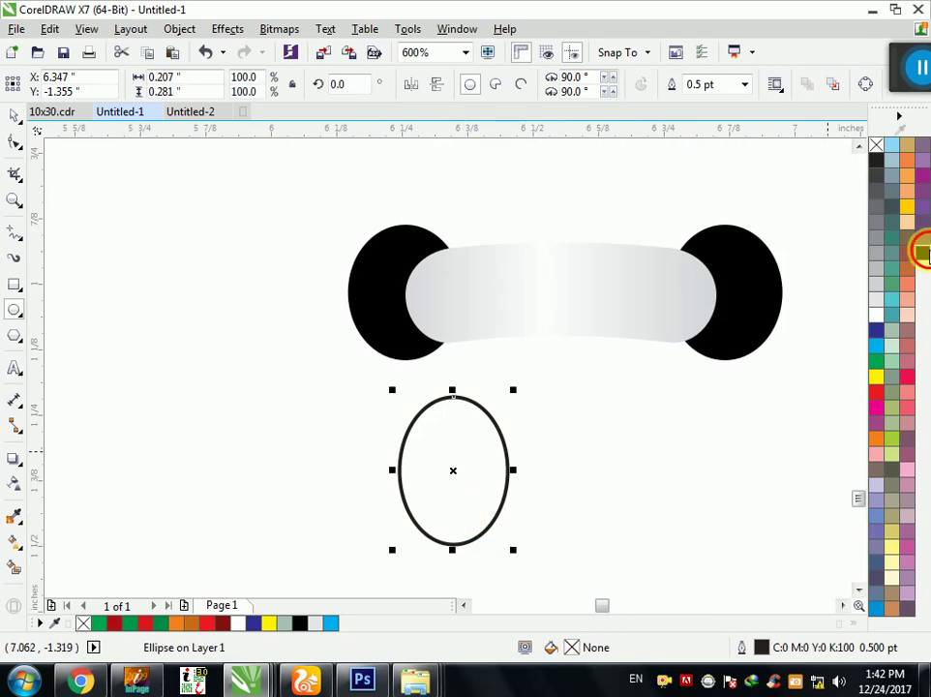
Step: Fill the ellipse black, copy it to the right, and draw a rectangle spanning both
click(921, 252)
mouse_move(465, 470)
mouse_down()
mouse_move(732, 487)
mouse_move(780, 471)
mouse_up()
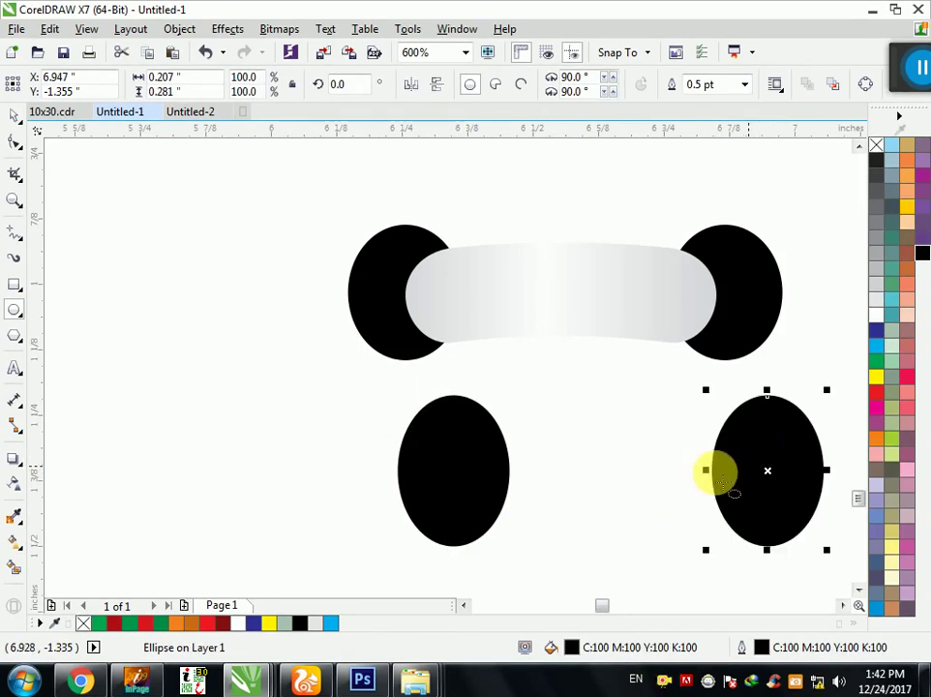
click(14, 284)
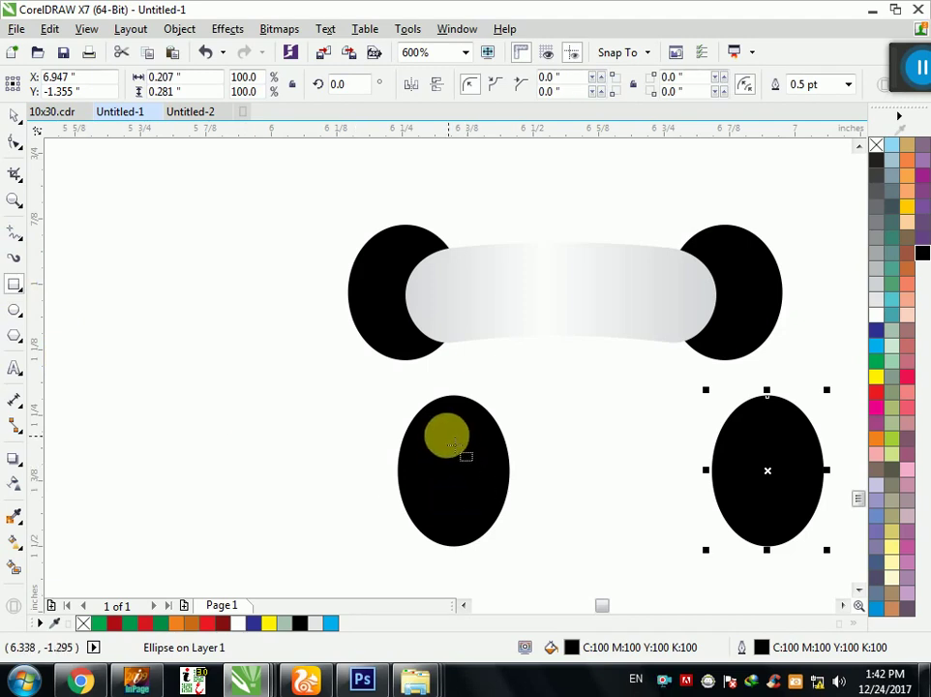
drag(445, 424, 773, 519)
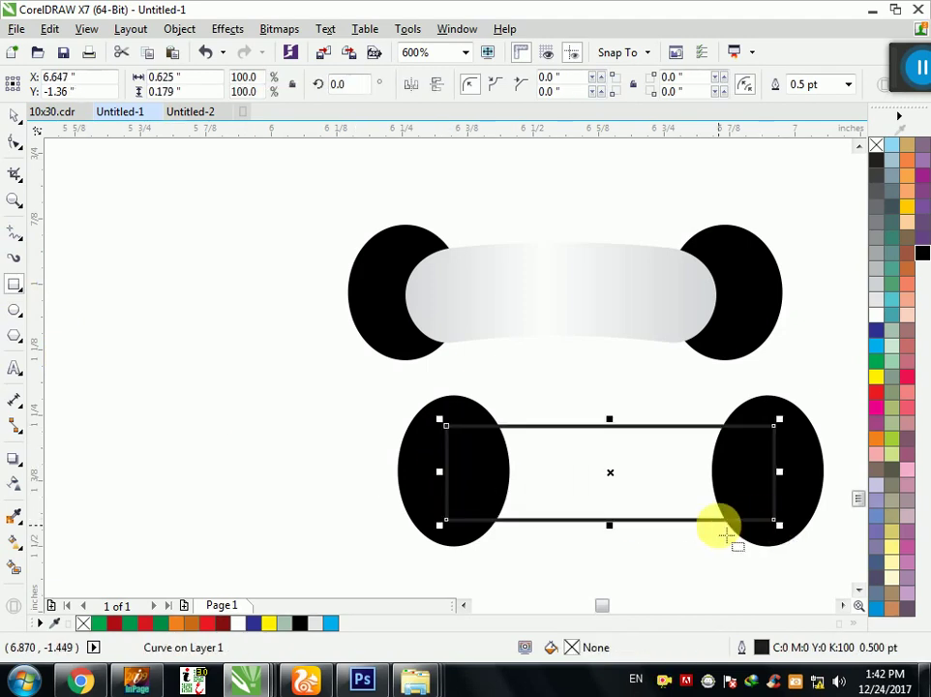
Step: Bend the rectangle's left edge outward with the Shape tool
key(F10)
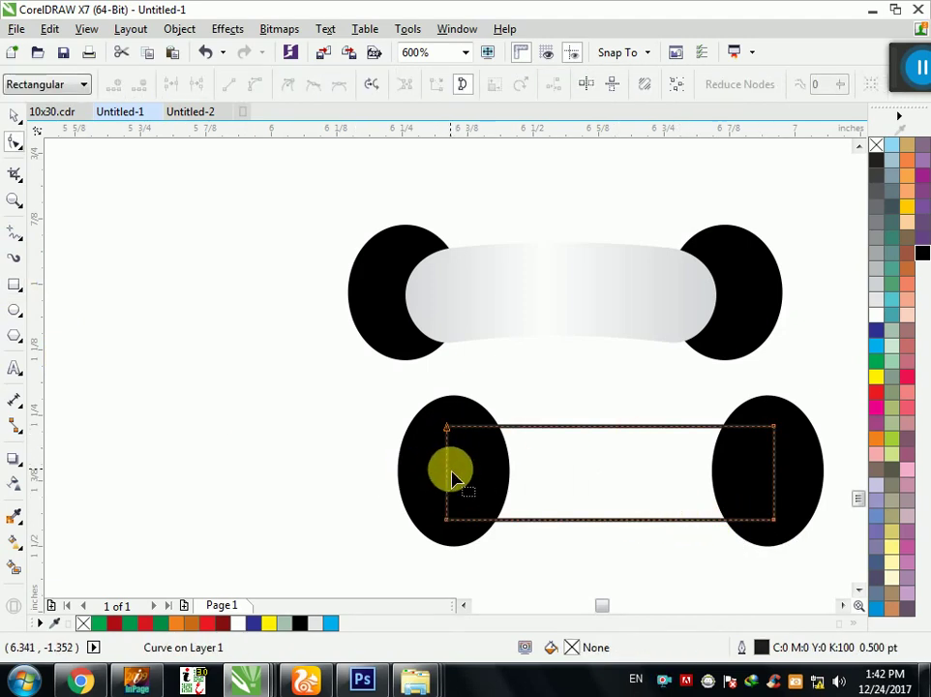
click(446, 470)
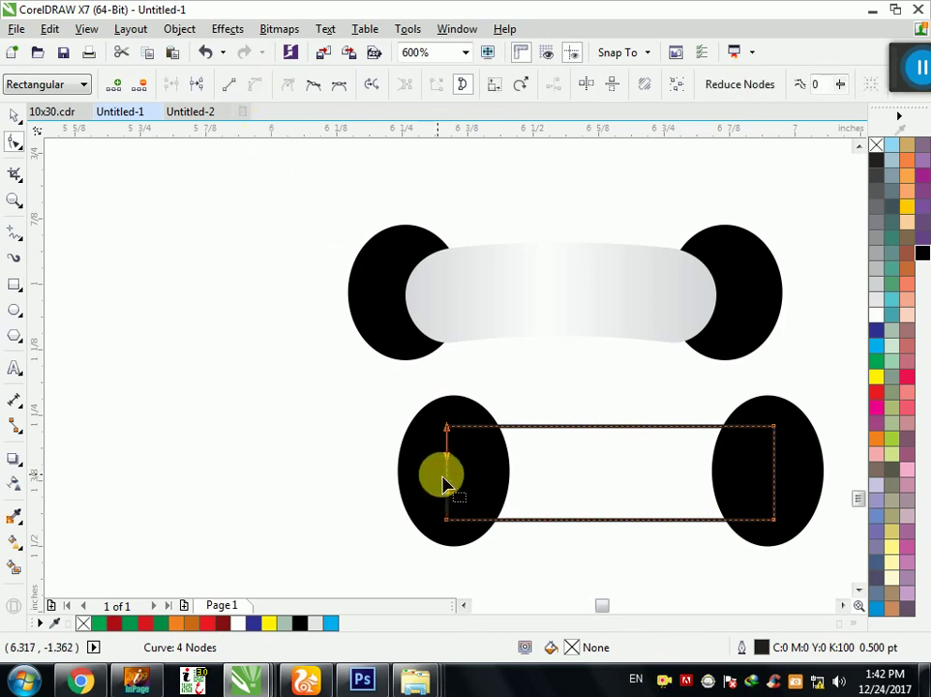
drag(448, 478, 423, 474)
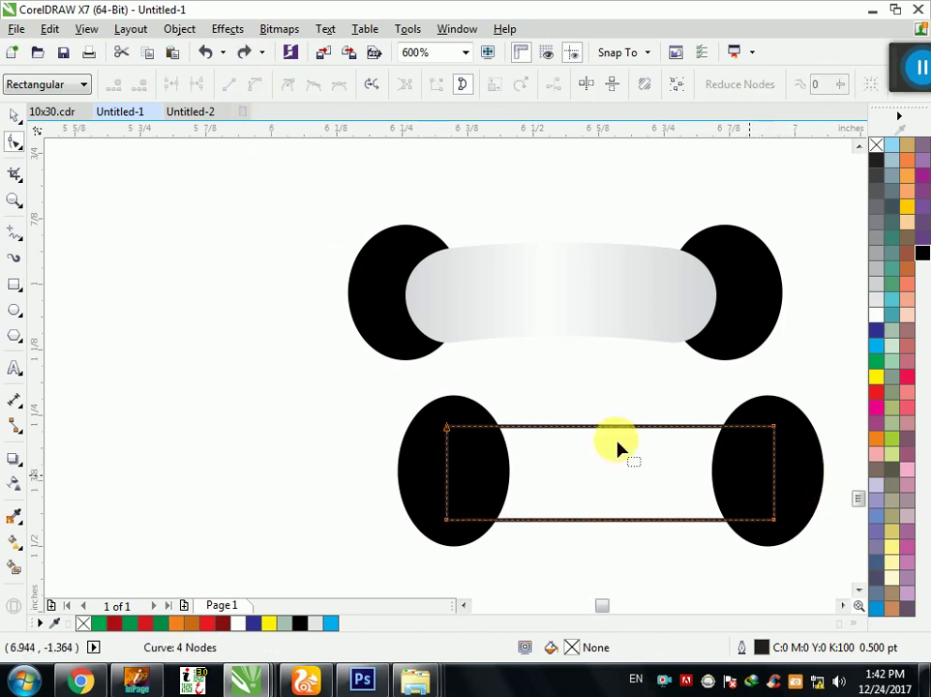
click(14, 116)
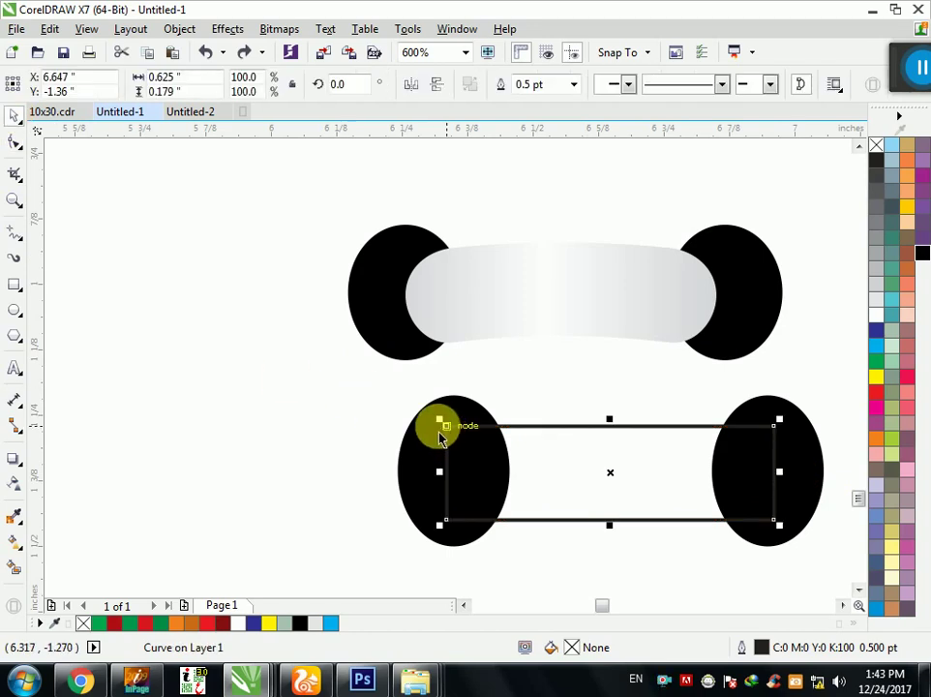
Step: Revert to an editable rectangle, round its corners, and convert it to curves
key(F10)
drag(446, 429, 571, 474)
key(ctrl+z)
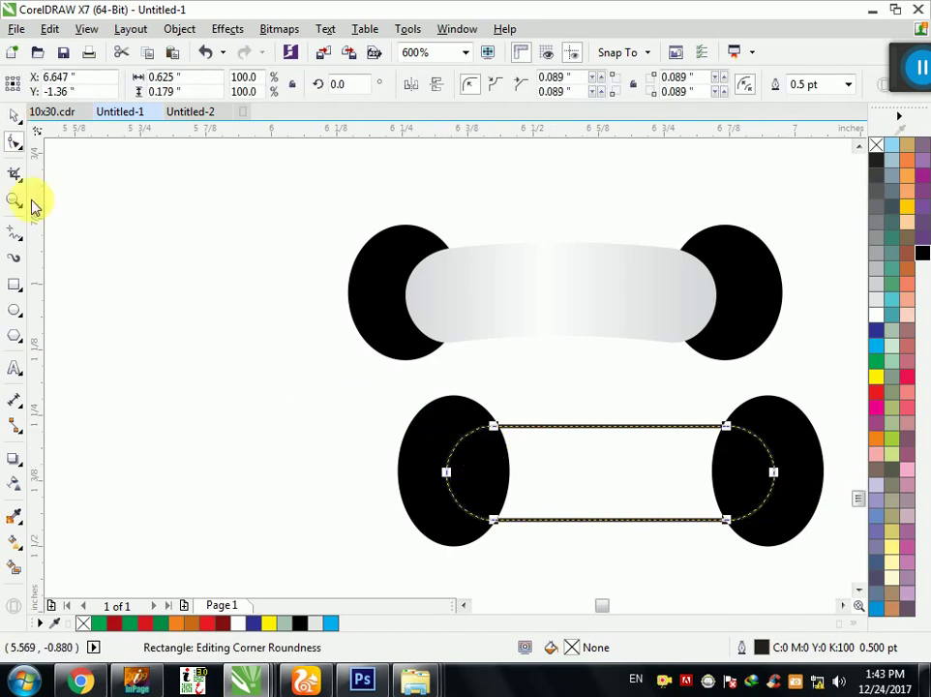
click(12, 121)
key(ctrl+q)
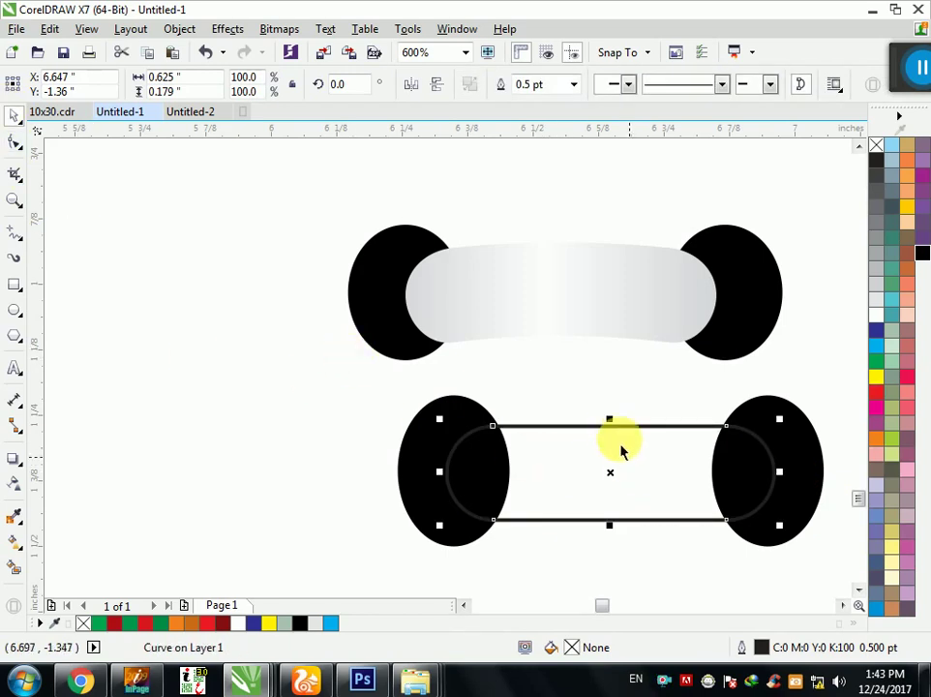
Step: Arch the bar's top edge upward and curve its bottom edge upward
key(F10)
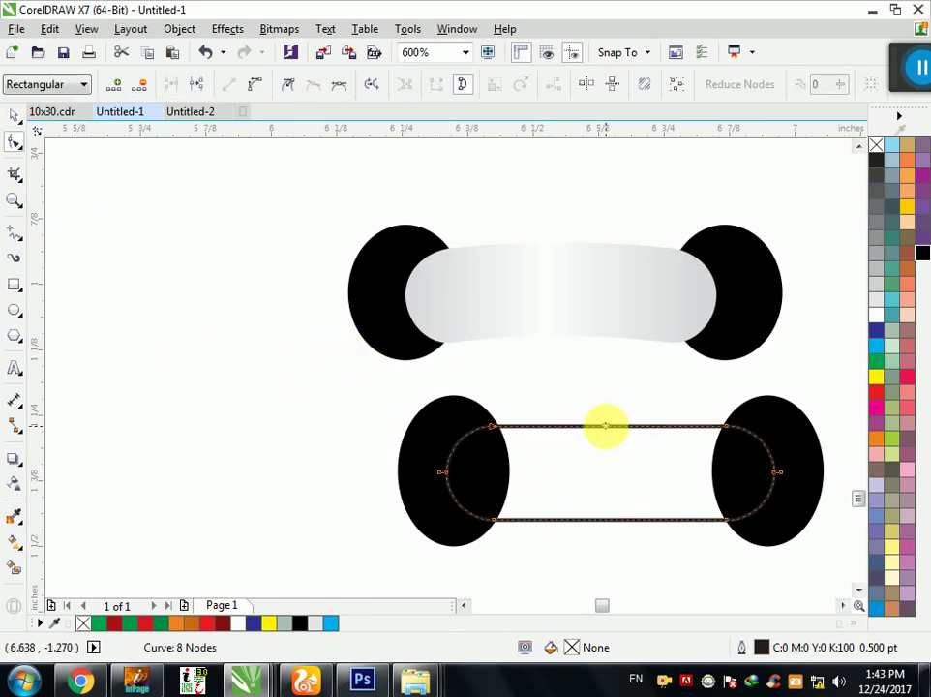
click(613, 435)
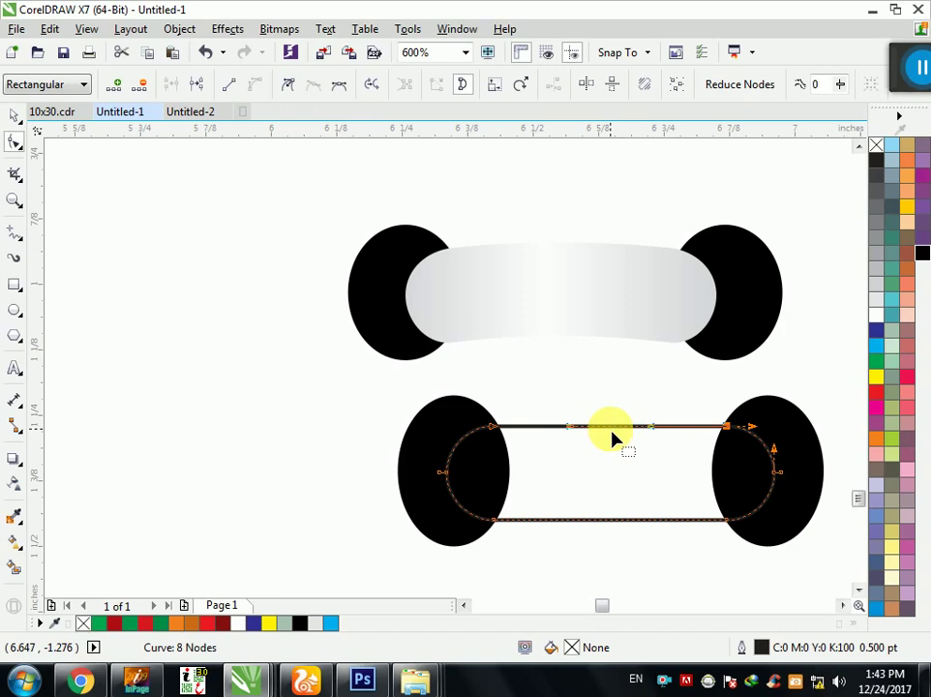
drag(612, 437, 611, 412)
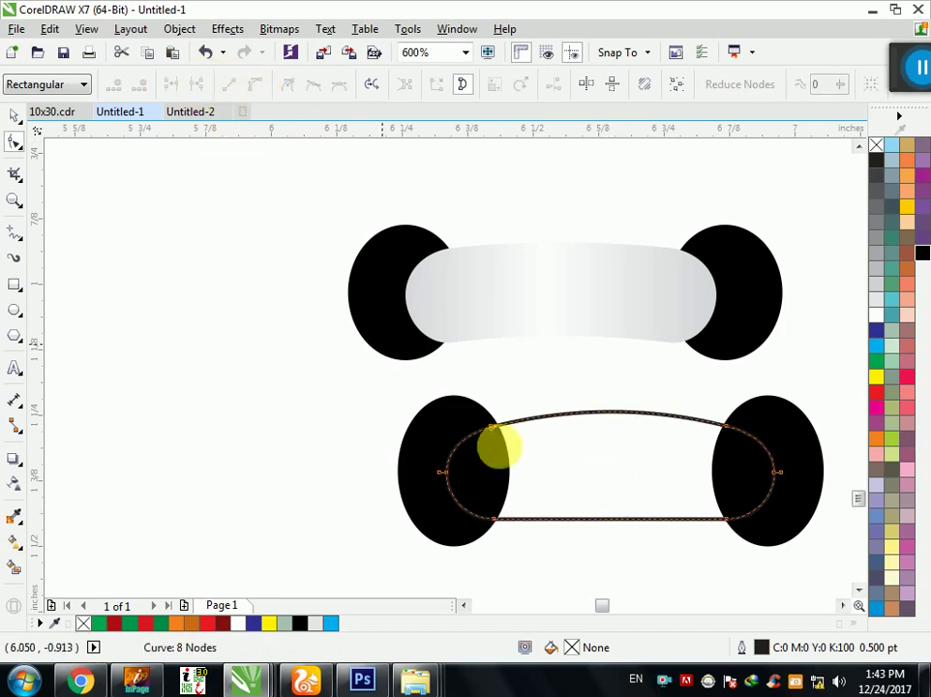
click(620, 538)
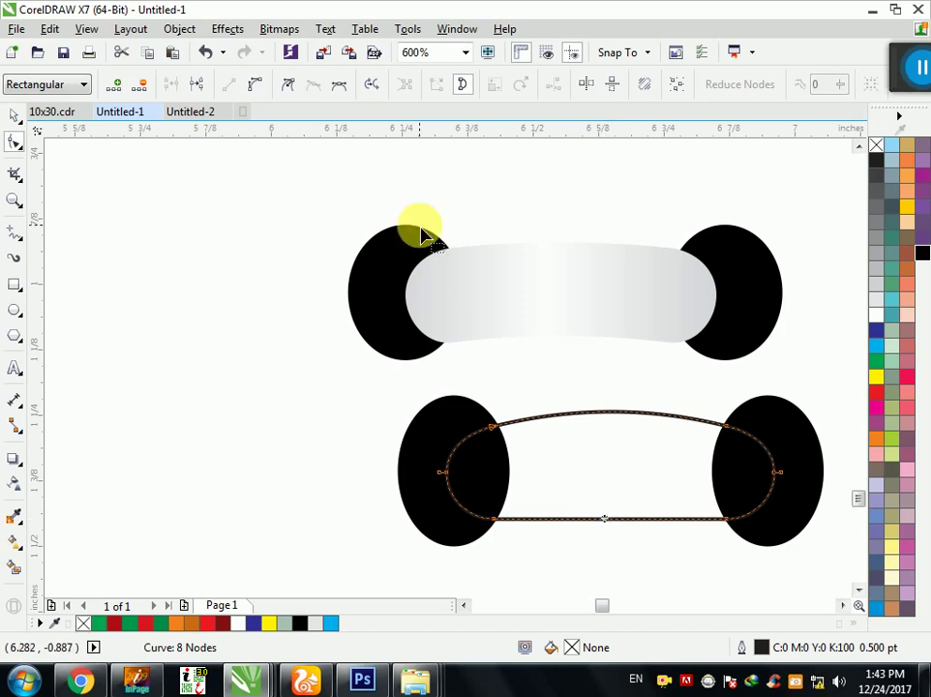
drag(615, 528, 611, 515)
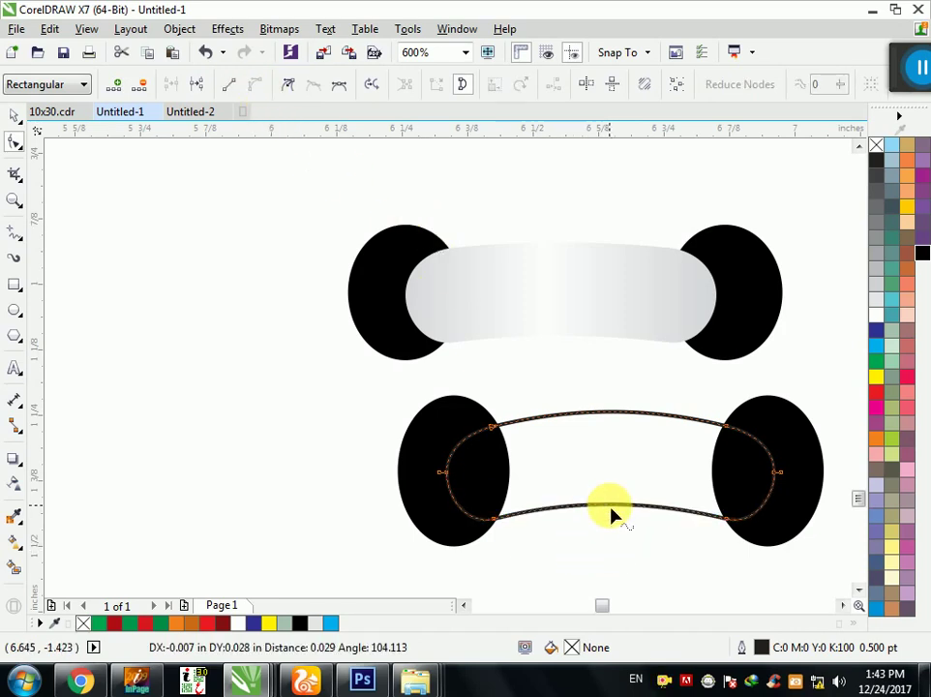
Step: Fill the curved bar with light grey
click(14, 115)
click(155, 276)
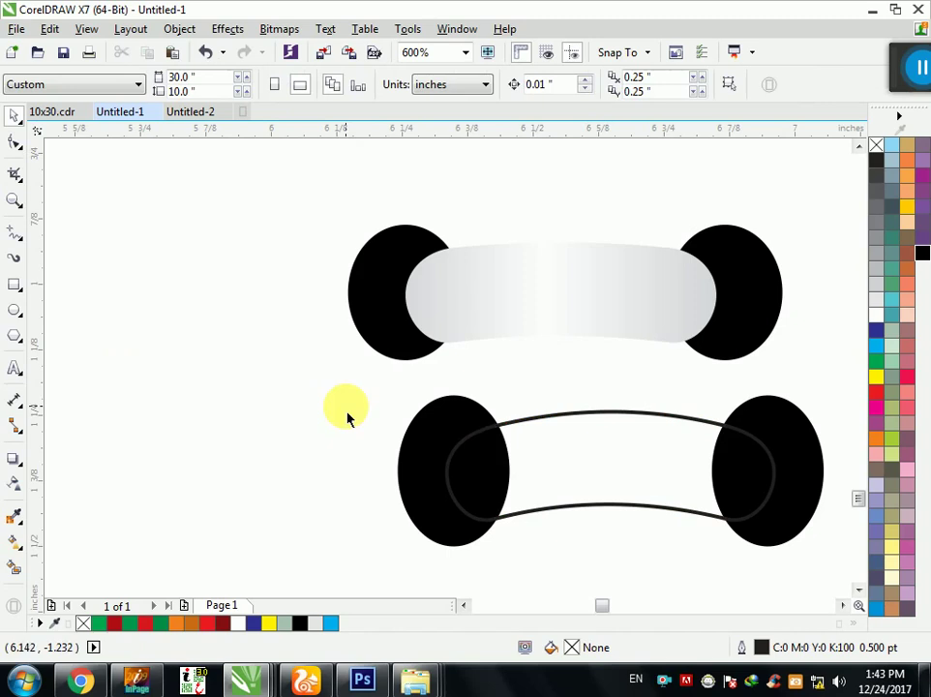
click(539, 416)
click(874, 300)
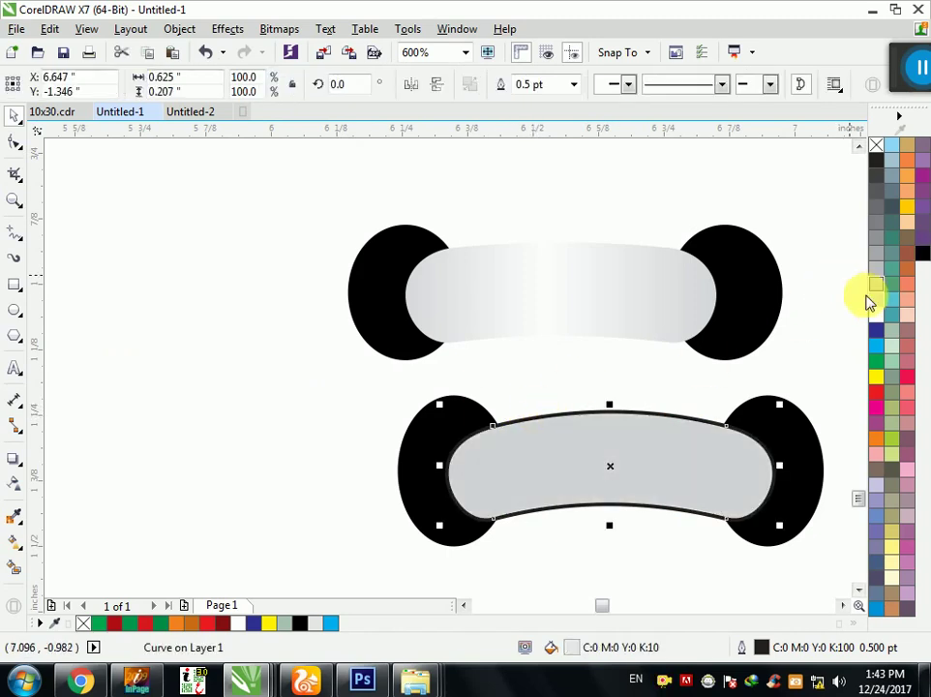
Step: Remove the bar's outline and give it an elliptical fountain fill across its width
right_click(874, 145)
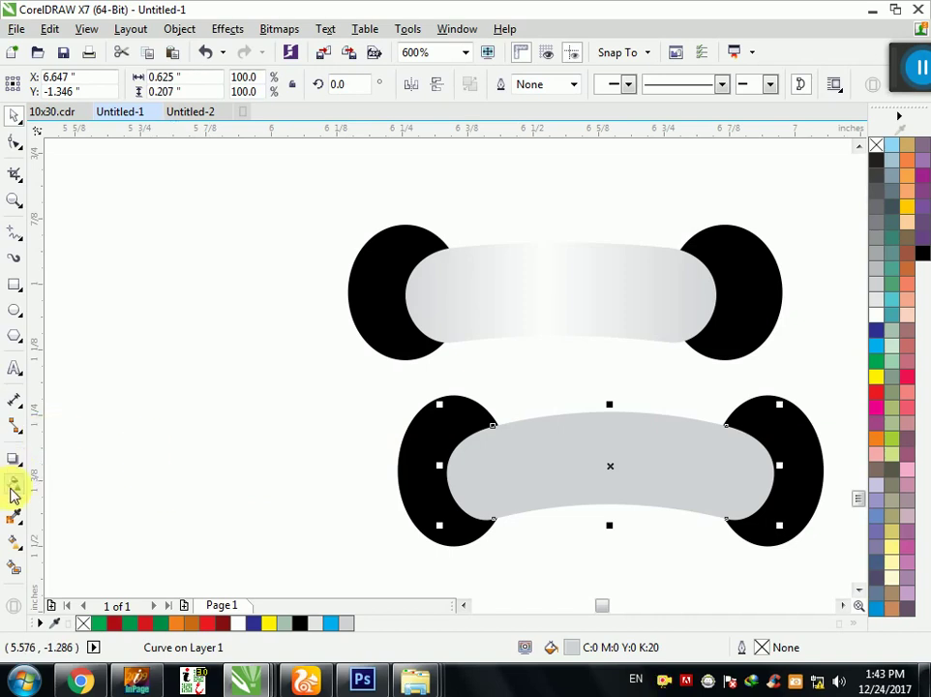
click(14, 540)
drag(459, 459, 752, 460)
click(253, 87)
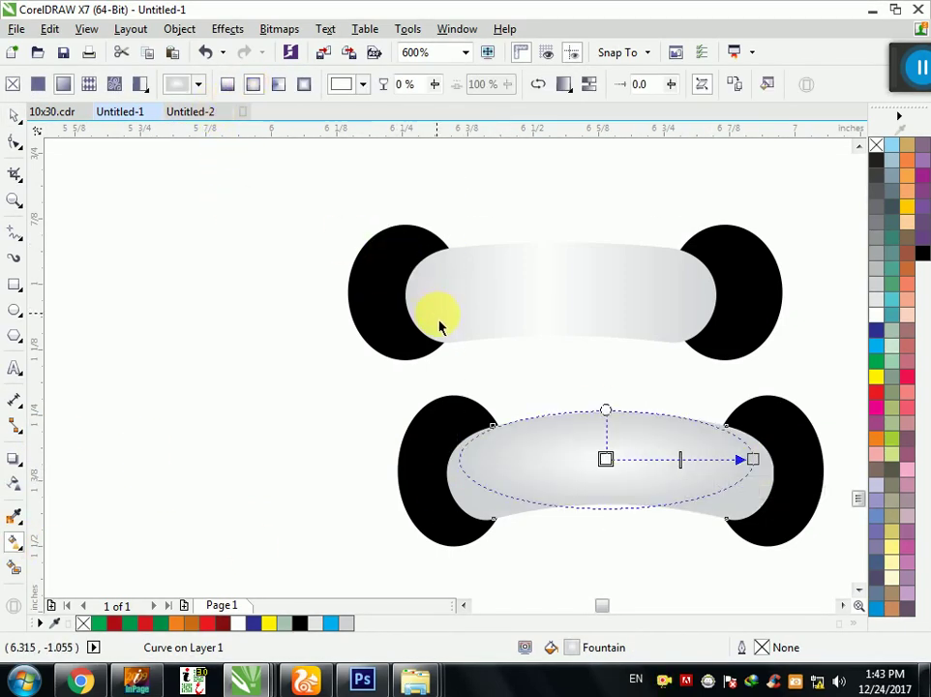
click(14, 114)
Step: Delete the extra upper-left and upper-right nodes from the bar
scroll(231, 431, down, 1)
scroll(411, 478, up, 1)
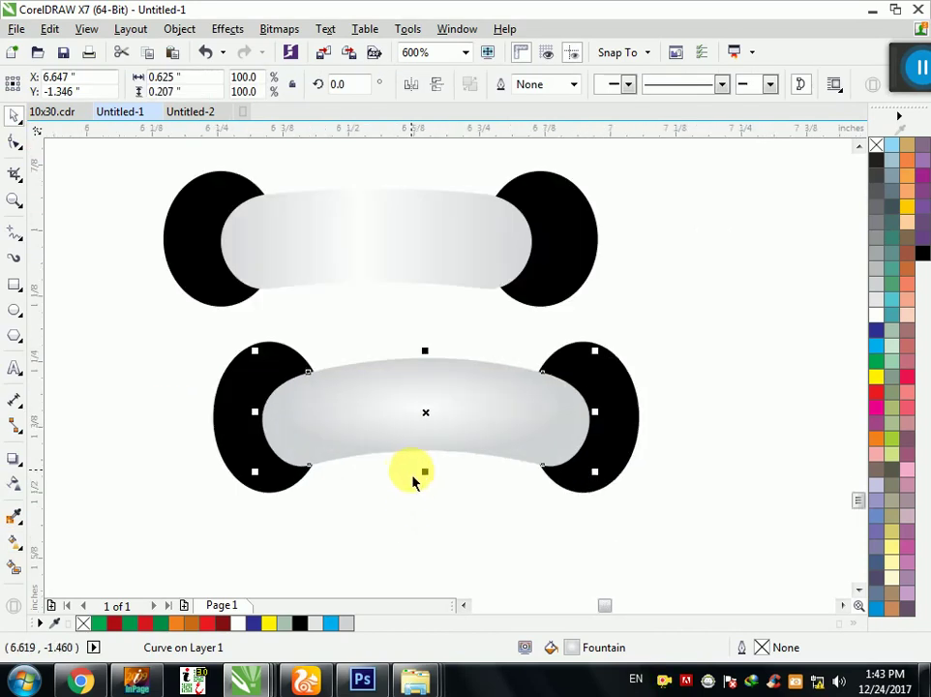
click(397, 448)
double_click(406, 452)
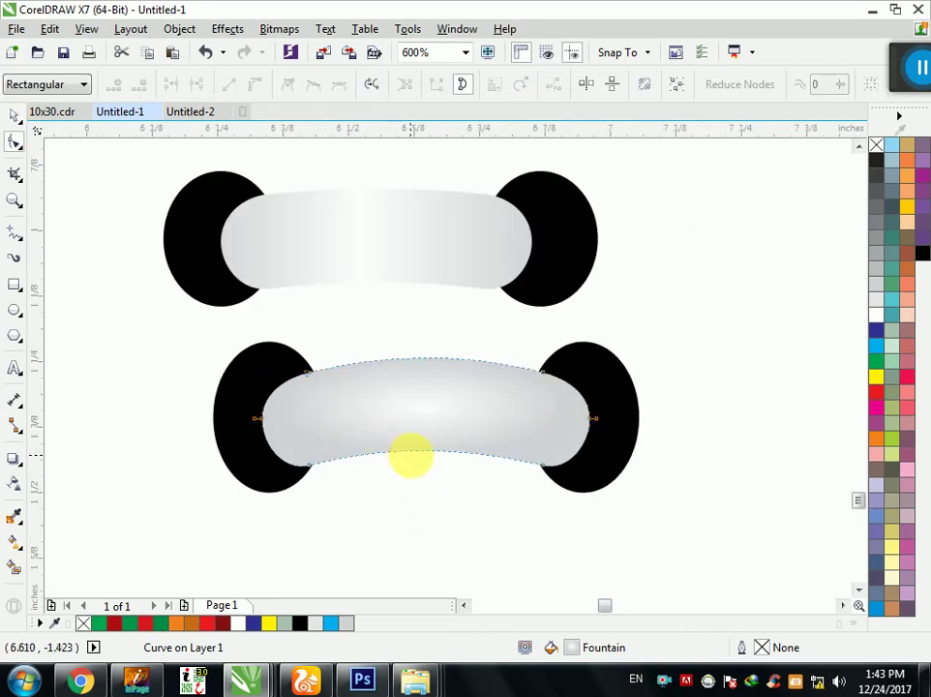
key(Delete)
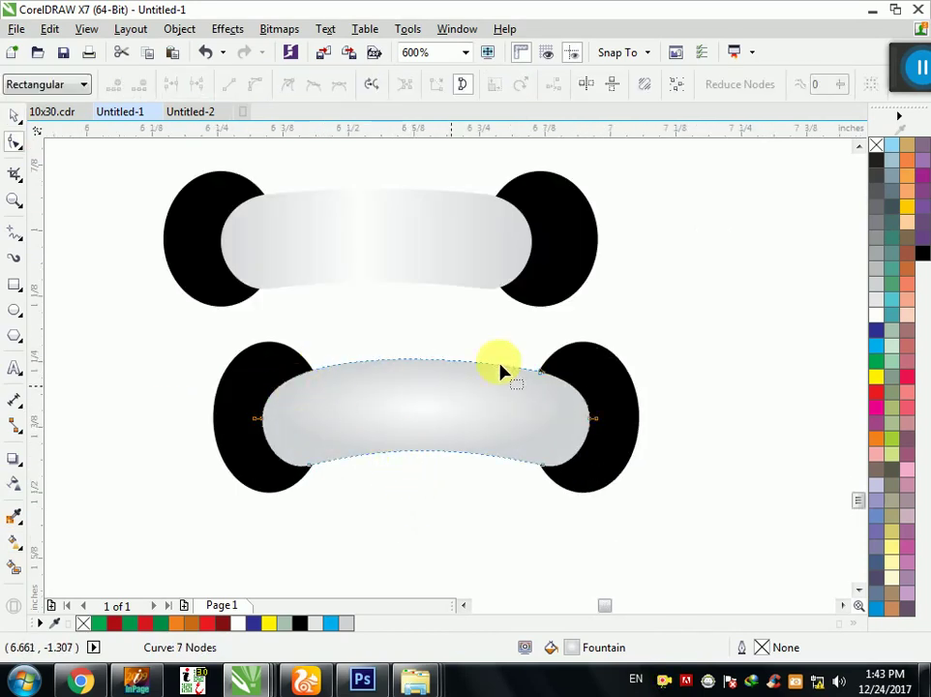
drag(559, 399, 556, 395)
key(Delete)
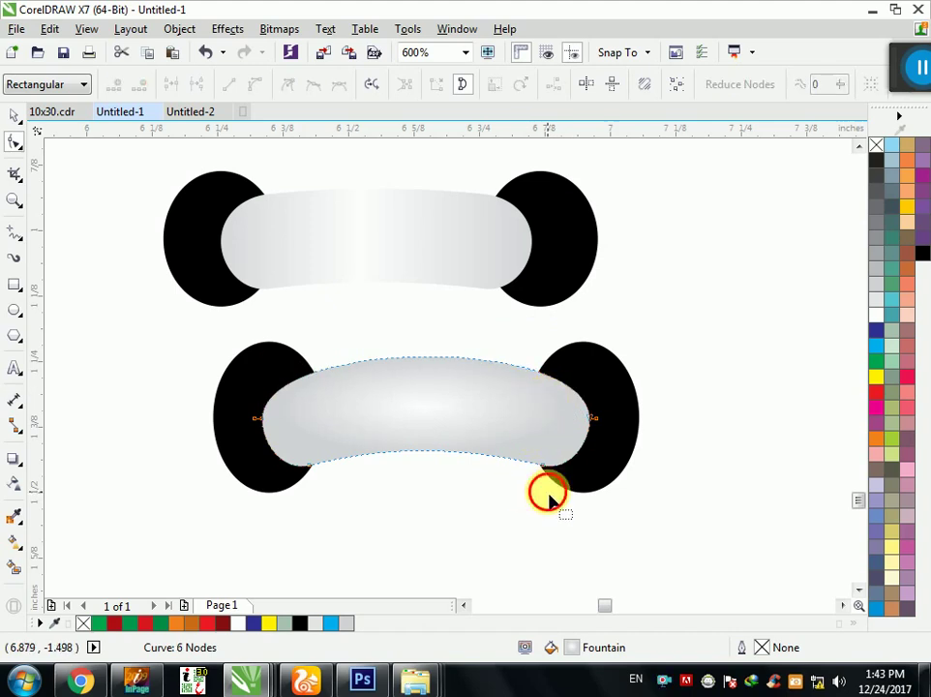
Step: Adjust the curve at the lower band's left node
double_click(534, 462)
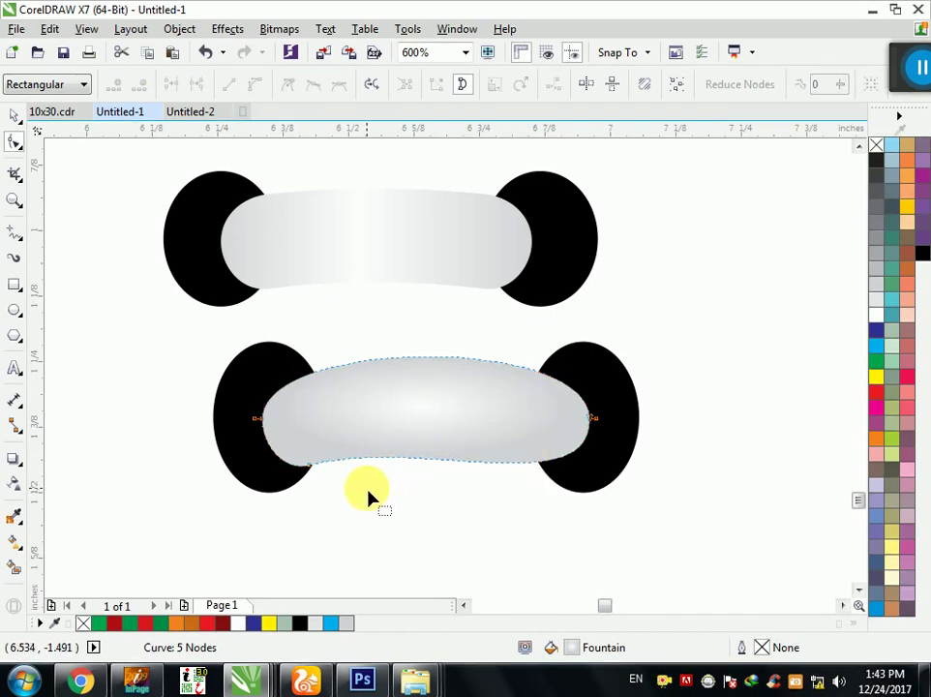
key(ctrl+z)
click(15, 116)
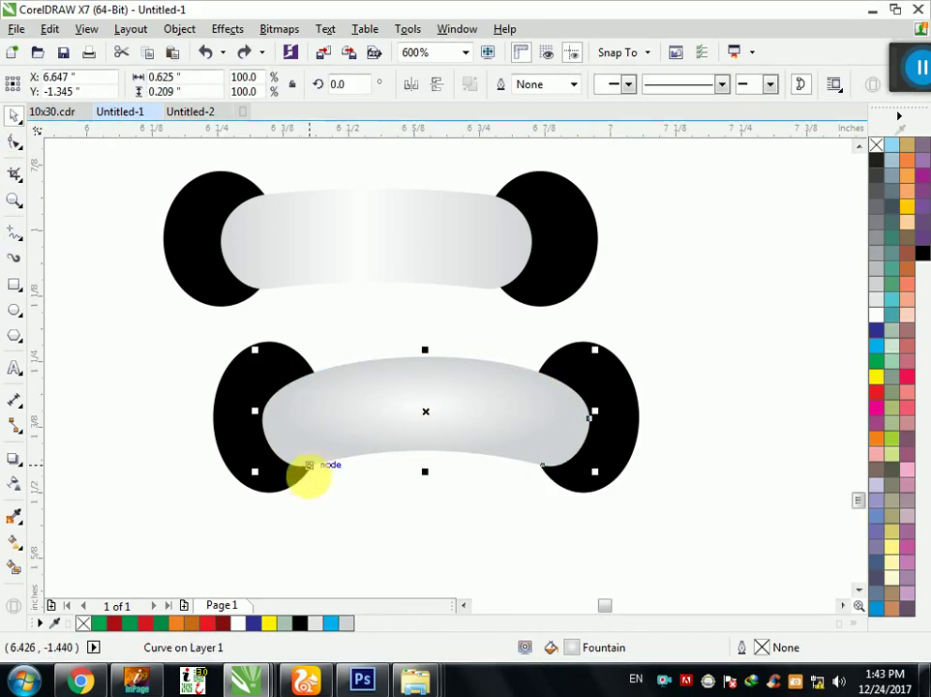
key(F10)
click(262, 421)
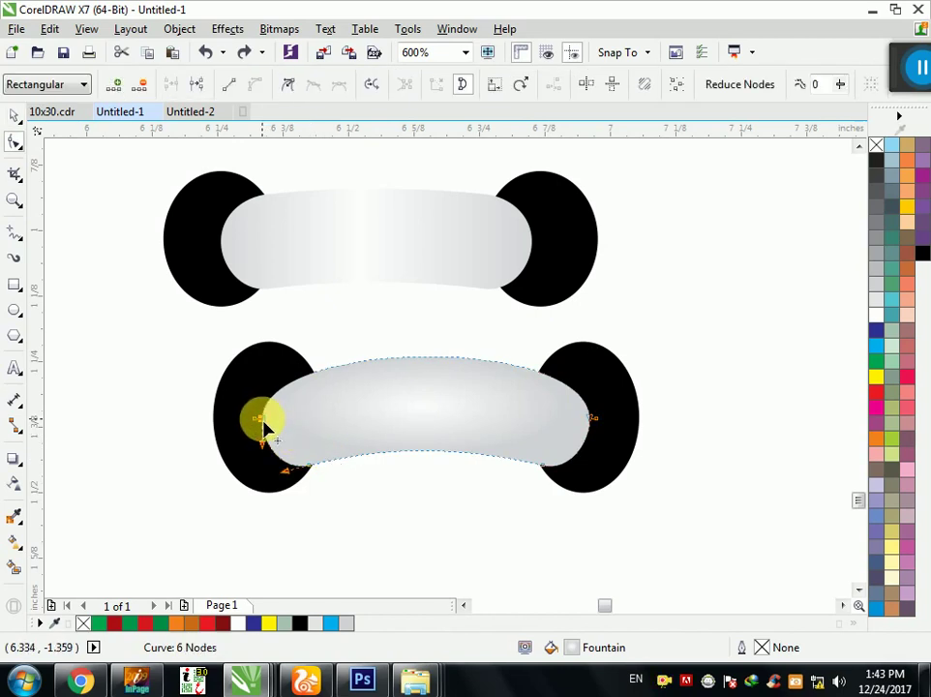
drag(262, 445, 252, 463)
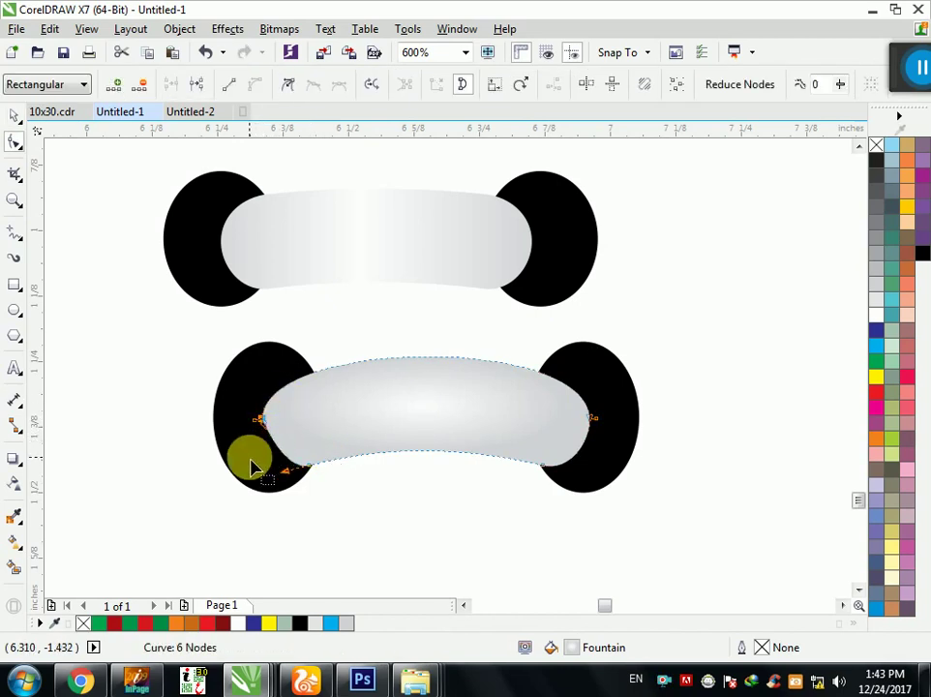
click(14, 121)
Step: Group the lower ring's ovals and band, and delete the old upper ring group
click(323, 404)
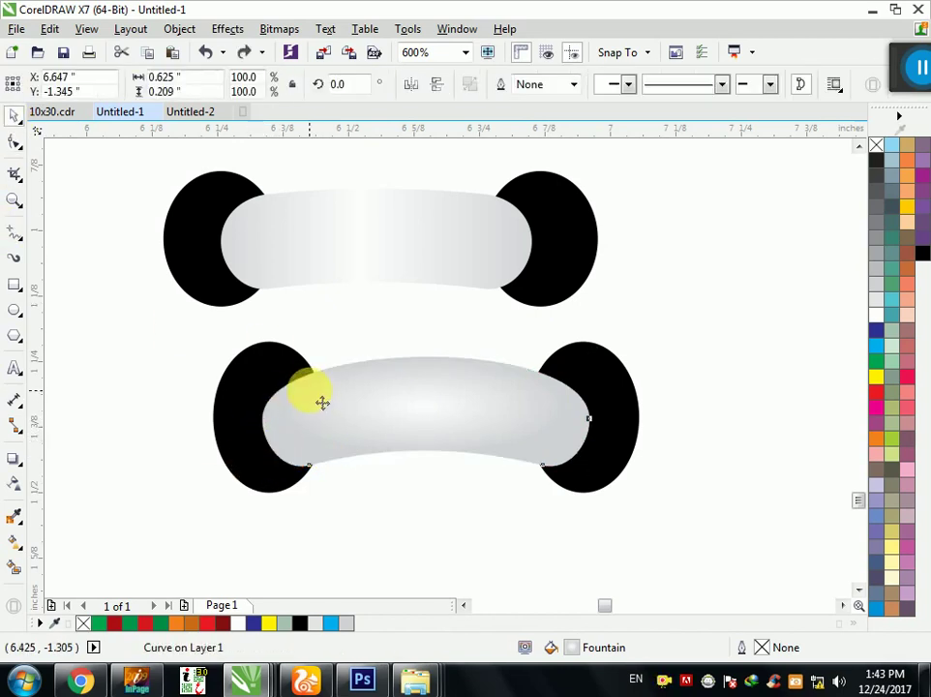
scroll(430, 408, down, 1)
mouse_move(560, 357)
mouse_down()
mouse_move(381, 462)
mouse_move(407, 474)
mouse_up()
key(ctrl+g)
click(443, 333)
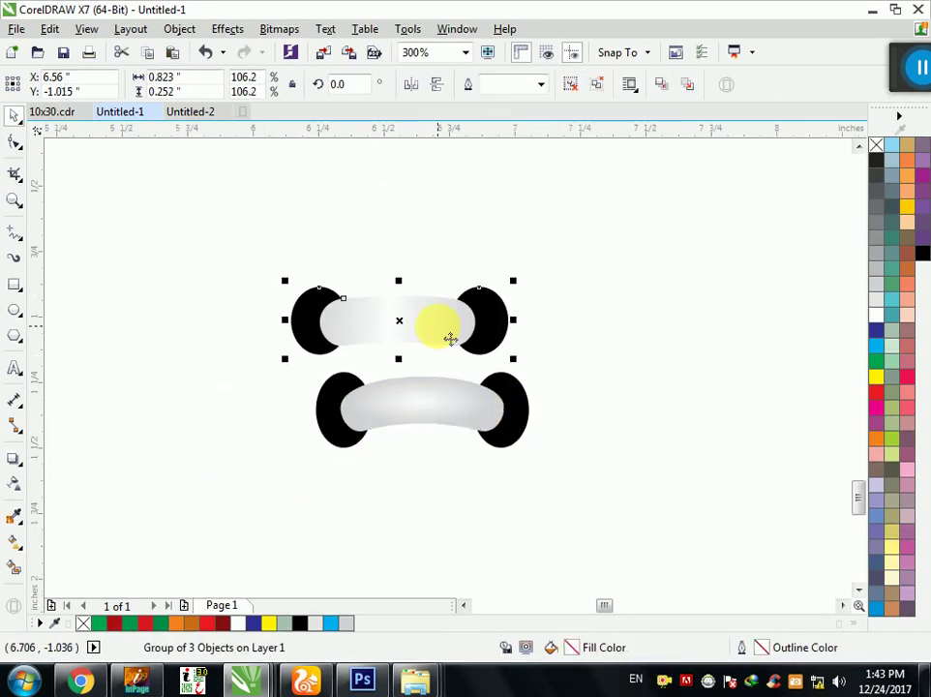
key(Delete)
Step: Move the ring group up near the banner's lower-left edge and view the whole banner
scroll(511, 401, down, 1)
scroll(514, 421, down, 1)
drag(495, 397, 512, 360)
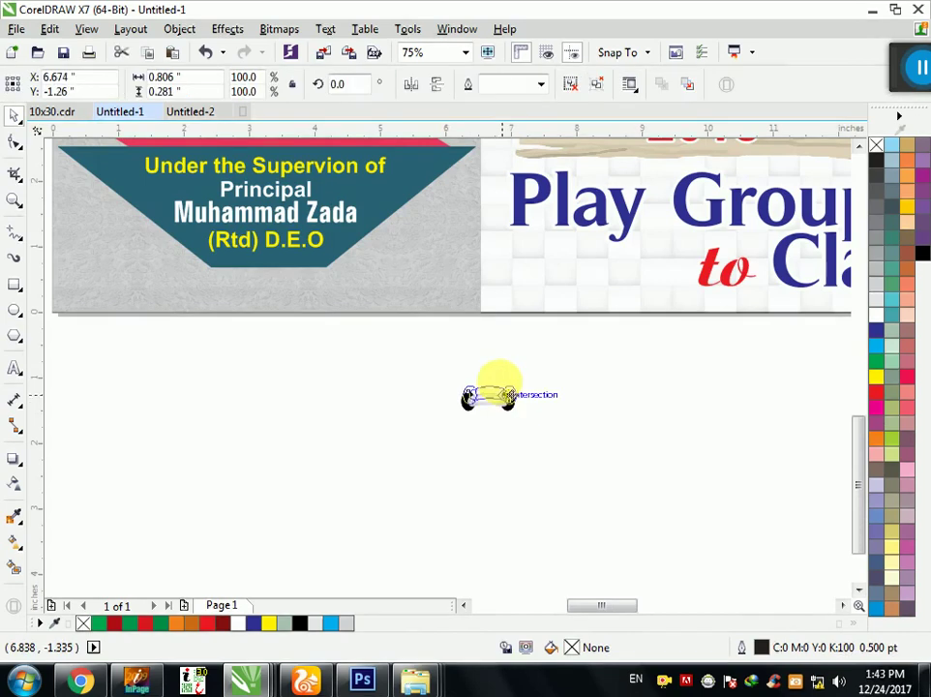
key(shift+F4)
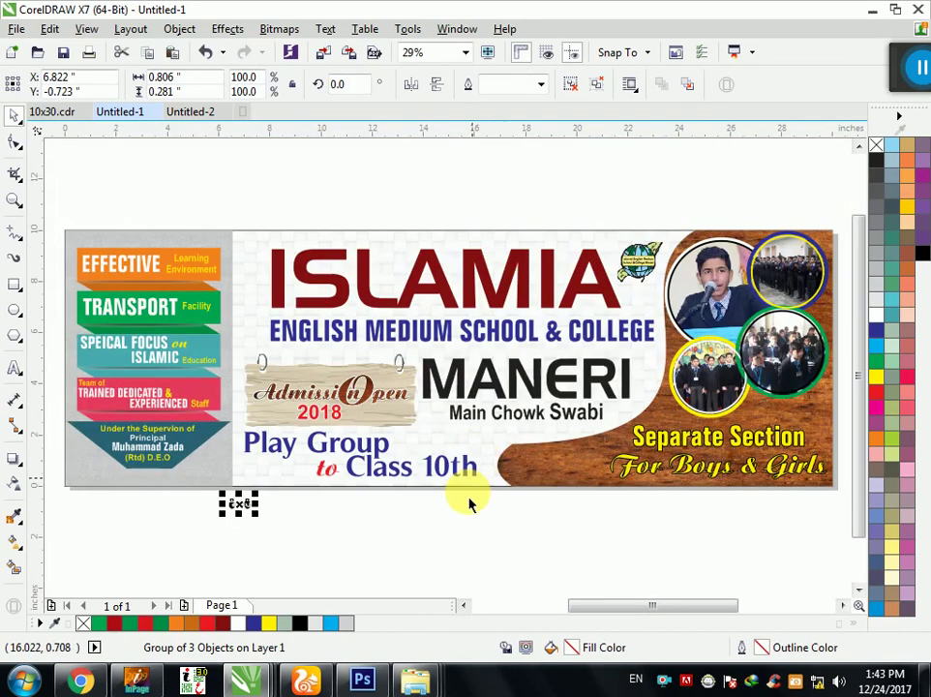
Step: Draw a red-filled rectangle 10 inches tall above the banner's left panel
click(41, 266)
click(13, 285)
drag(234, 201, 249, 251)
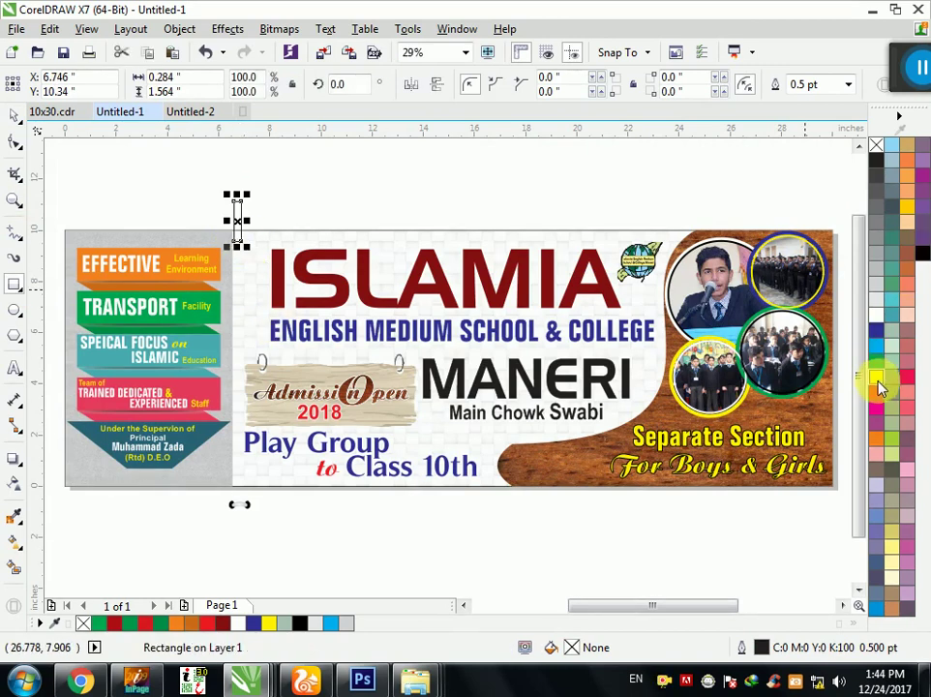
click(876, 391)
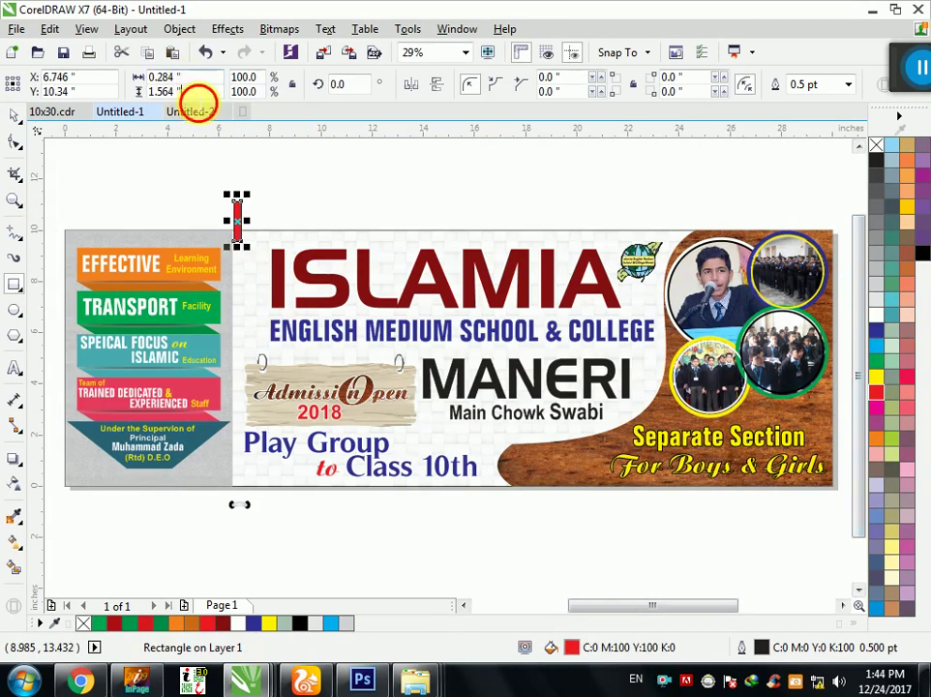
text(10)
key(Return)
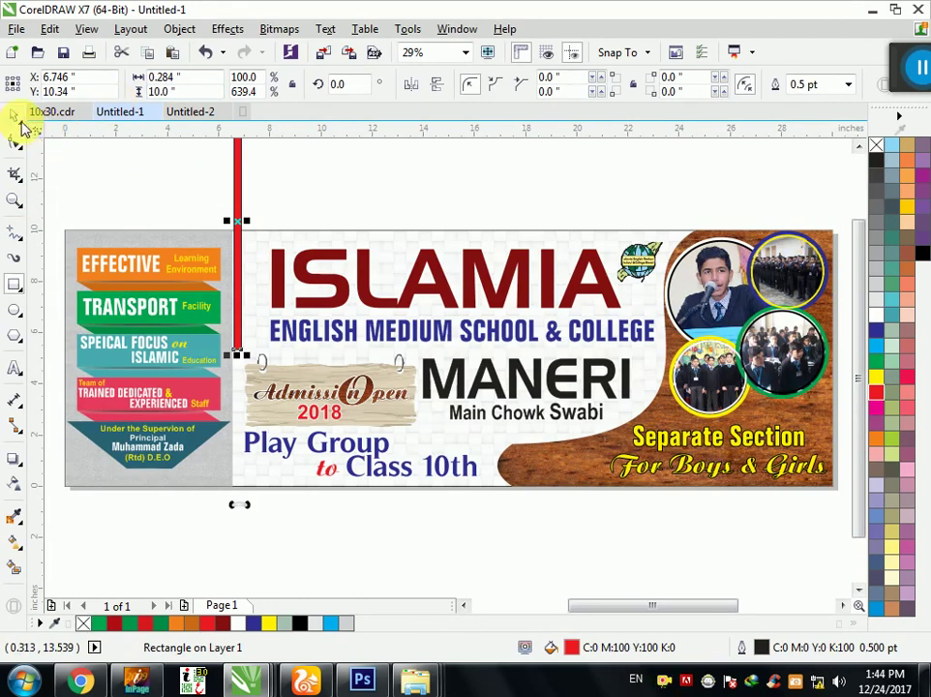
Step: Position the red bar along the grey panel's right edge
shift+click(263, 242)
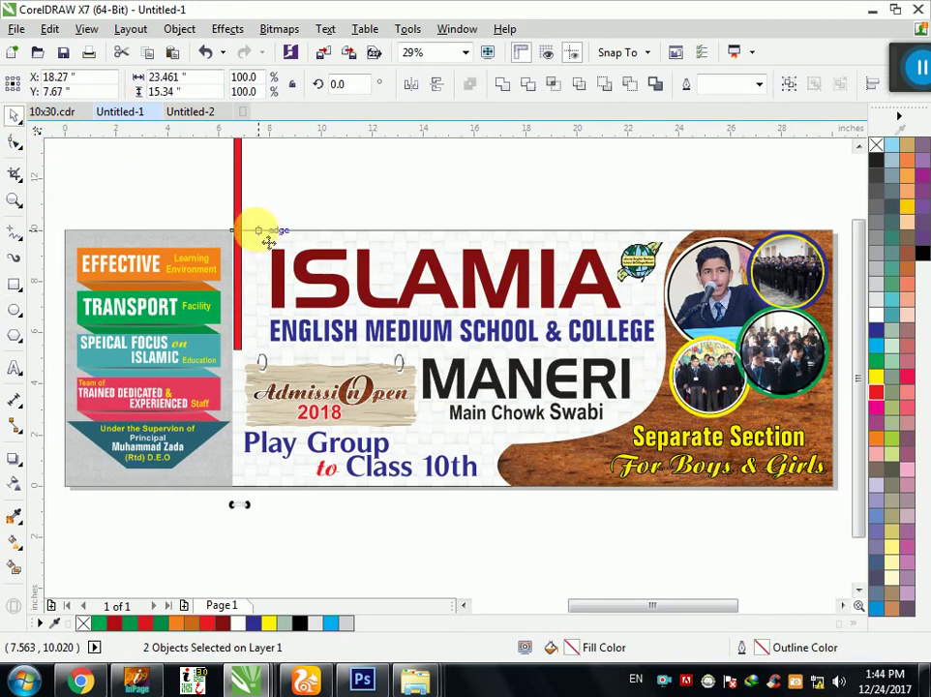
click(264, 214)
drag(187, 208, 235, 249)
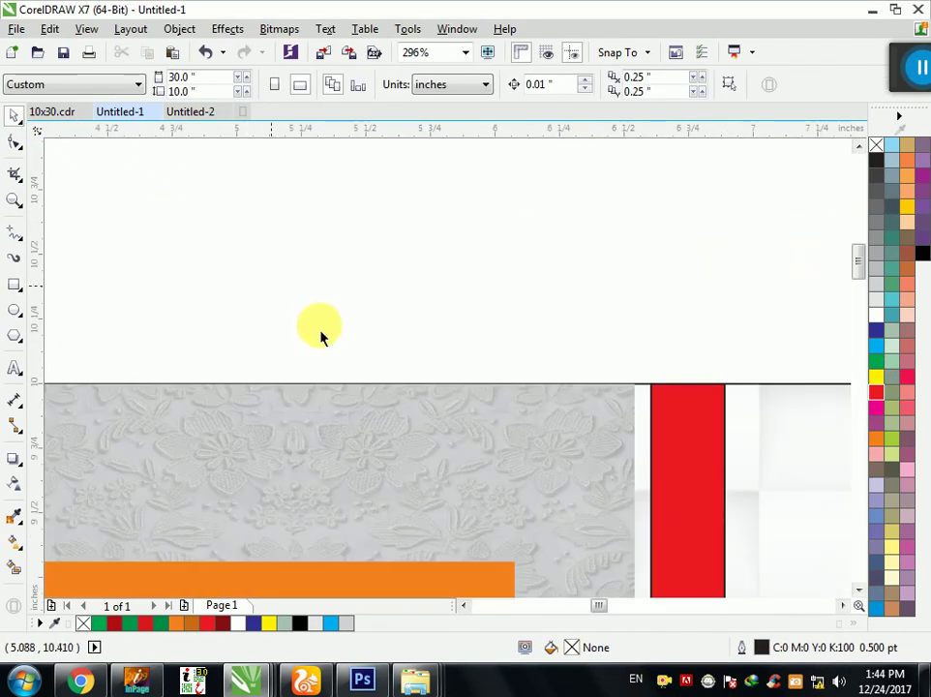
drag(653, 438, 608, 437)
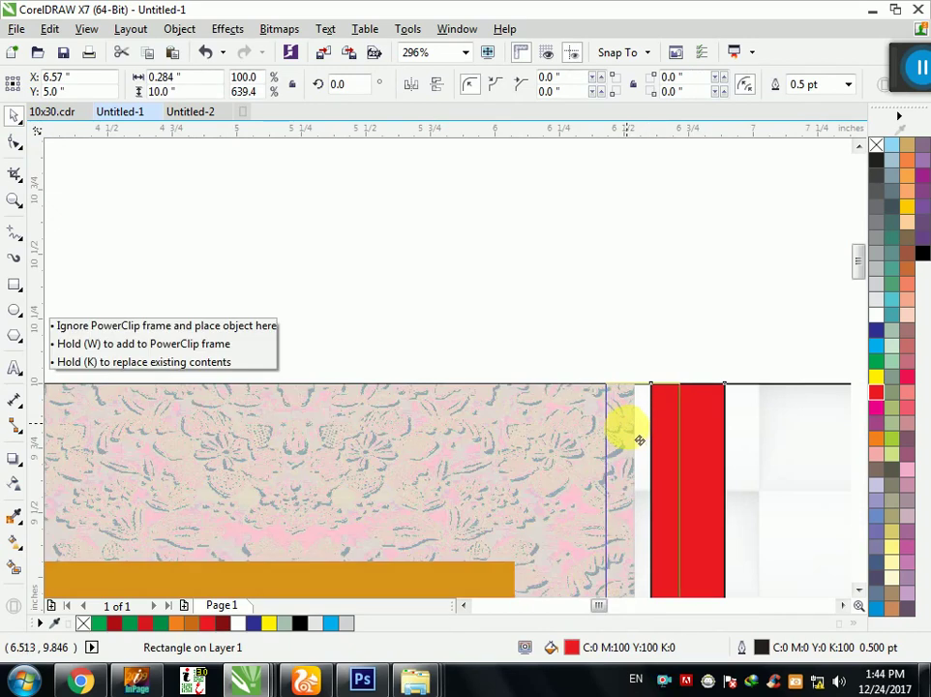
Step: Remove the red bar's outline and draw a vertical line, trying 4 pt then 2 pt widths
right_click(877, 145)
click(15, 233)
click(437, 252)
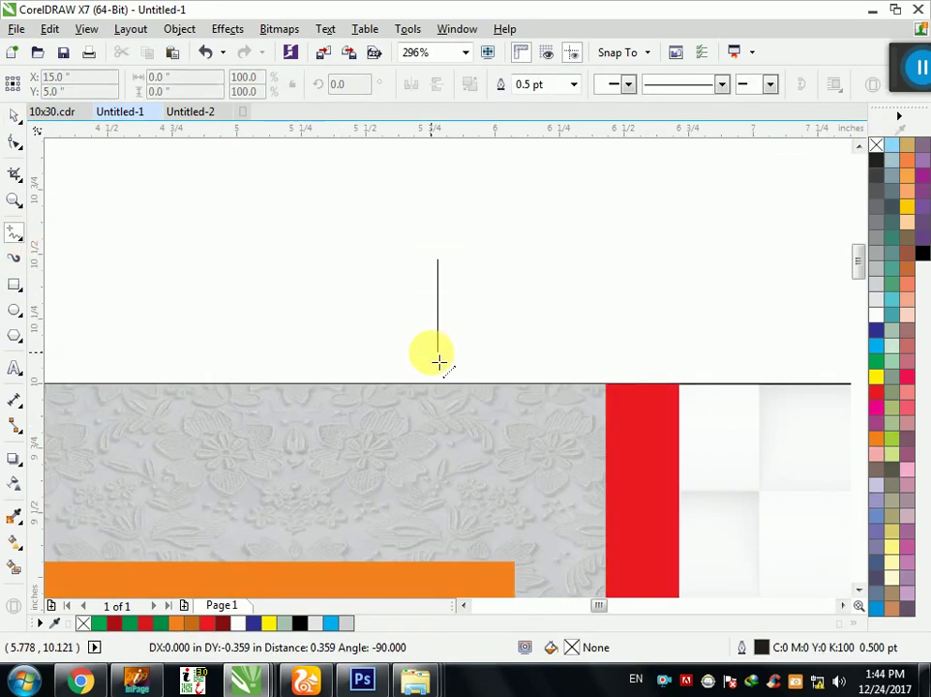
click(436, 358)
key(F12)
text(4)
key(Return)
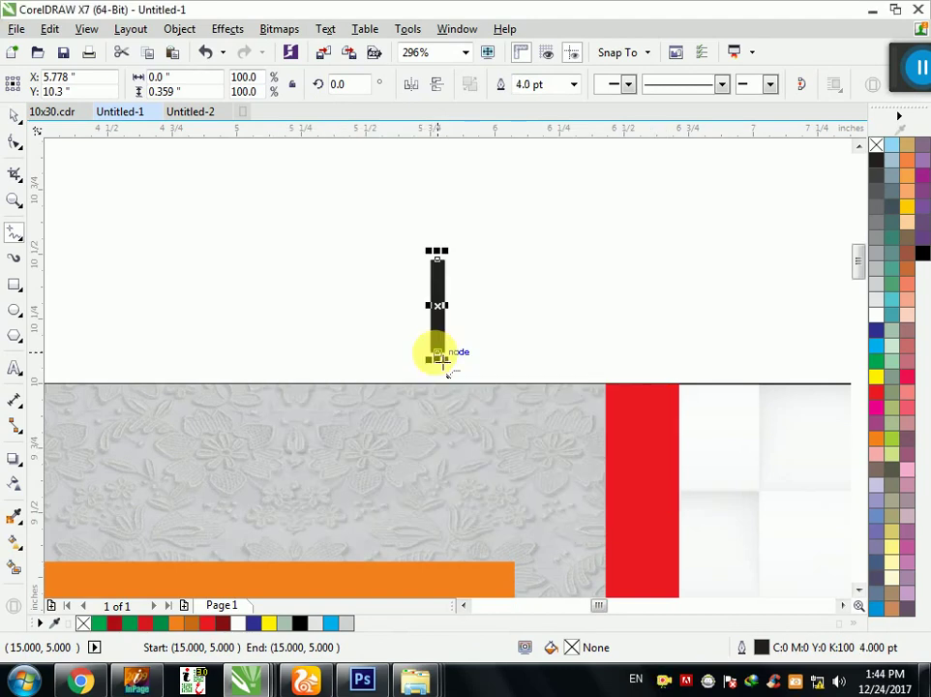
key(F12)
text(2)
key(Return)
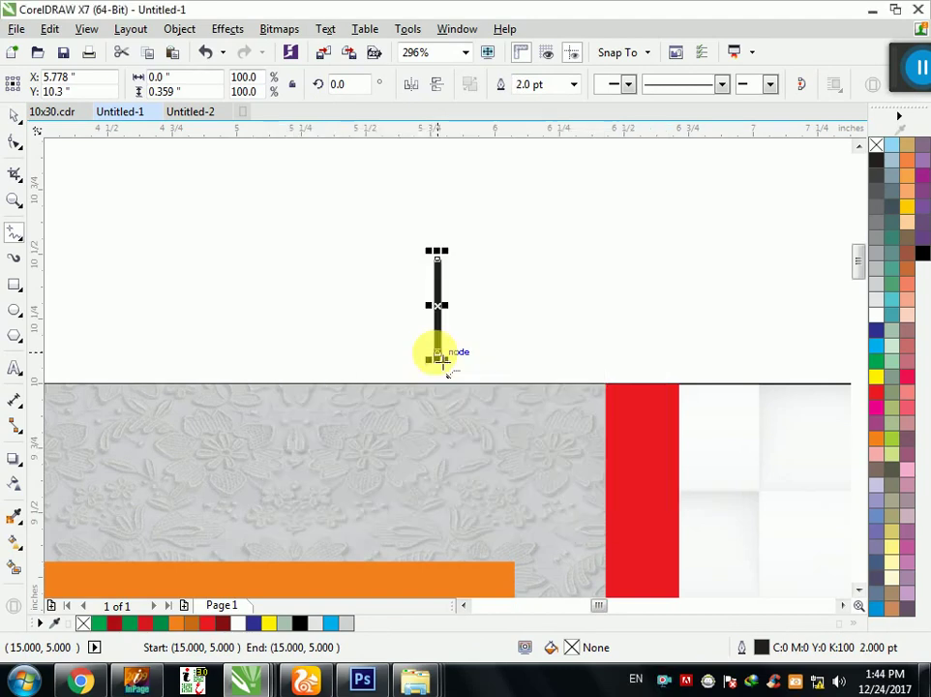
Step: Give the line a dashed outline style in Outline Pen, after trying a dotted one
key(F12)
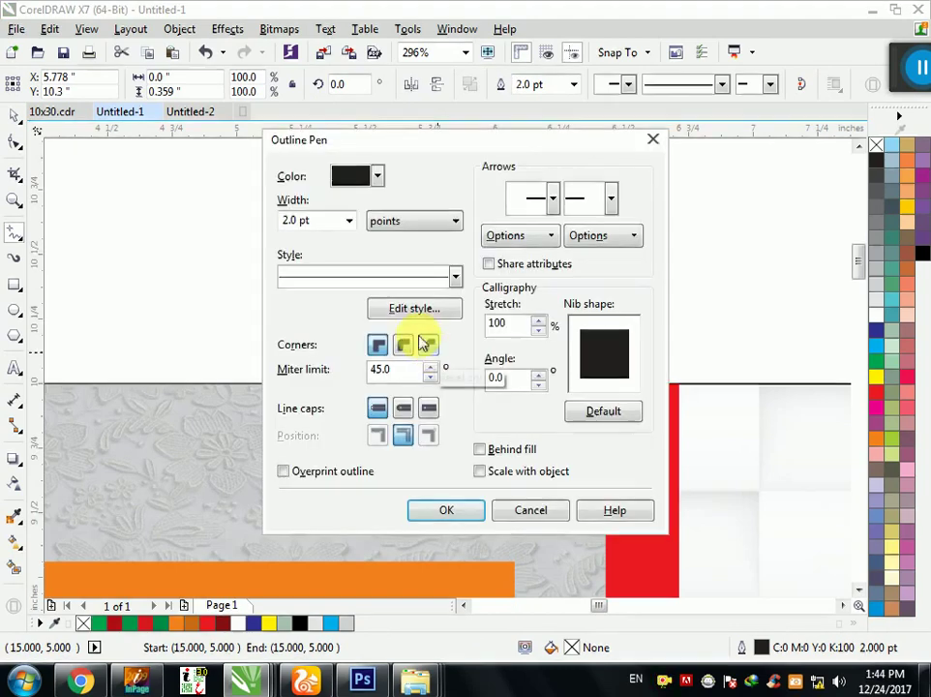
click(413, 273)
click(404, 372)
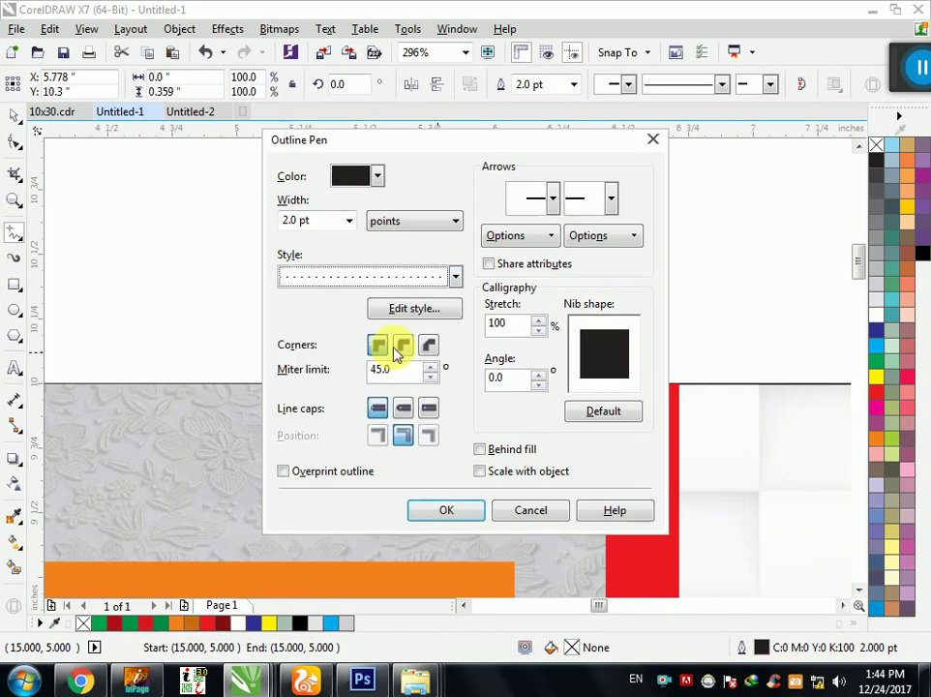
click(446, 509)
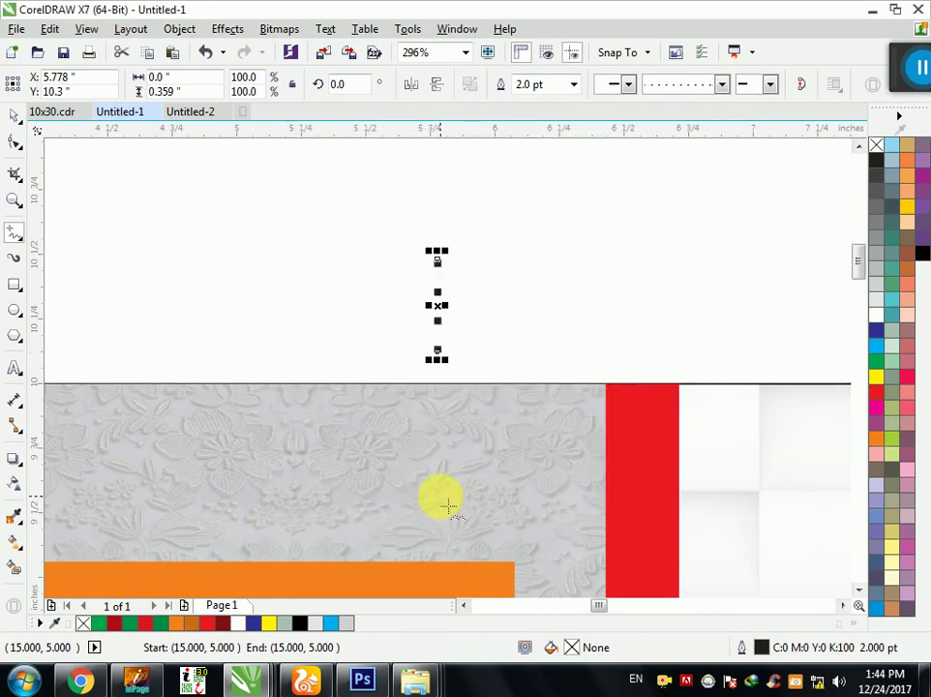
key(F12)
click(375, 279)
click(374, 343)
click(446, 509)
Step: Align the dashed line with the red bar and make it white
click(15, 115)
shift+click(646, 472)
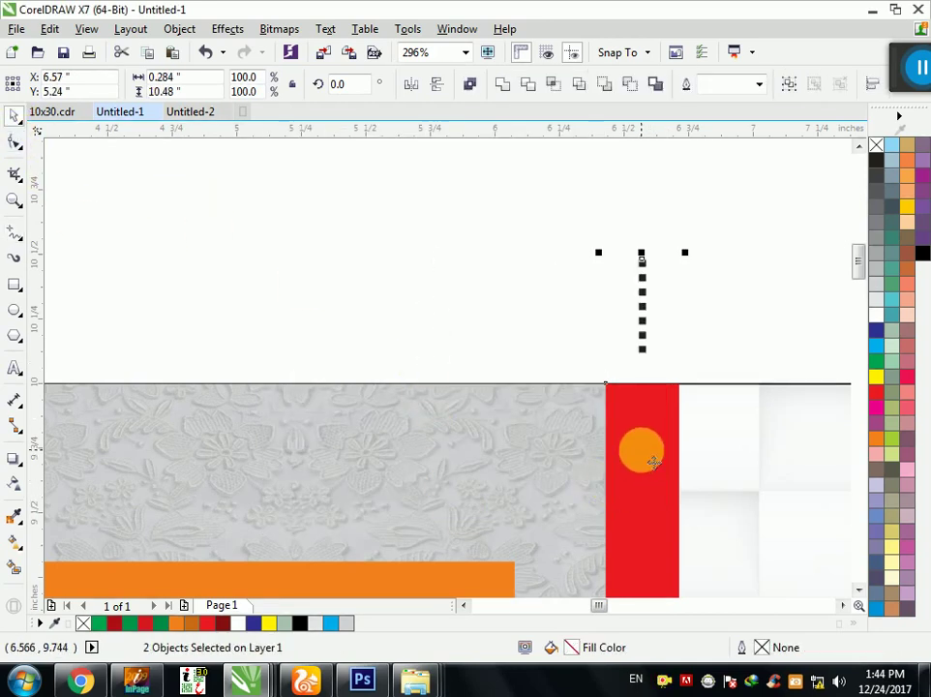
key(t)
click(621, 318)
click(642, 401)
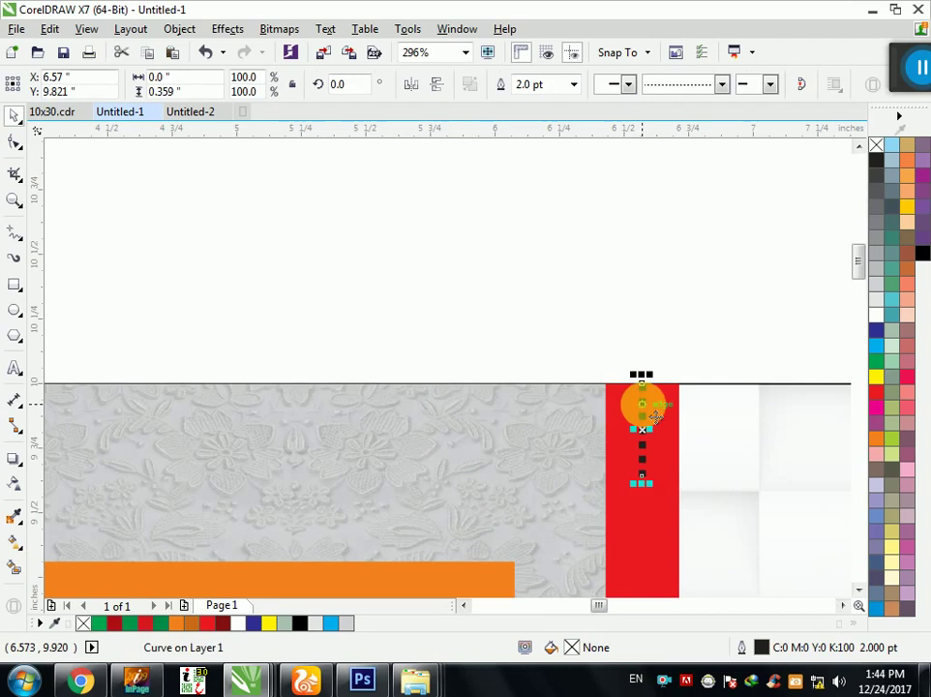
click(874, 319)
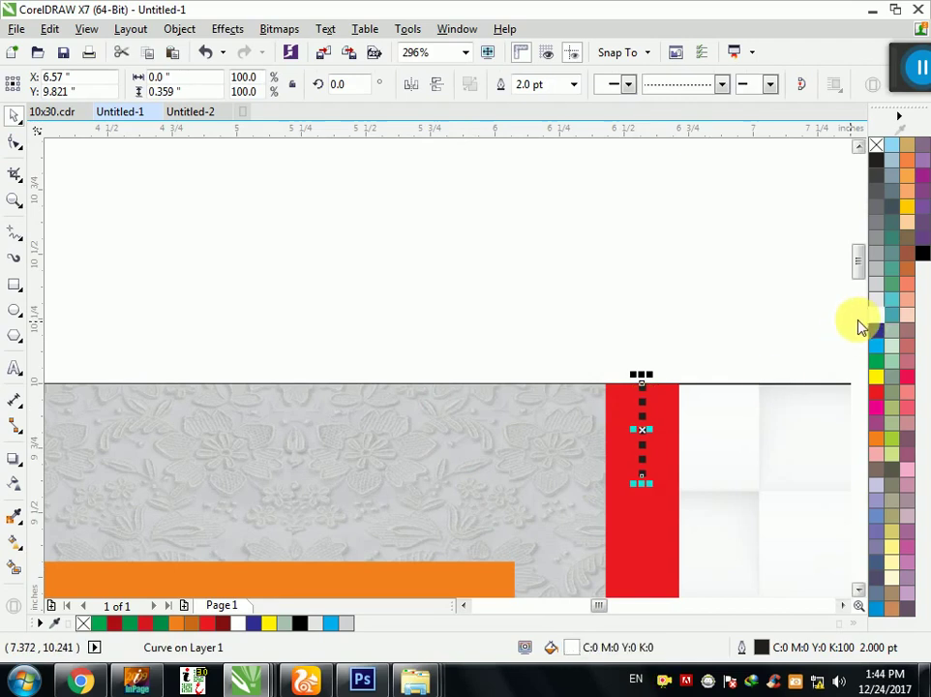
Step: Set the white dashed line to 5 pt width and 10 inches tall
key(F12)
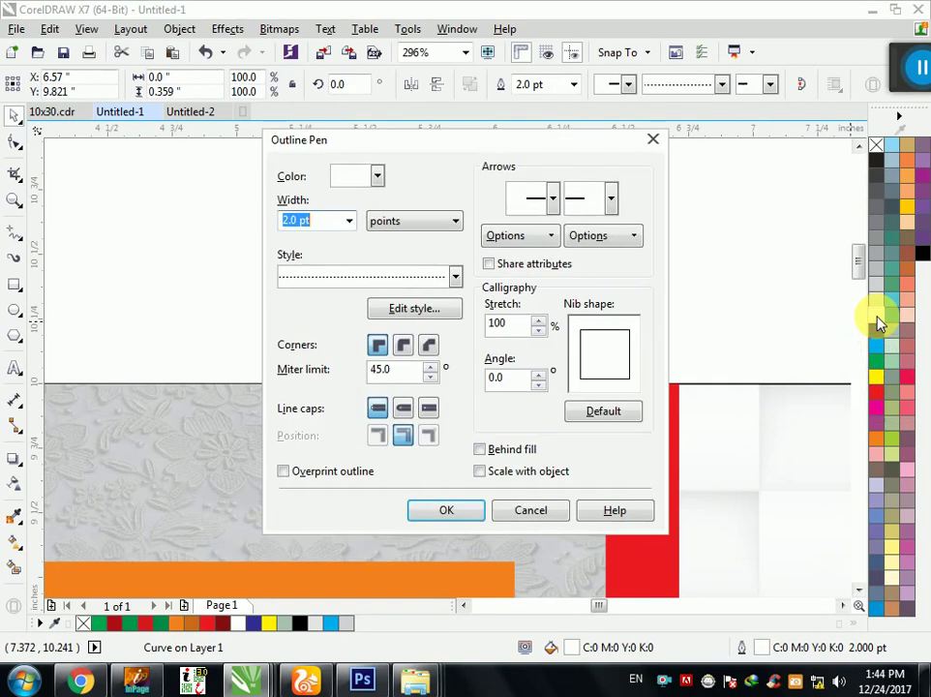
text(5)
key(Return)
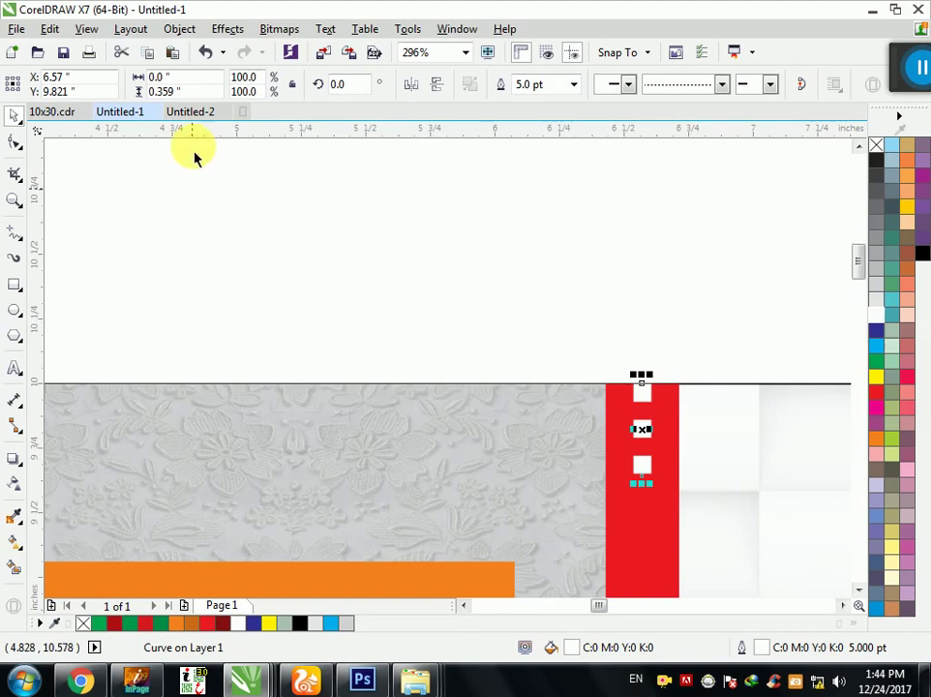
click(163, 91)
text(0)
key(Return)
click(634, 437)
shift+click(620, 392)
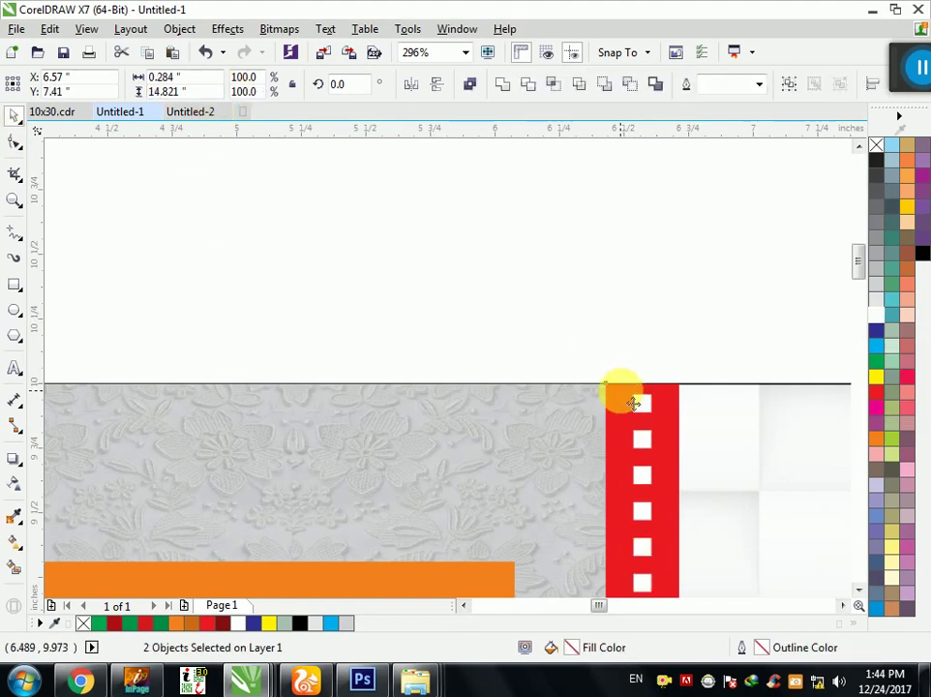
click(617, 343)
scroll(520, 336, down, 2)
scroll(519, 336, down, 2)
scroll(520, 337, down, 2)
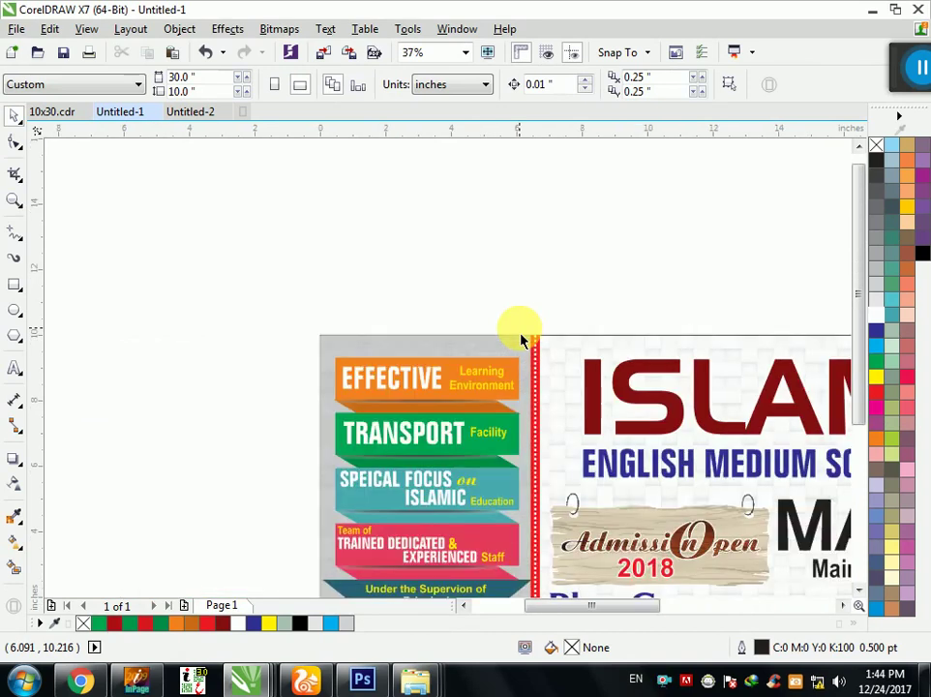
Step: Move the ring group onto the bottom of the red bar
scroll(521, 337, down, 2)
click(529, 498)
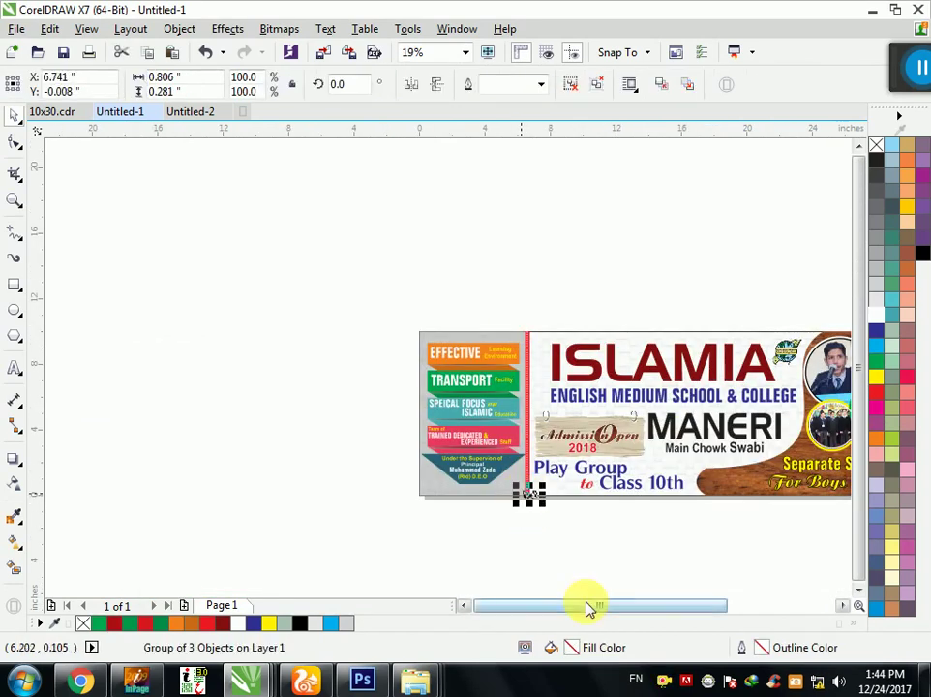
scroll(536, 503, up, 6)
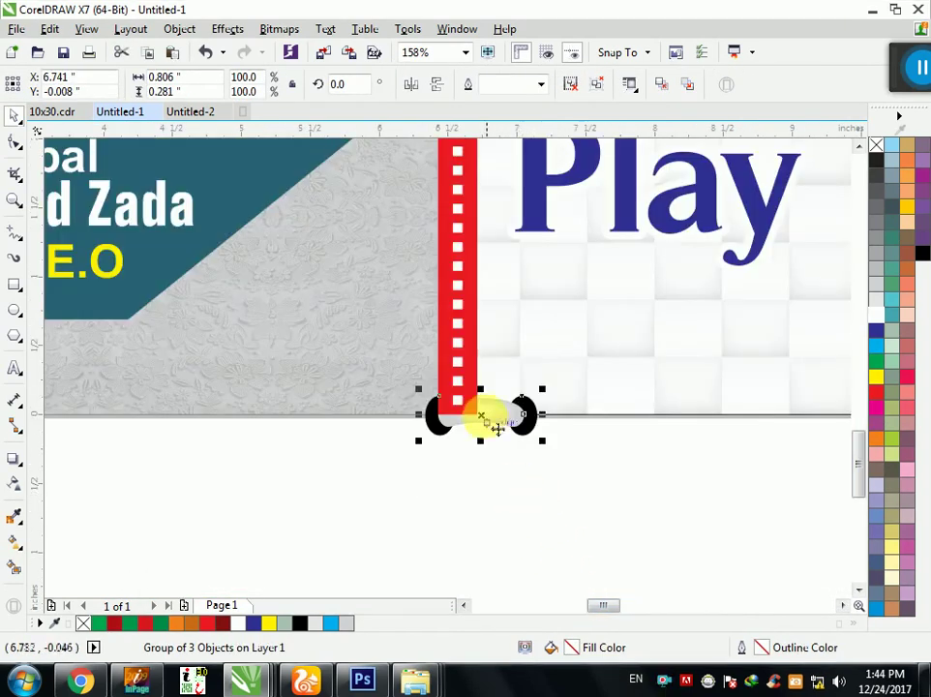
drag(491, 423, 465, 396)
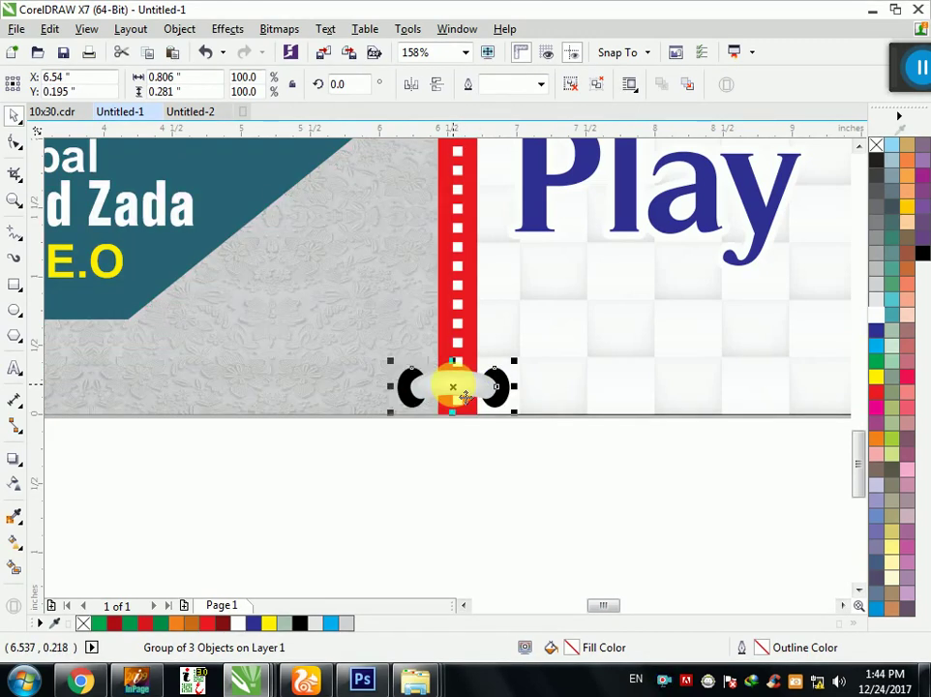
shift+click(452, 332)
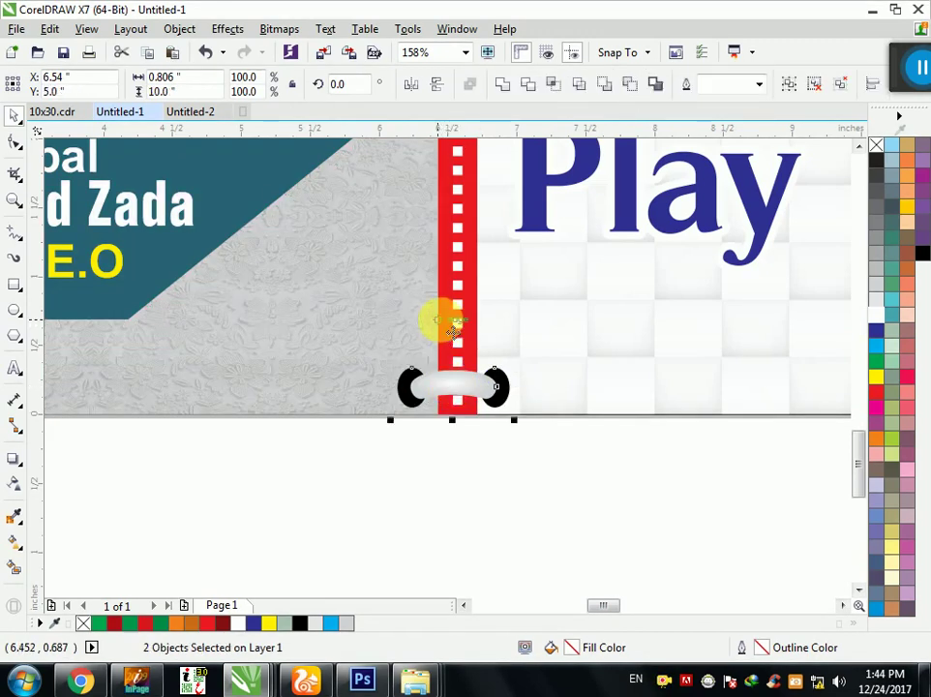
shift+click(446, 324)
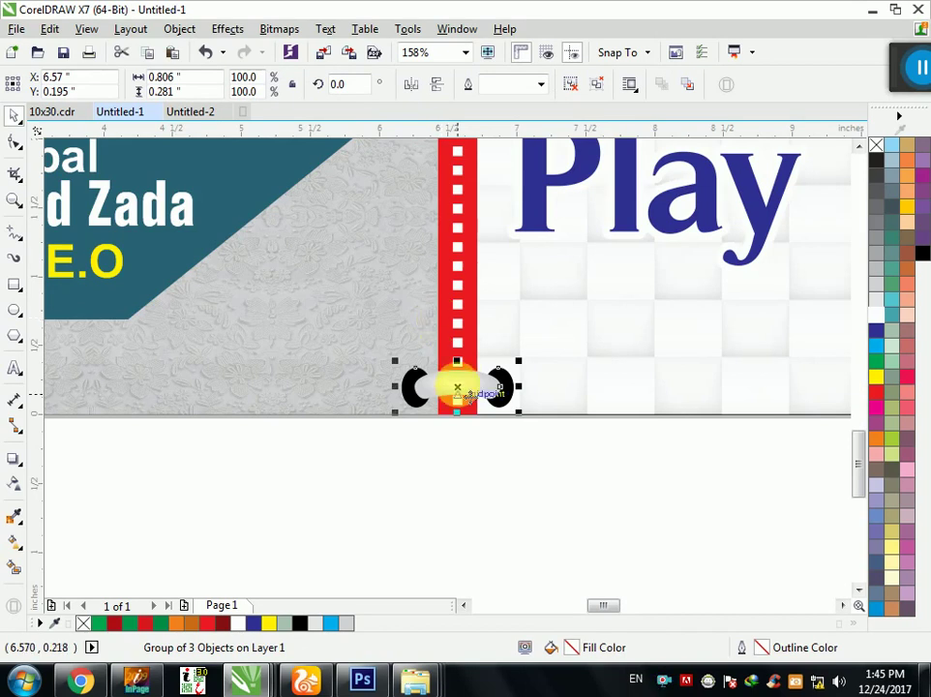
Step: Duplicate the ring group upward, repeat with Ctrl+D, and select all rings along the strip
drag(469, 397, 469, 309)
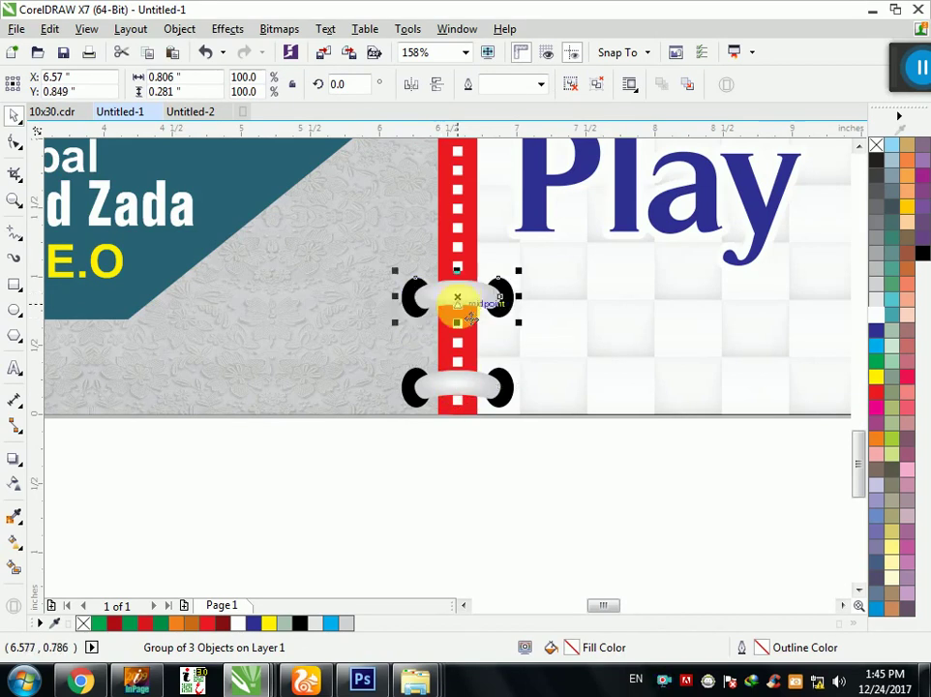
key(ctrl+d)
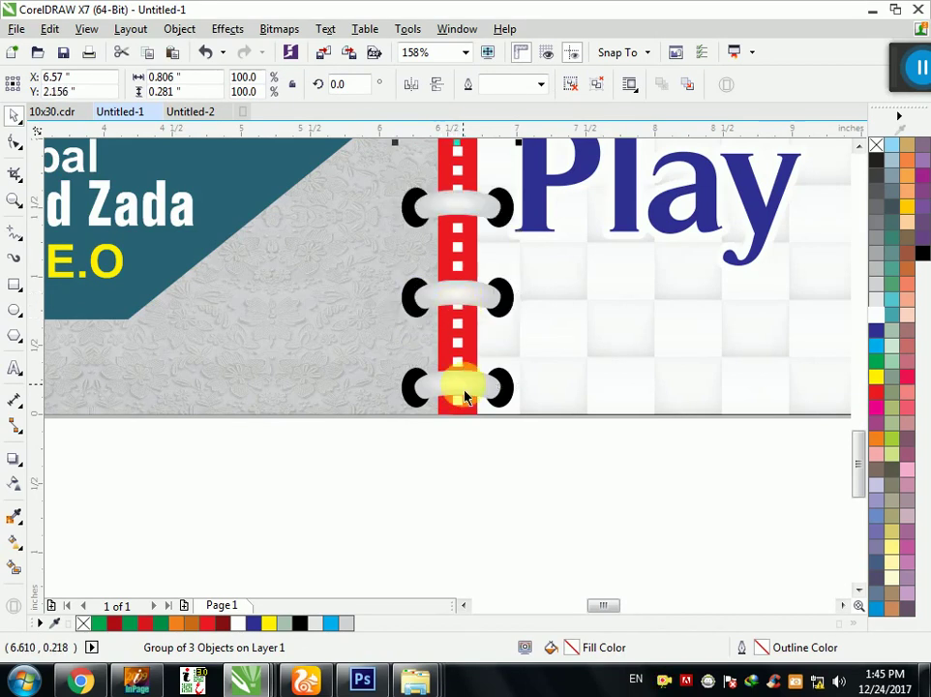
key(F4)
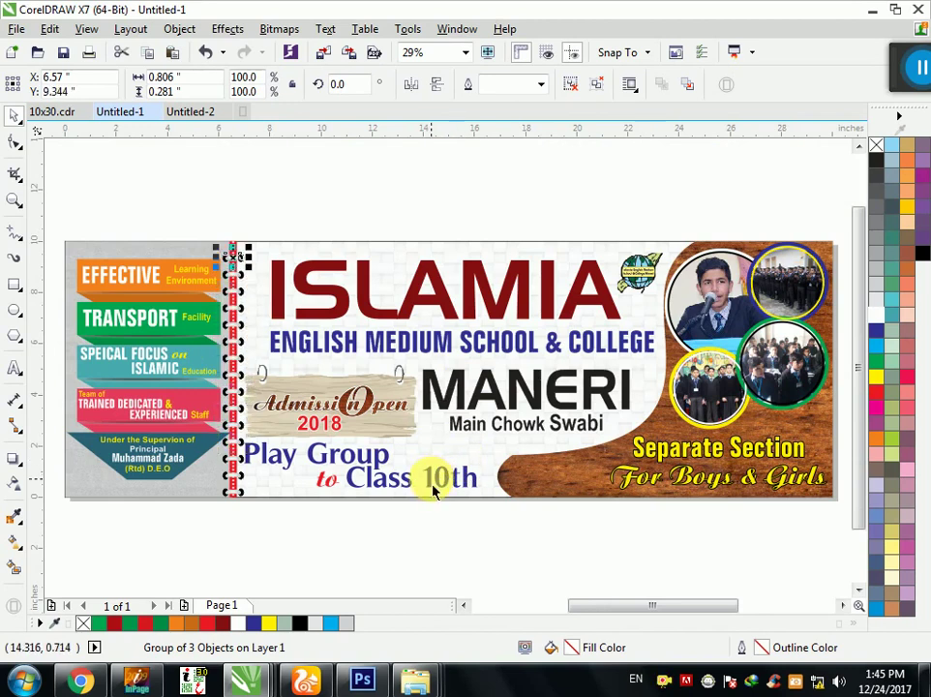
mouse_move(256, 224)
mouse_down()
mouse_move(207, 524)
mouse_move(215, 532)
mouse_up()
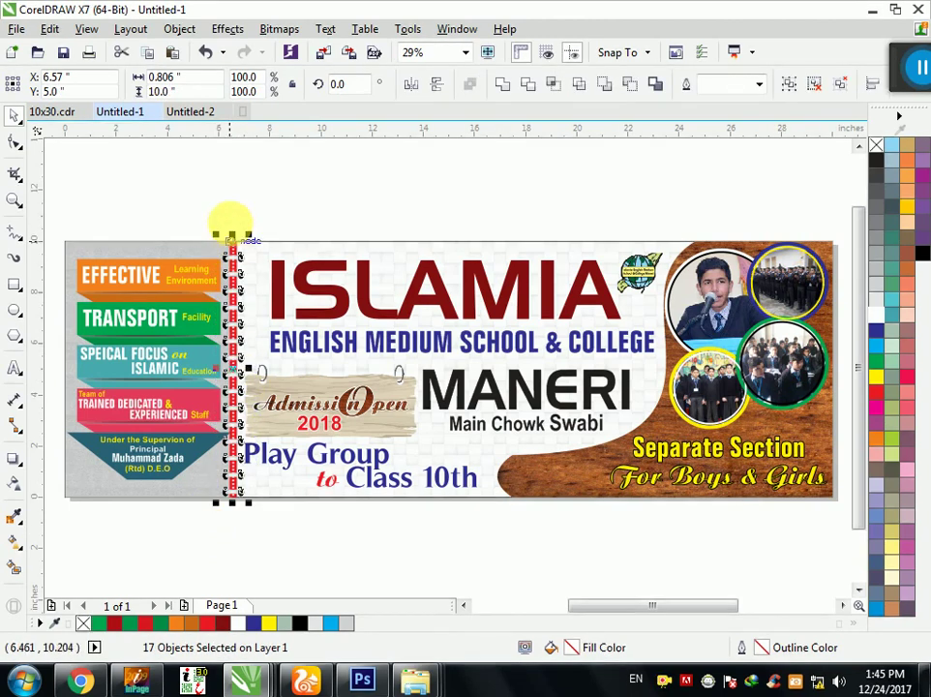
Step: Group the spiral rings and move them up to the banner's top edge
scroll(230, 223, up, 2)
scroll(243, 245, up, 2)
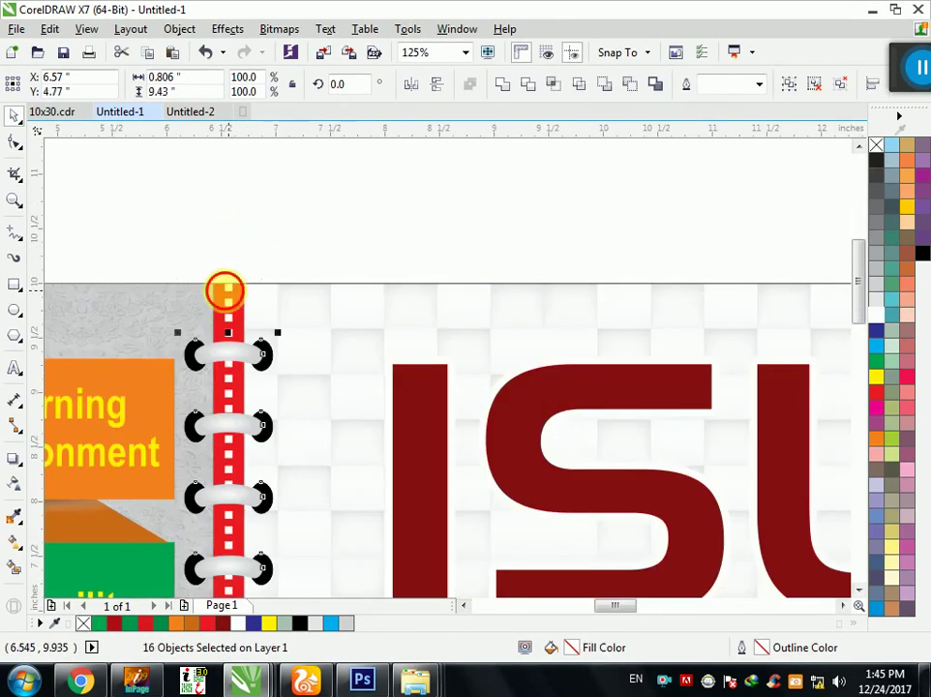
key(ctrl+f)
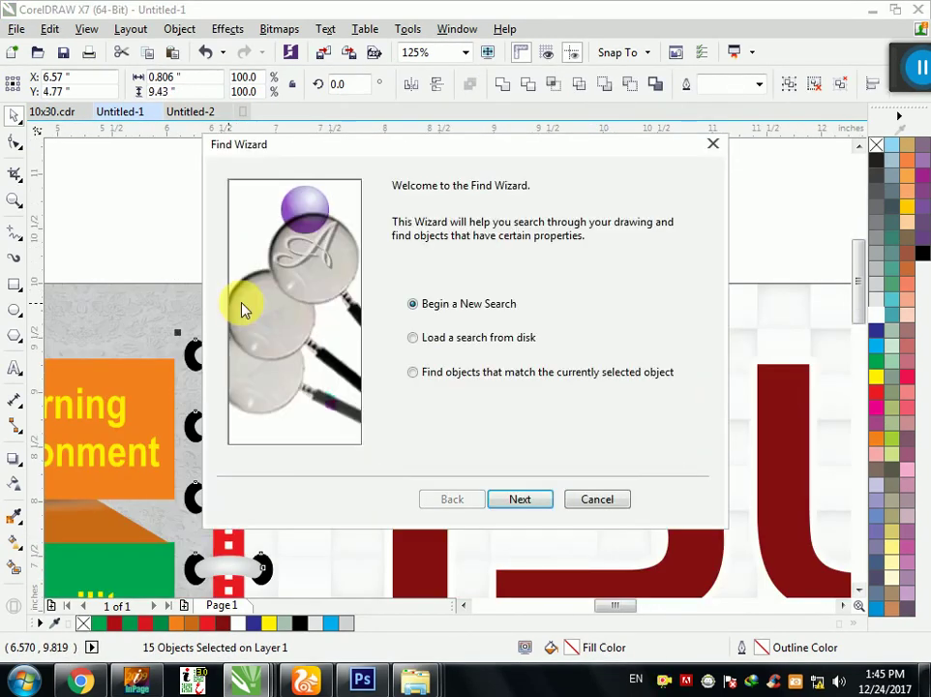
key(Escape)
key(ctrl+g)
shift+click(243, 312)
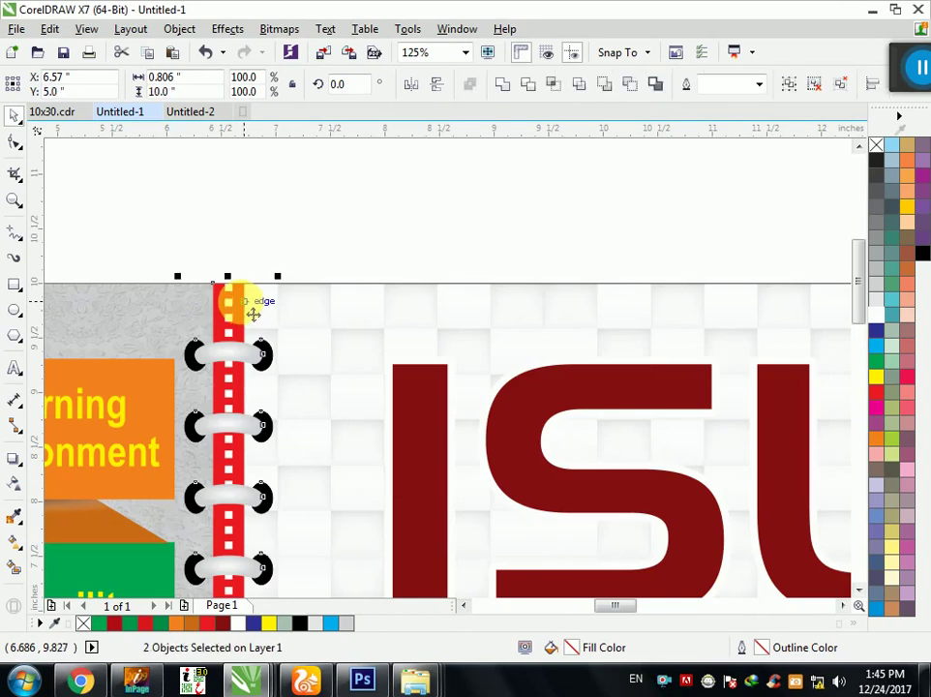
drag(243, 313, 243, 282)
click(245, 245)
Step: Narrow the teal principal panel to 6.0 inches from its right side and fit the banner in view
scroll(277, 442, down, 1)
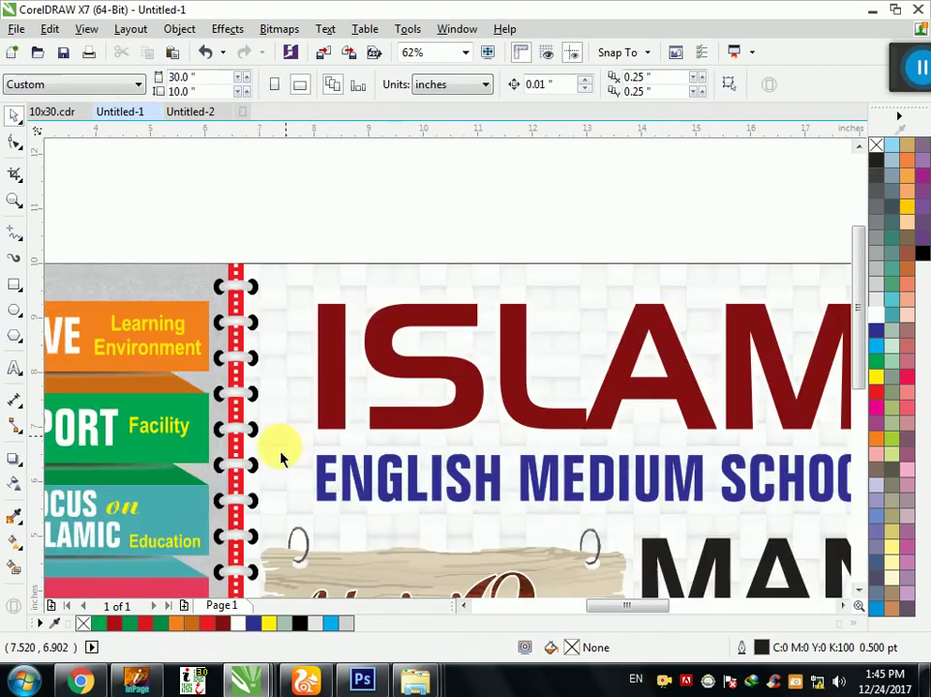
scroll(266, 562, down, 1)
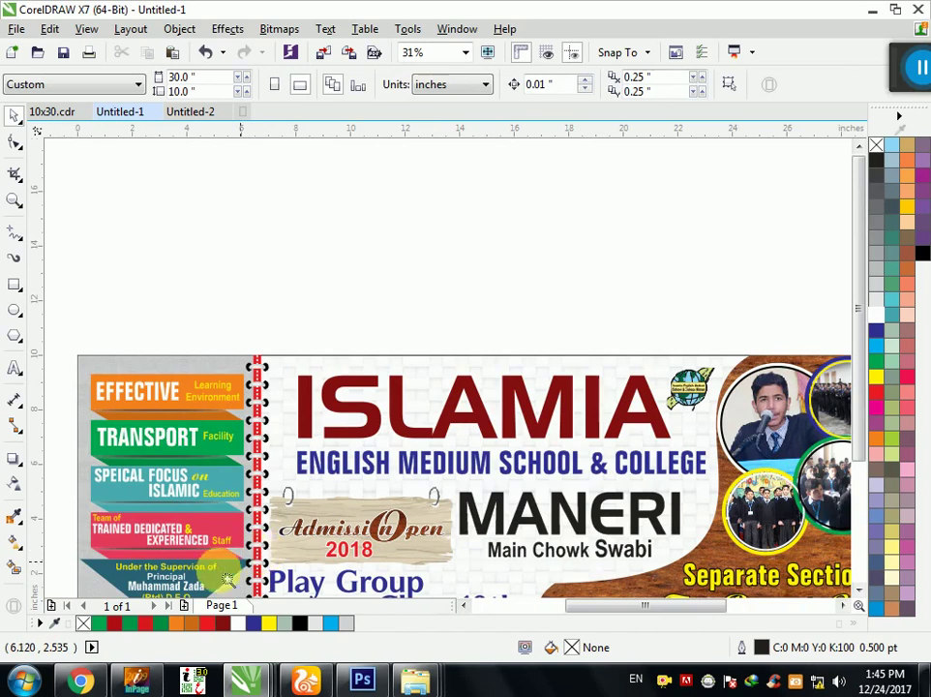
scroll(338, 489, up, 2)
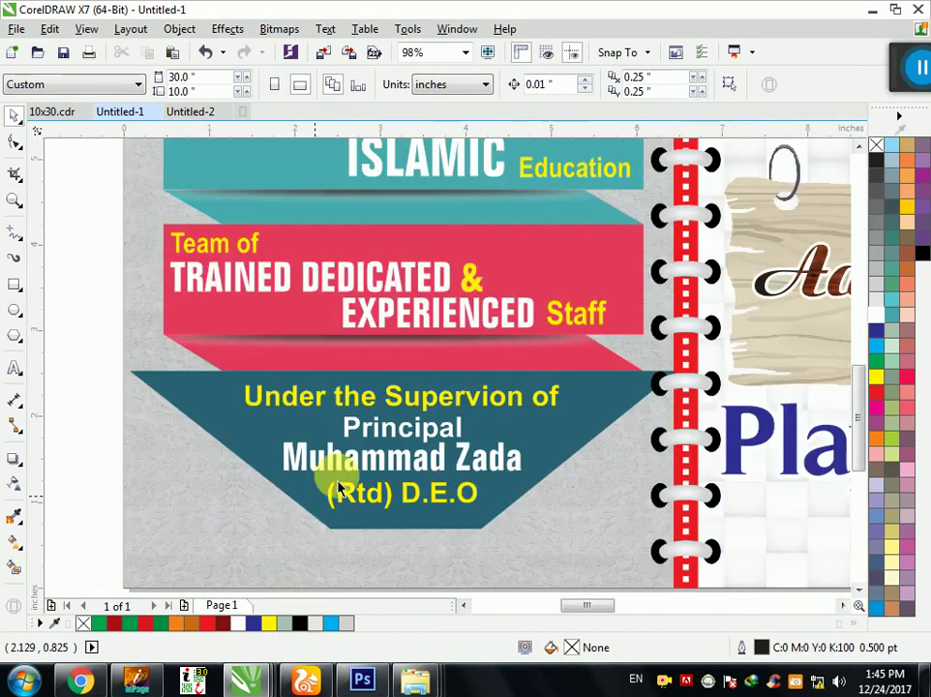
double_click(598, 407)
click(14, 114)
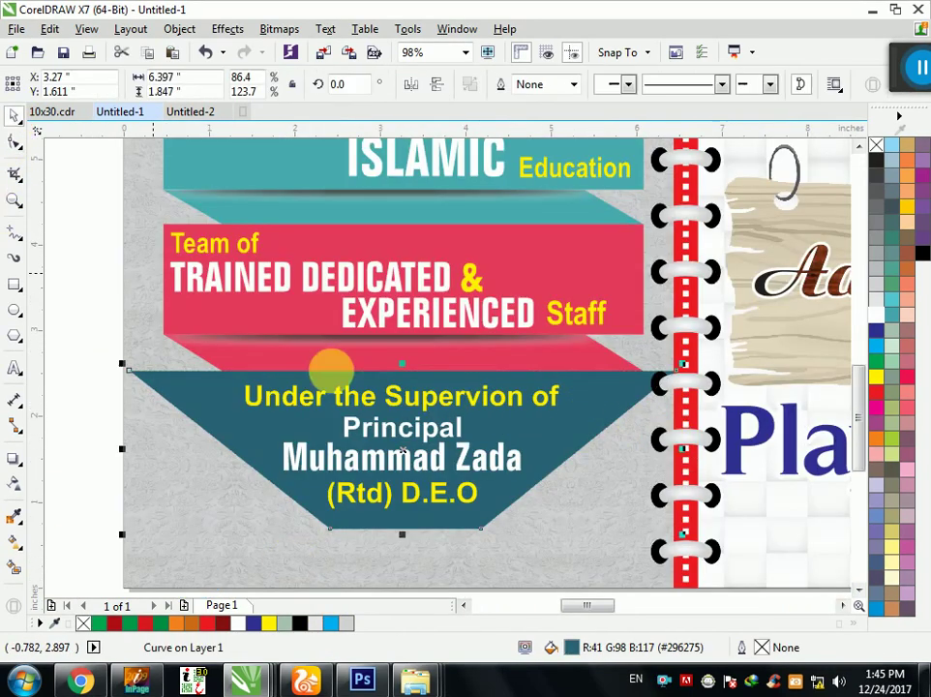
drag(689, 463, 661, 453)
scroll(545, 437, down, 3)
click(559, 554)
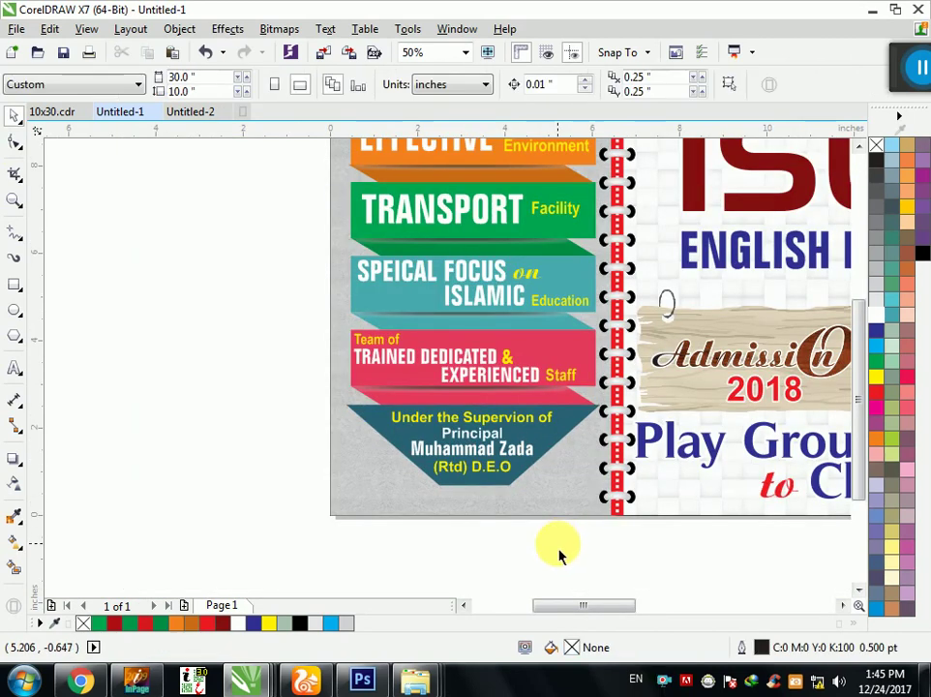
key(F4)
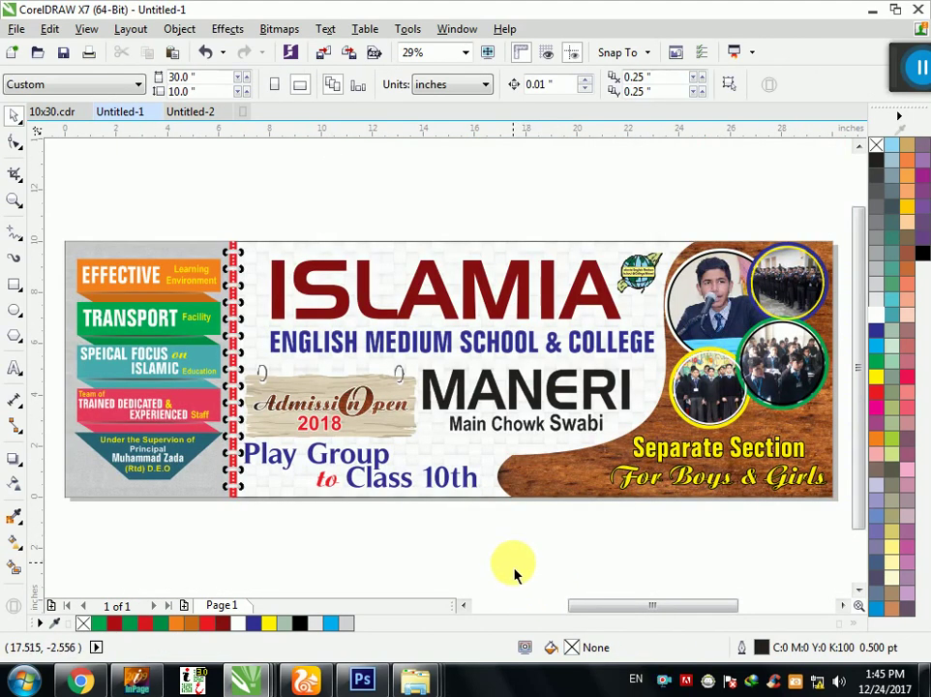
drag(243, 207, 719, 433)
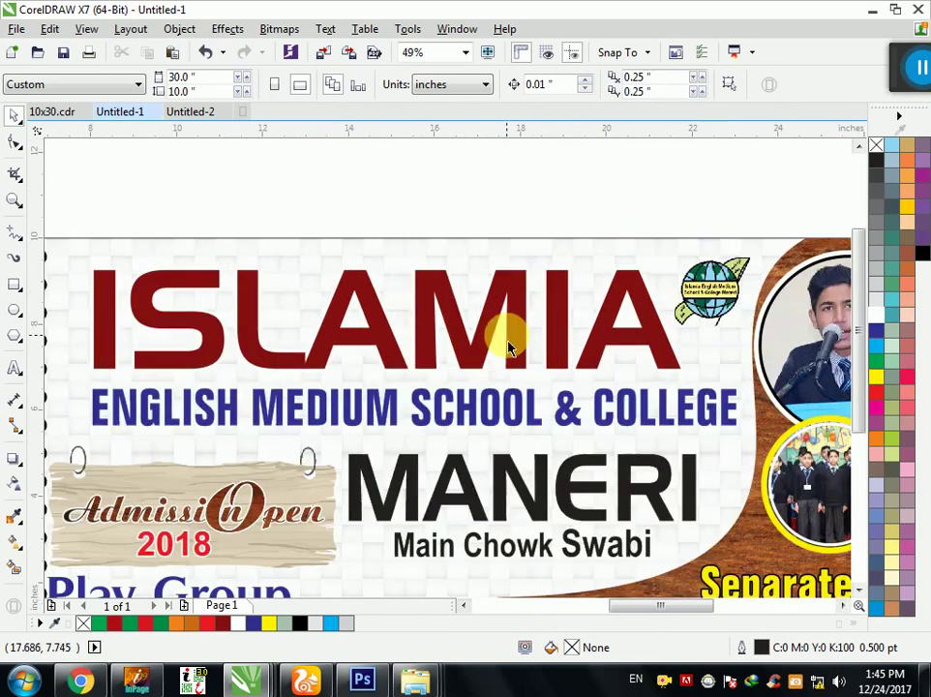
Step: Add a drop shadow to the ISLAMIA headline with Normal blending
click(513, 344)
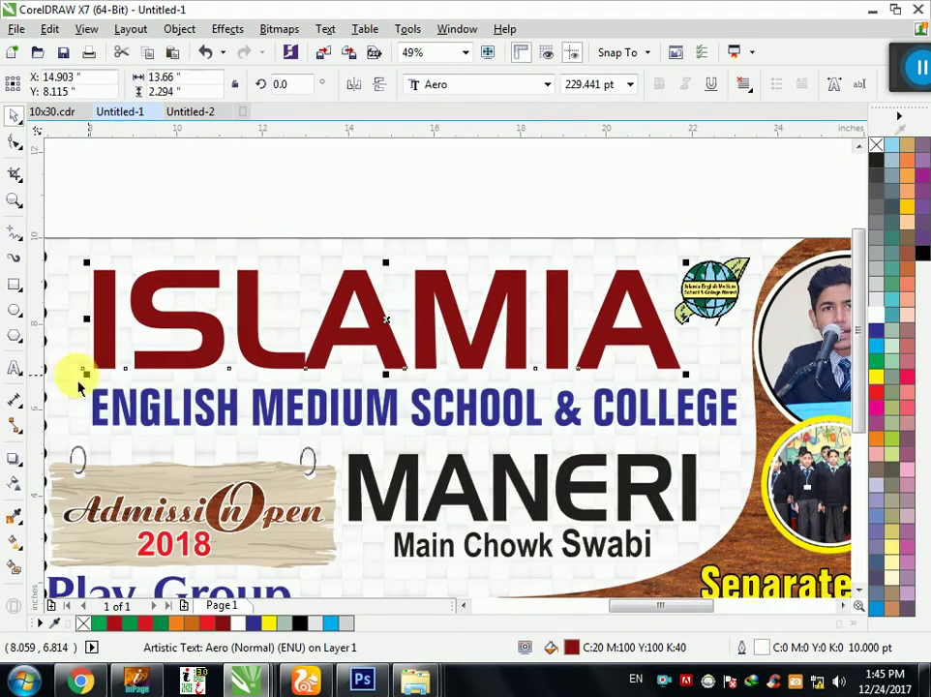
click(14, 459)
mouse_move(386, 319)
mouse_down()
mouse_move(468, 401)
mouse_move(478, 372)
mouse_up()
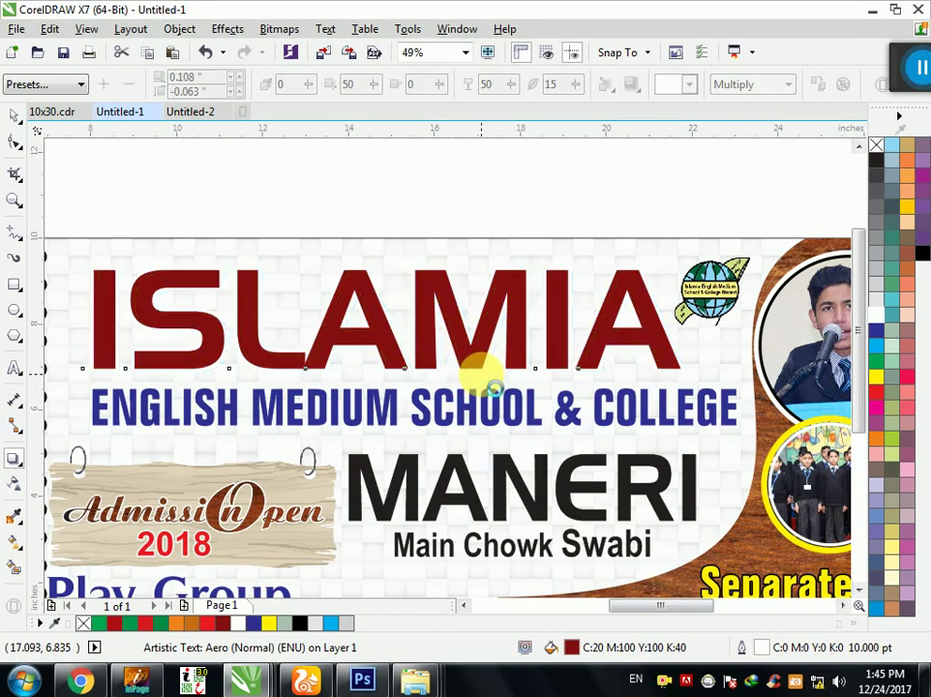
click(732, 85)
Step: Set the shadow colour to rich black C100 M100 Y100 K100
click(691, 85)
click(708, 211)
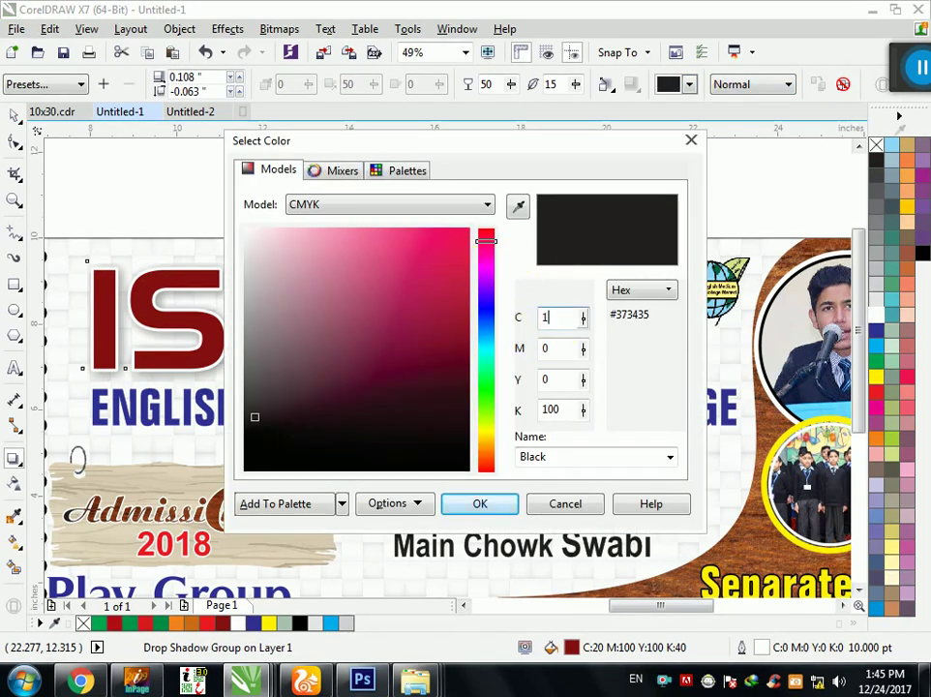
text(00)
key(Tab)
text(100)
key(Tab)
text(1)
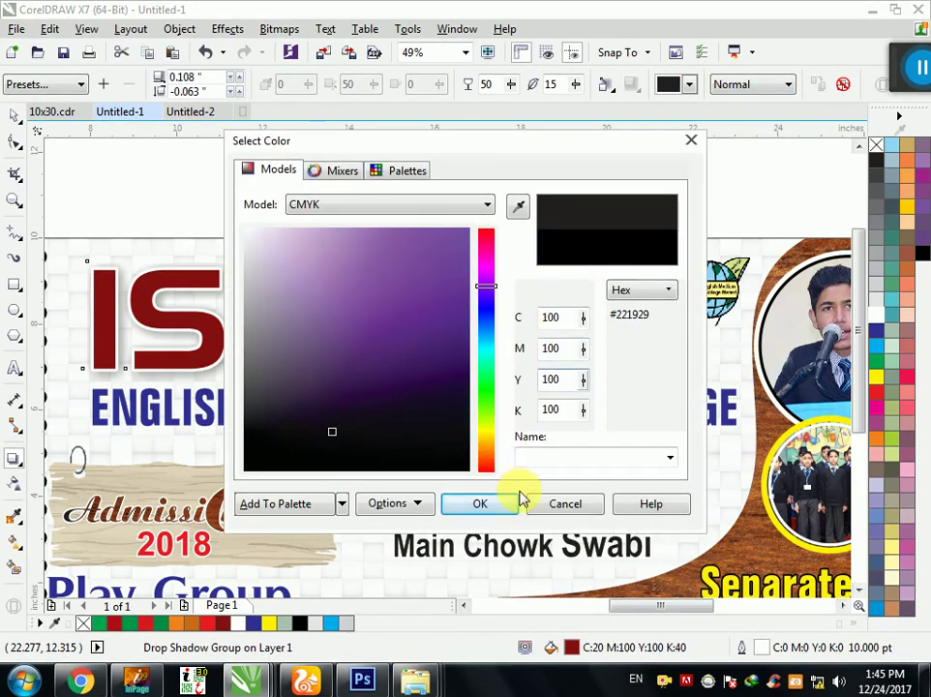
click(515, 501)
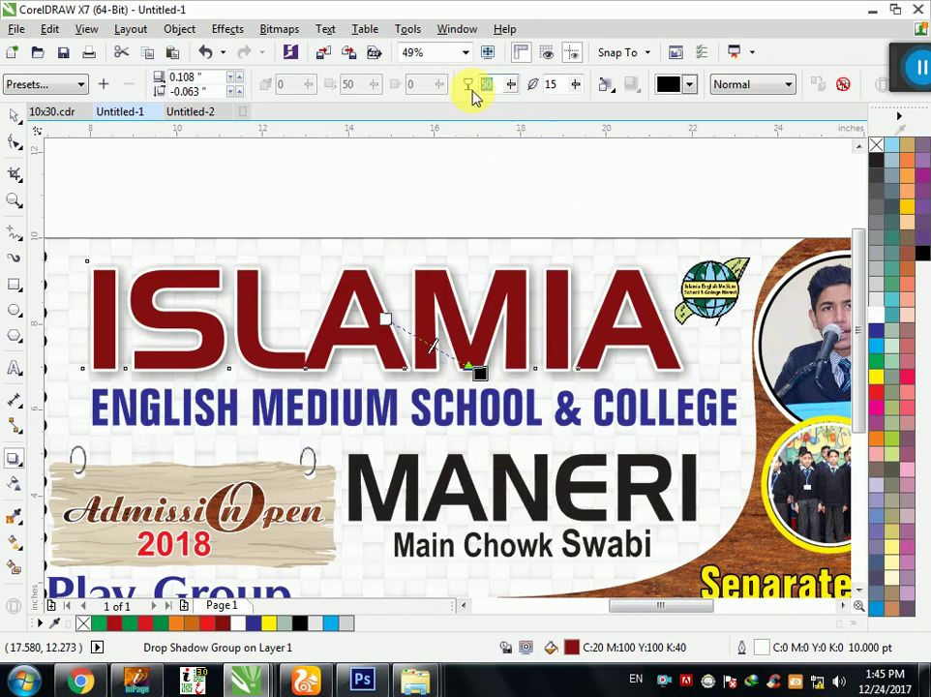
Step: Lower the ISLAMIA shadow's opacity to about 56
text(0)
key(Tab)
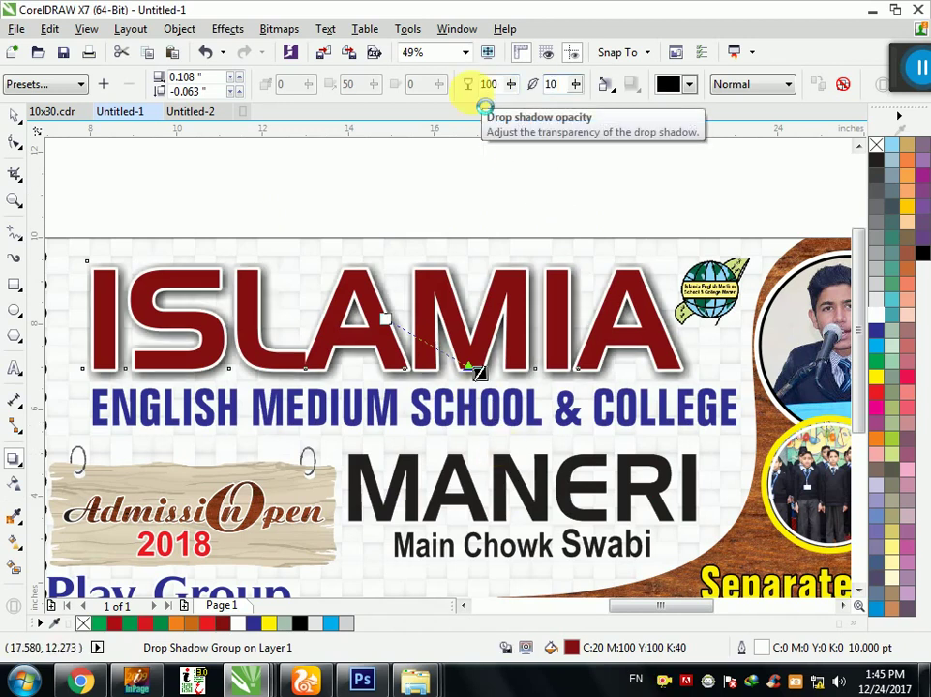
scroll(472, 378, up, 3)
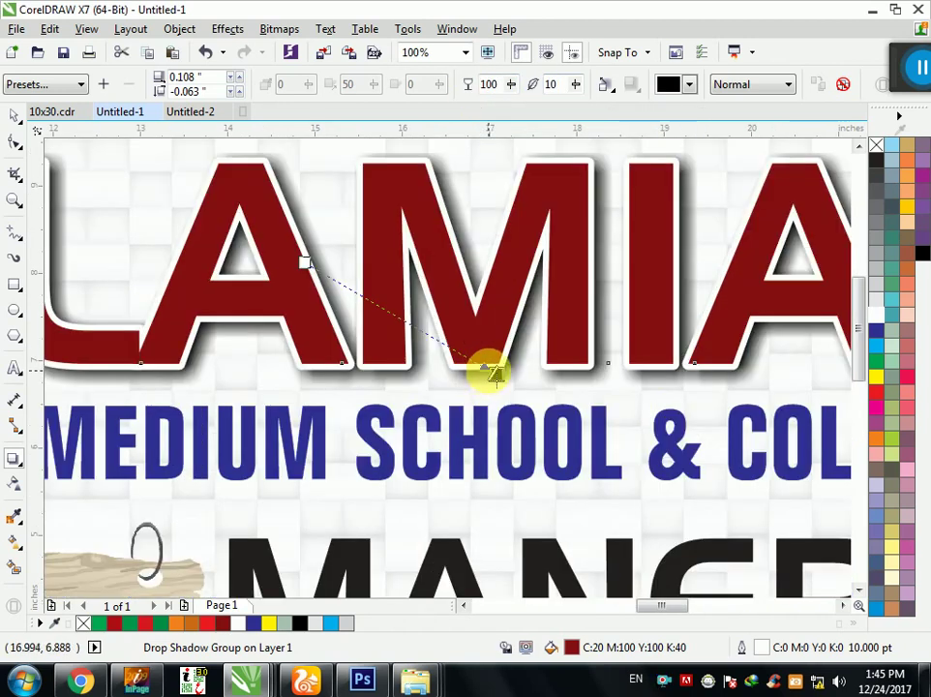
drag(493, 372, 397, 329)
scroll(503, 382, down, 2)
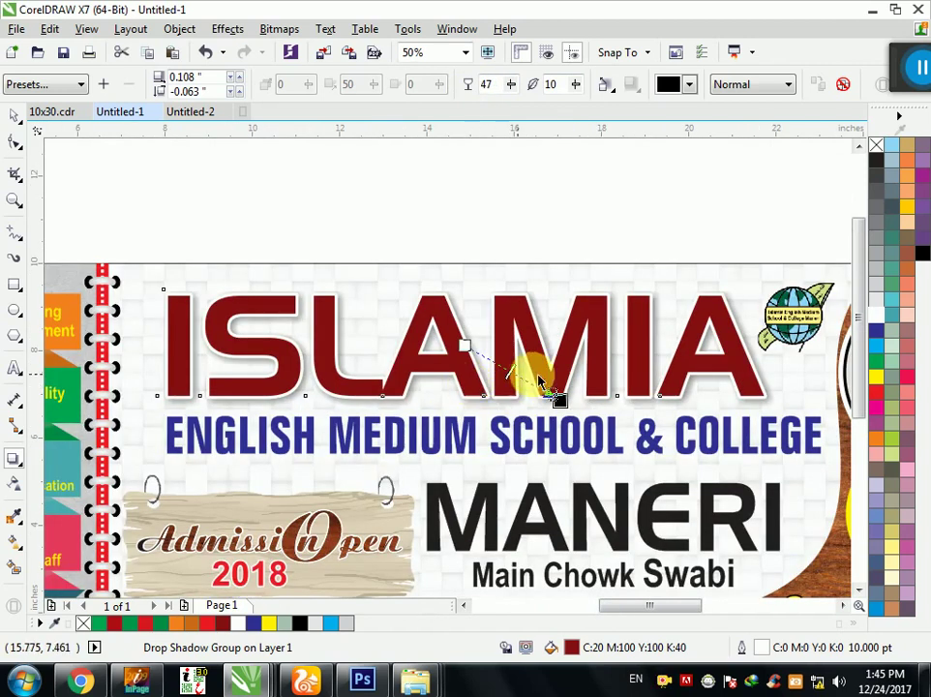
scroll(503, 382, up, 2)
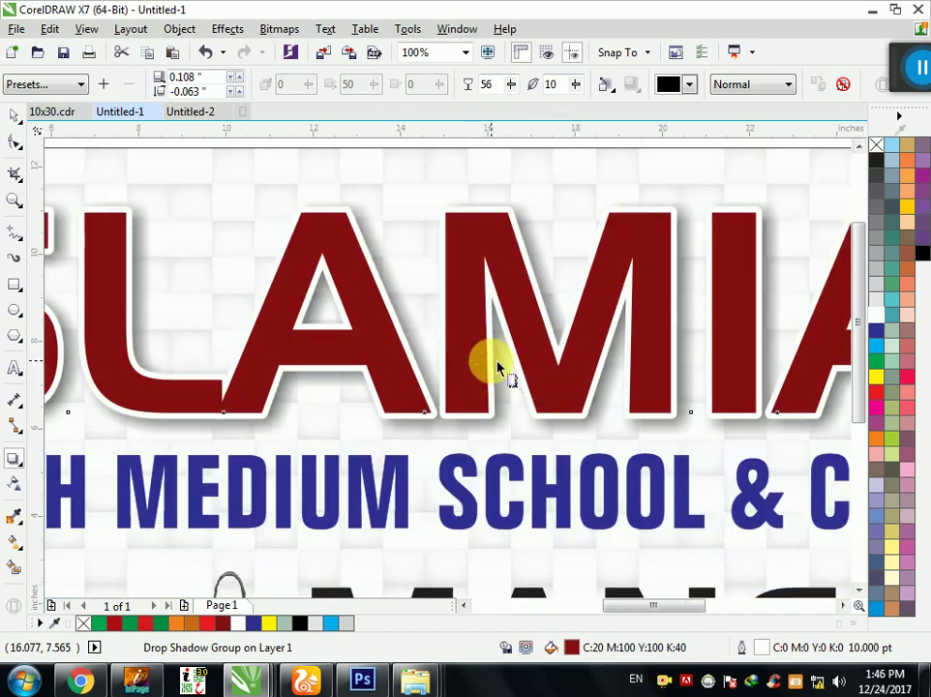
scroll(498, 365, down, 2)
click(16, 117)
Step: Give the SCHOOL & COLLEGE subtitle a white 6 pt round-cornered outline behind the fill
click(291, 218)
click(482, 433)
scroll(816, 447, up, 2)
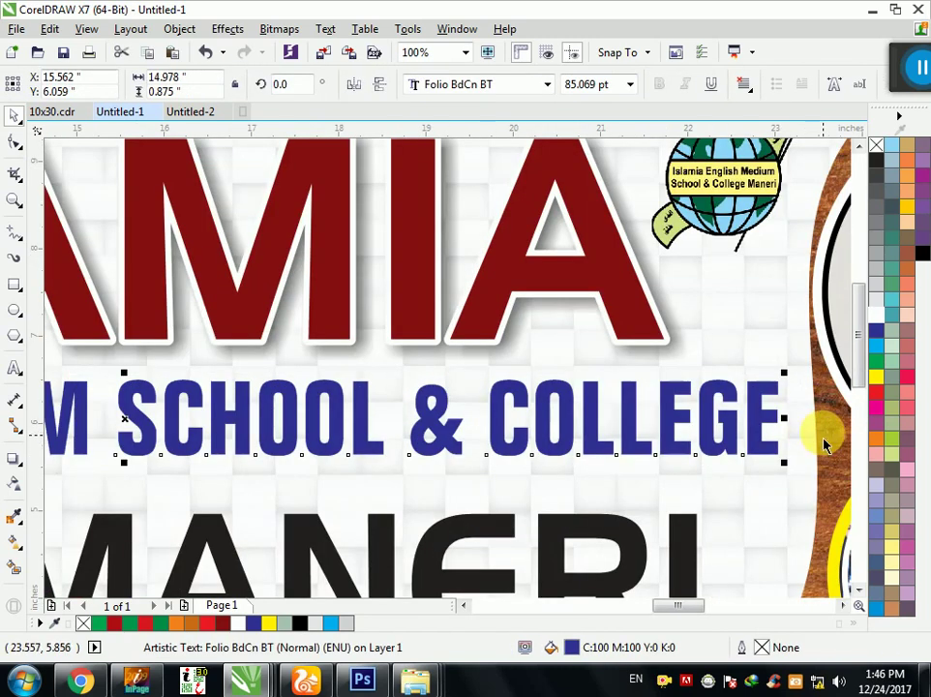
right_click(874, 320)
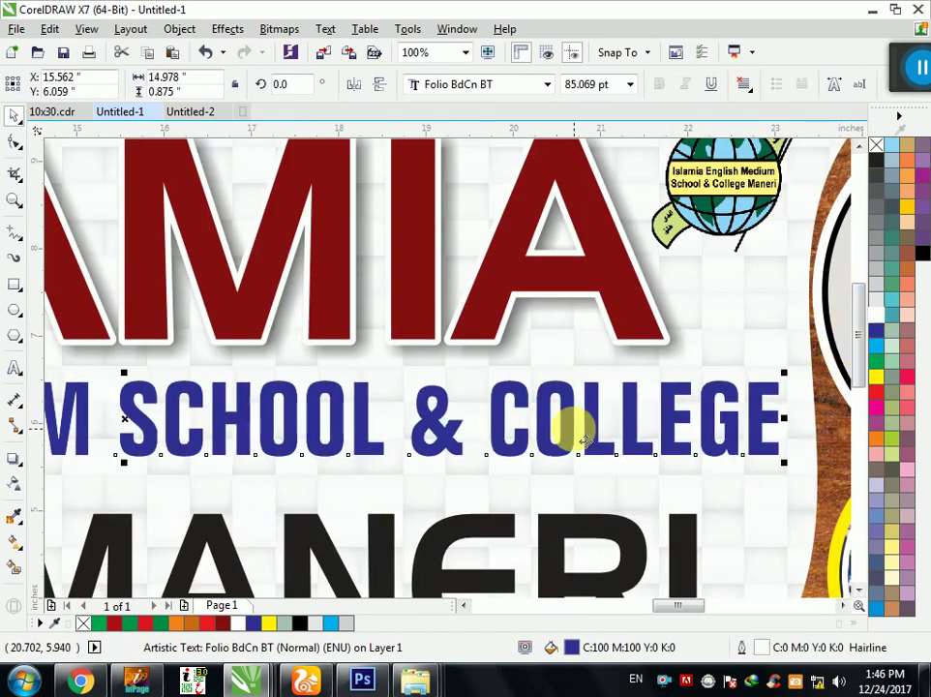
key(F12)
text(6)
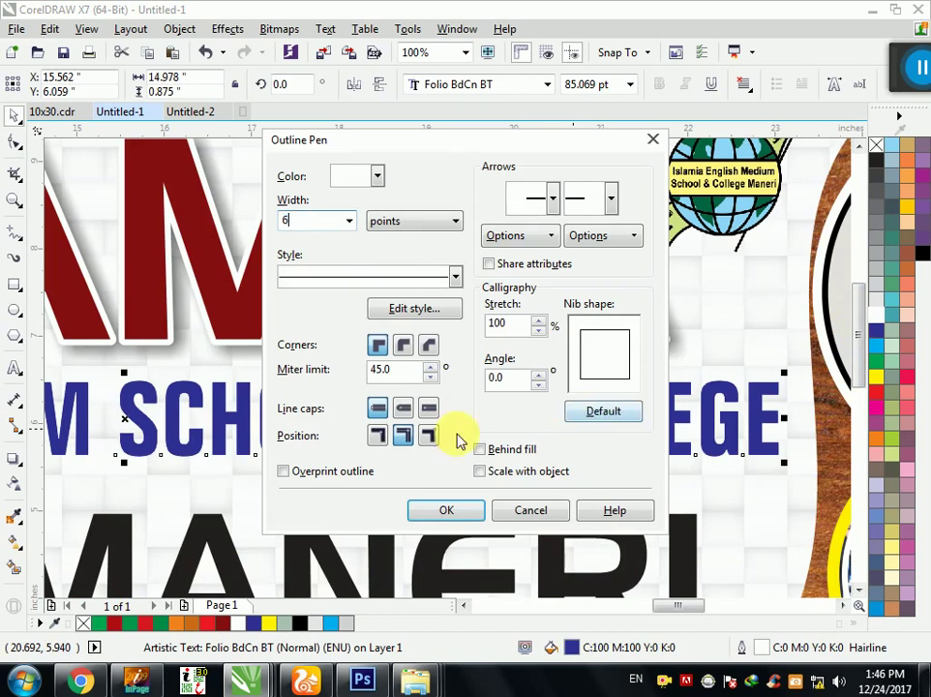
click(402, 345)
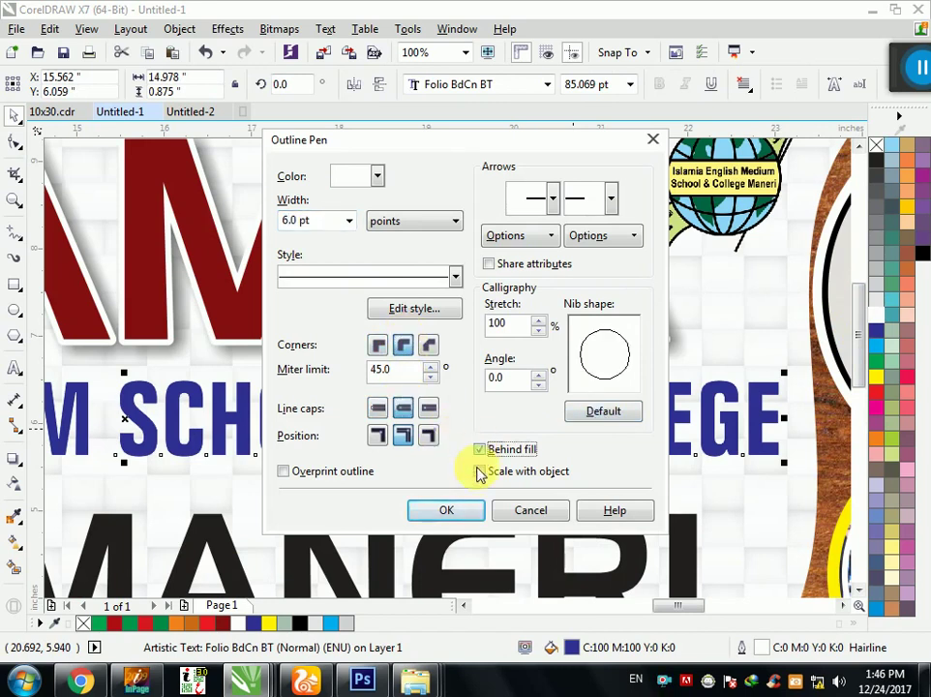
click(446, 510)
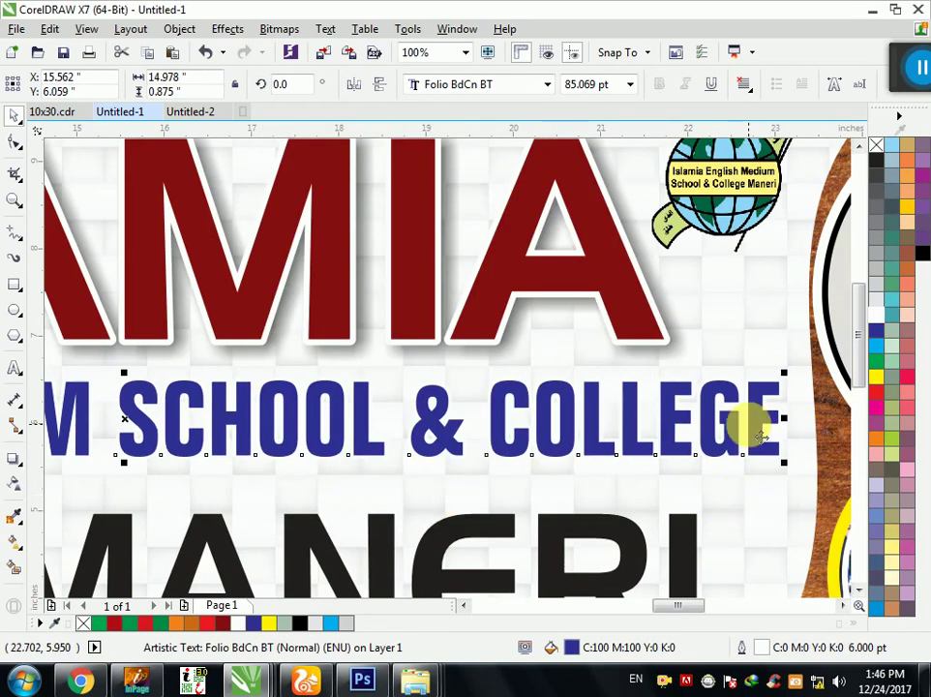
Step: Undo back to the blue text and nudge it up-left to reveal the black copy
scroll(804, 466, up, 1)
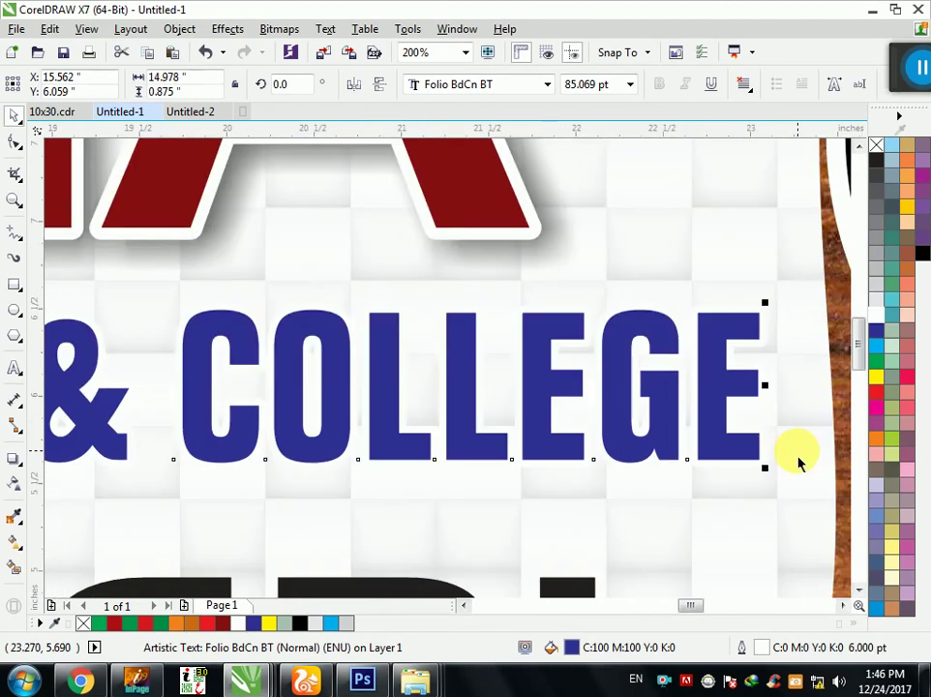
right_click(737, 456)
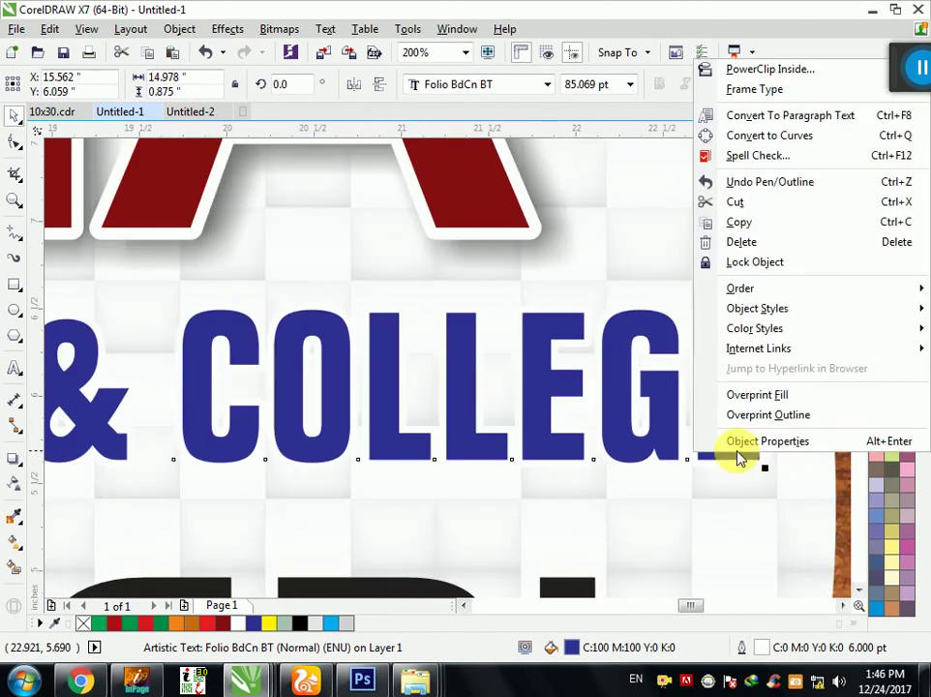
click(735, 220)
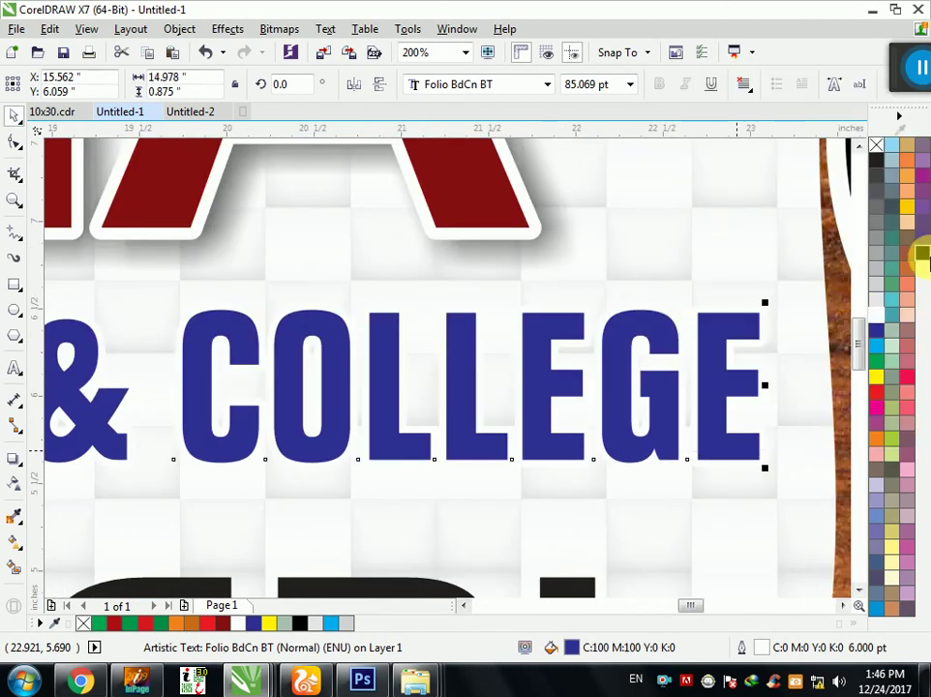
click(921, 251)
right_click(920, 251)
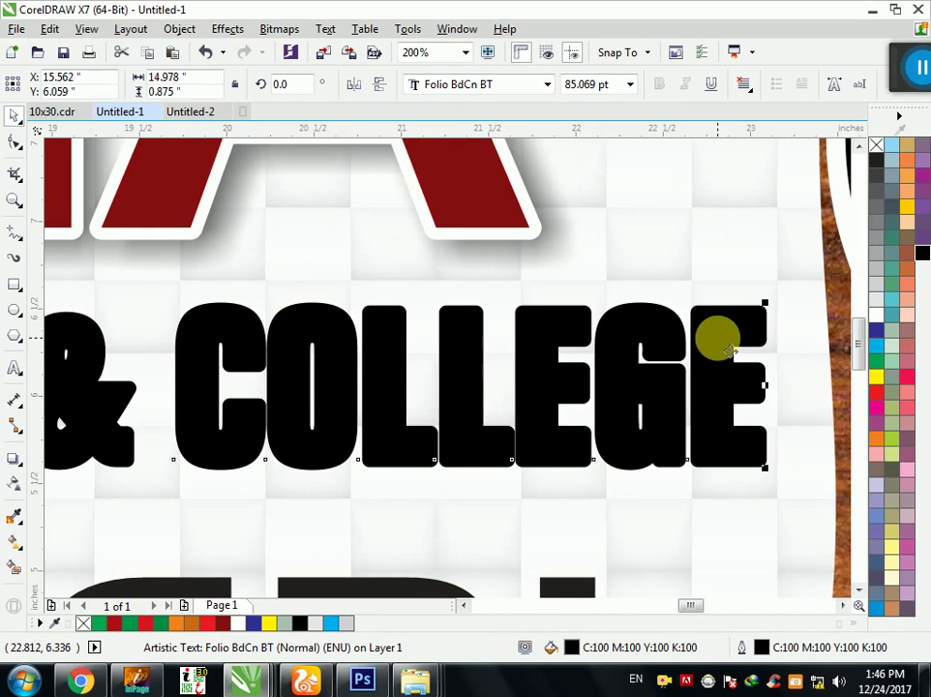
key(ctrl+z)
key(ctrl+z)
key(Up)
key(Up)
key(Up)
key(Left)
key(Left)
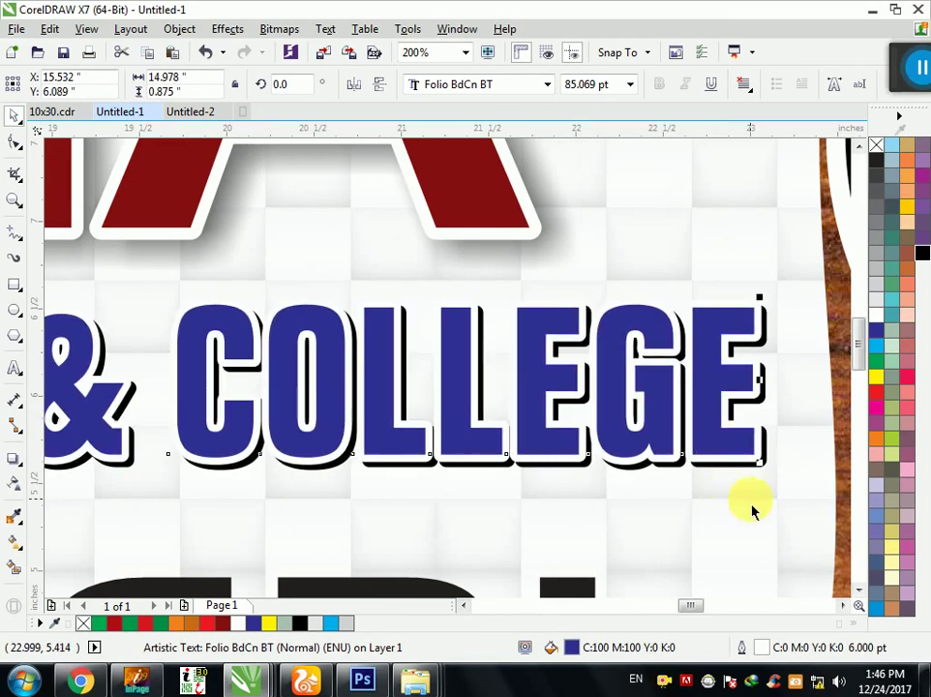
Step: Select the black shadow copy and bring up Convert To Bitmap settings
click(744, 475)
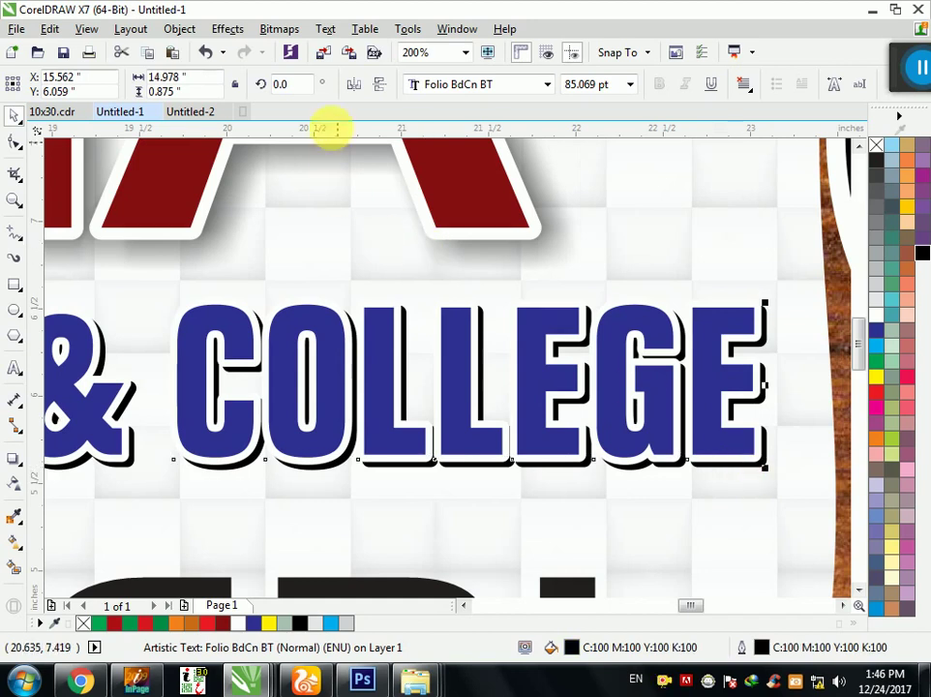
click(277, 29)
click(295, 49)
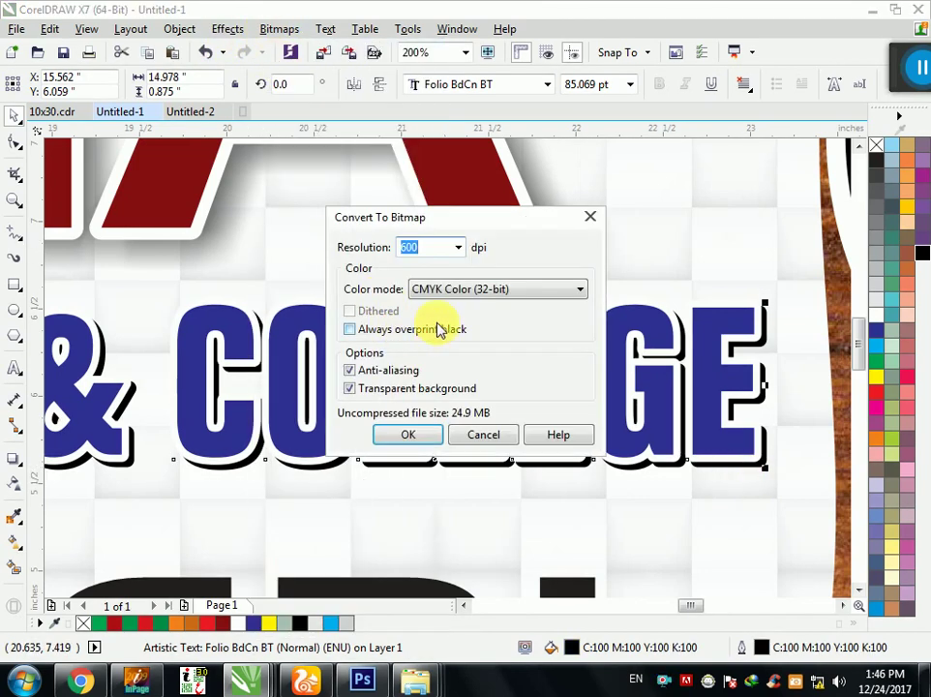
Step: Convert the black copy to a bitmap and apply a 10-pixel Gaussian Blur
key(Return)
click(277, 29)
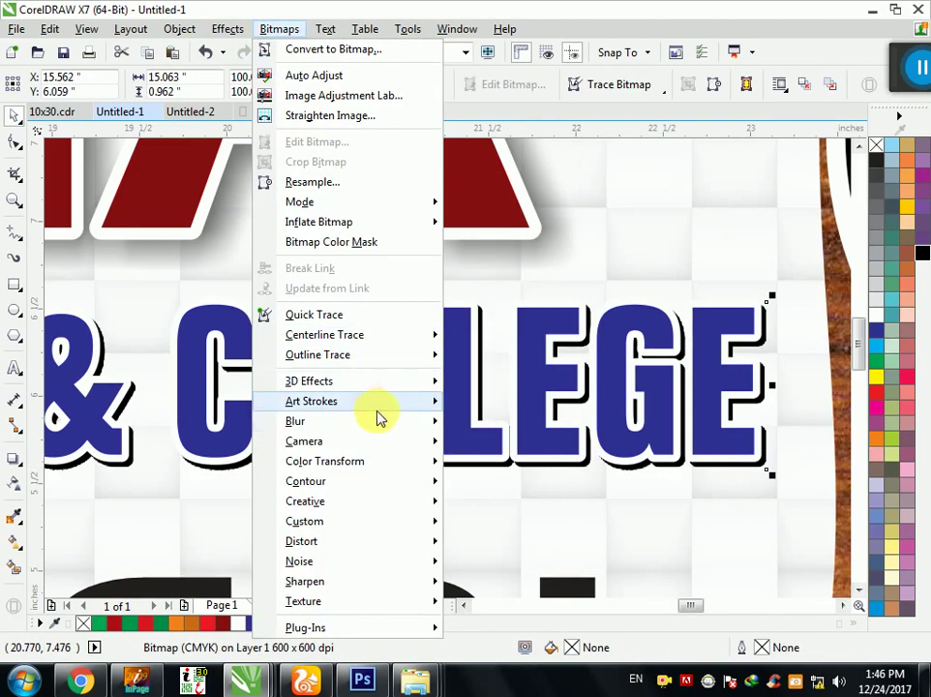
click(458, 441)
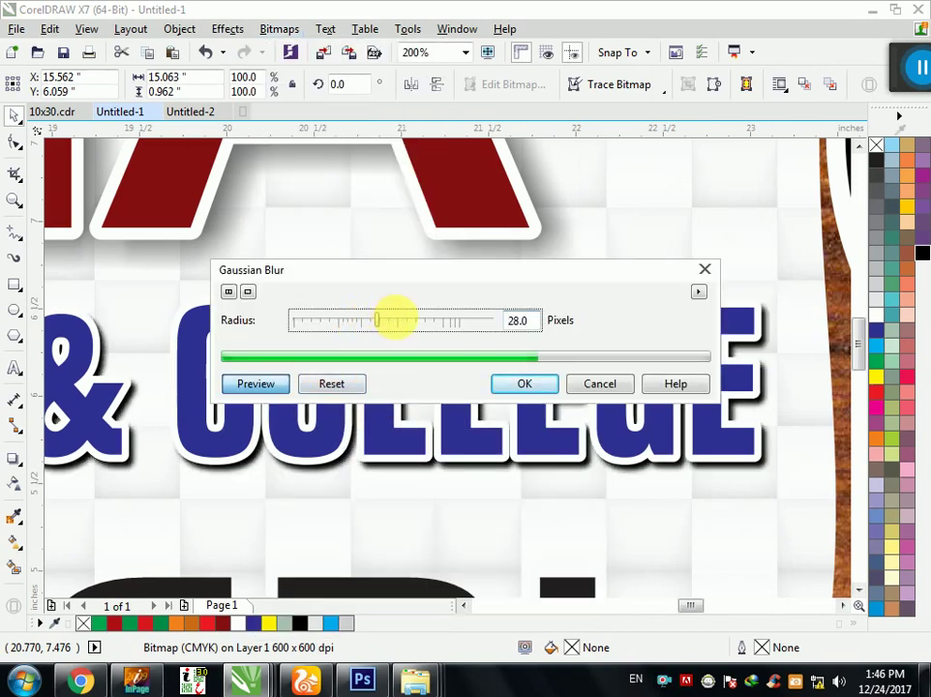
click(523, 384)
Step: Make the blurred shadow 75 transparent with the Transparency tool
click(18, 485)
drag(65, 497, 98, 504)
click(14, 115)
scroll(482, 332, down, 2)
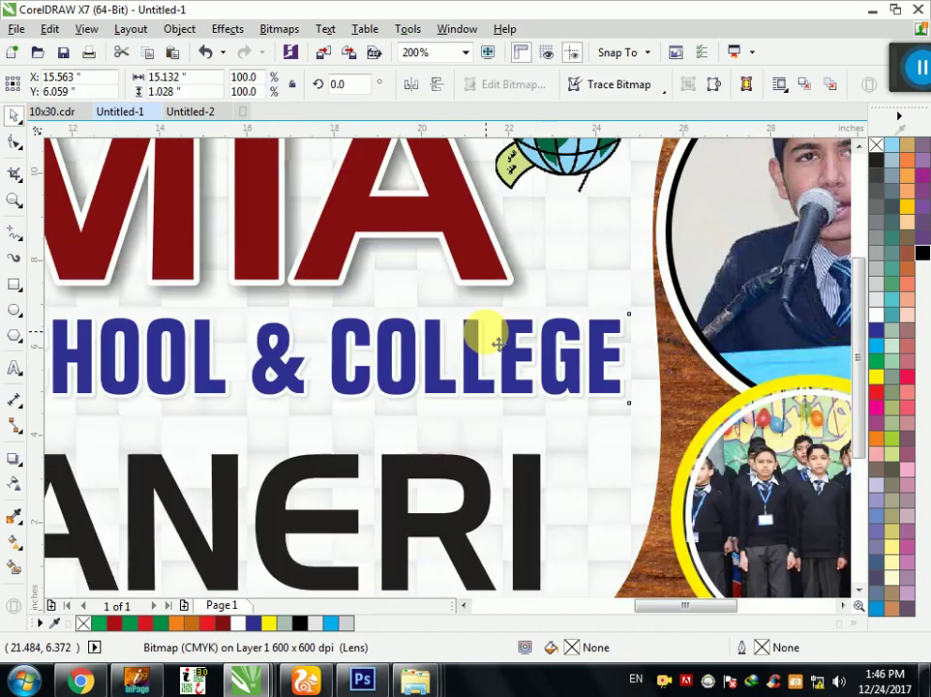
scroll(492, 338, down, 1)
click(412, 435)
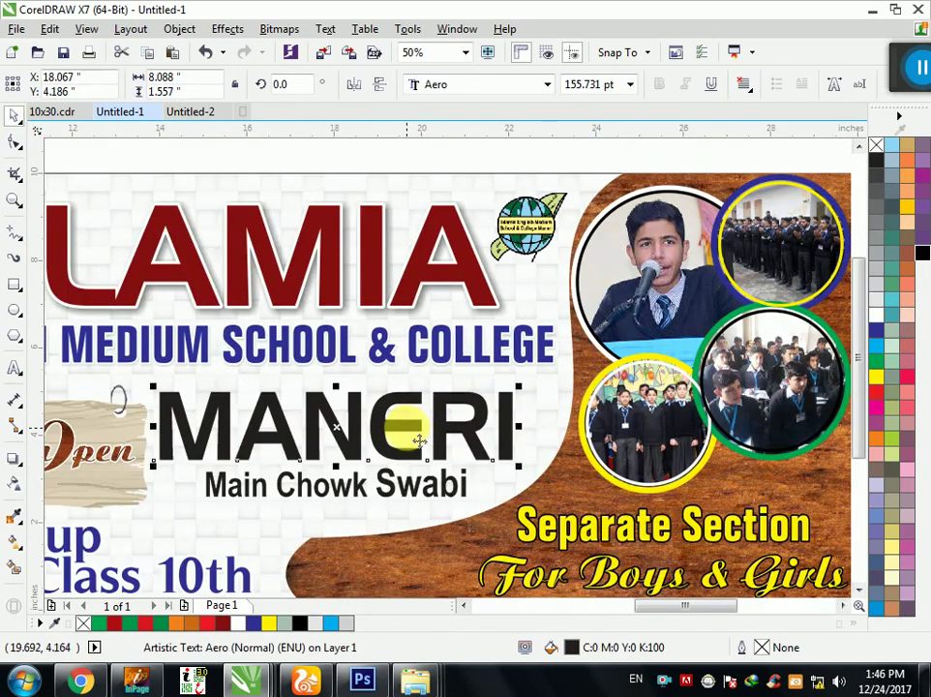
Step: Fill the MANERI and Main Chowk Swabi lines solid black
shift+click(380, 482)
click(923, 256)
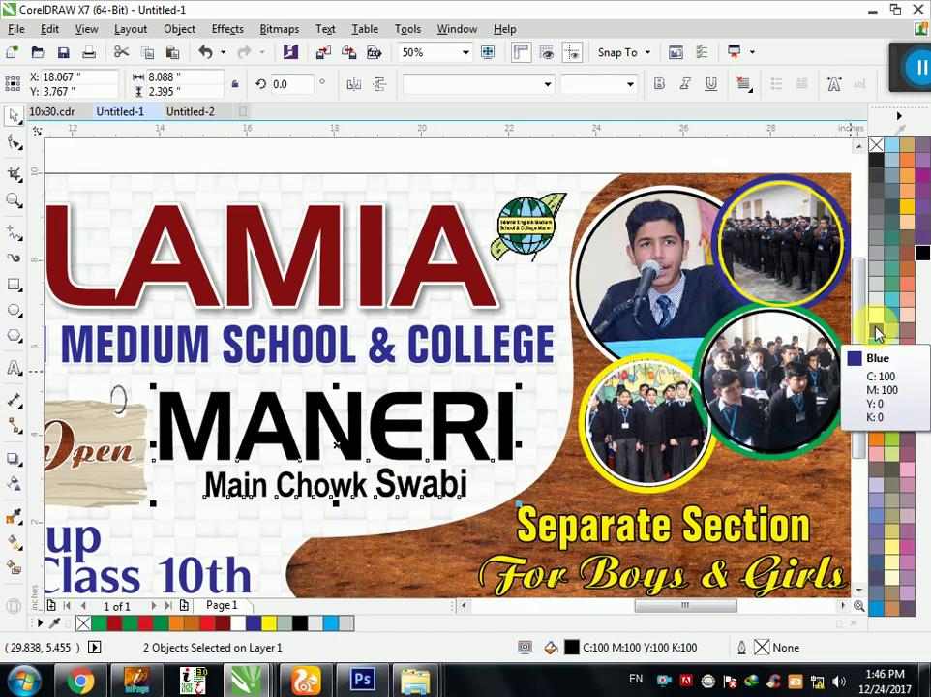
scroll(389, 477, down, 2)
click(396, 491)
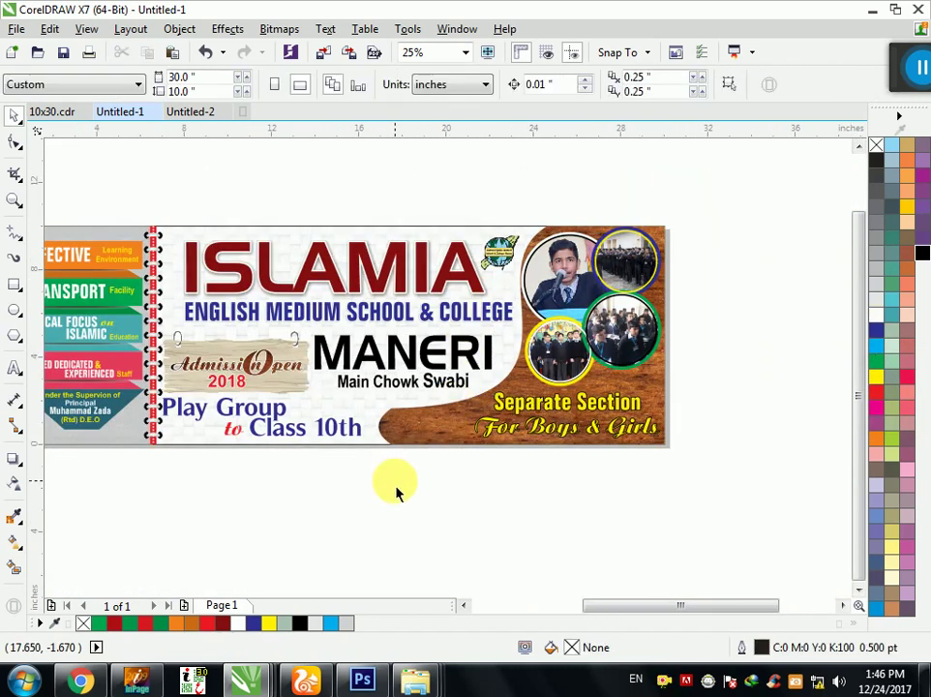
Step: Select all objects, cancel the save prompt, and minimize CorelDRAW
scroll(396, 491, up, 1)
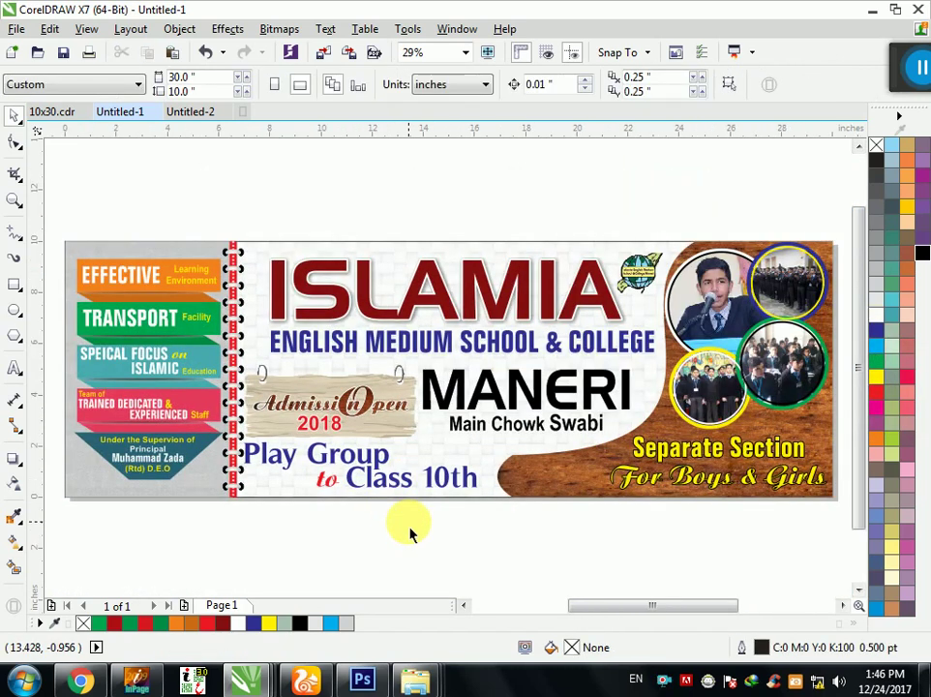
key(ctrl+a)
key(ctrl+s)
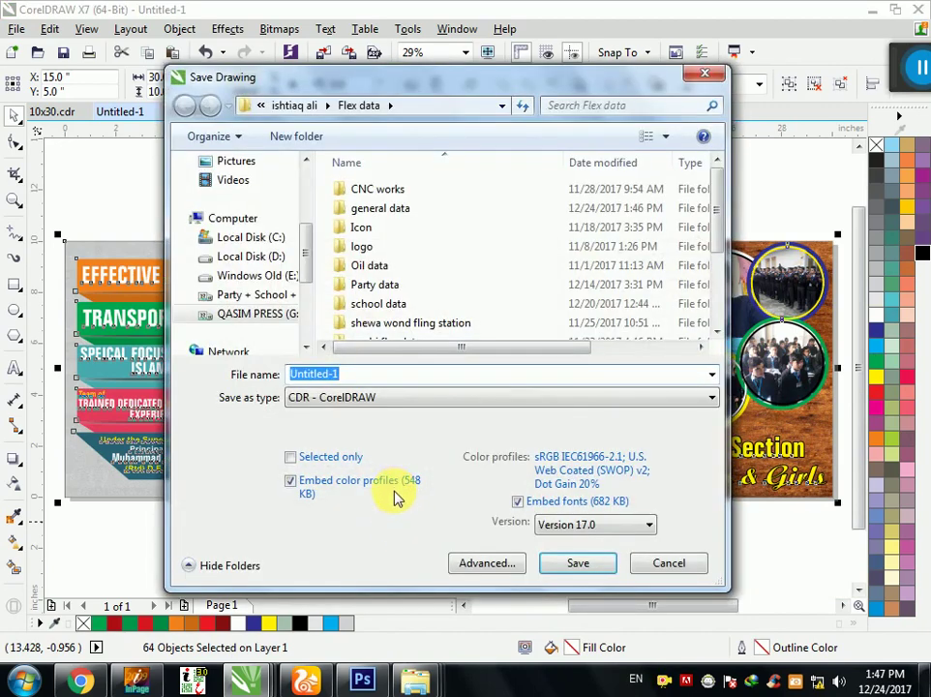
key(Escape)
key(Escape)
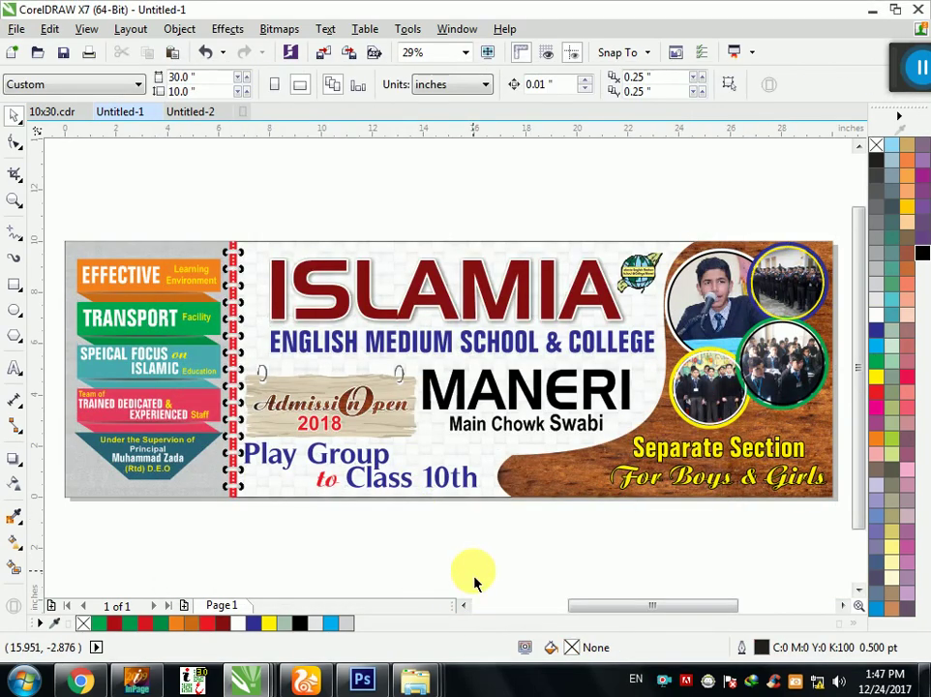
click(924, 677)
Step: Open the Flex data folder on the G: drive and drag the profile TIF toward CorelDRAW
double_click(42, 46)
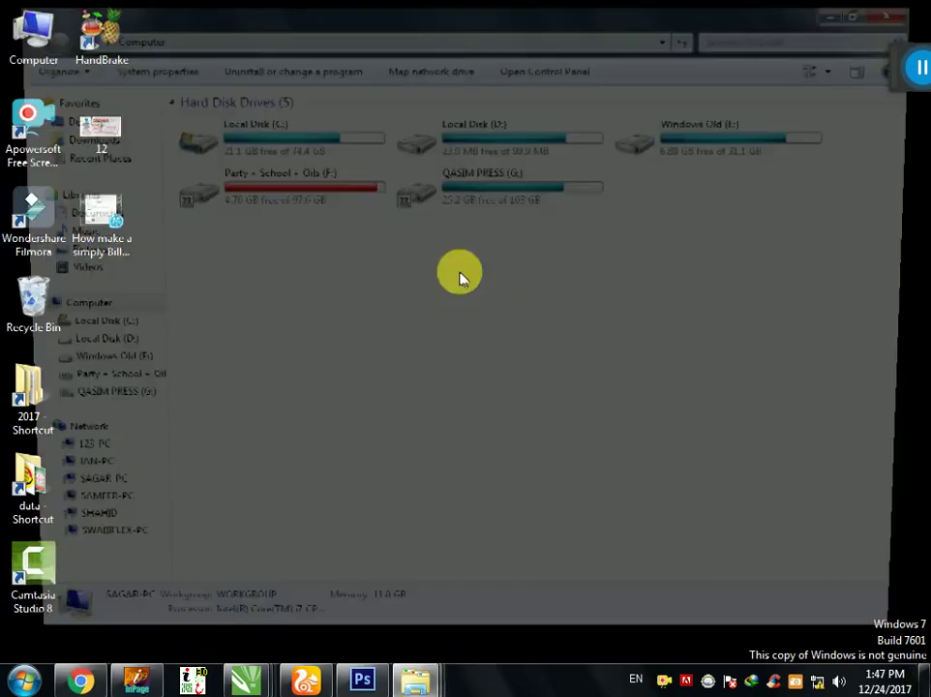
double_click(412, 192)
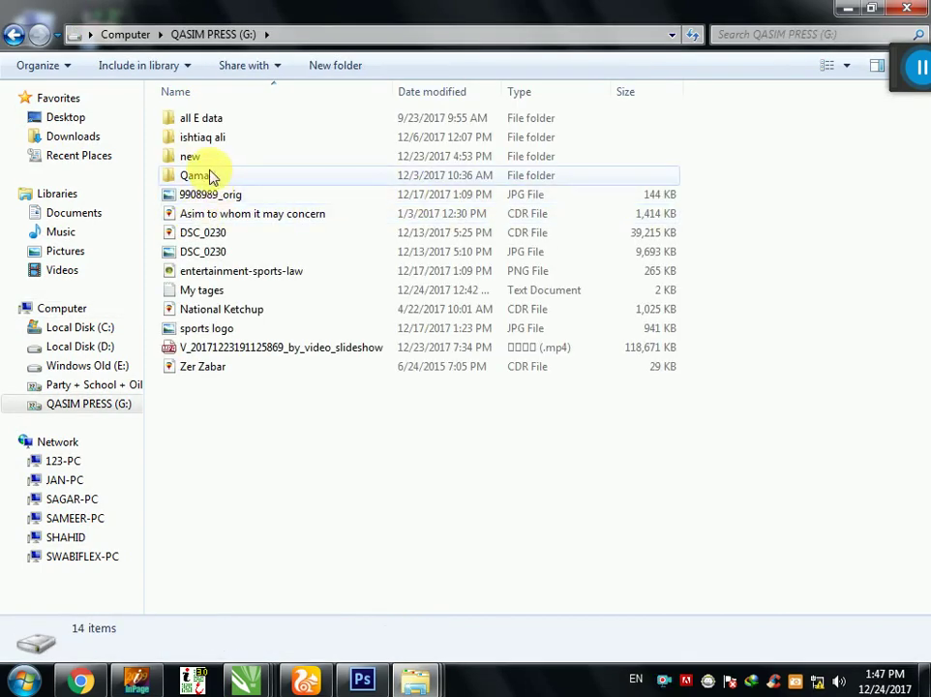
double_click(211, 141)
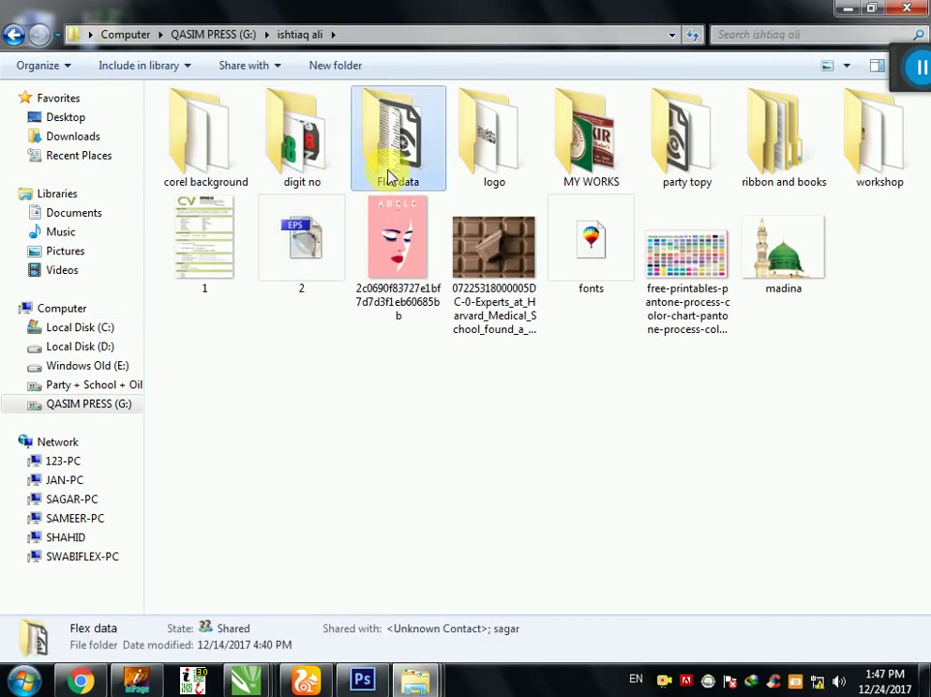
double_click(386, 169)
click(232, 447)
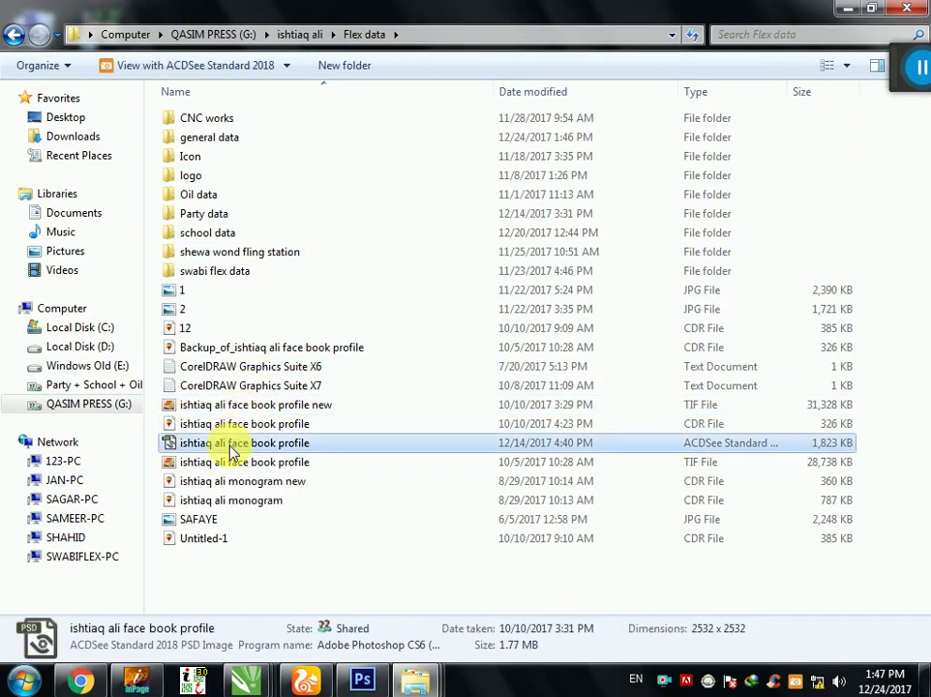
drag(220, 463, 385, 576)
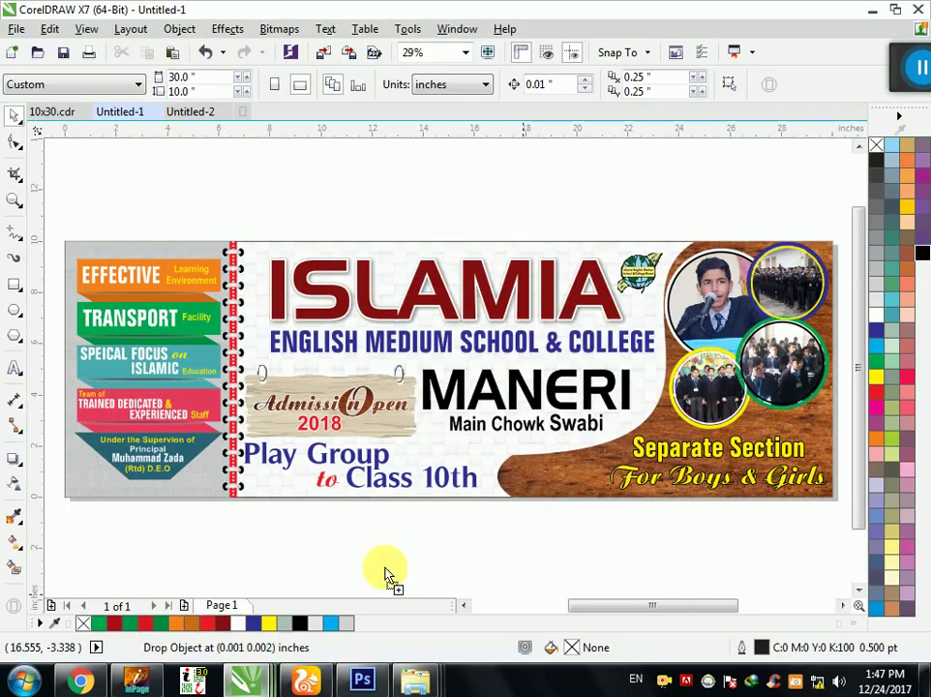
Step: Place the PAK Graphics logo at about quarter size in the bottom-left corner and preview with F9
drag(384, 575, 472, 540)
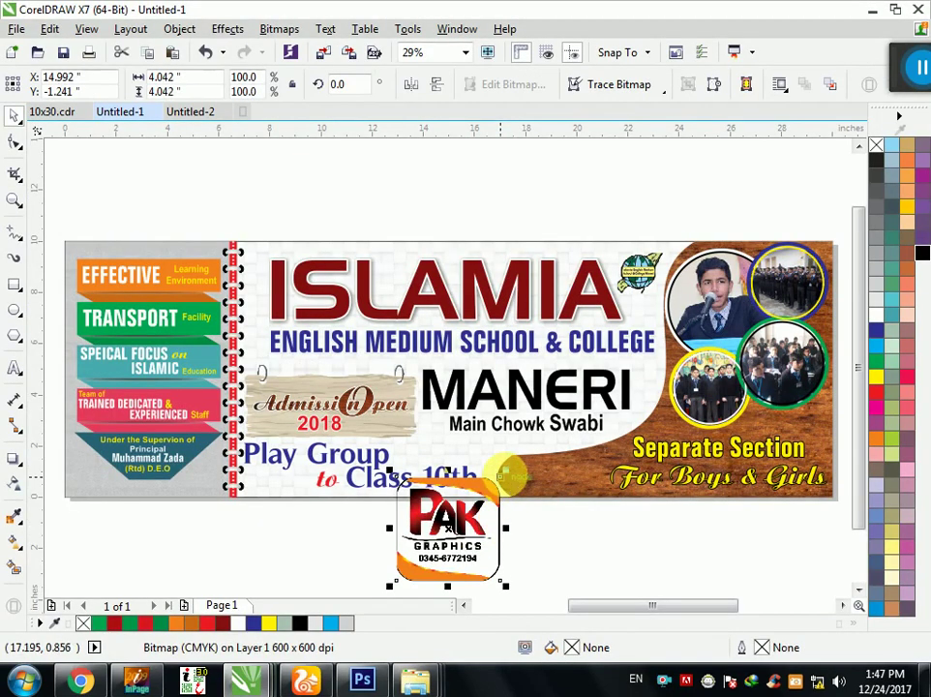
drag(506, 471, 445, 531)
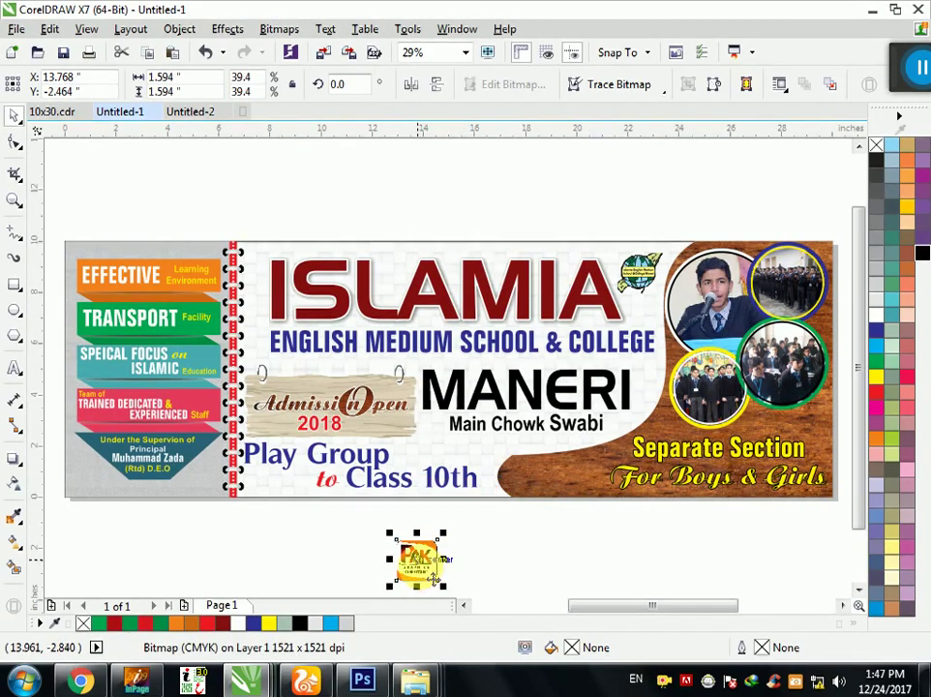
drag(432, 577, 90, 495)
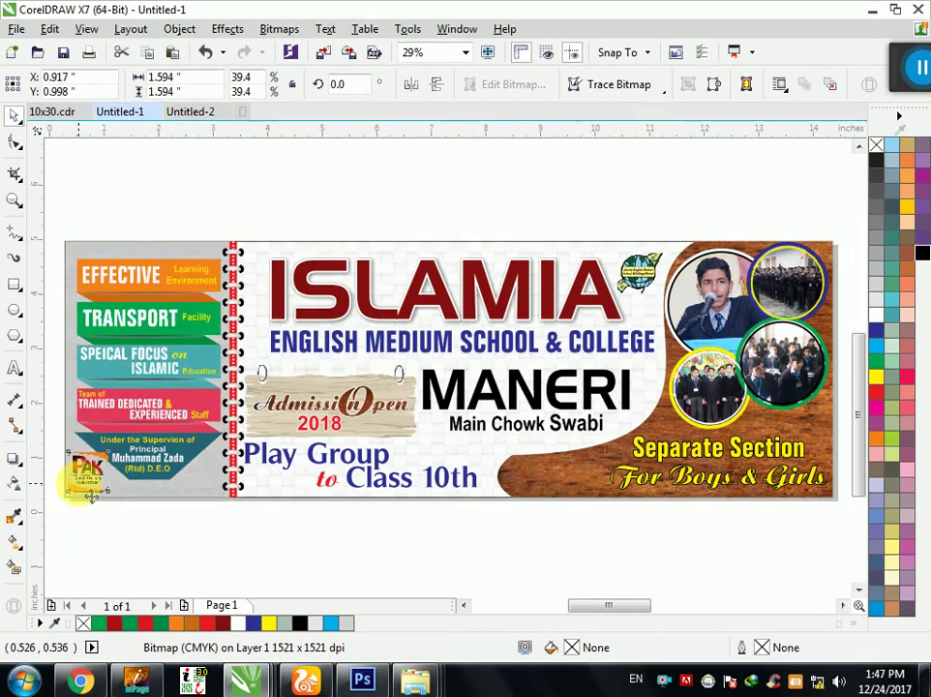
scroll(90, 496, up, 2)
scroll(193, 373, up, 2)
drag(203, 372, 132, 435)
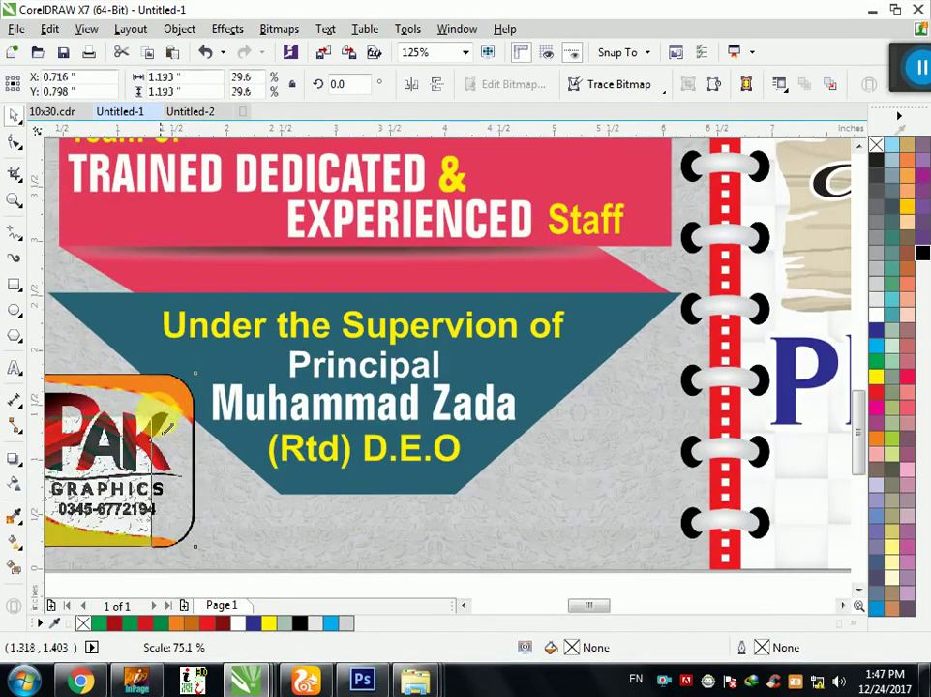
scroll(145, 482, down, 2)
drag(134, 487, 147, 478)
click(166, 551)
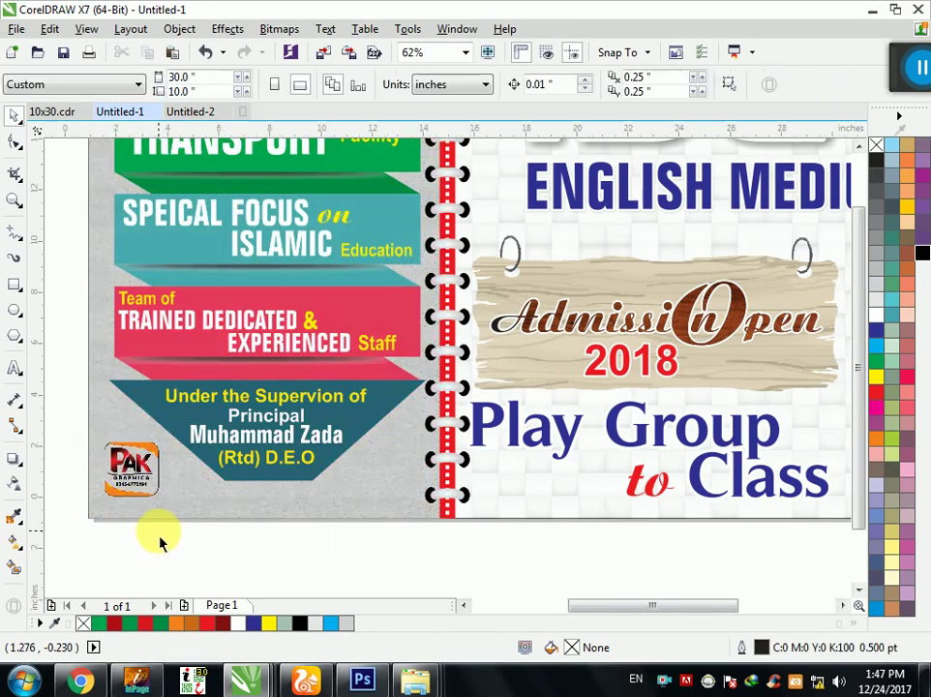
scroll(203, 566, down, 2)
key(F9)
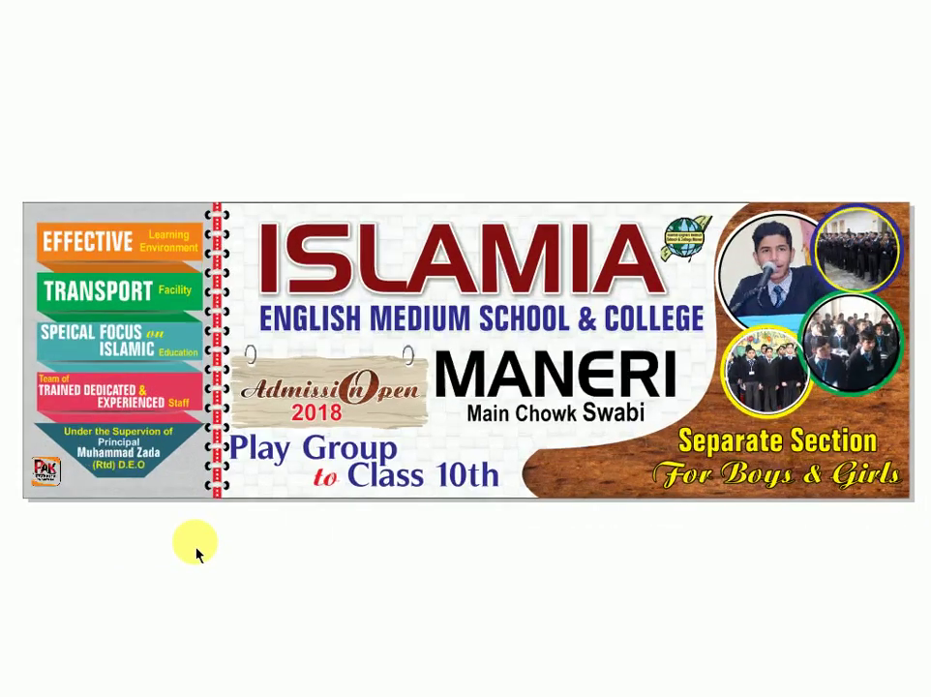